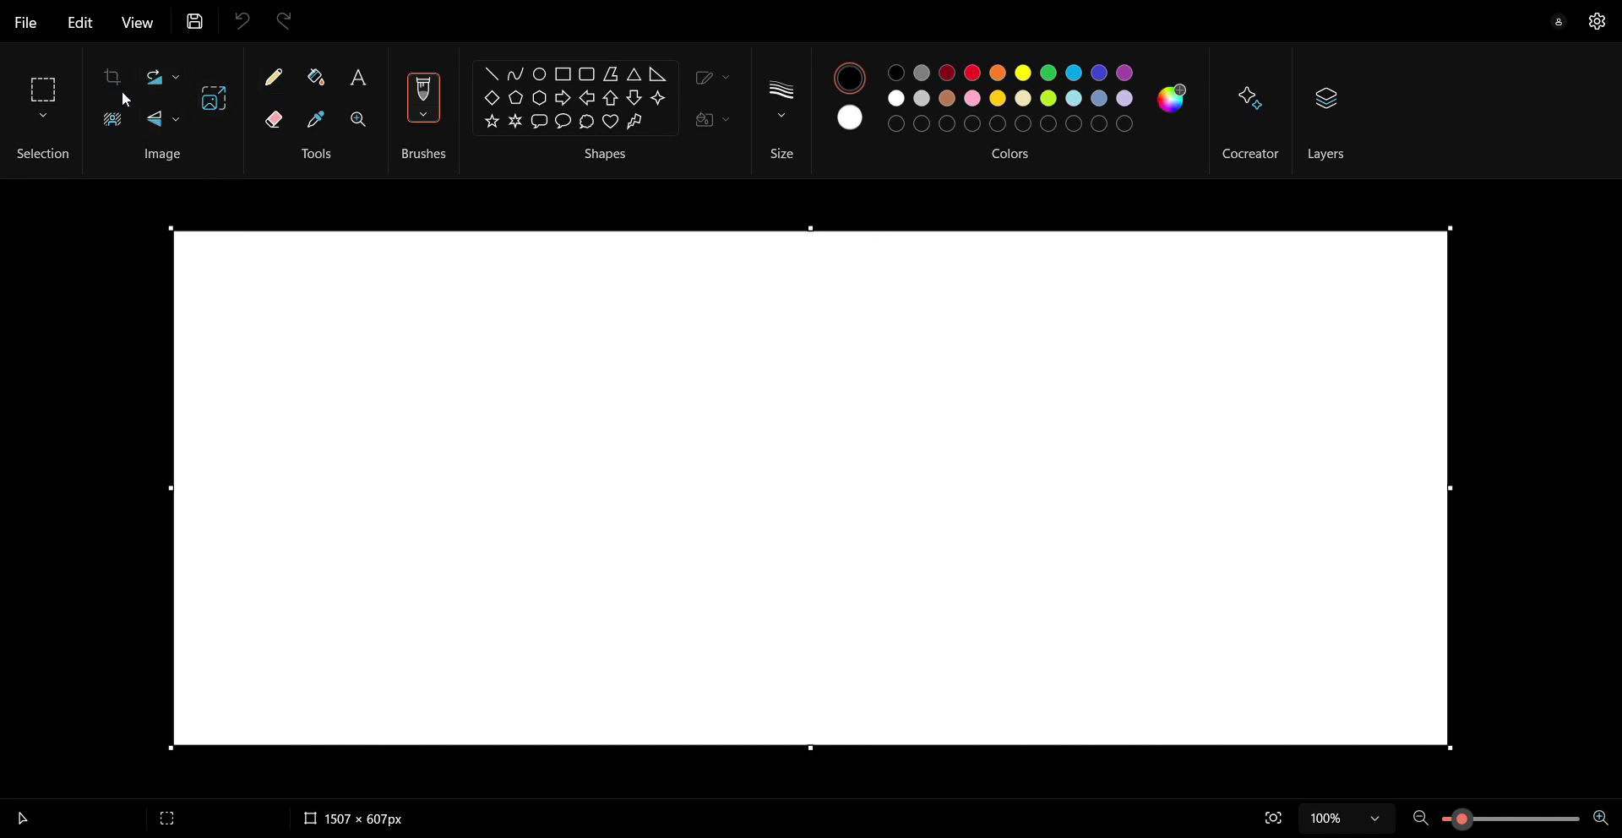
Try out the eraser, colour picker and pencil tools, ending on the eraser.
left_click(267, 133)
left_click(321, 136)
left_click(275, 77)
left_click(283, 123)
Draw thin black calligraphy-pen strokes at the upper left, top centre and left.
left_click(333, 318)
mouse_move(365, 389)
left_mouse_down()
mouse_move(472, 423)
mouse_move(460, 389)
mouse_move(361, 357)
left_mouse_up()
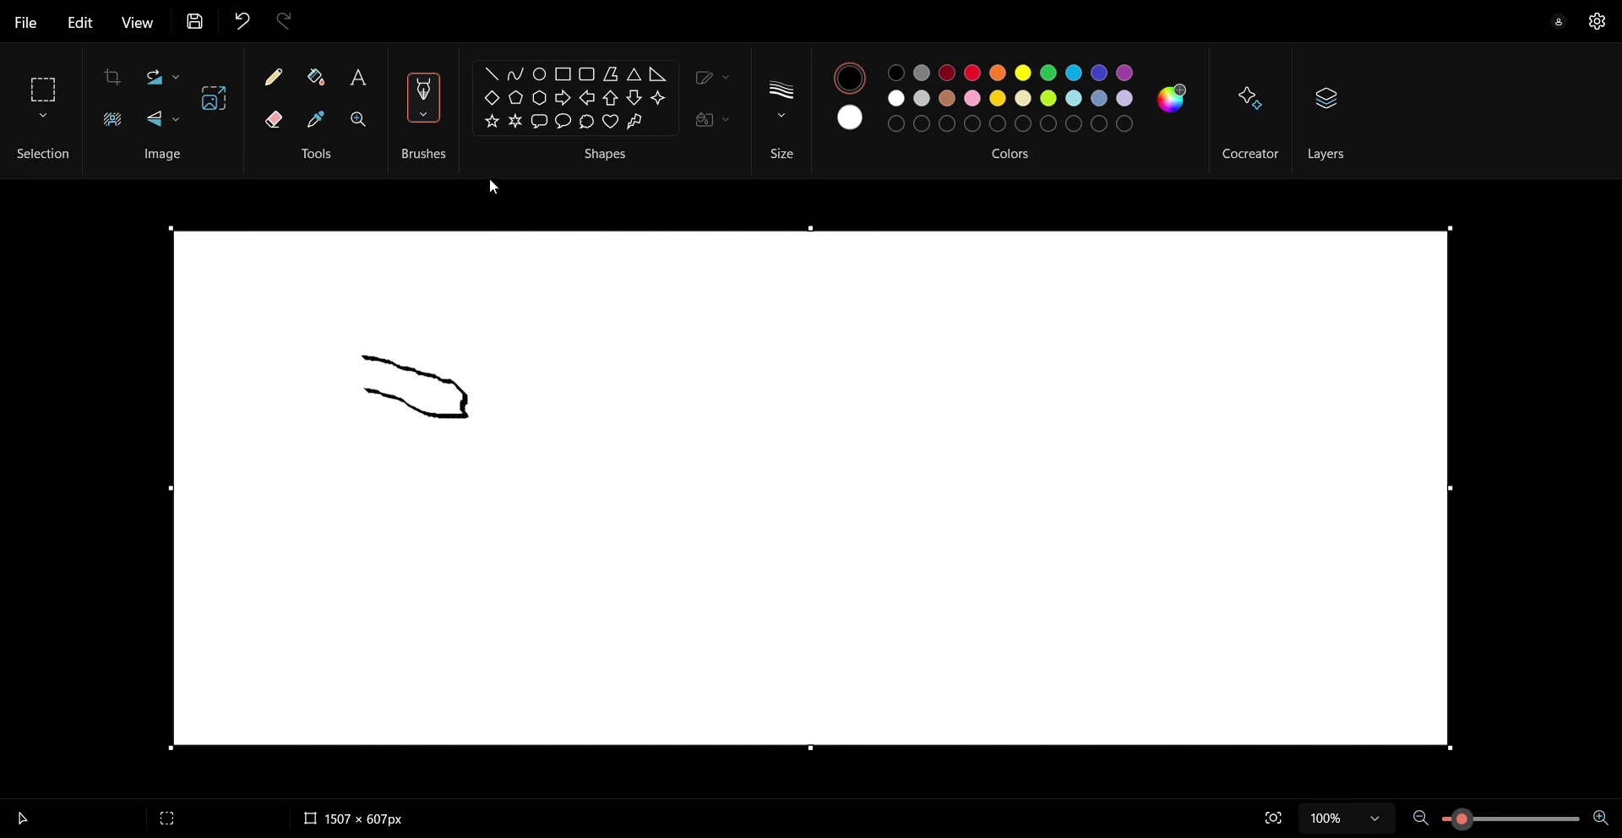
left_click(424, 111)
left_click_drag(599, 311, 685, 392)
left_click(429, 117)
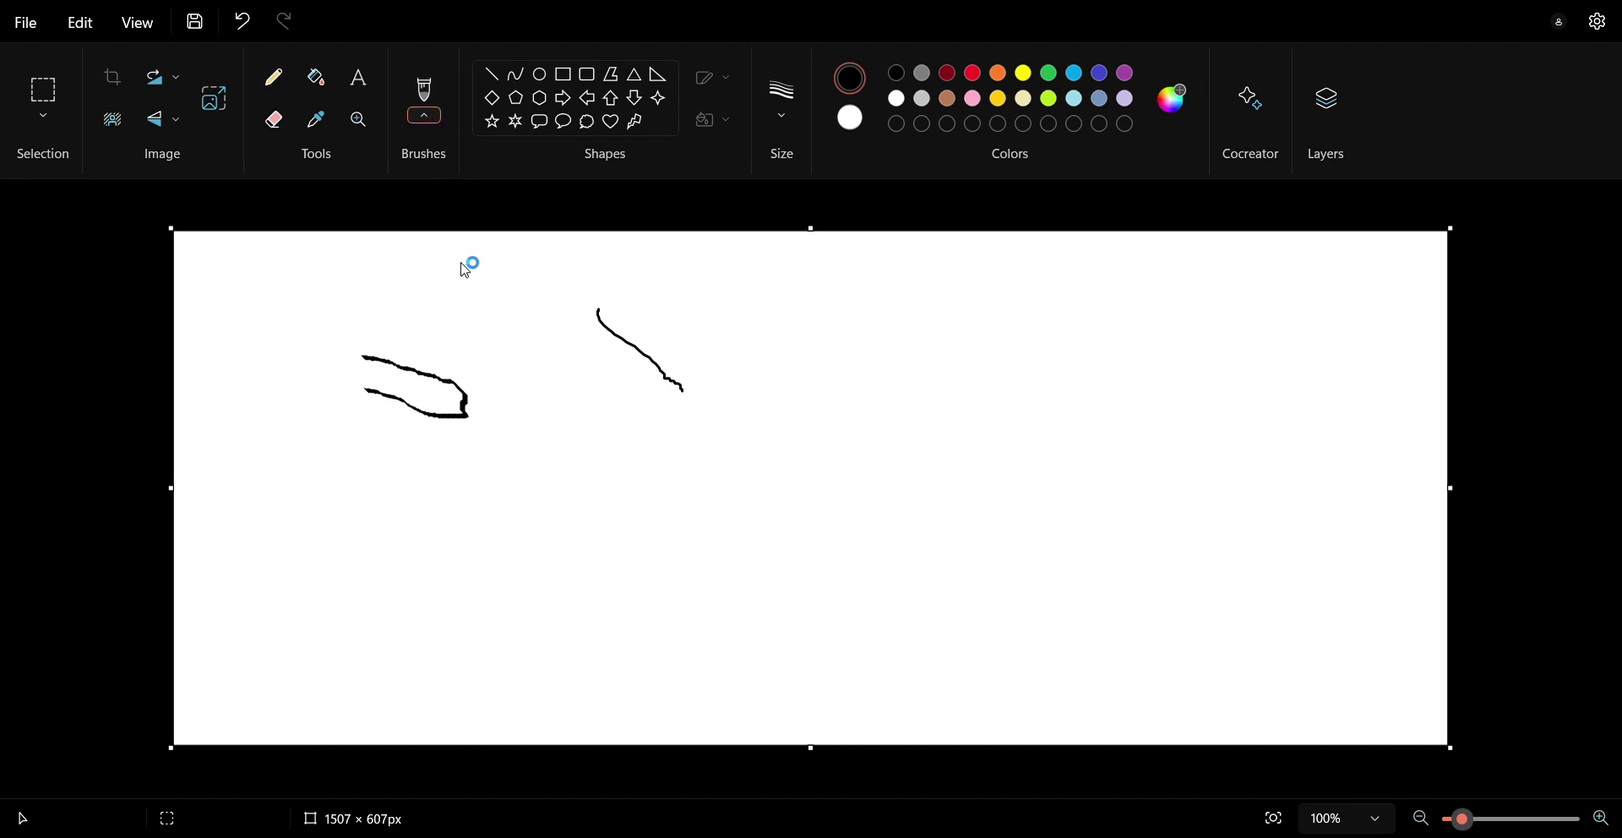
left_click_drag(328, 417, 403, 507)
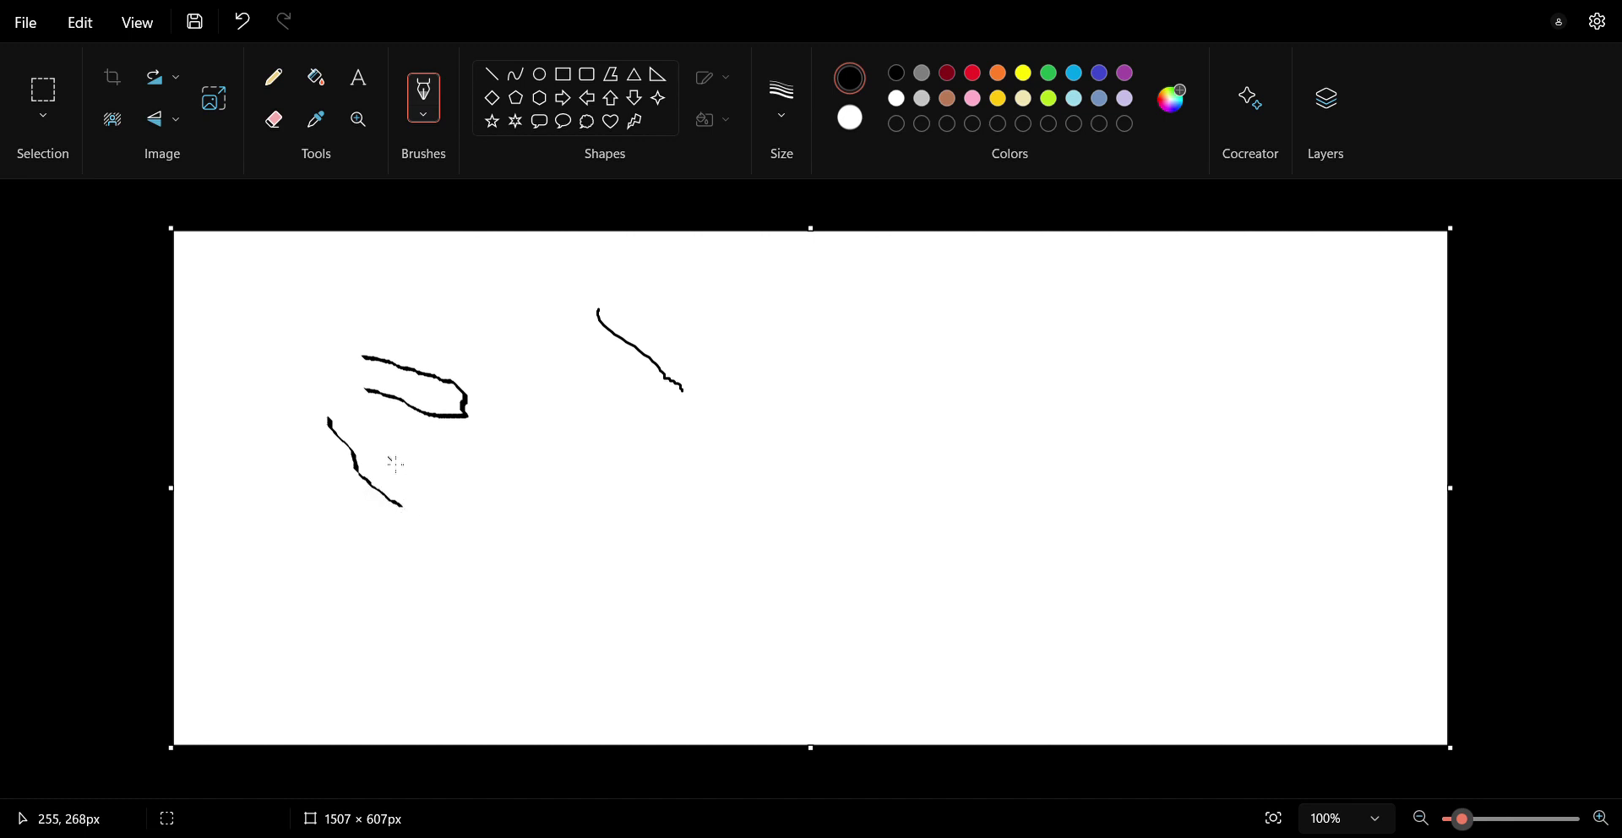
Add a speckled black airbrush squiggle and a thick black oil-brush stroke in the centre.
left_click(418, 121)
left_click_drag(916, 346, 873, 429)
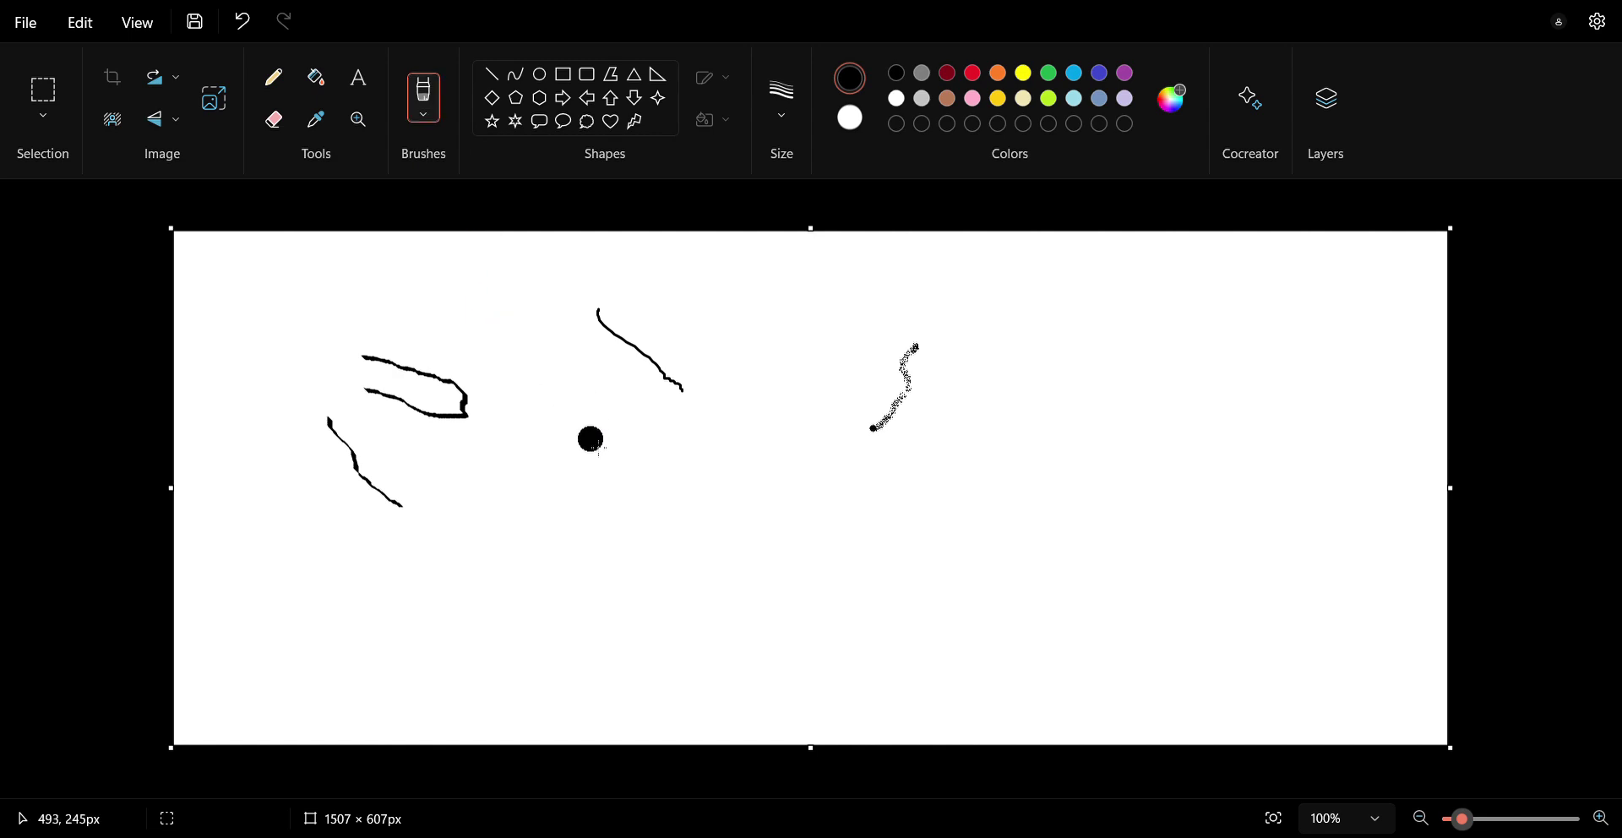
left_click_drag(591, 439, 668, 537)
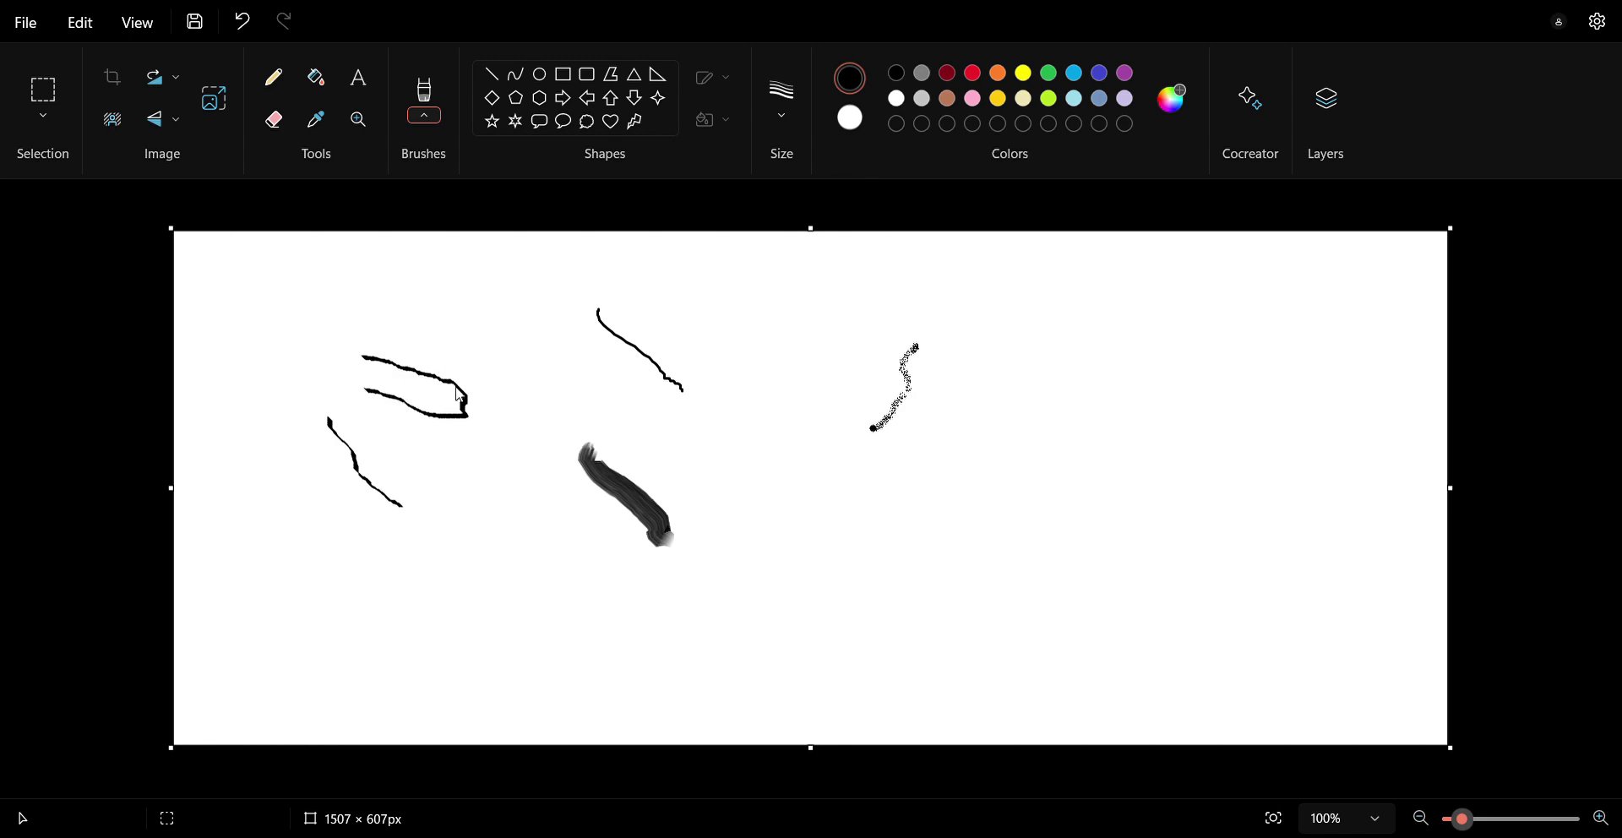
left_click(391, 413)
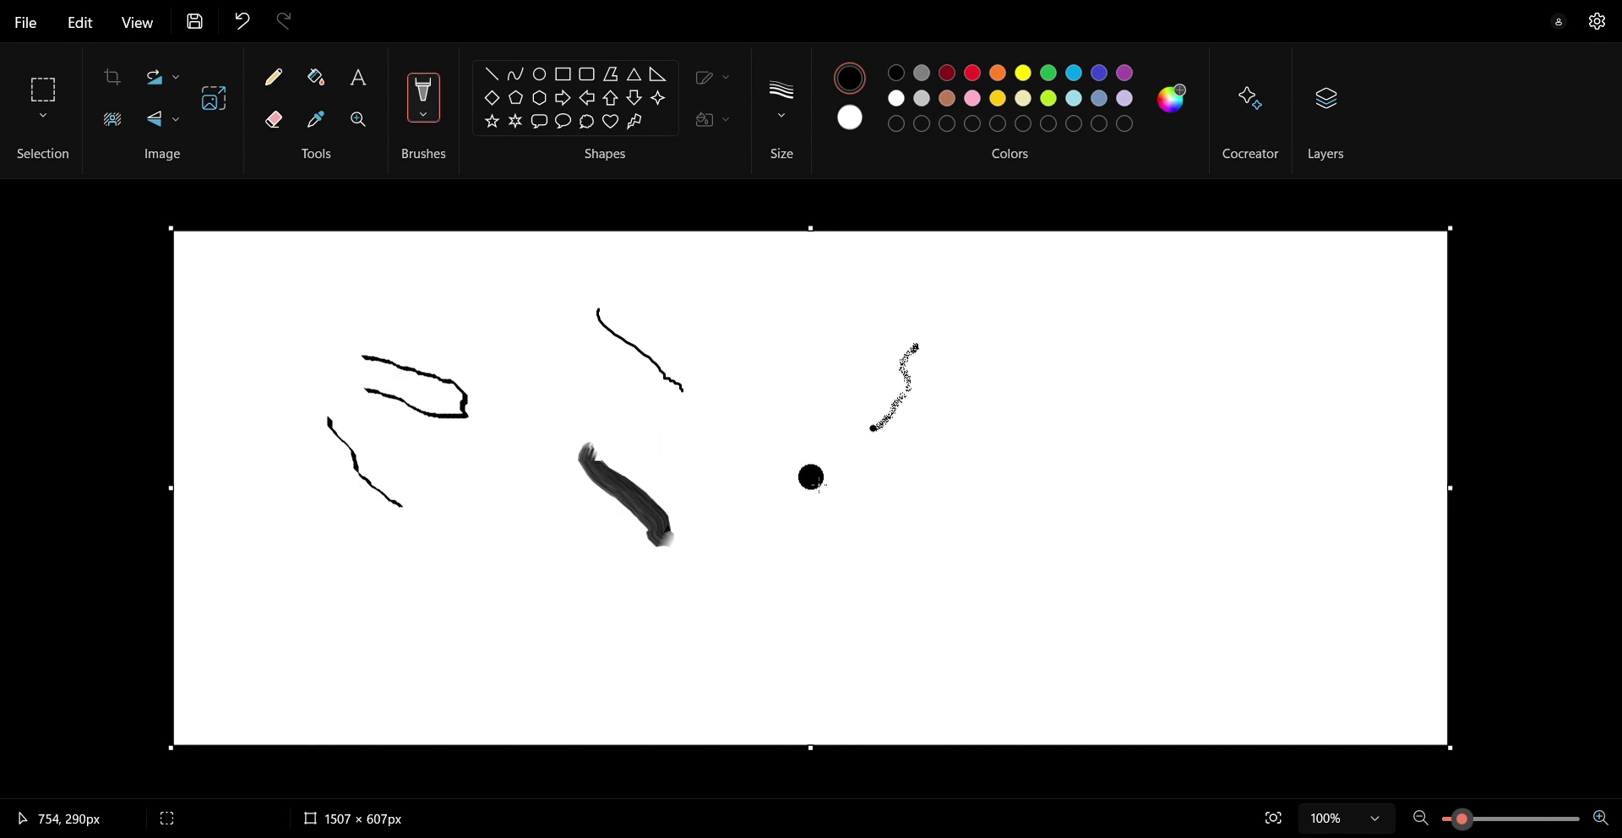
Paint a thick speckled crayon stroke right of centre and a wide grey marker stroke.
mouse_move(811, 477)
left_mouse_down()
mouse_move(856, 507)
mouse_move(941, 496)
mouse_move(938, 449)
mouse_move(970, 365)
left_mouse_up()
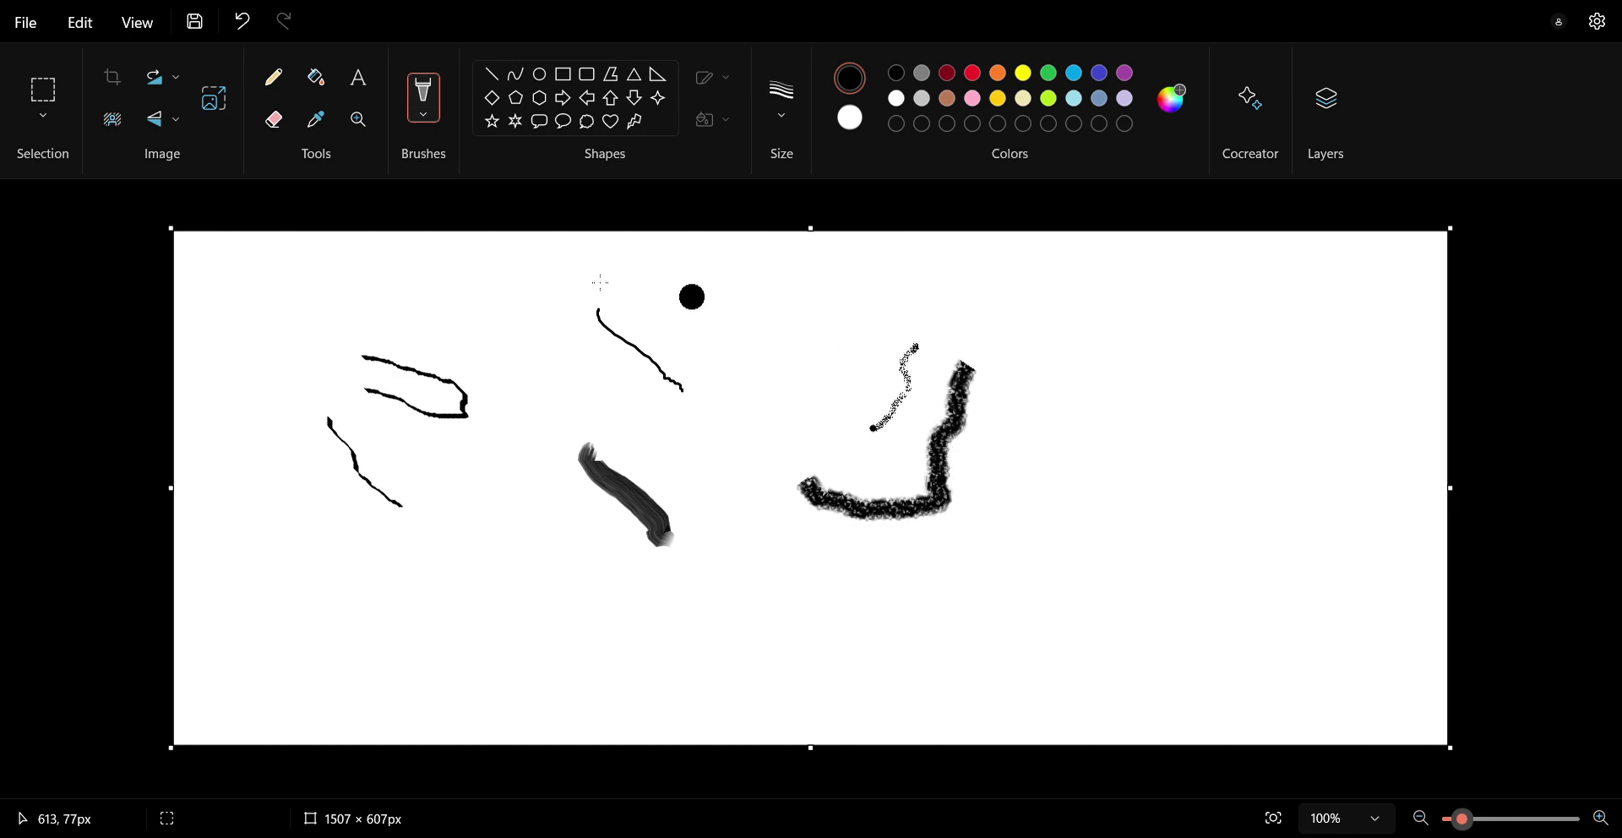
left_click(424, 119)
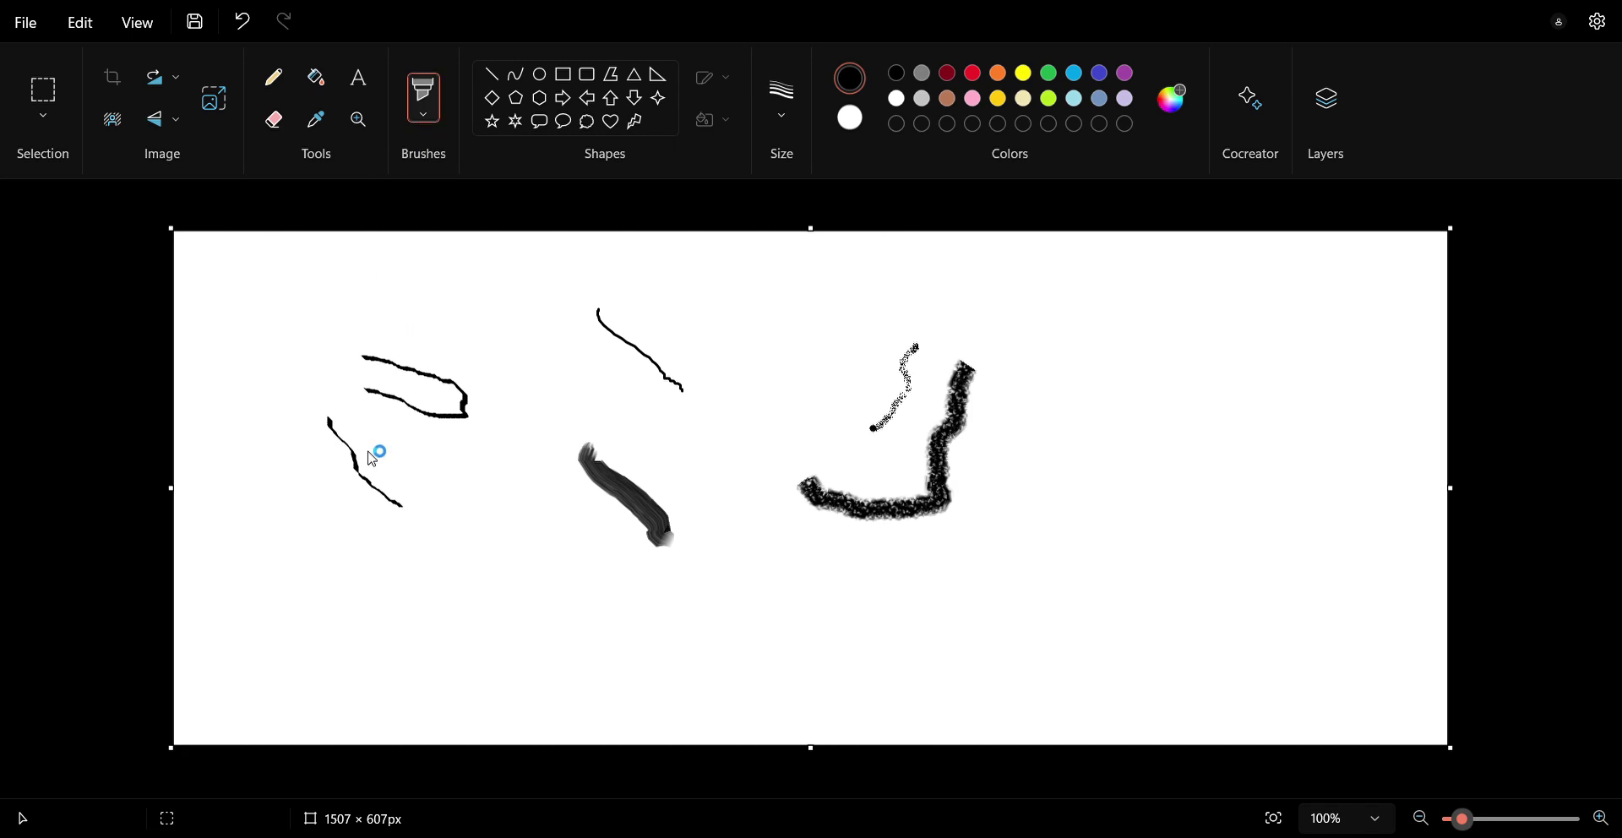
left_click(819, 421)
left_click_drag(1073, 317, 1090, 465)
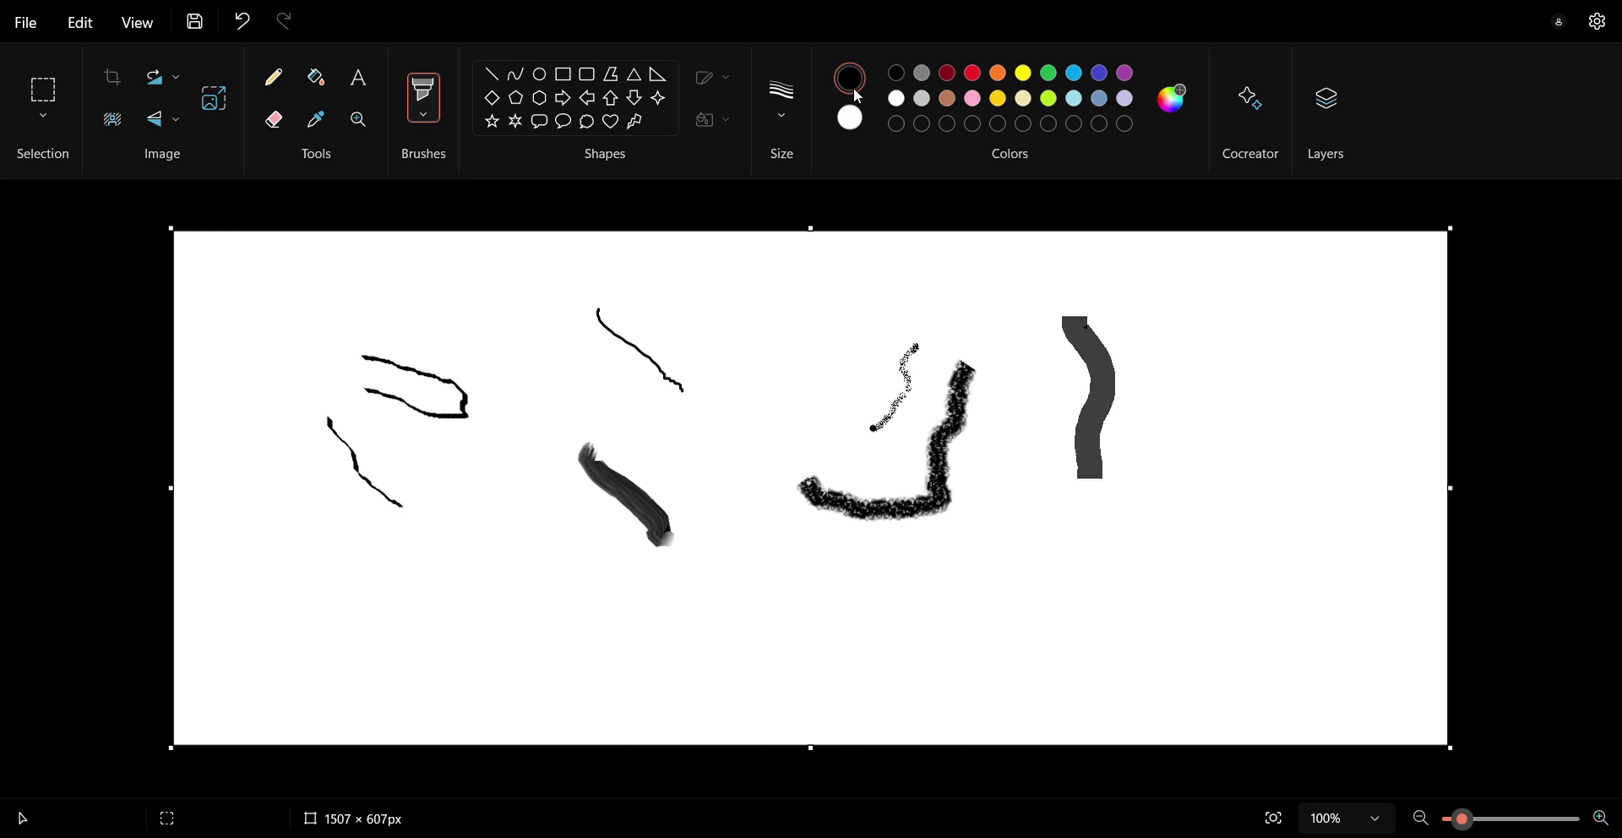
Paint one stroke each in dark red, bright red, orange and green at the right.
left_click(948, 74)
left_click_drag(1235, 299, 1290, 400)
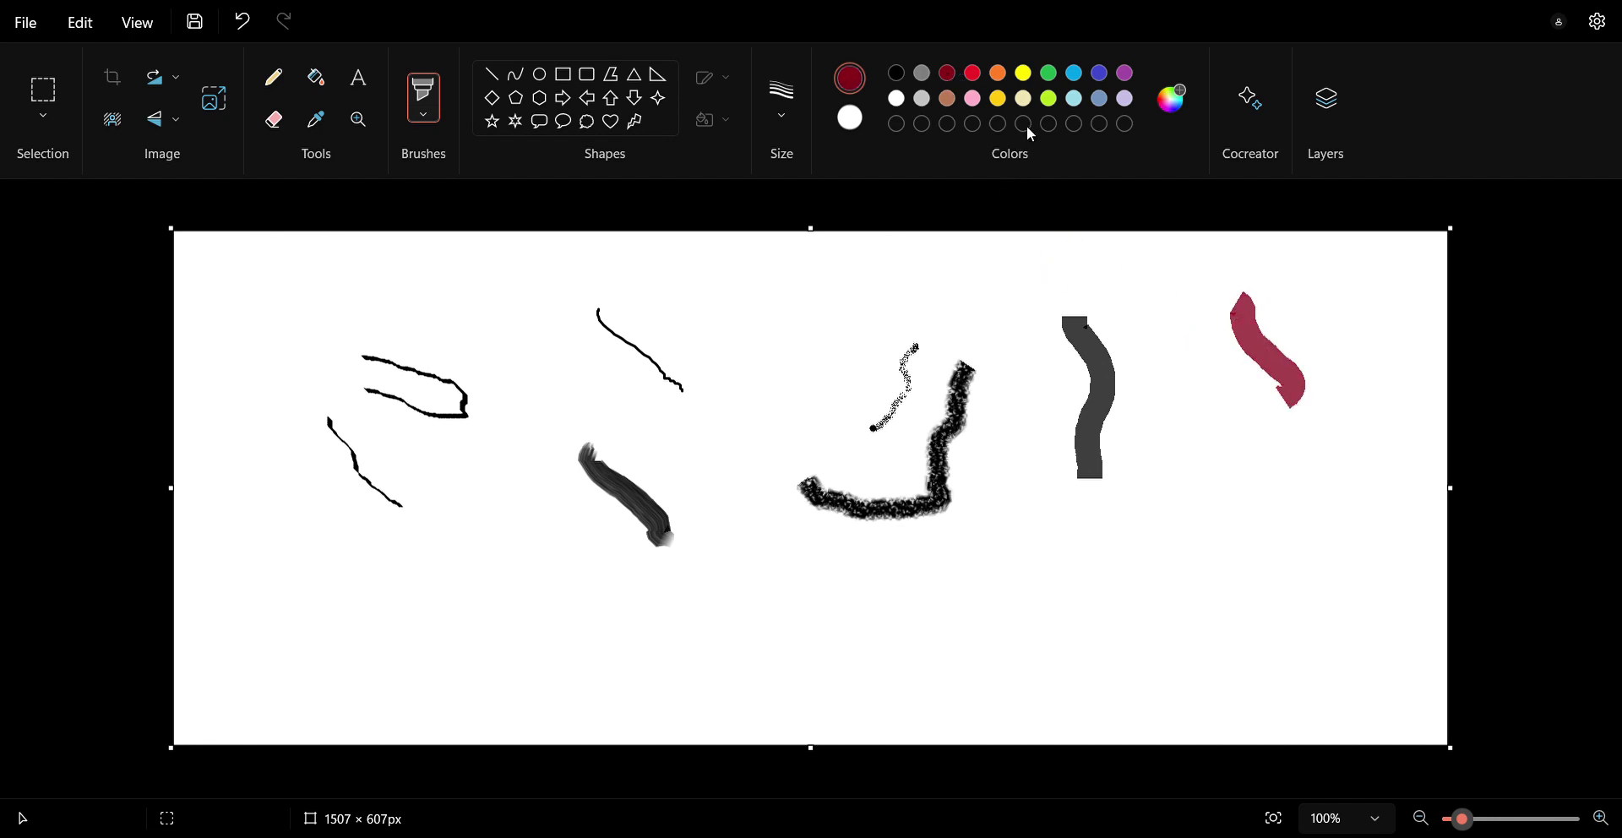
left_click(972, 76)
left_click_drag(1156, 345, 1185, 437)
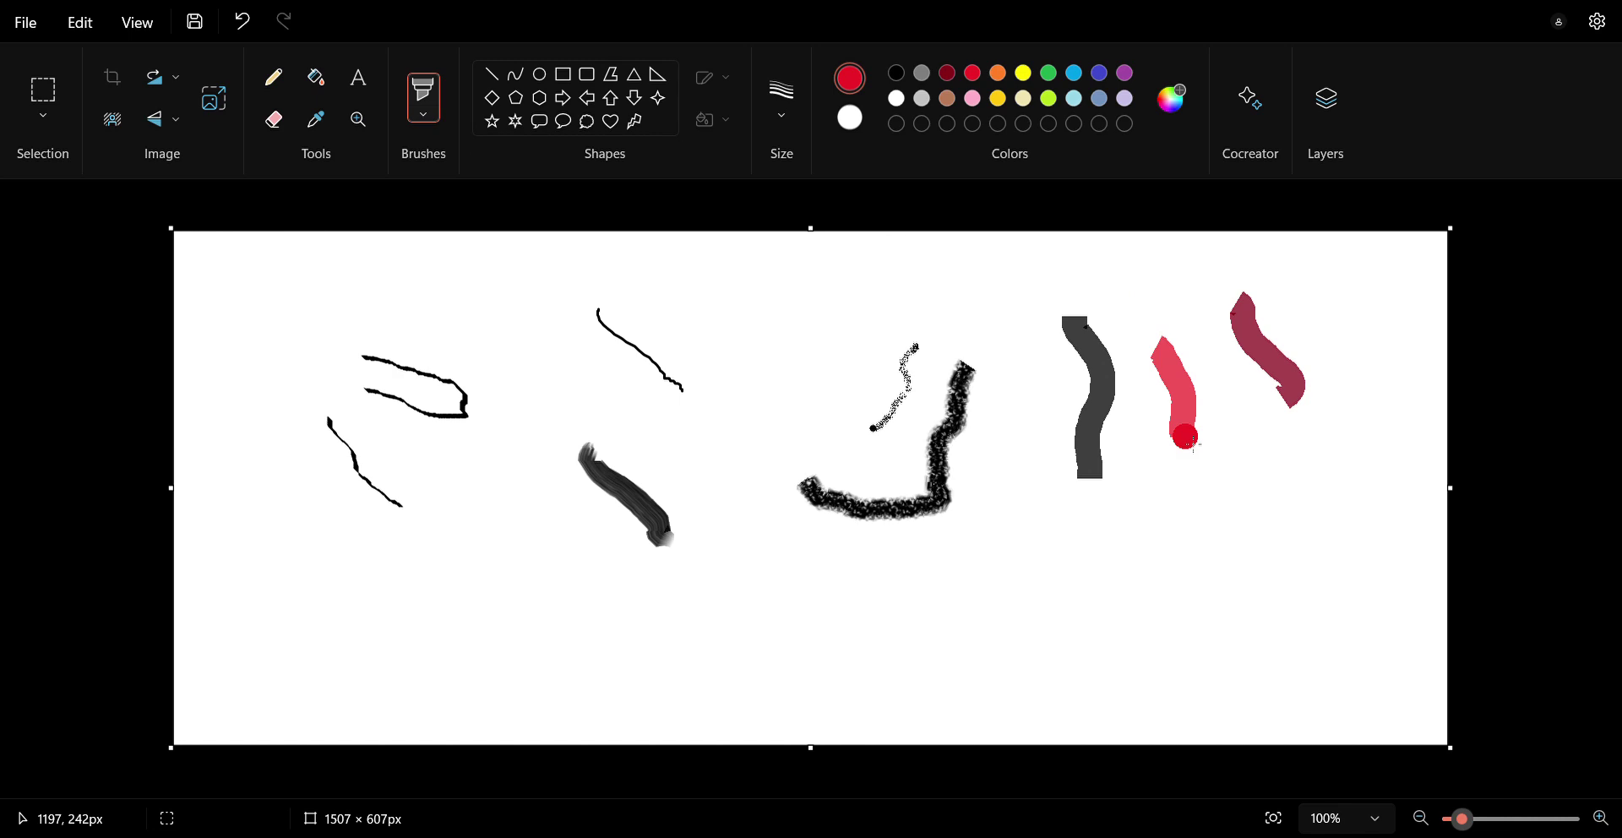
left_click(1000, 73)
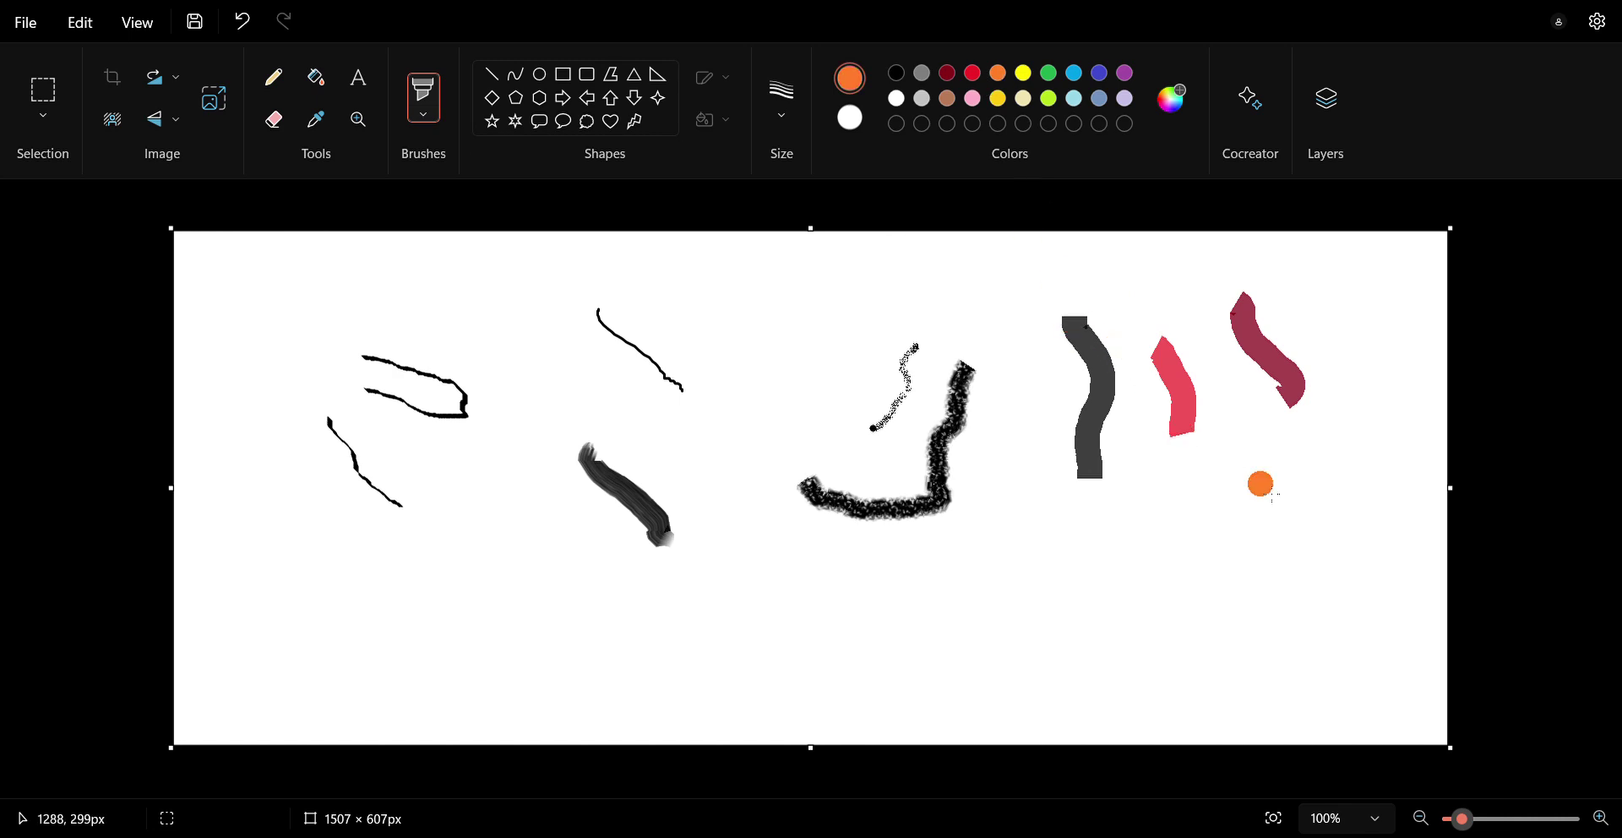
left_click_drag(1261, 484, 1259, 597)
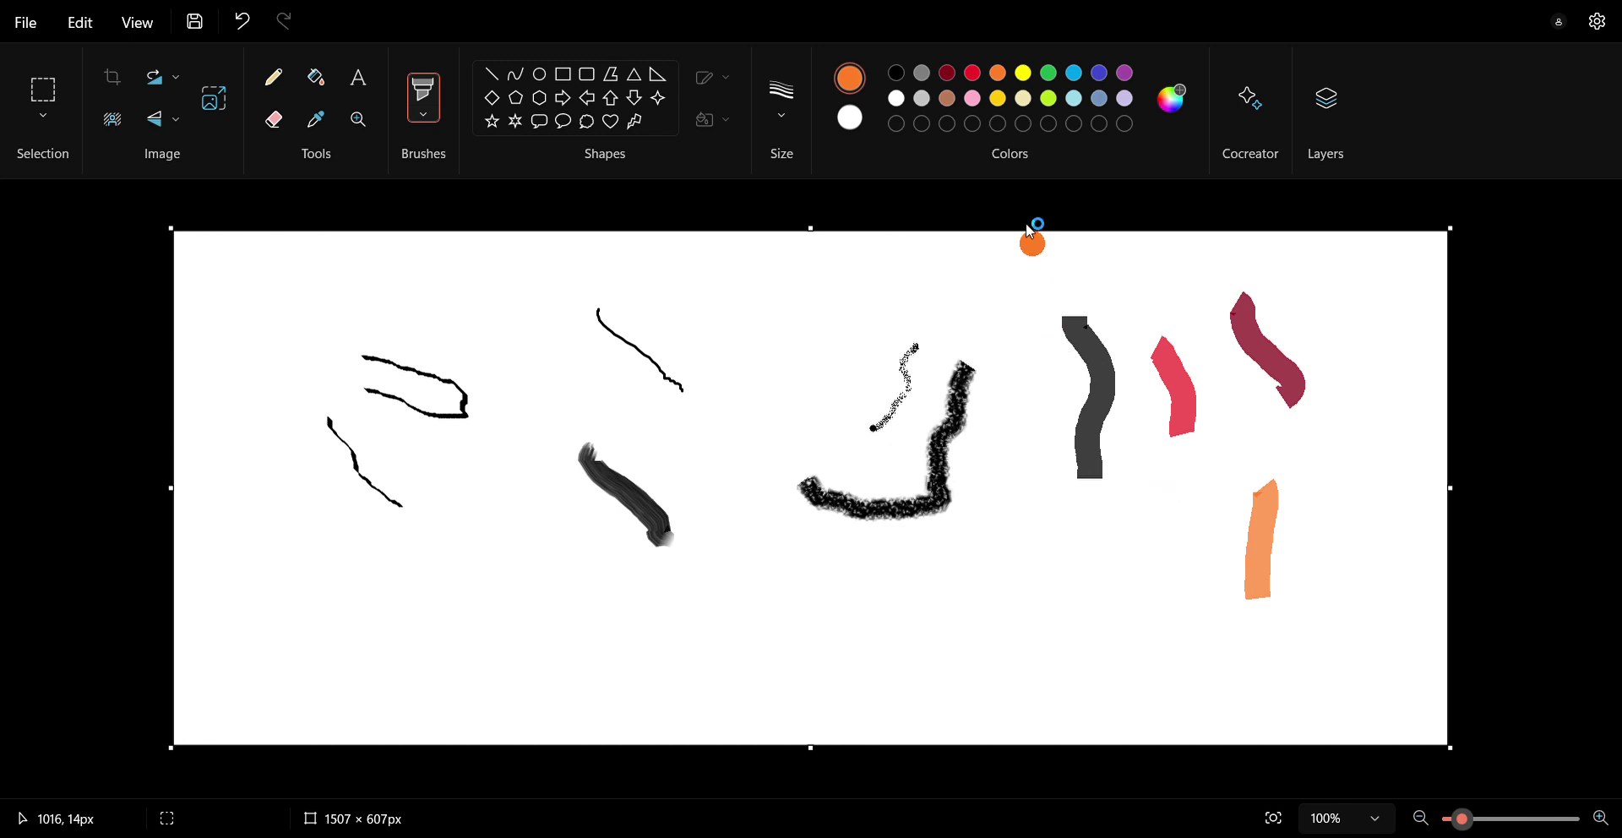
left_click(1049, 73)
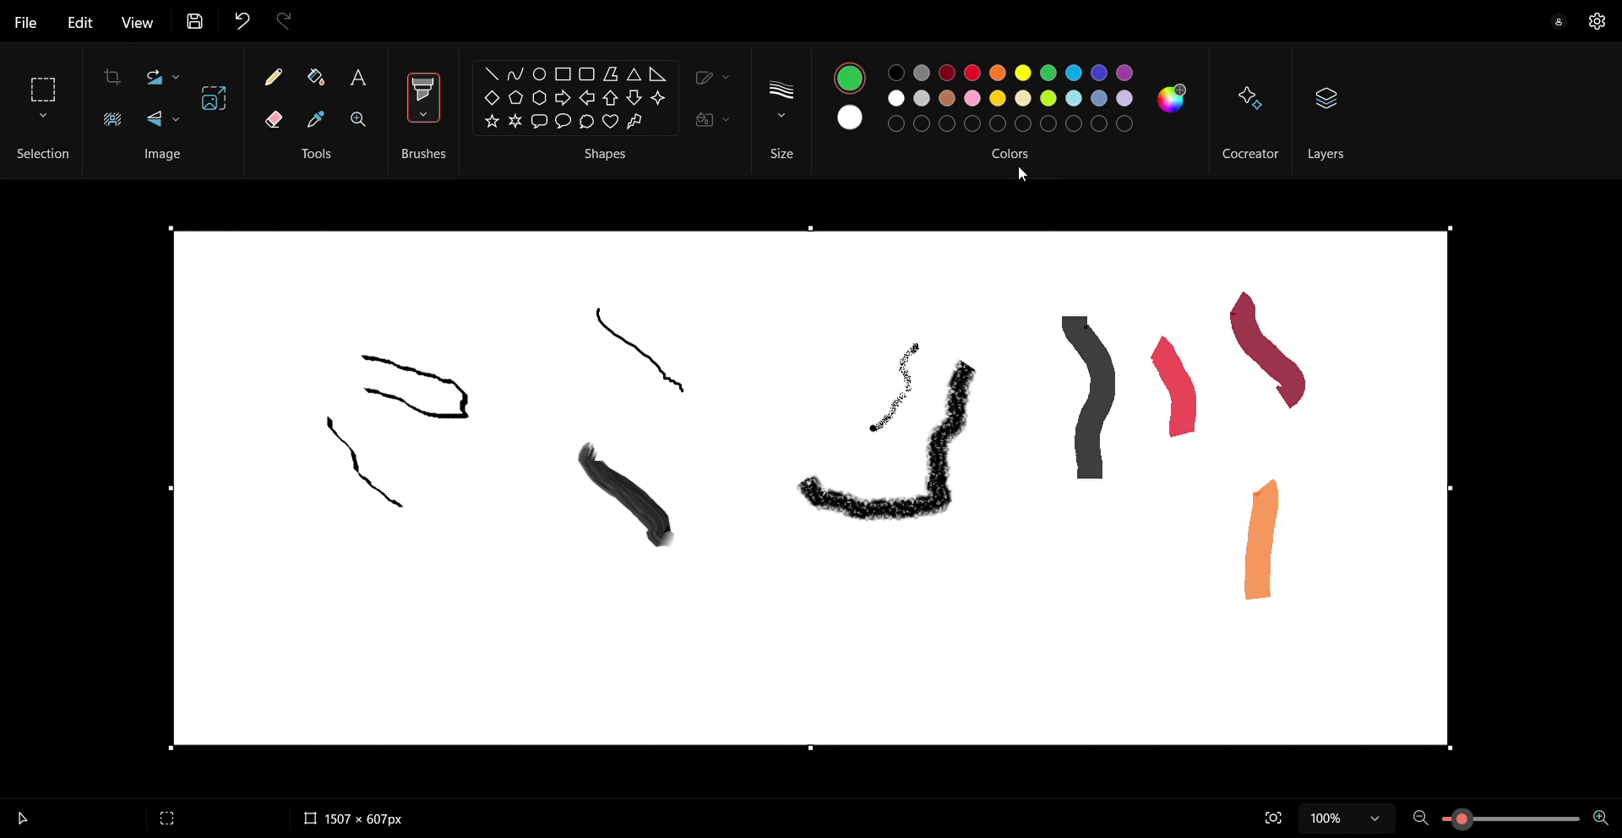
left_click_drag(1069, 535, 1024, 648)
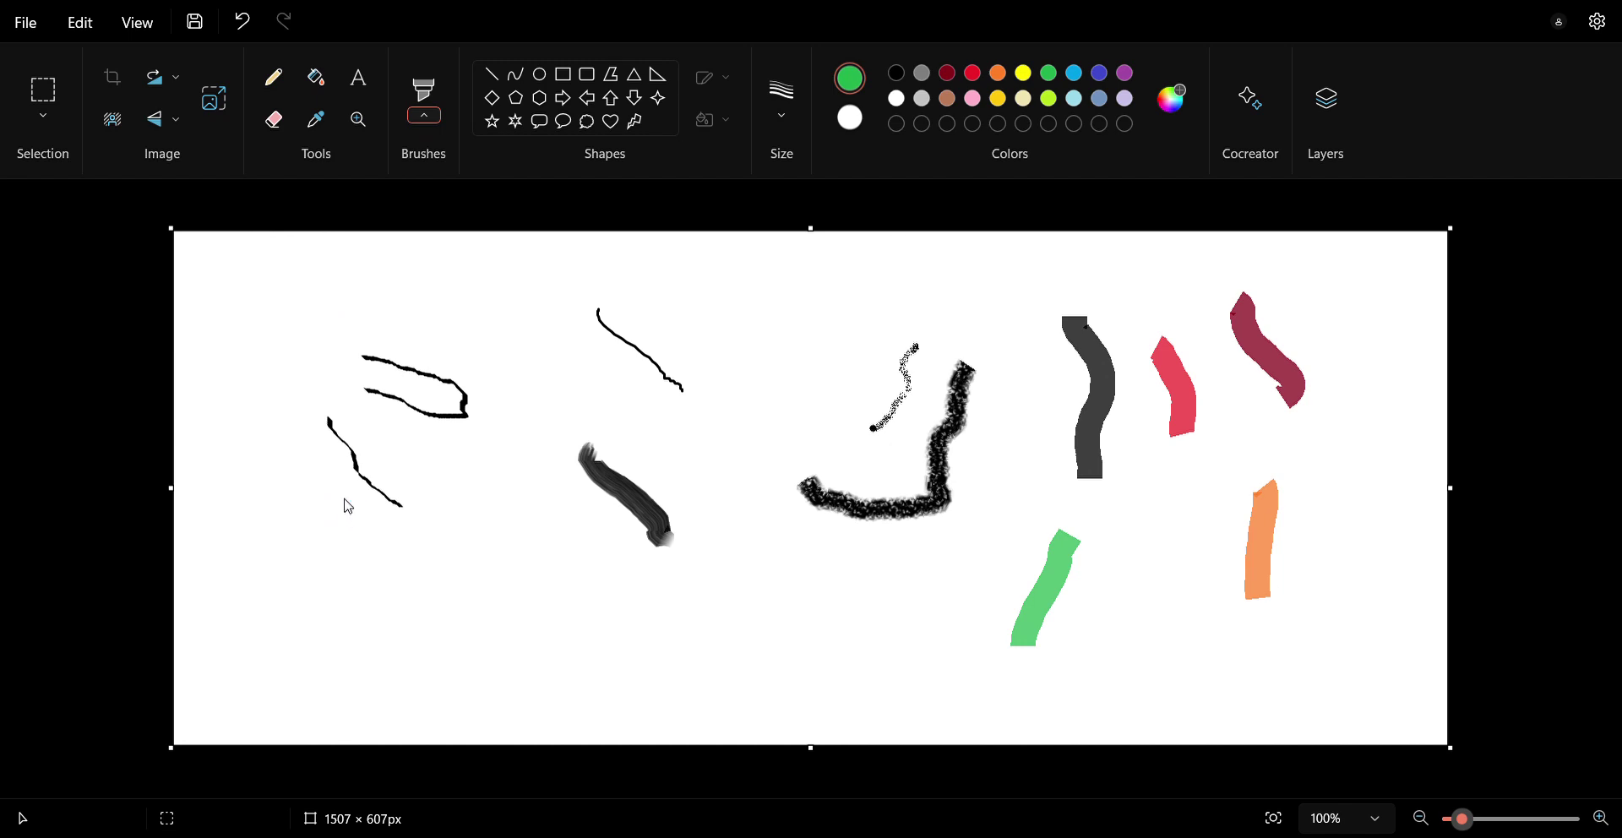
Draw two thin green lines at the far left and two soft translucent green strokes below.
left_click_drag(248, 483, 278, 574)
left_click_drag(299, 497, 295, 569)
left_click(300, 463)
mouse_move(430, 570)
left_mouse_down()
mouse_move(522, 630)
mouse_move(506, 624)
left_mouse_up()
mouse_move(676, 615)
left_mouse_down()
mouse_move(692, 625)
mouse_move(821, 569)
mouse_move(852, 604)
mouse_move(922, 600)
left_mouse_up()
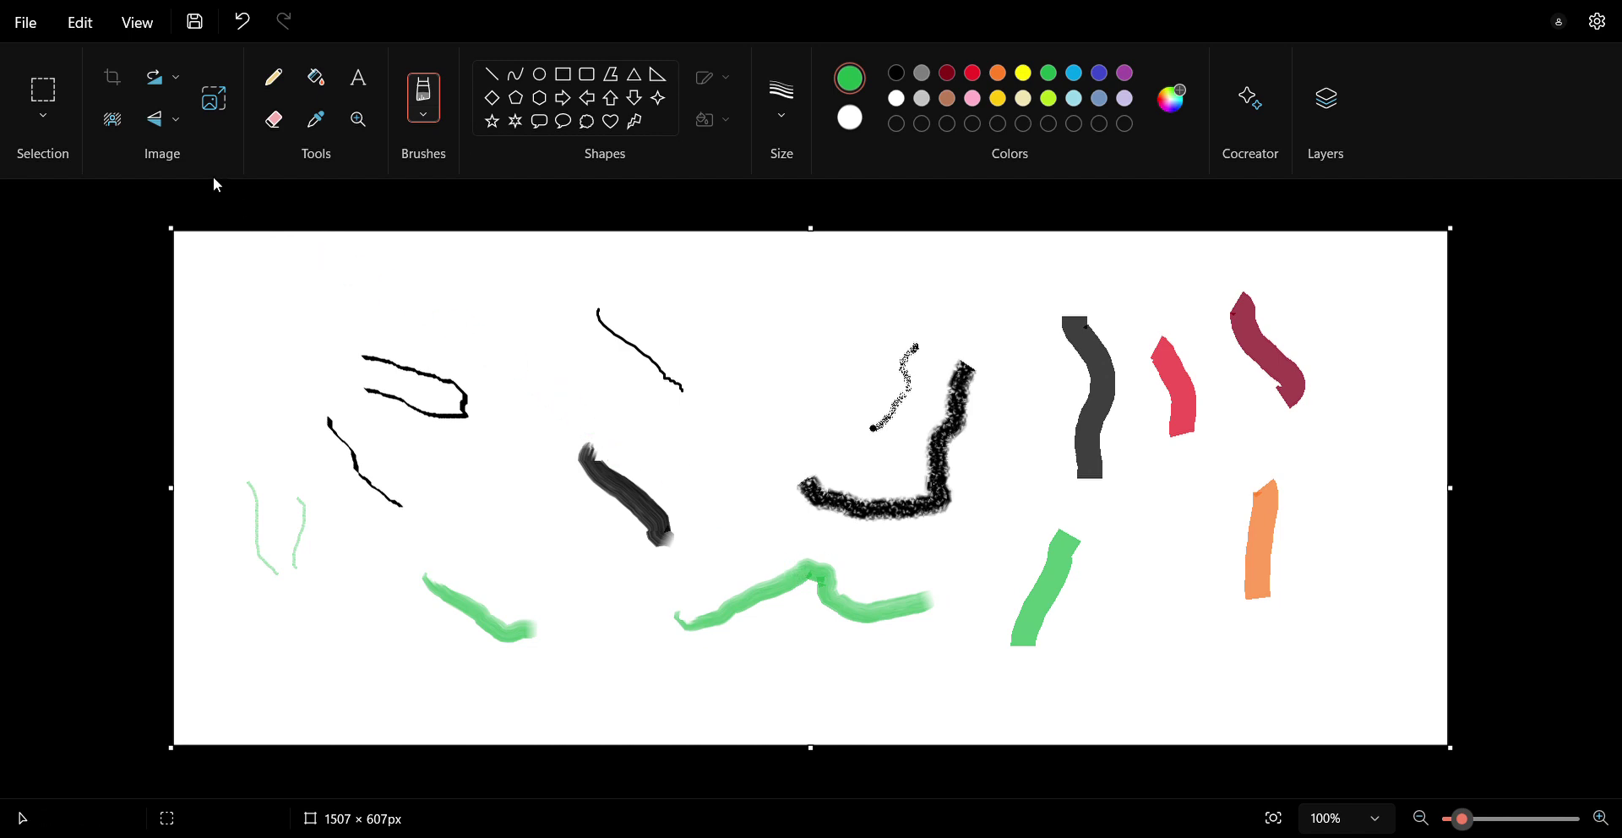
left_click(25, 33)
Hide the test-stroke layer and add a new blank layer on top.
left_click(1326, 116)
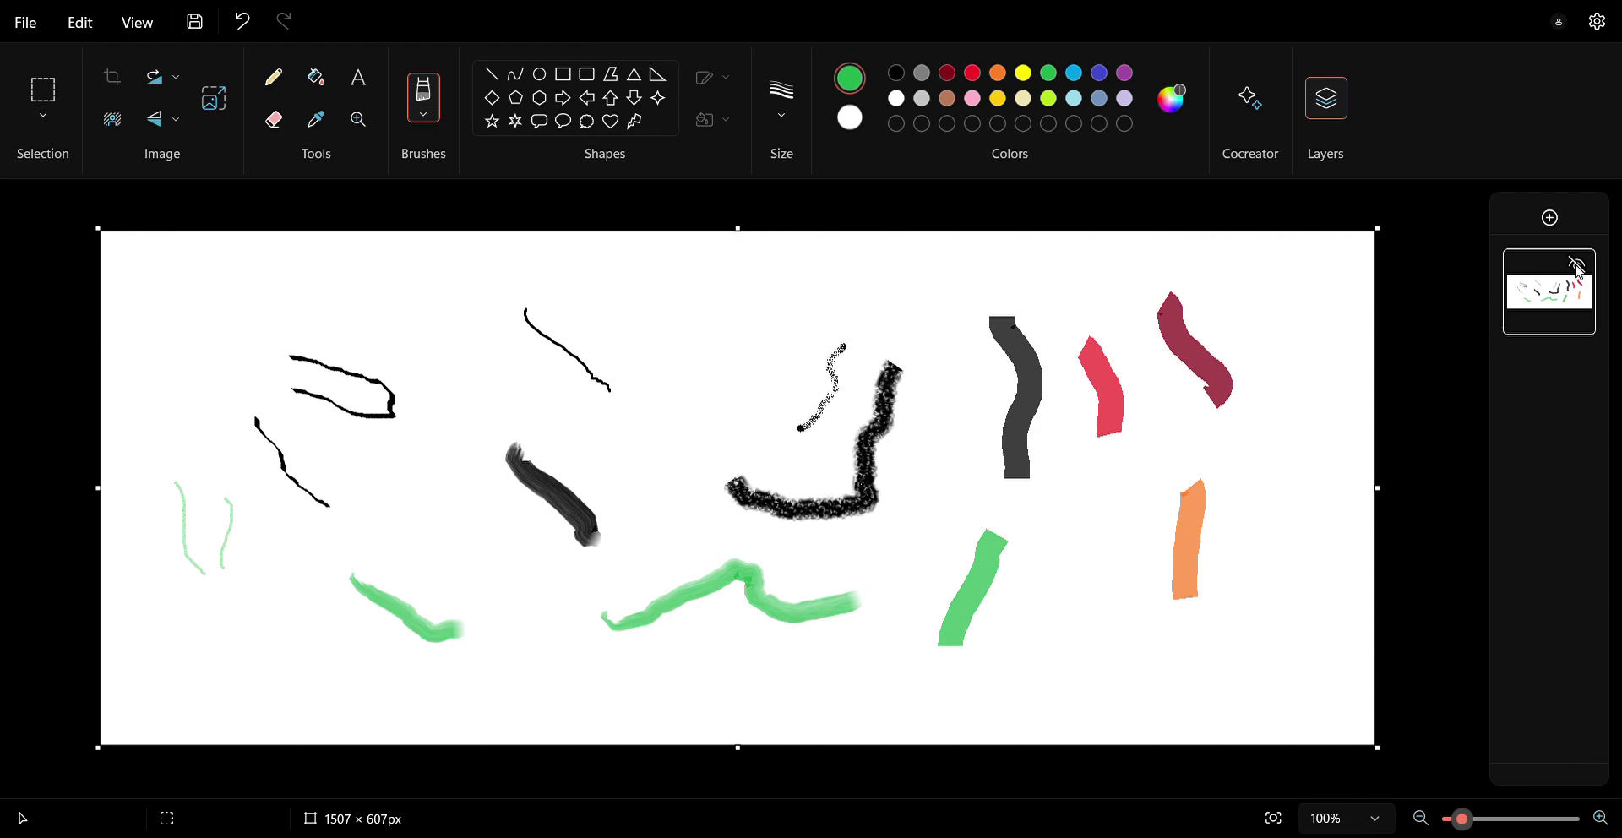
left_click(1579, 270)
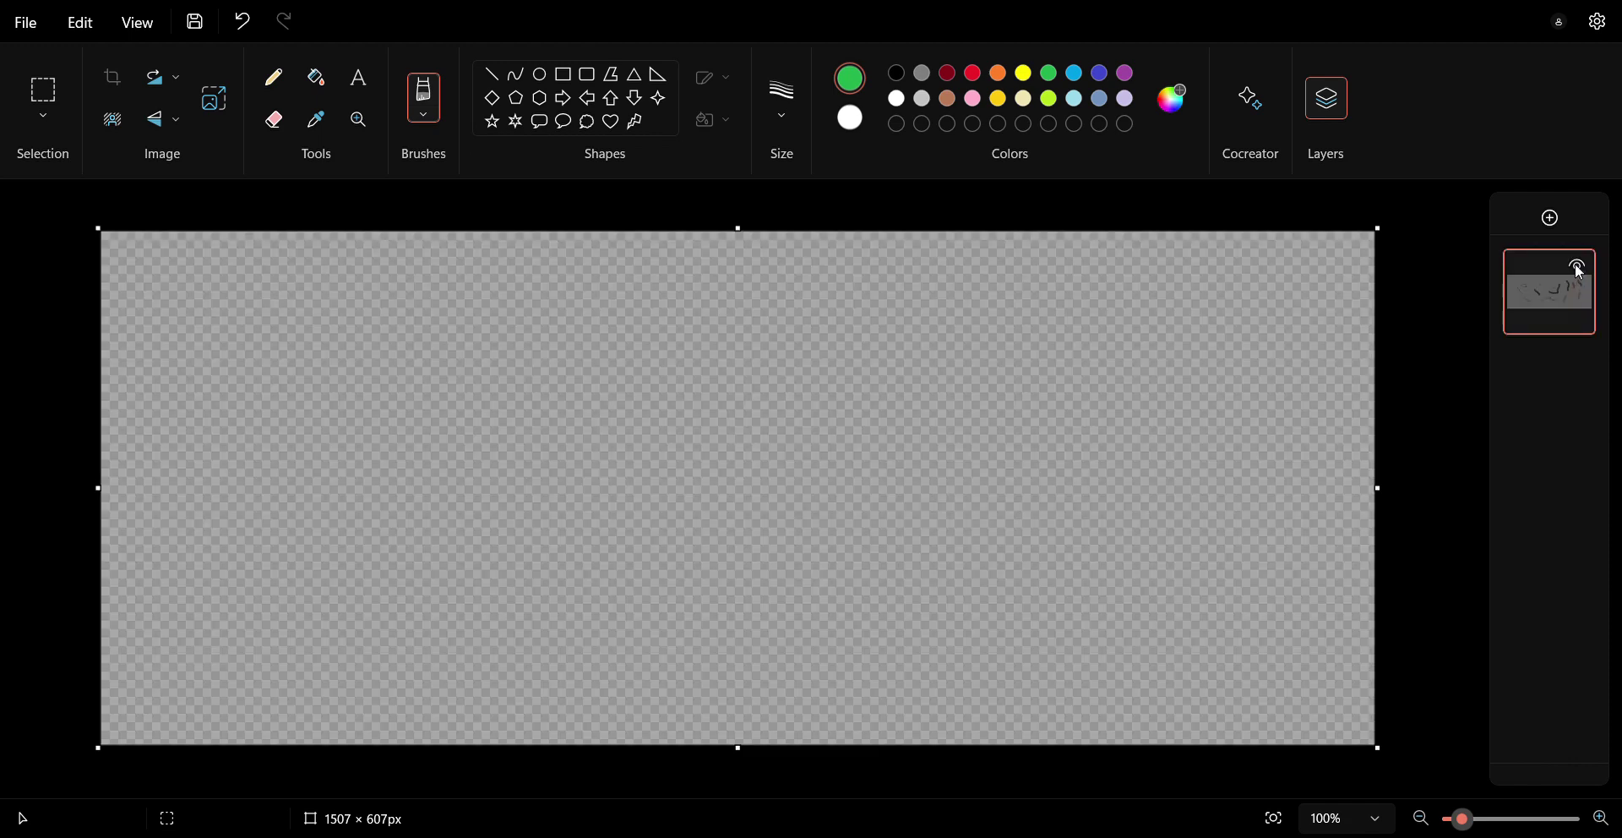
left_click(1551, 223)
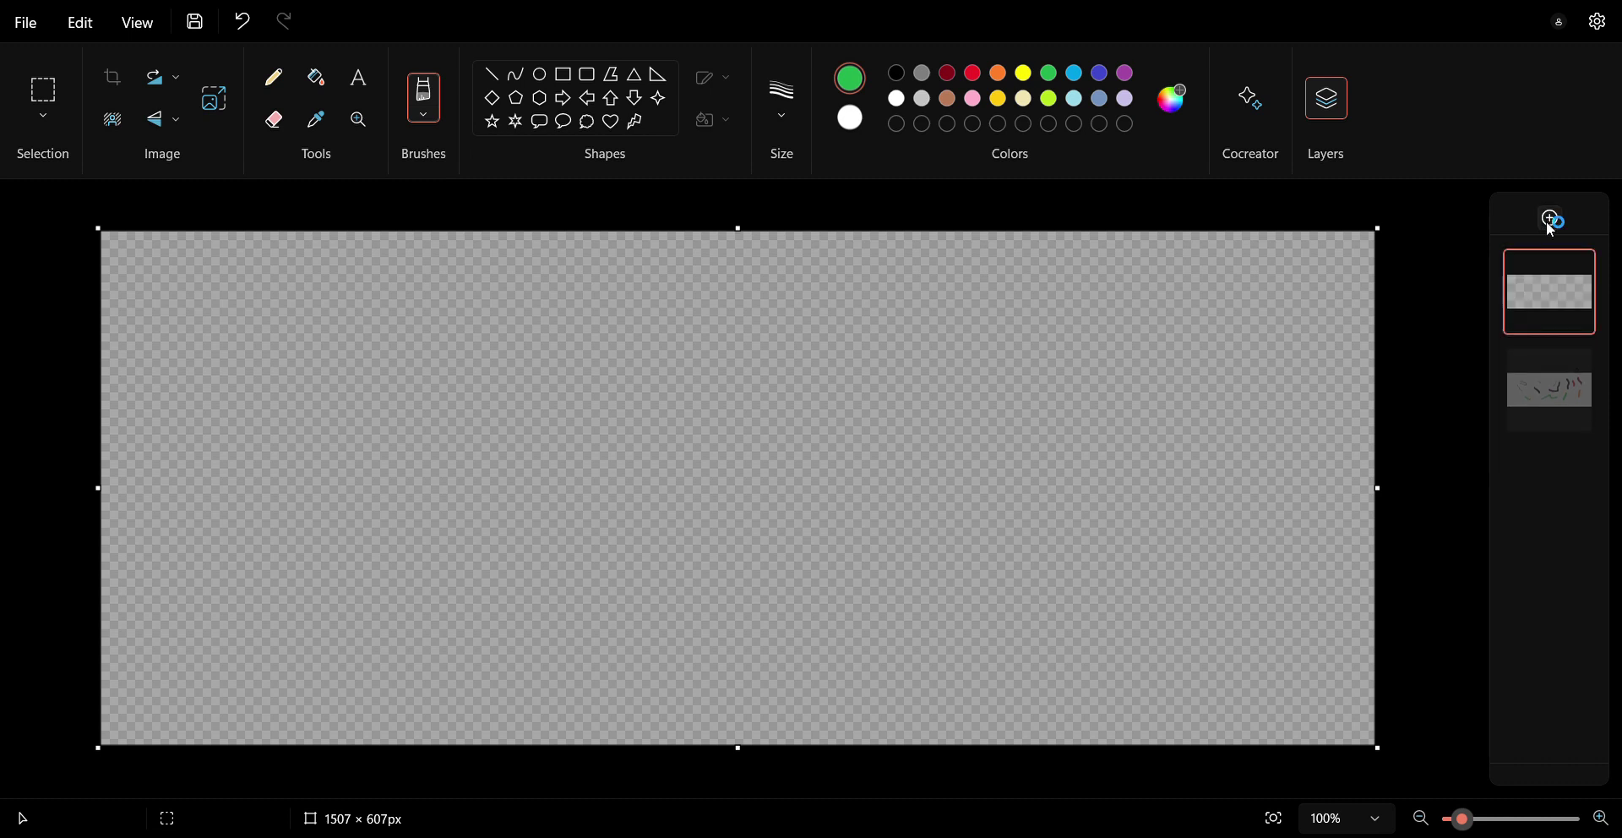
mouse_move(1577, 272)
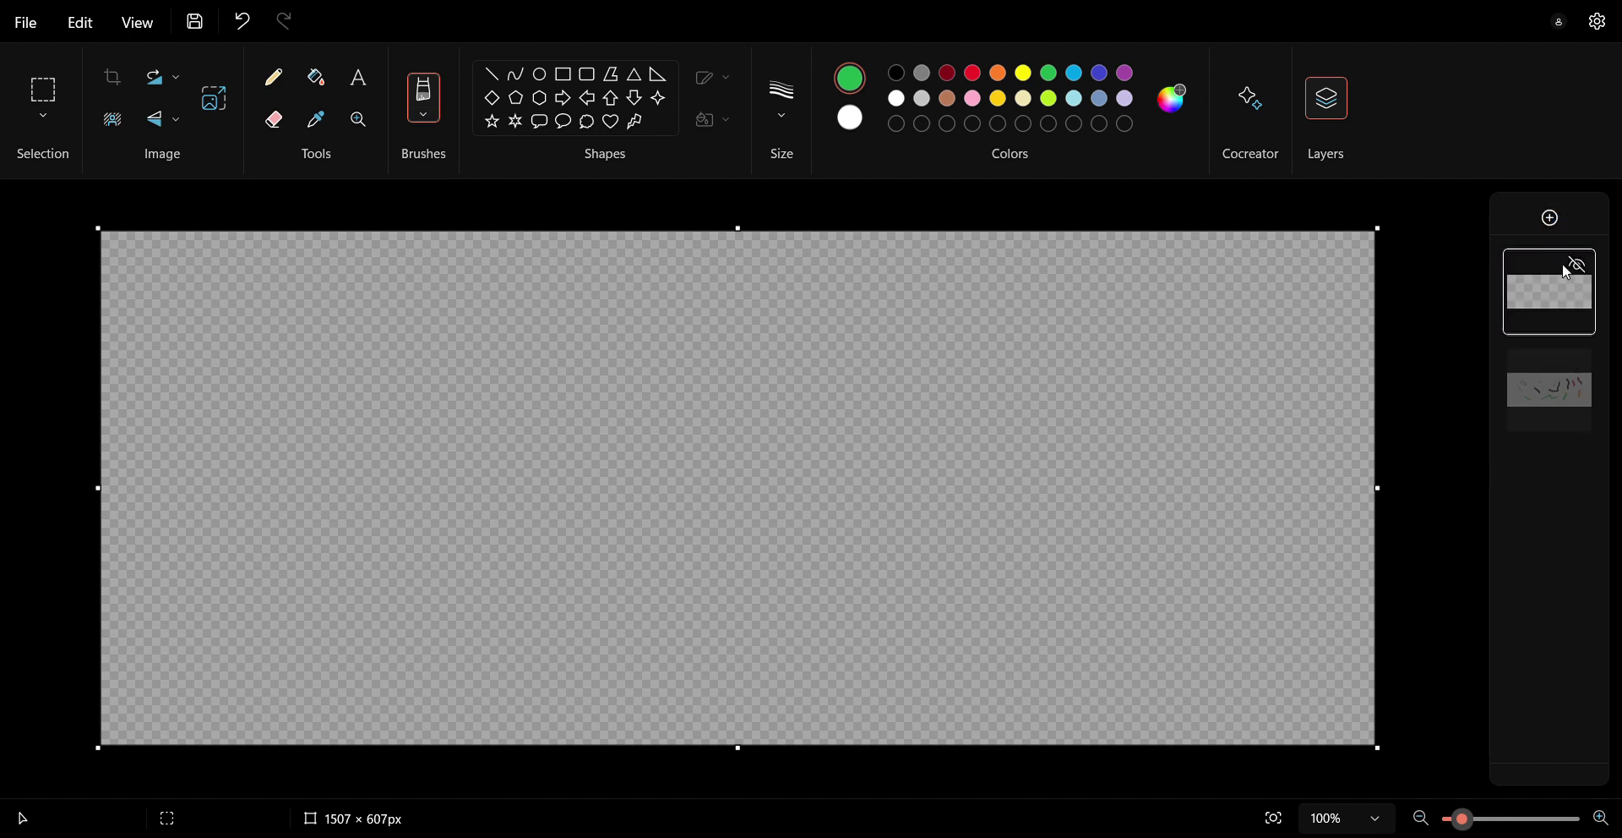
left_click(1577, 266)
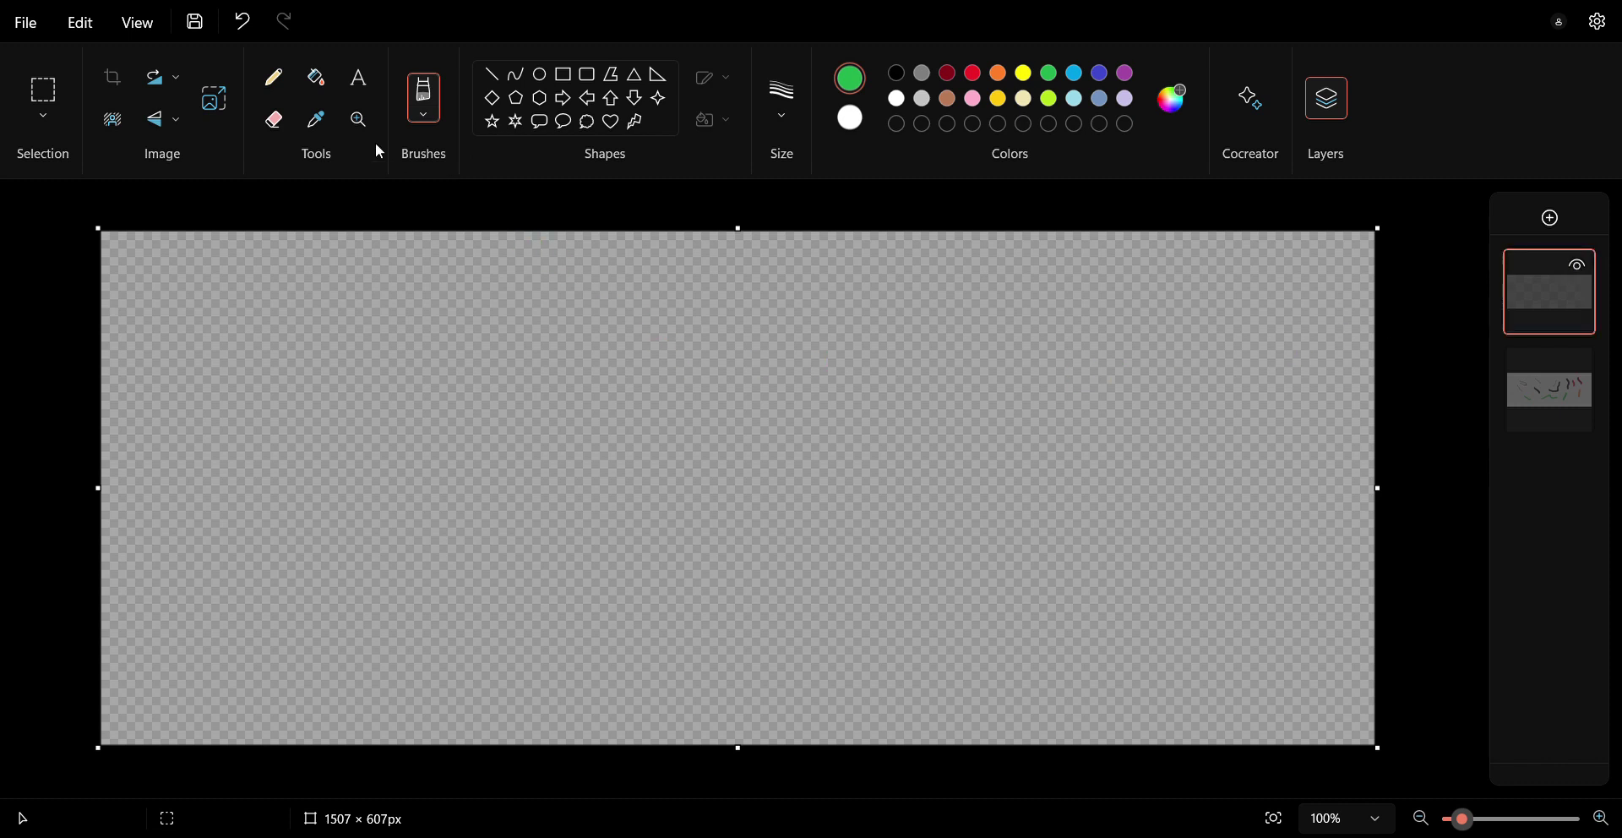
Fill the new top layer with white using the paint bucket.
left_click(321, 97)
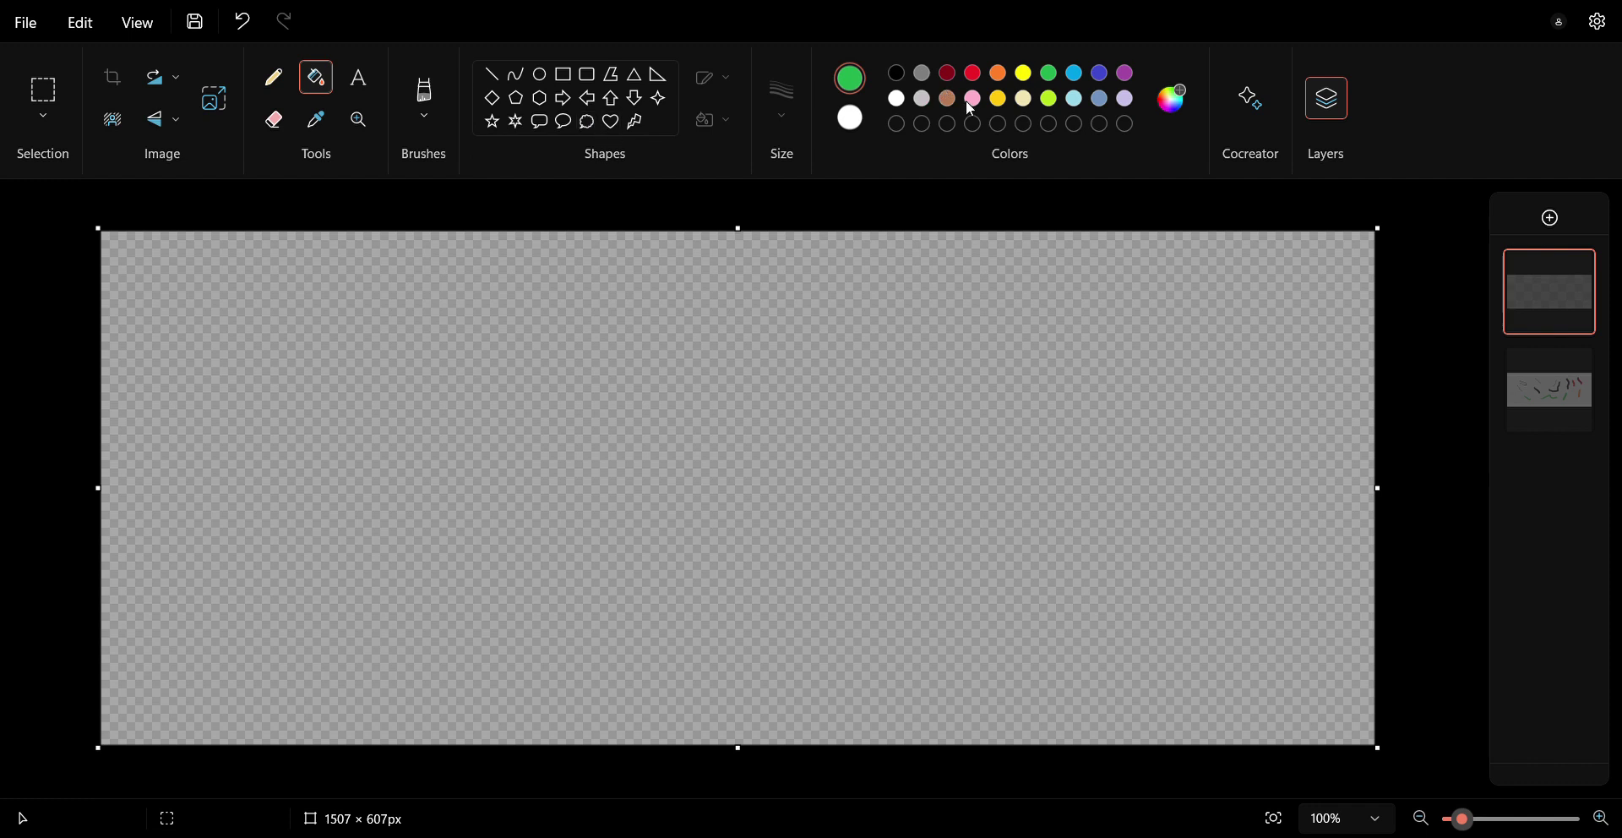
left_click(897, 99)
left_click(762, 412)
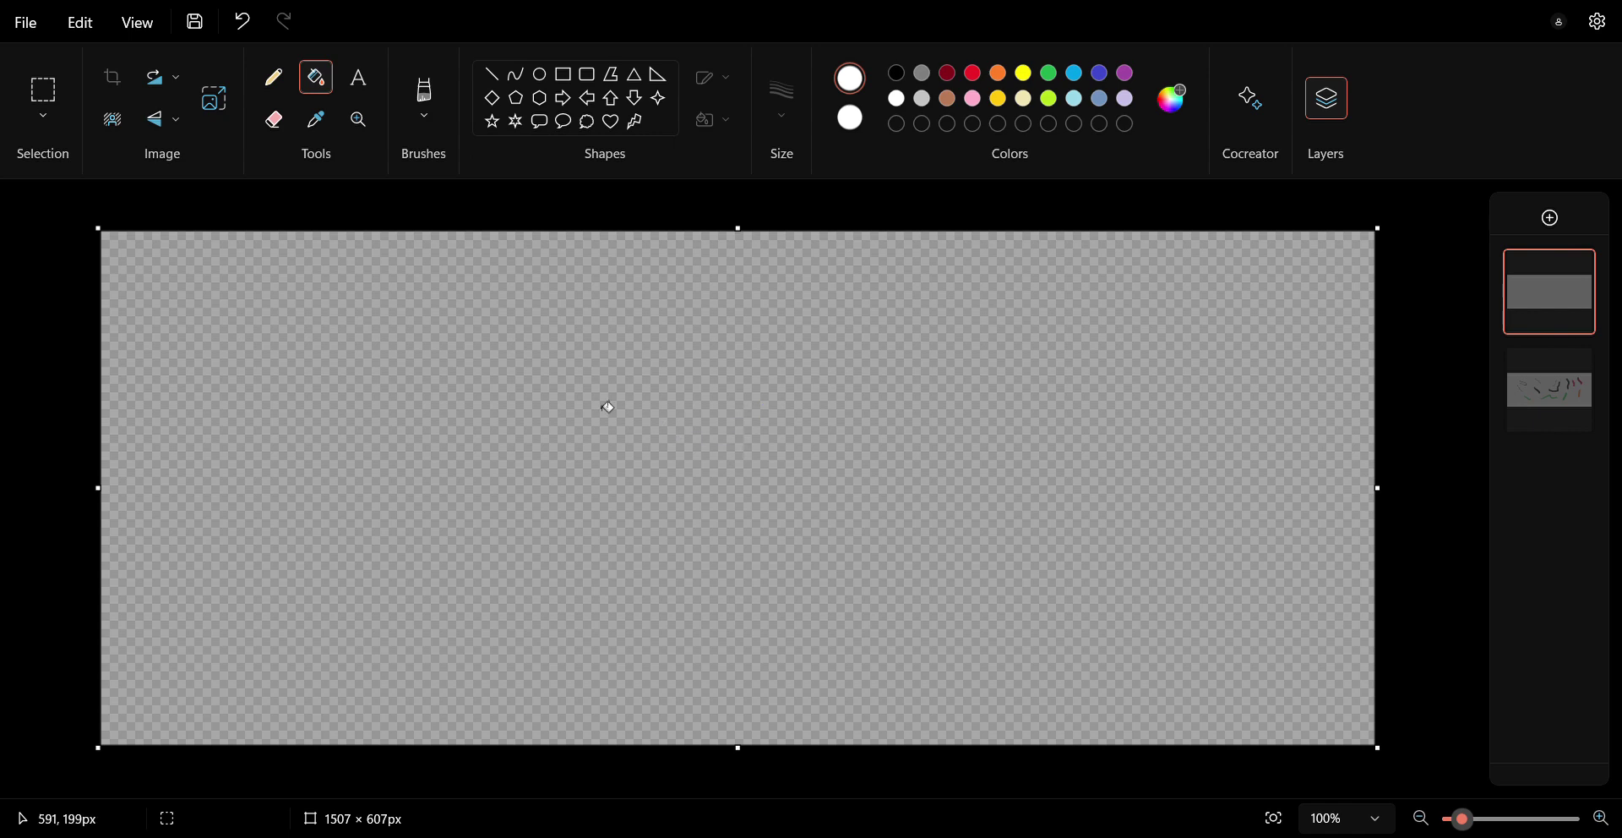
Select the whole canvas with Ctrl+A and return to the Fill tool.
left_click(44, 92)
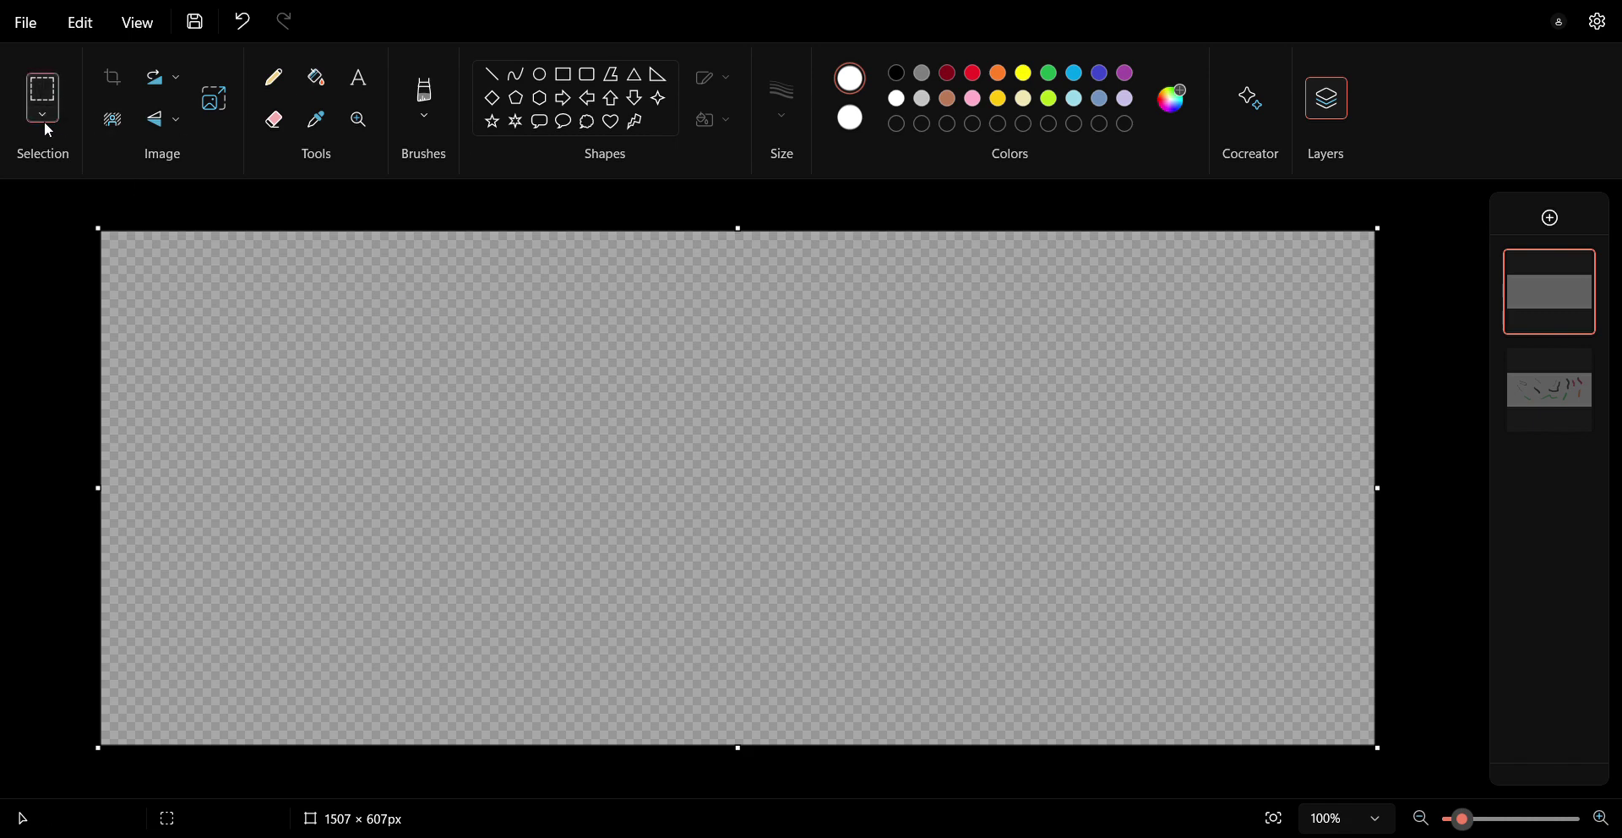
left_click(46, 118)
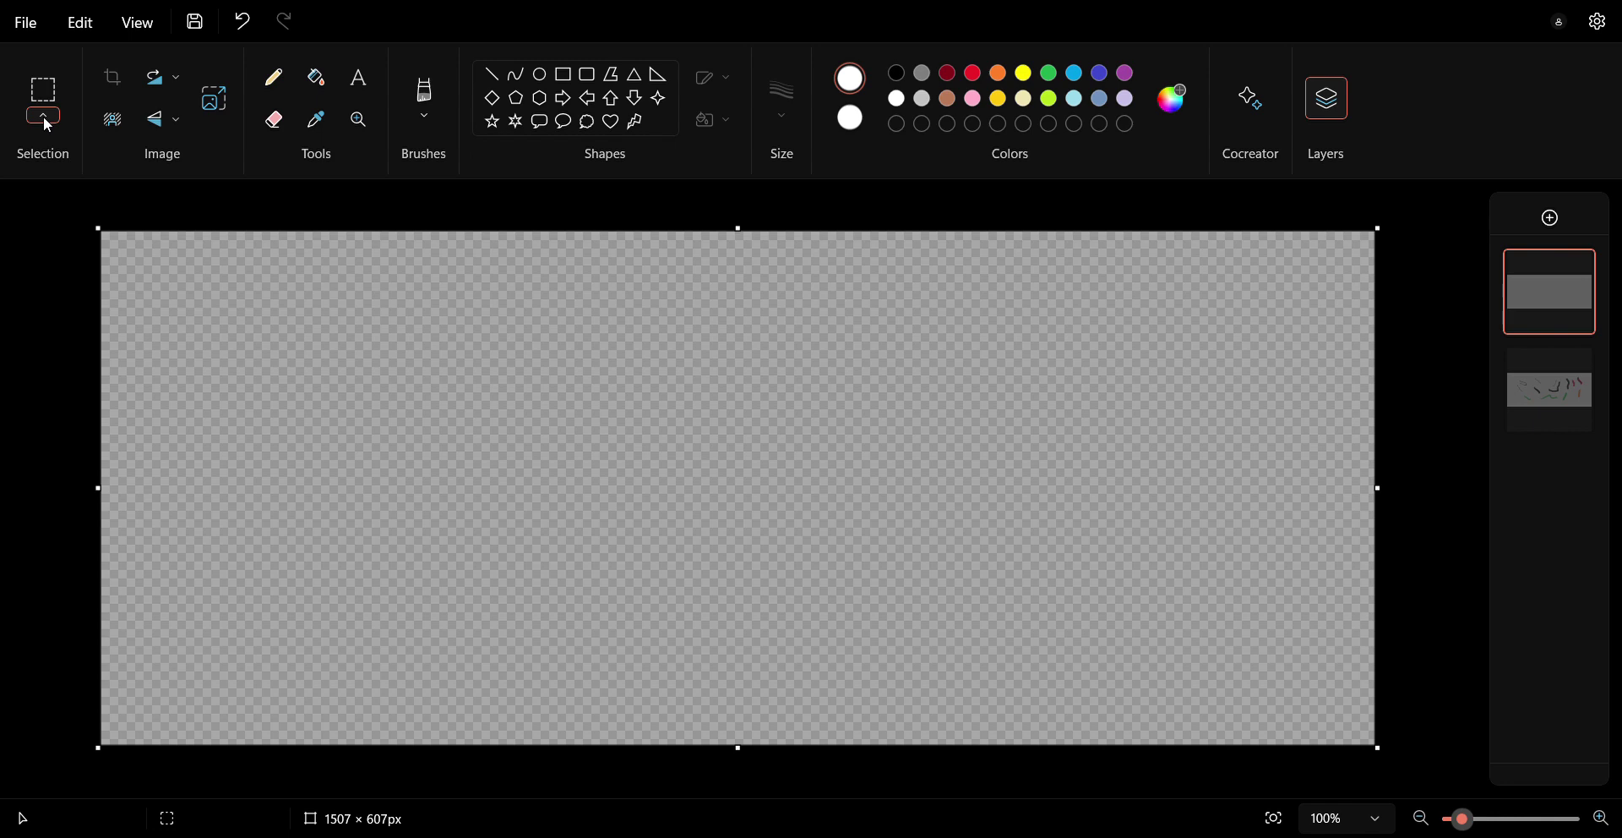
key("ctrl+a")
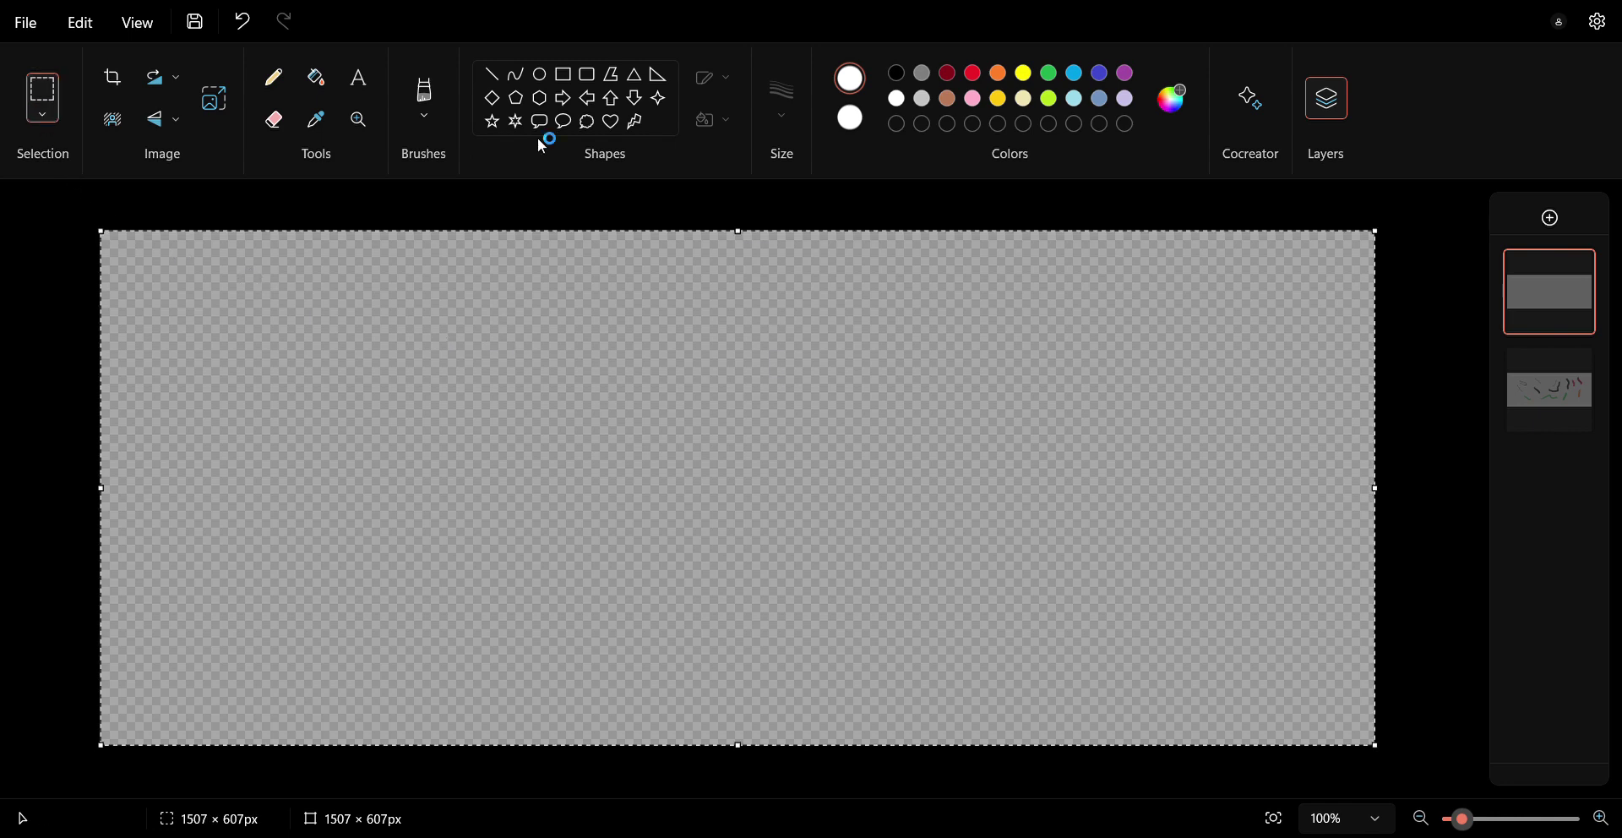
left_click(321, 80)
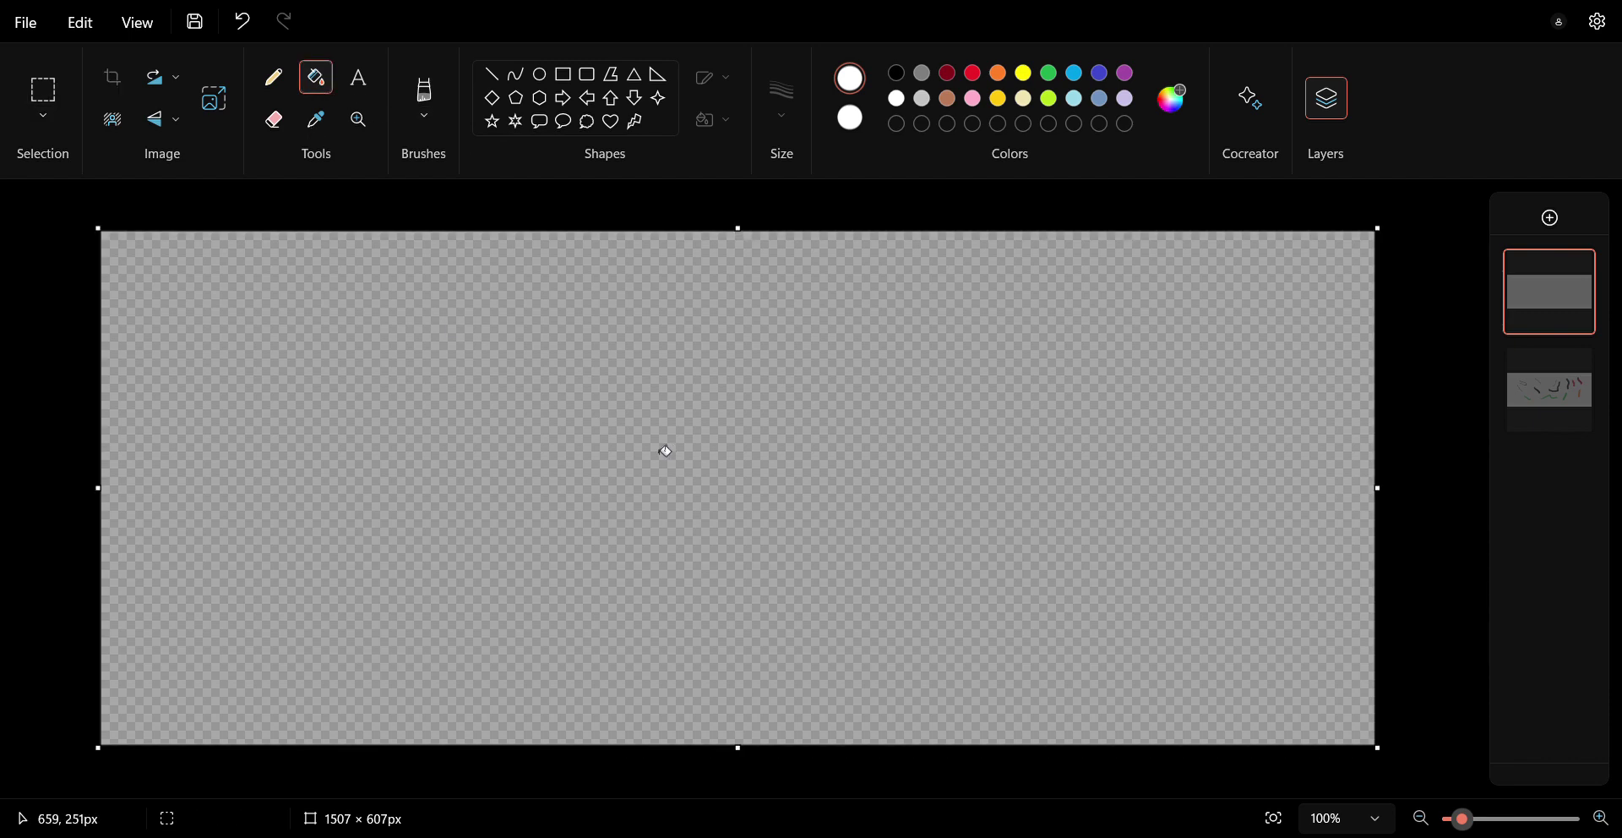
mouse_move(1591, 379)
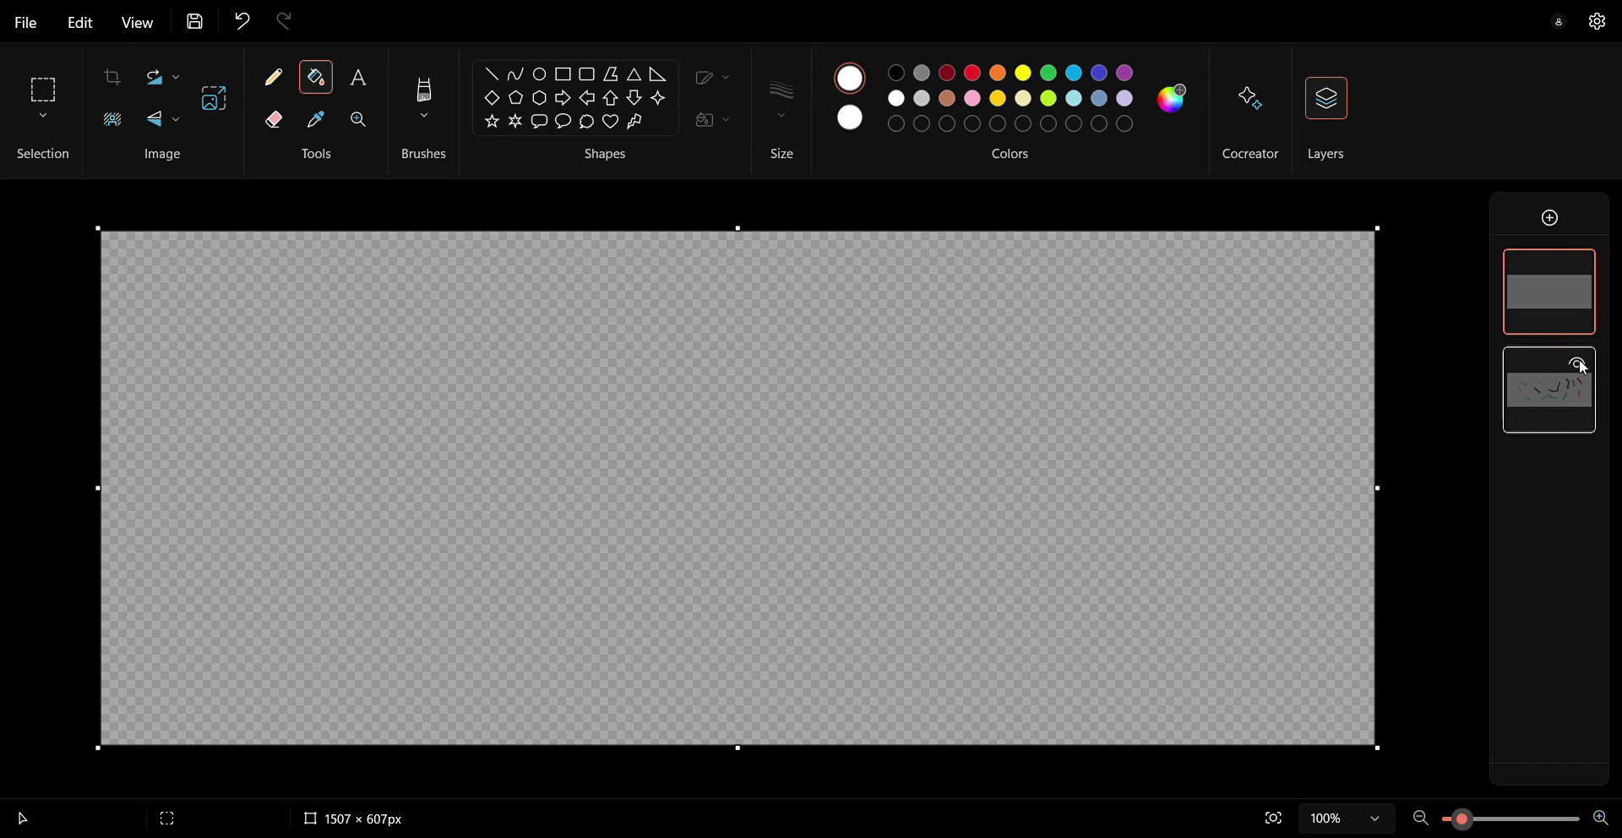
Remove the empty top layer and show the drawing layer's strokes on white again.
left_click(1584, 368)
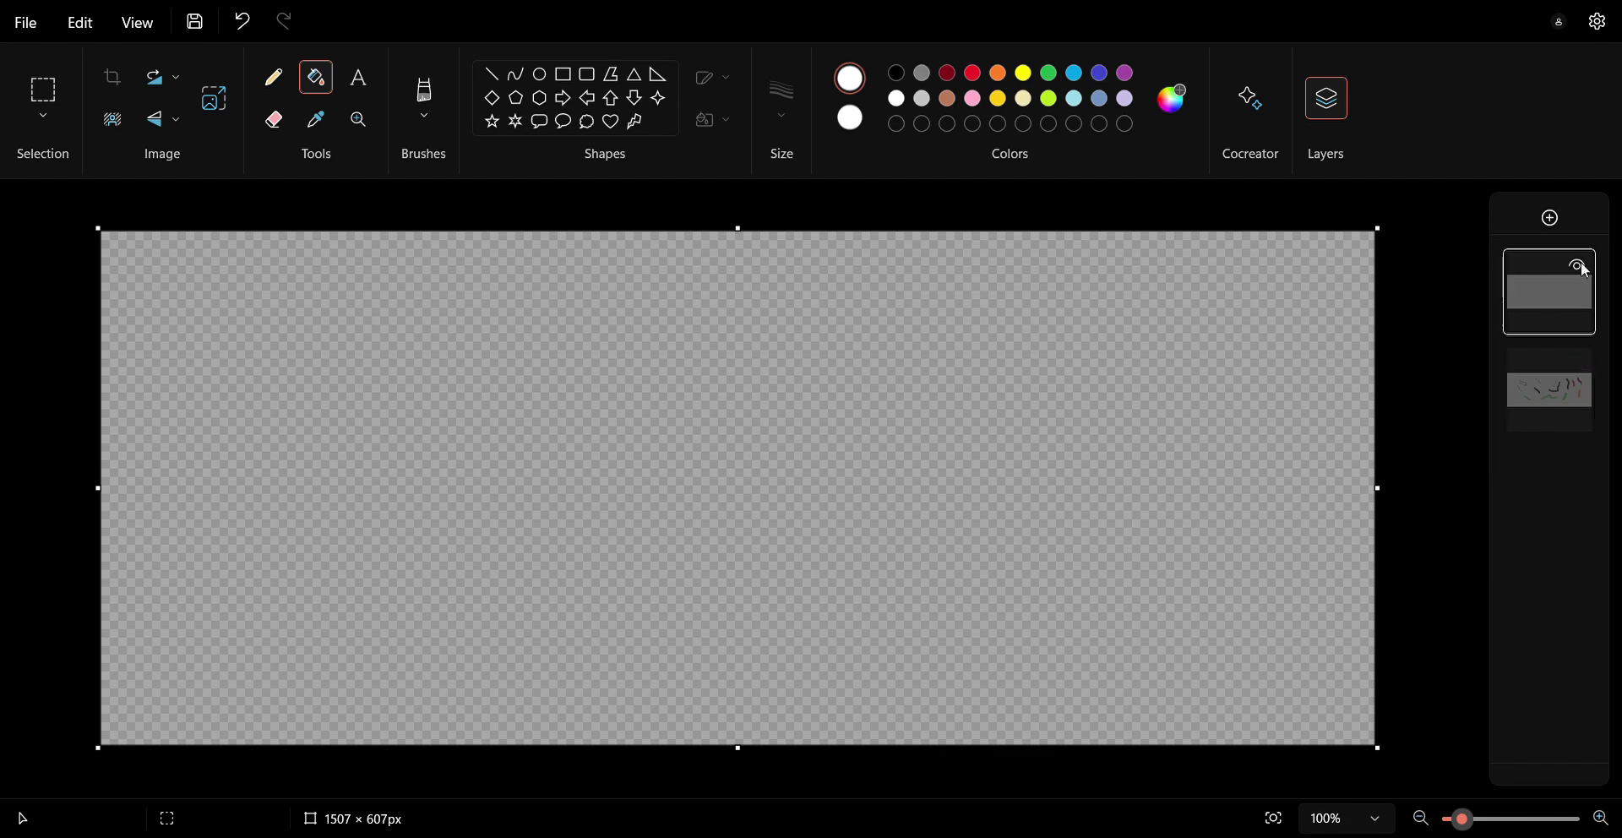
left_click(1591, 367)
left_click(1577, 264)
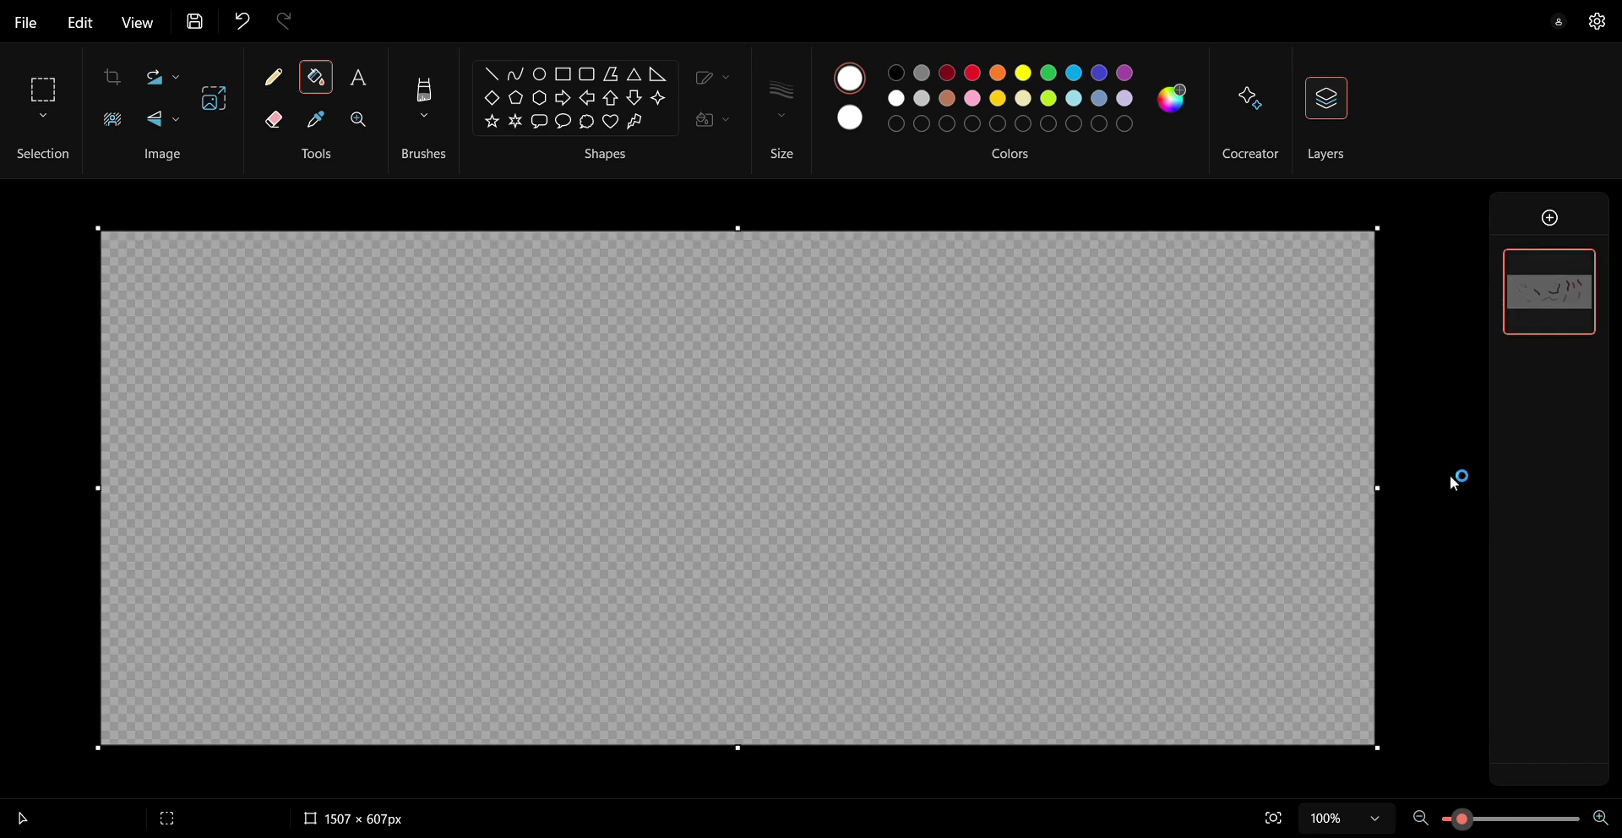
left_click(1578, 266)
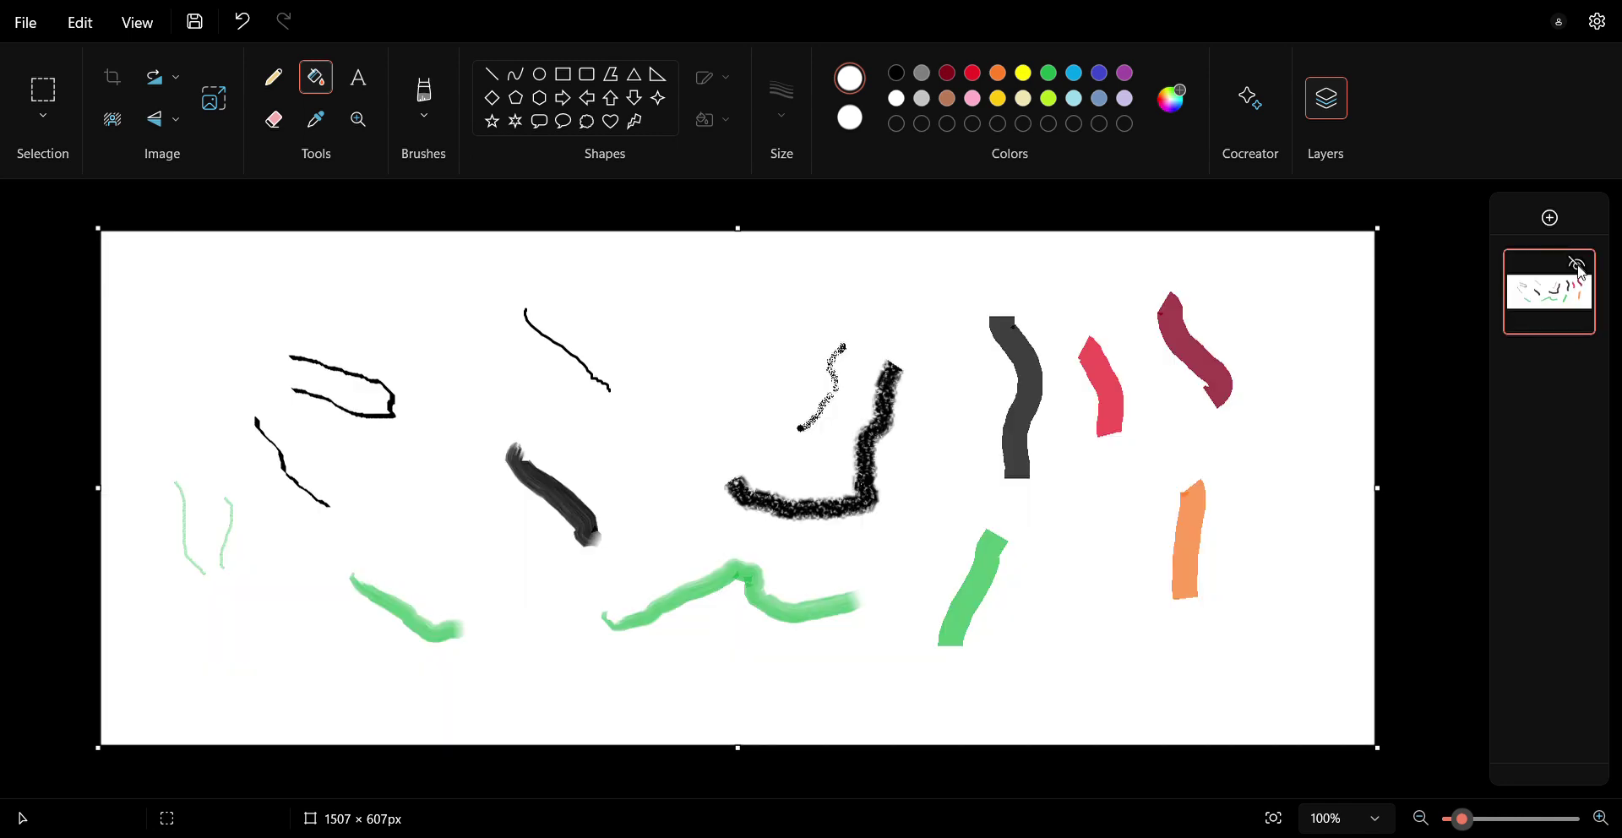
Hide the drawing layer, add a new top layer, select all and show it filled white.
left_click(1578, 266)
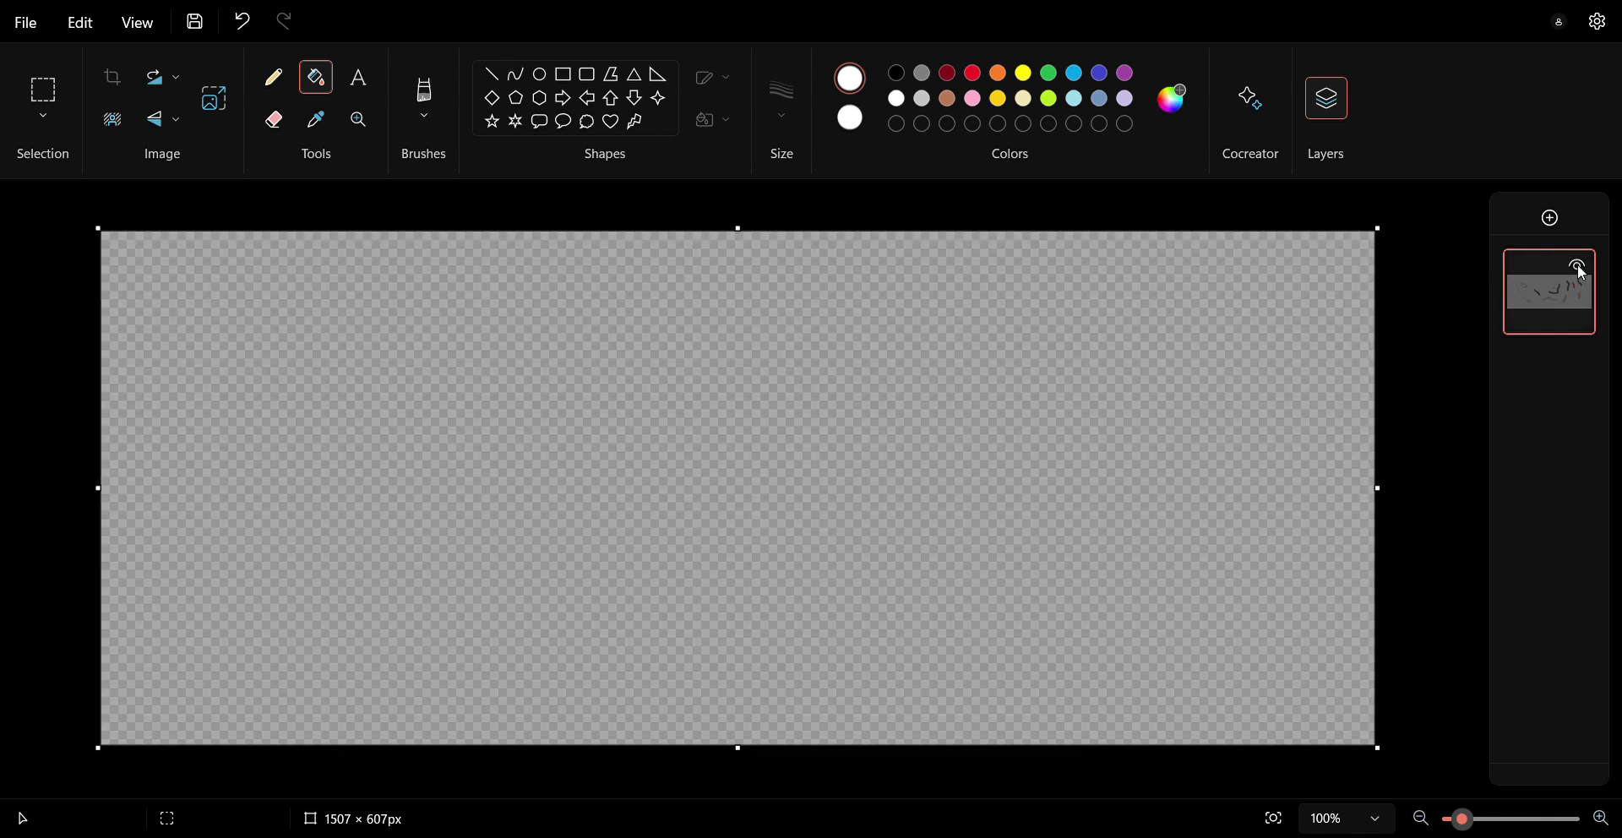
left_click(1551, 219)
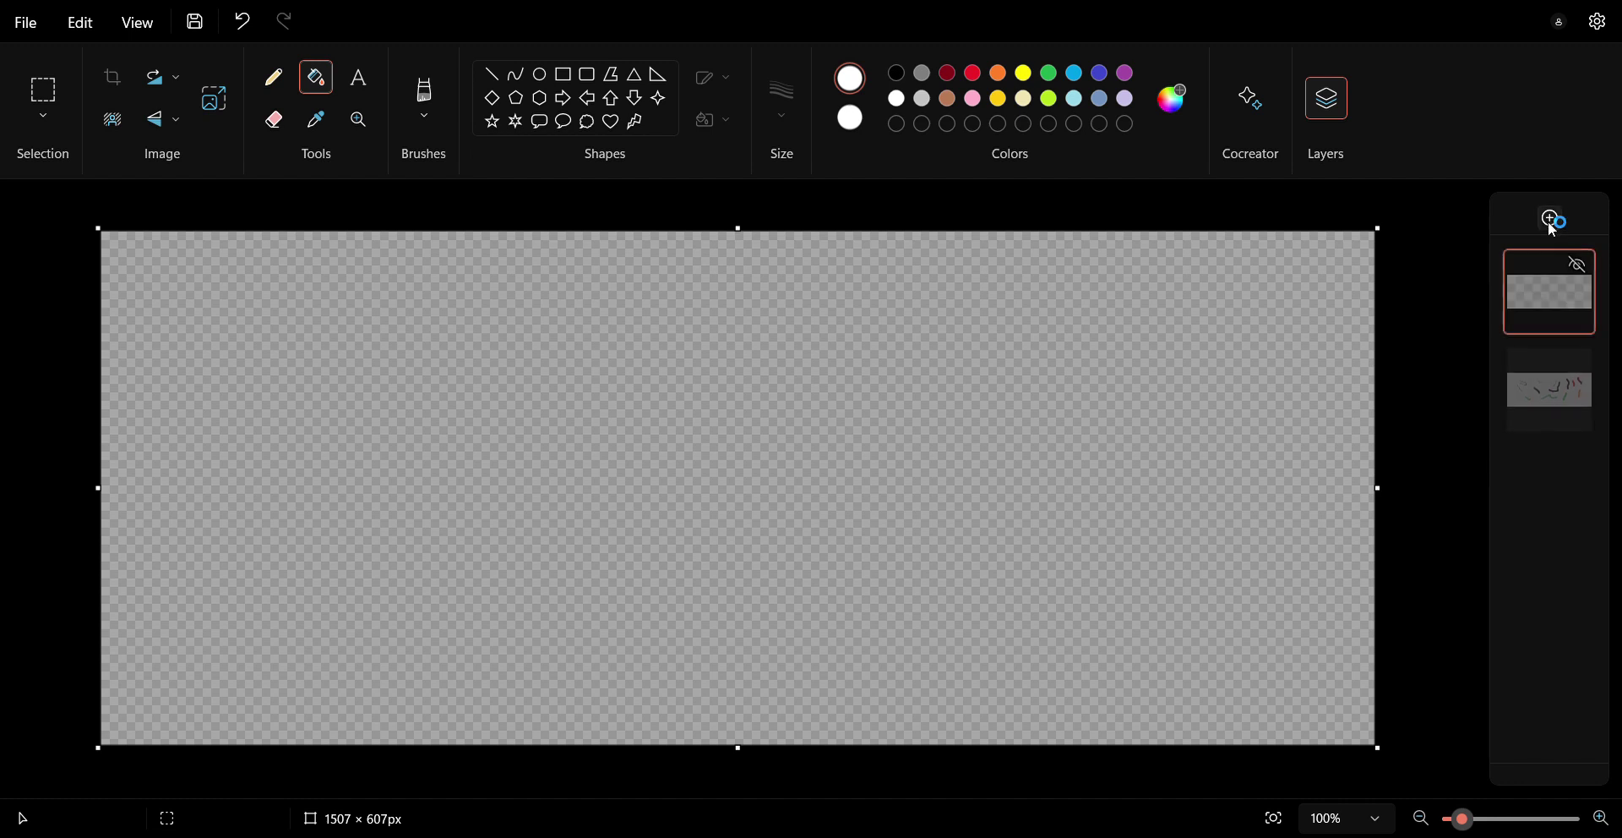
left_click(1579, 267)
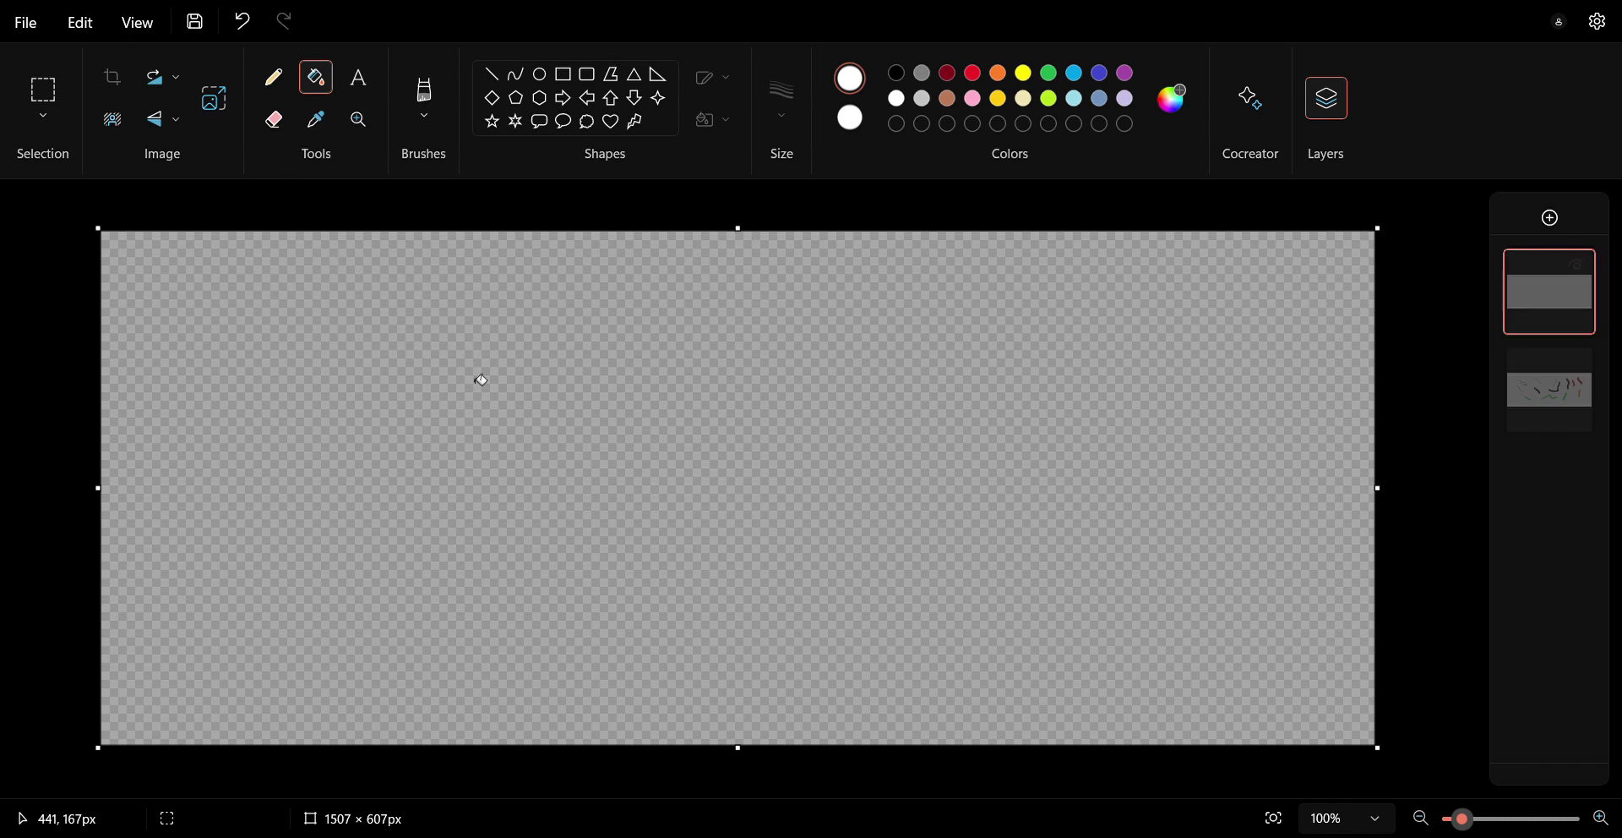
left_click(49, 86)
left_click(42, 115)
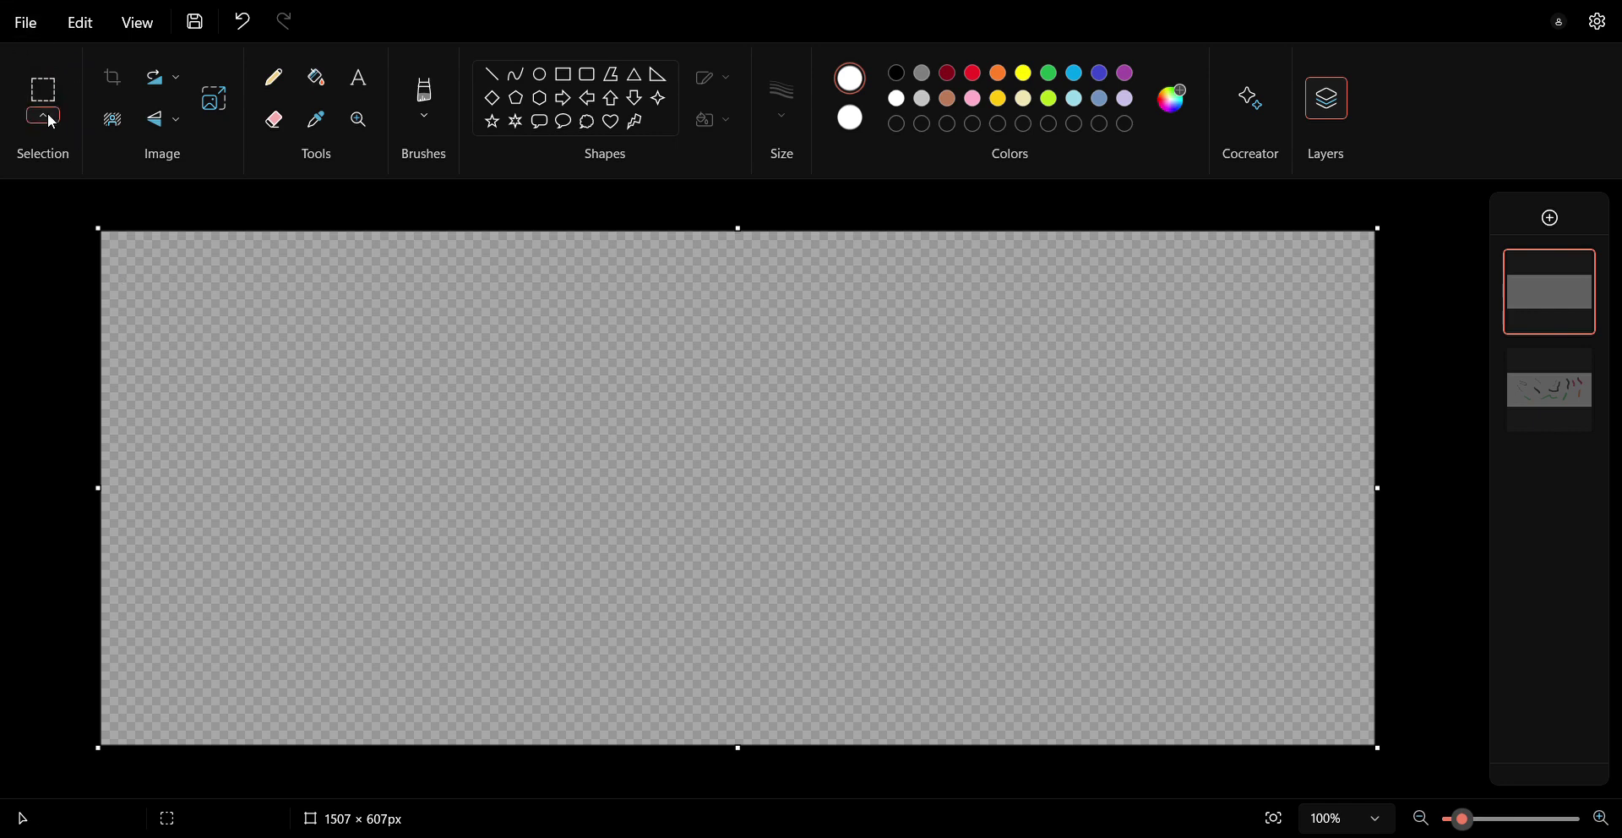
key("ctrl+a")
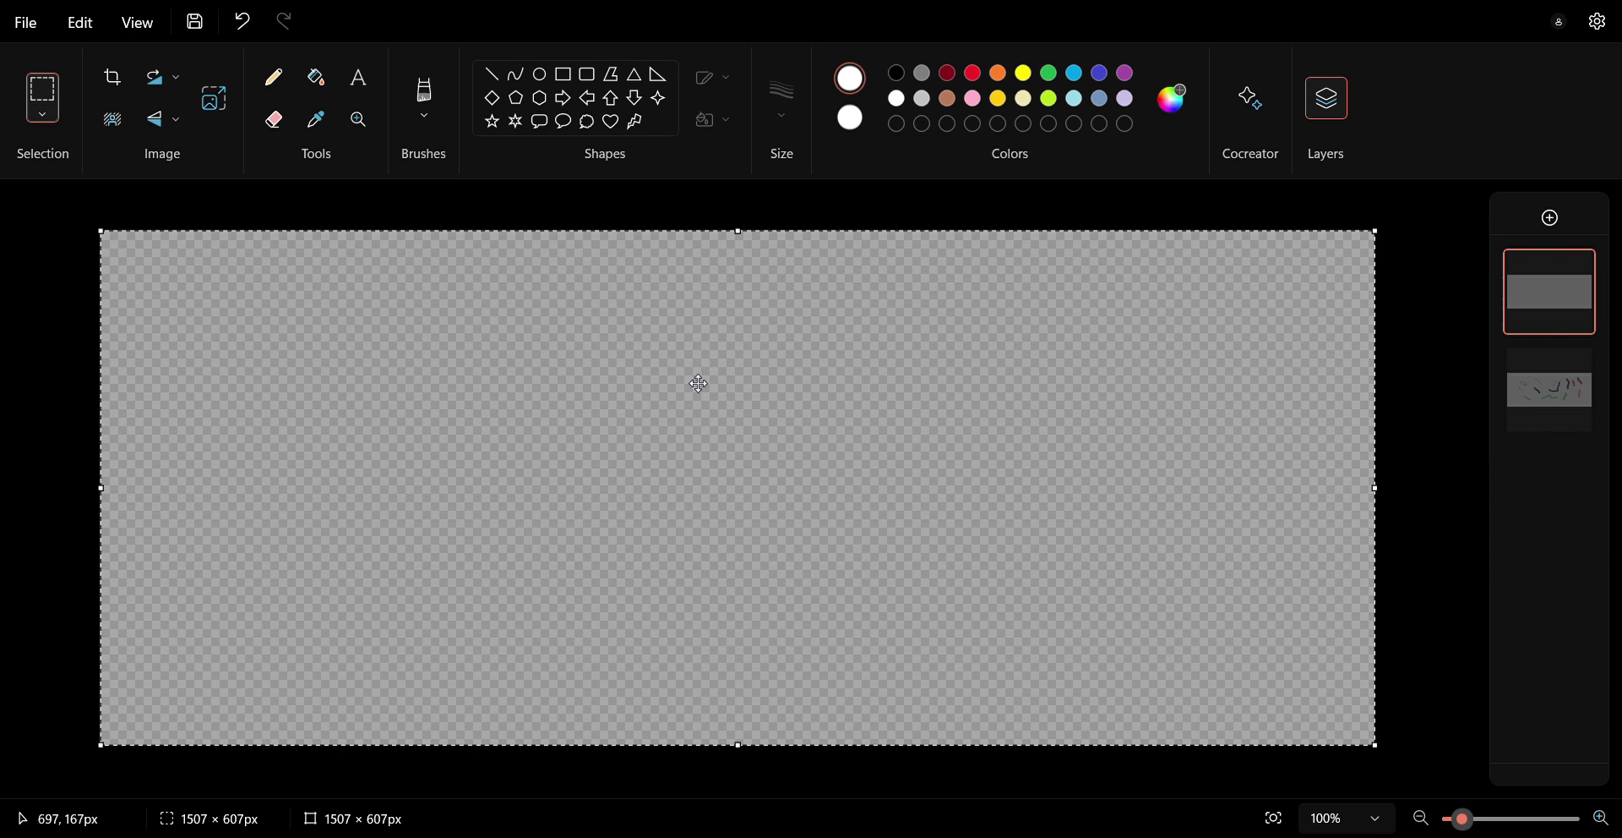
left_click(316, 78)
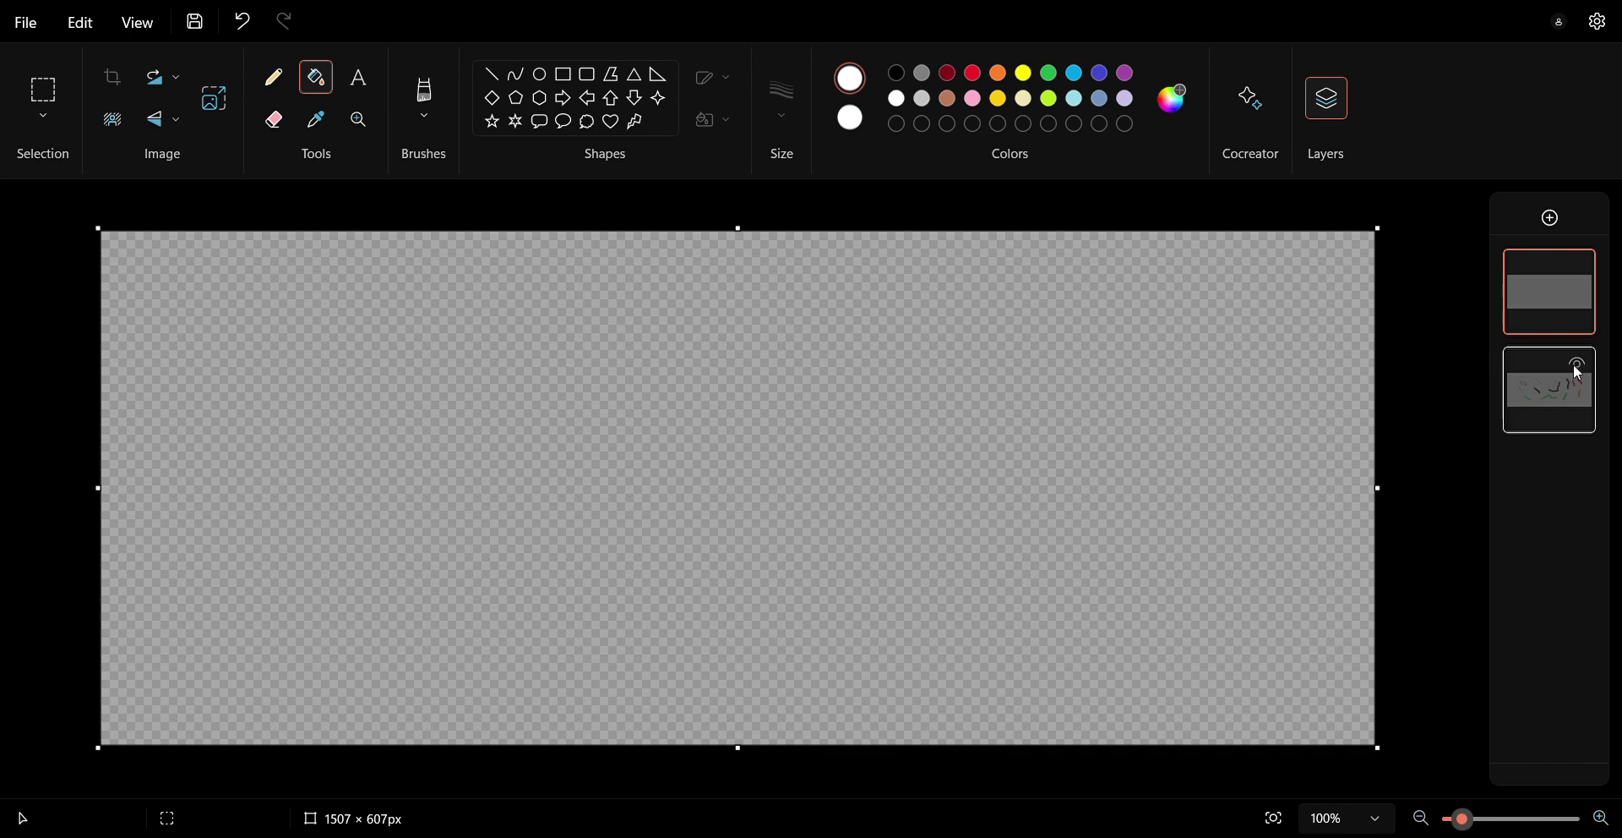
mouse_move(1562, 285)
left_click(1577, 264)
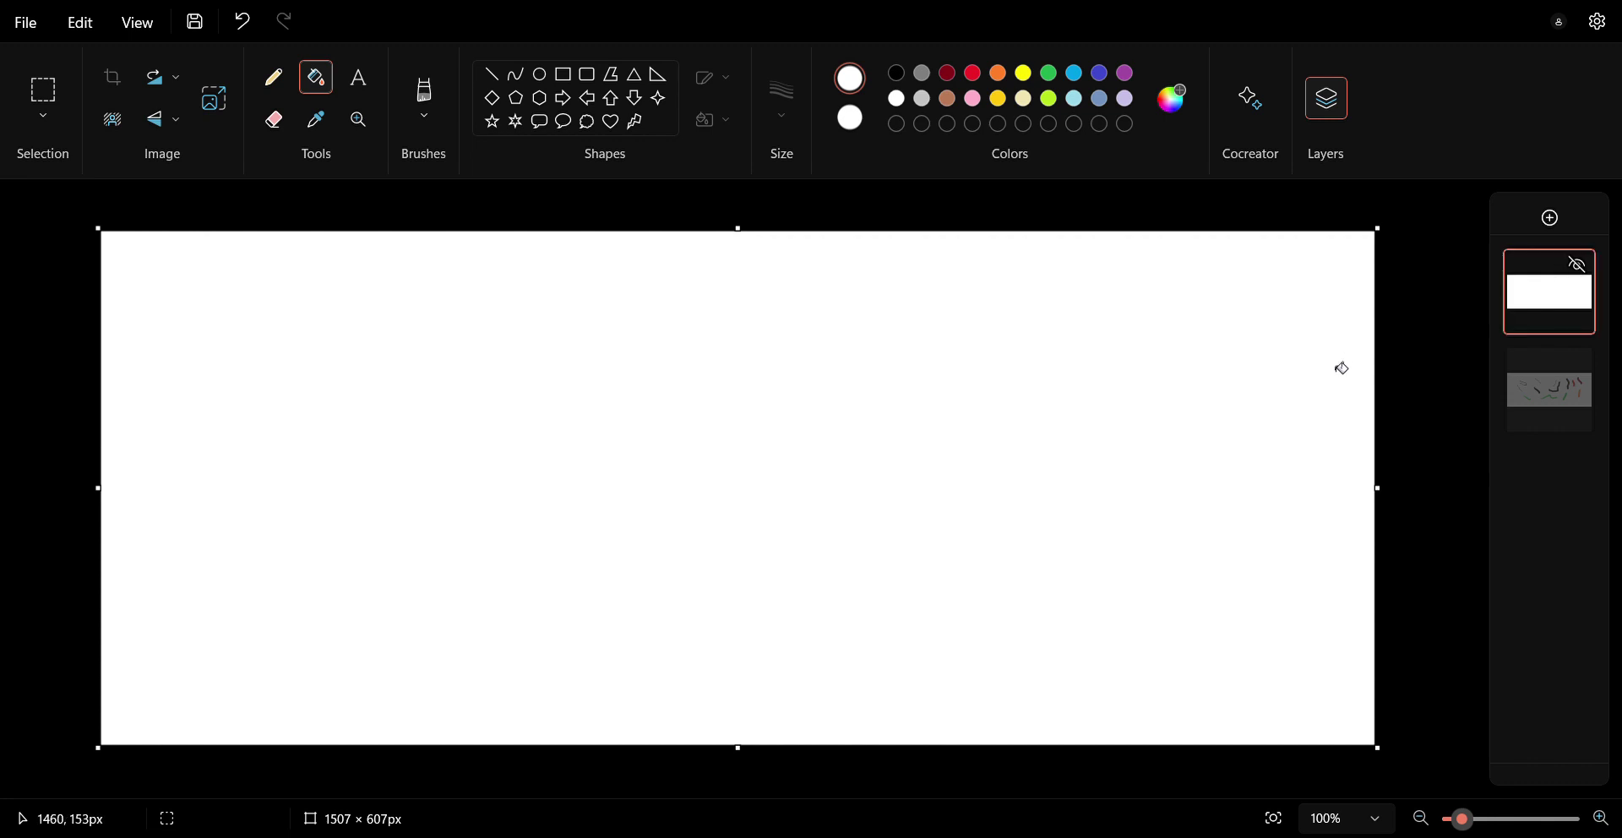
left_click(1552, 218)
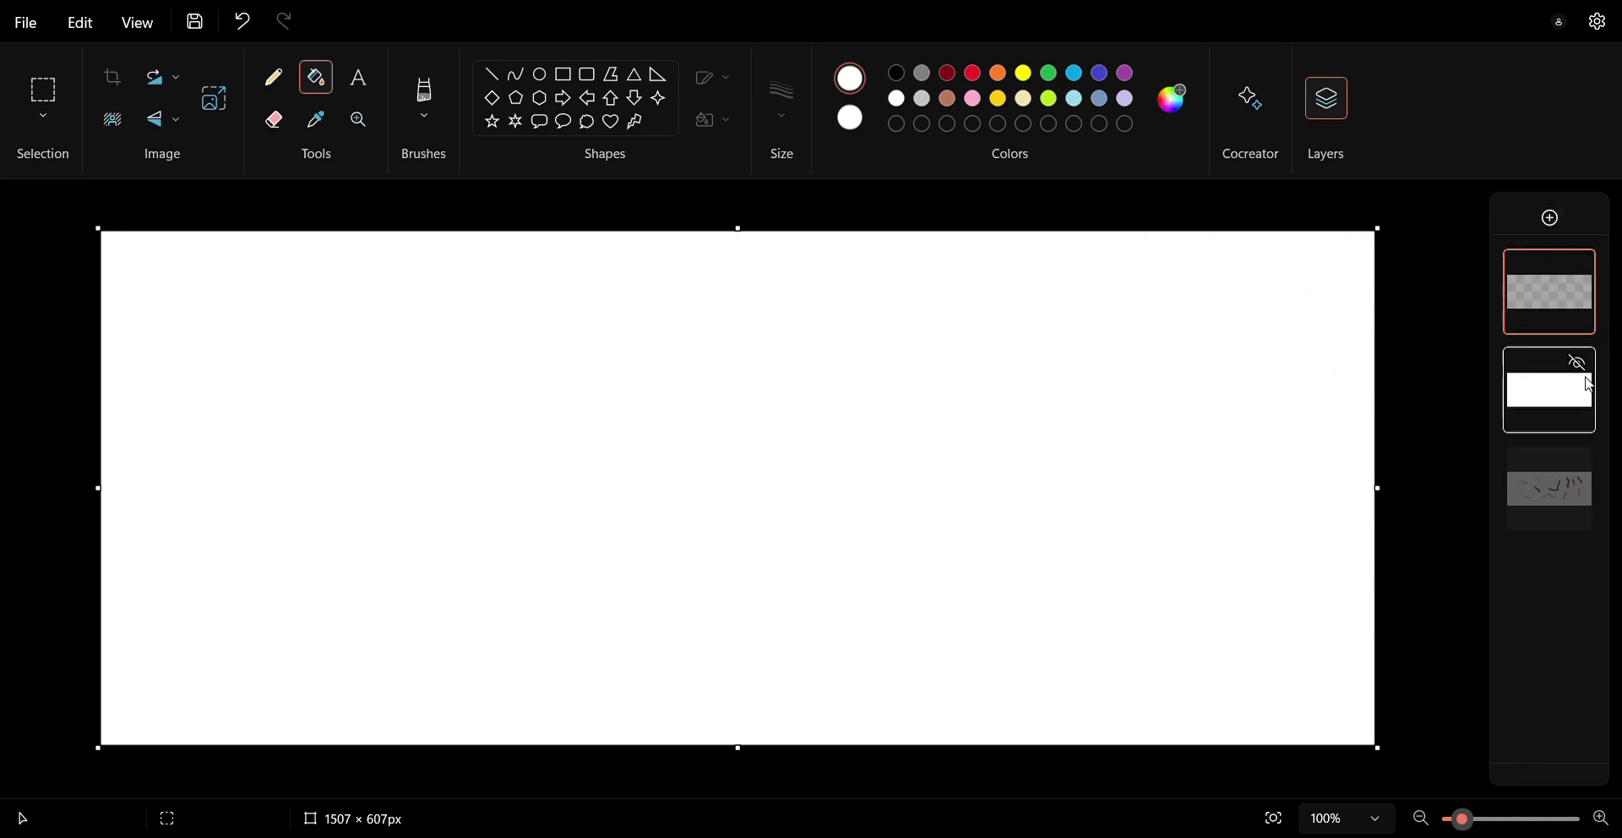
left_click(1578, 363)
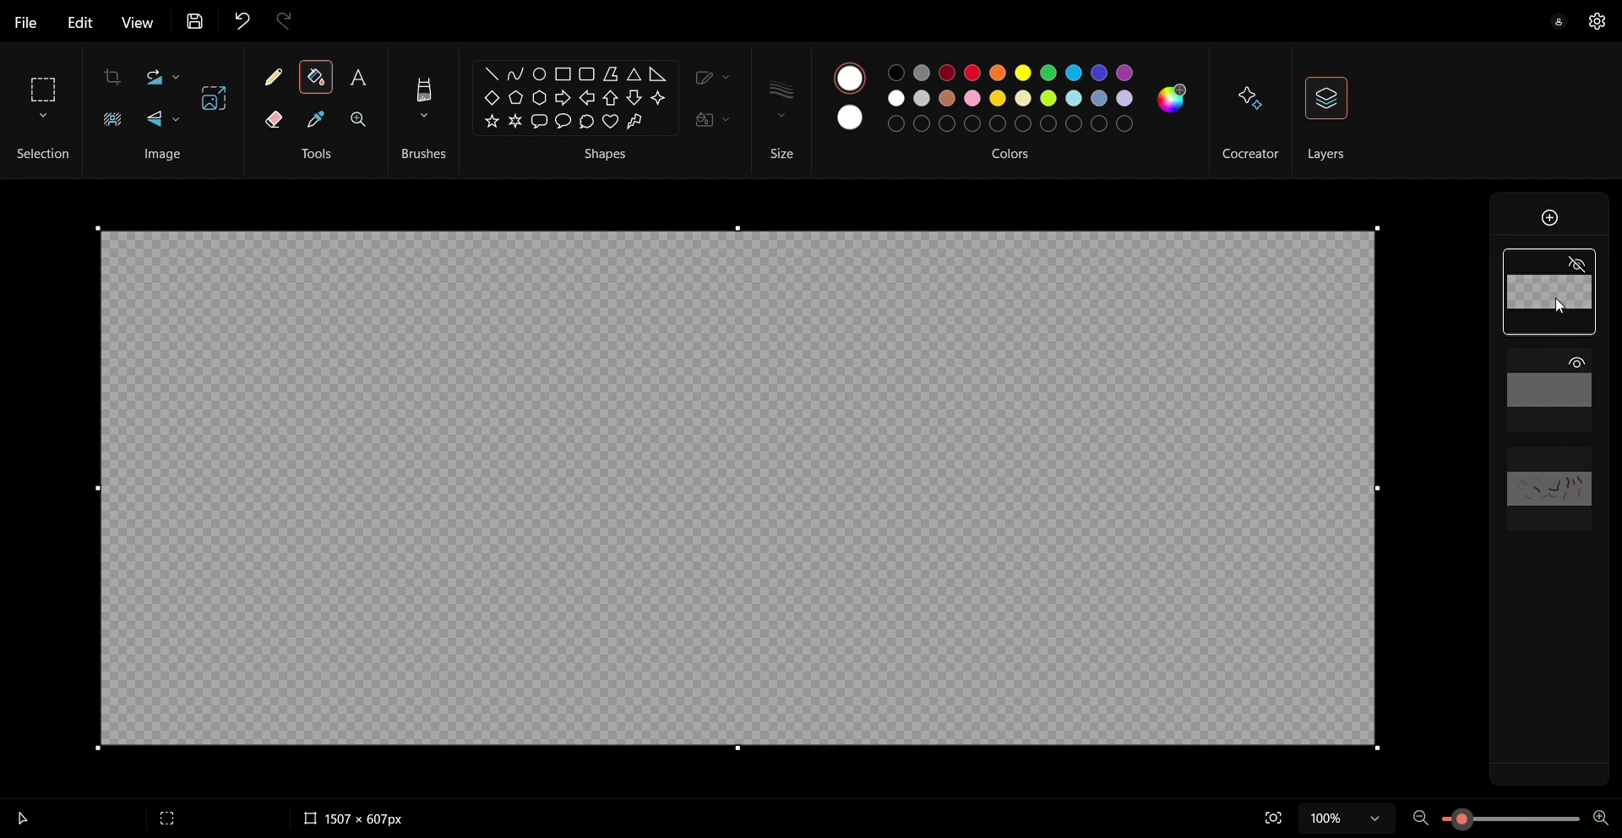
left_click(1580, 269)
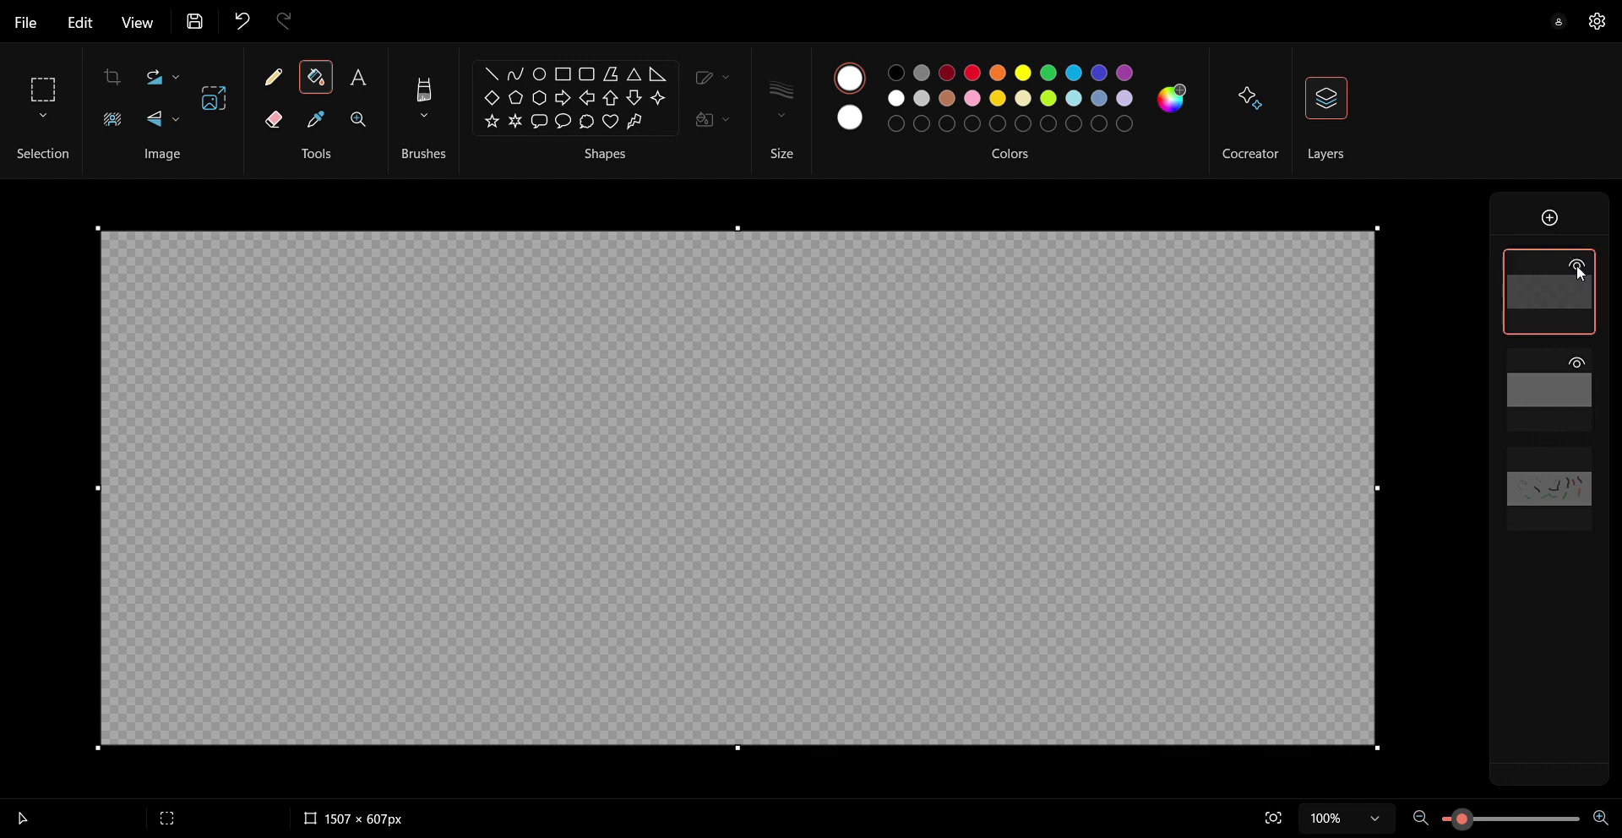
left_click(1578, 267)
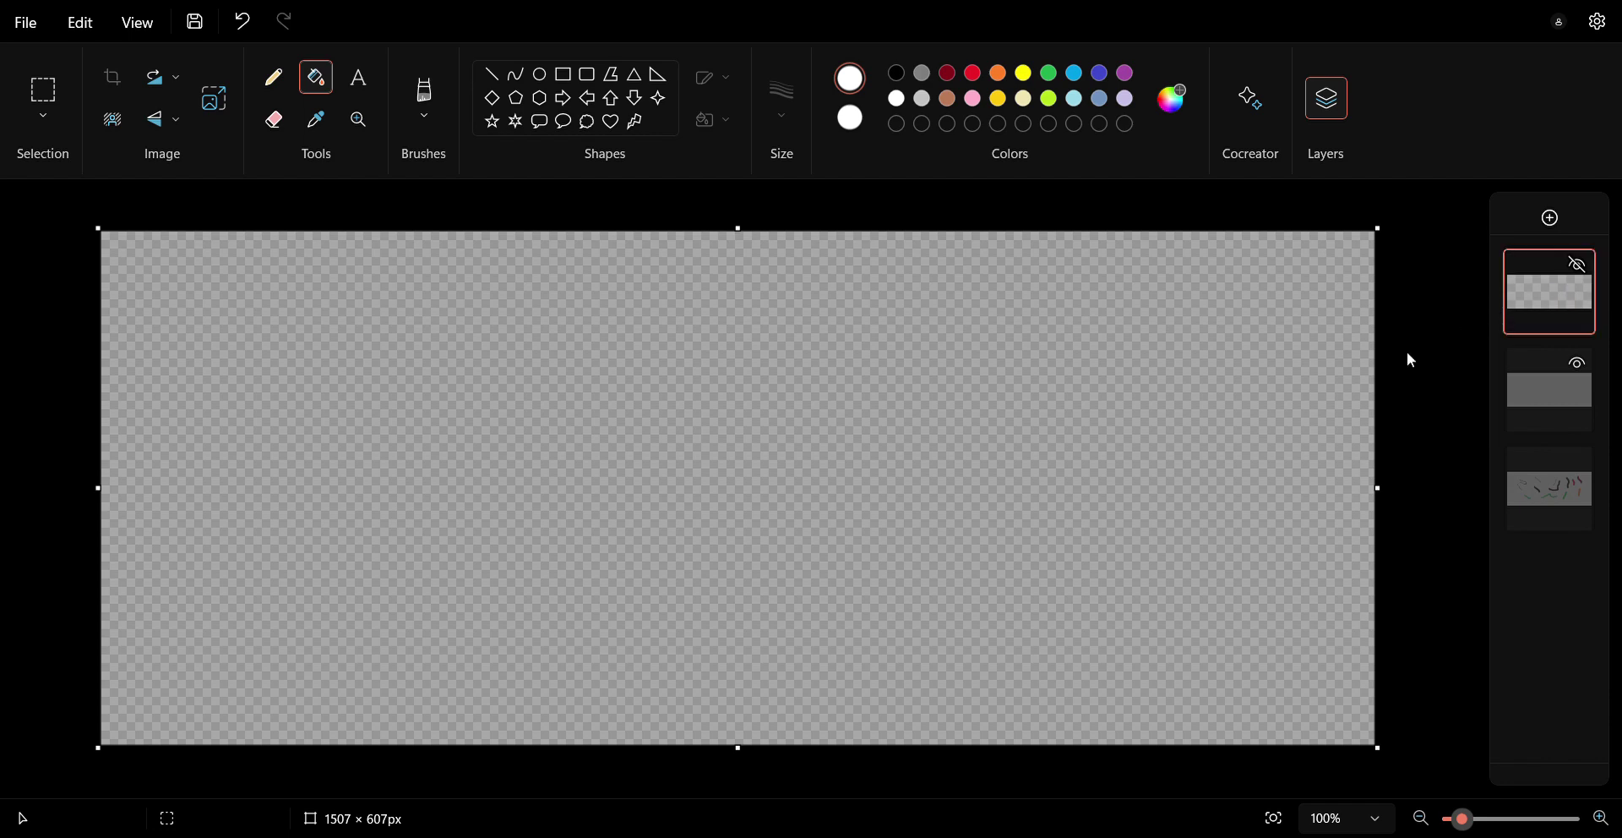
key("Delete")
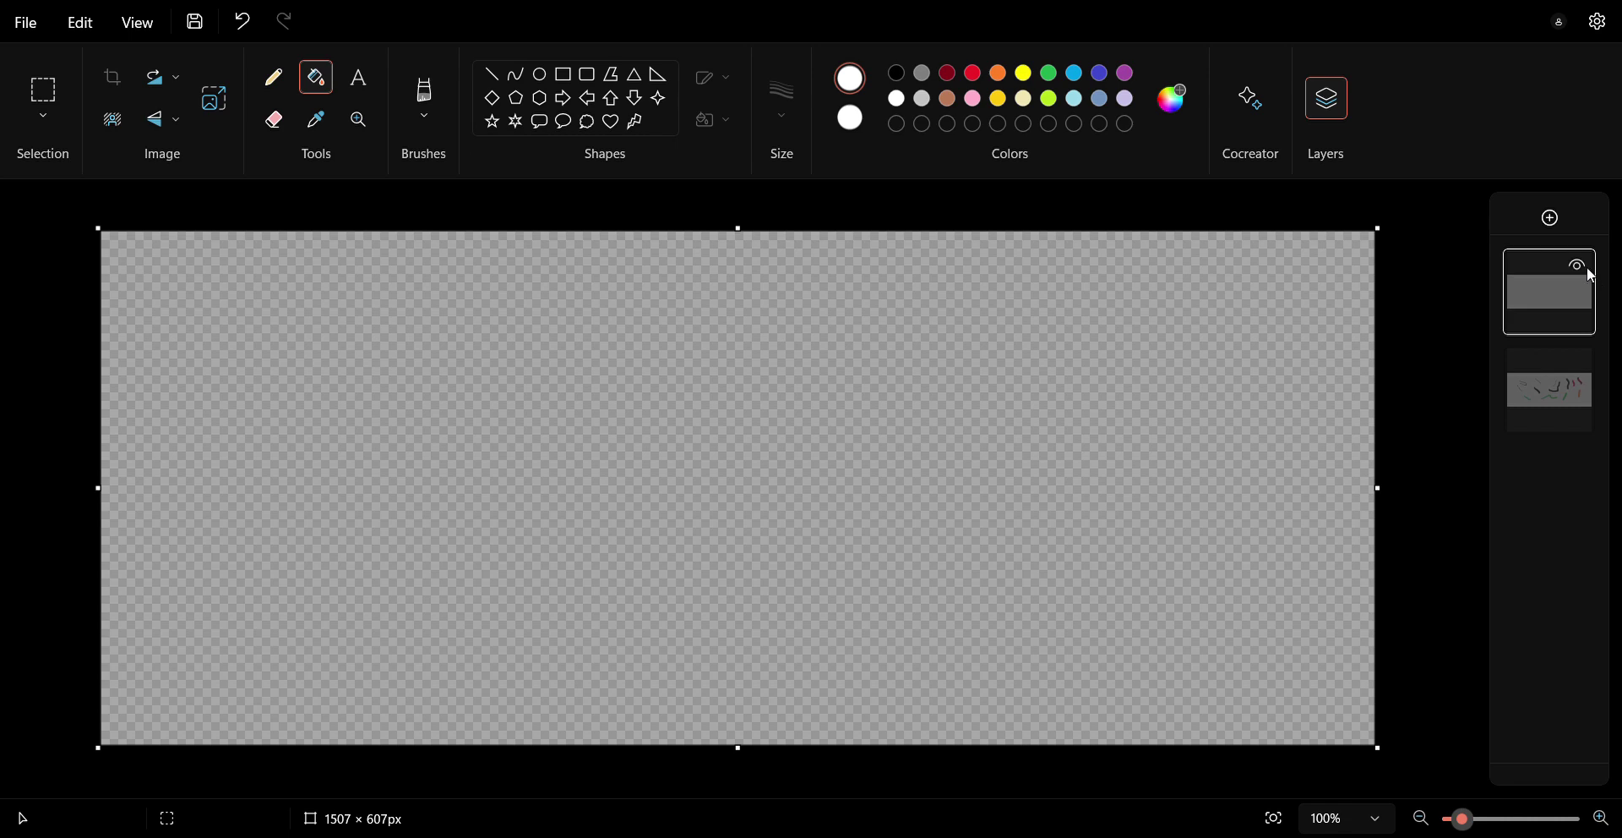
left_click(1579, 269)
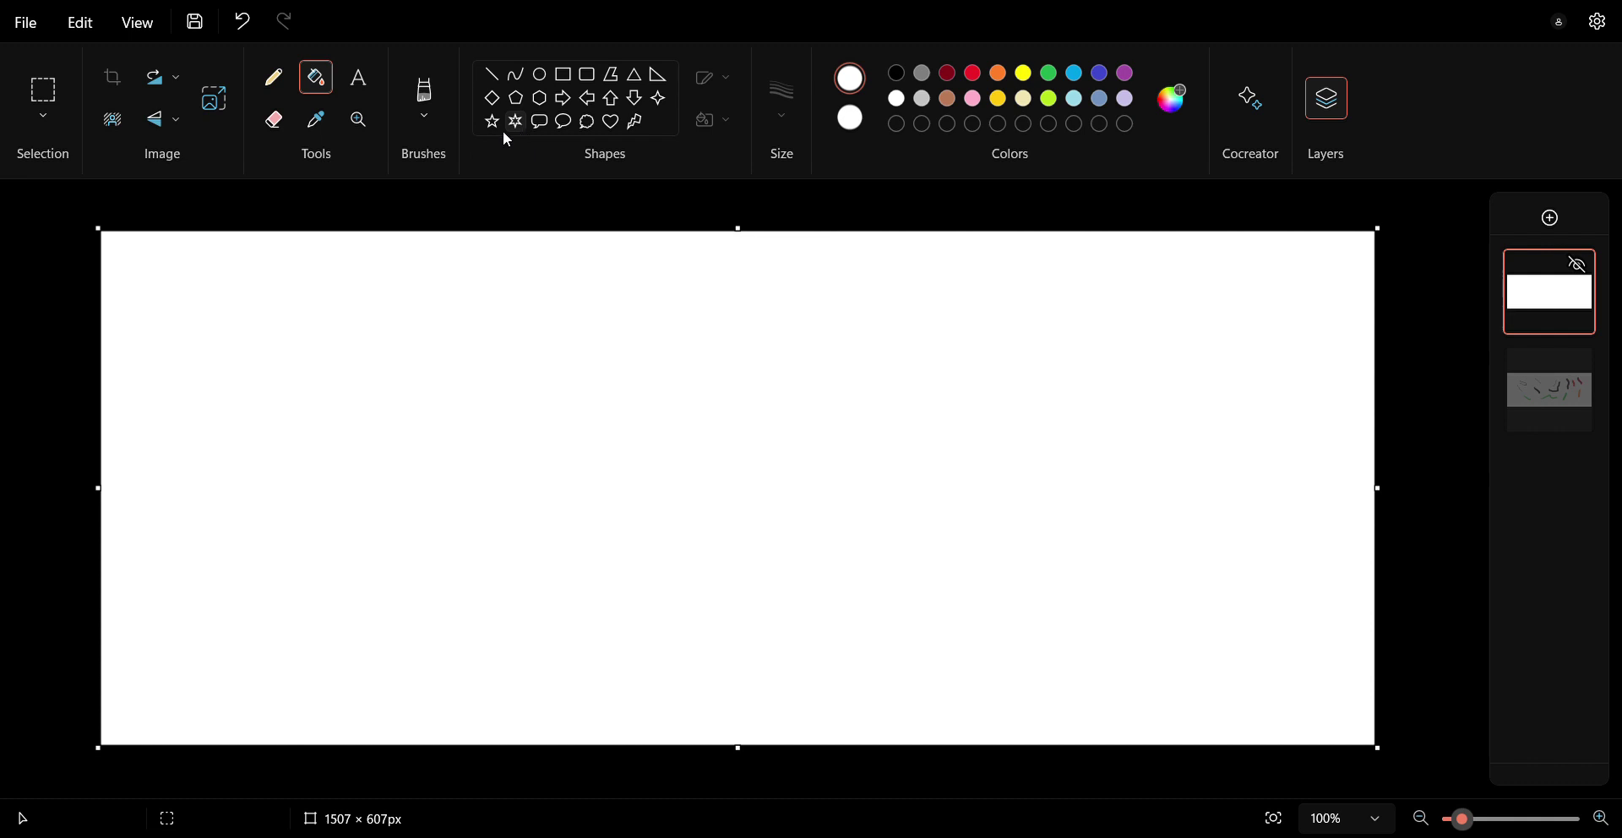
left_click(493, 78)
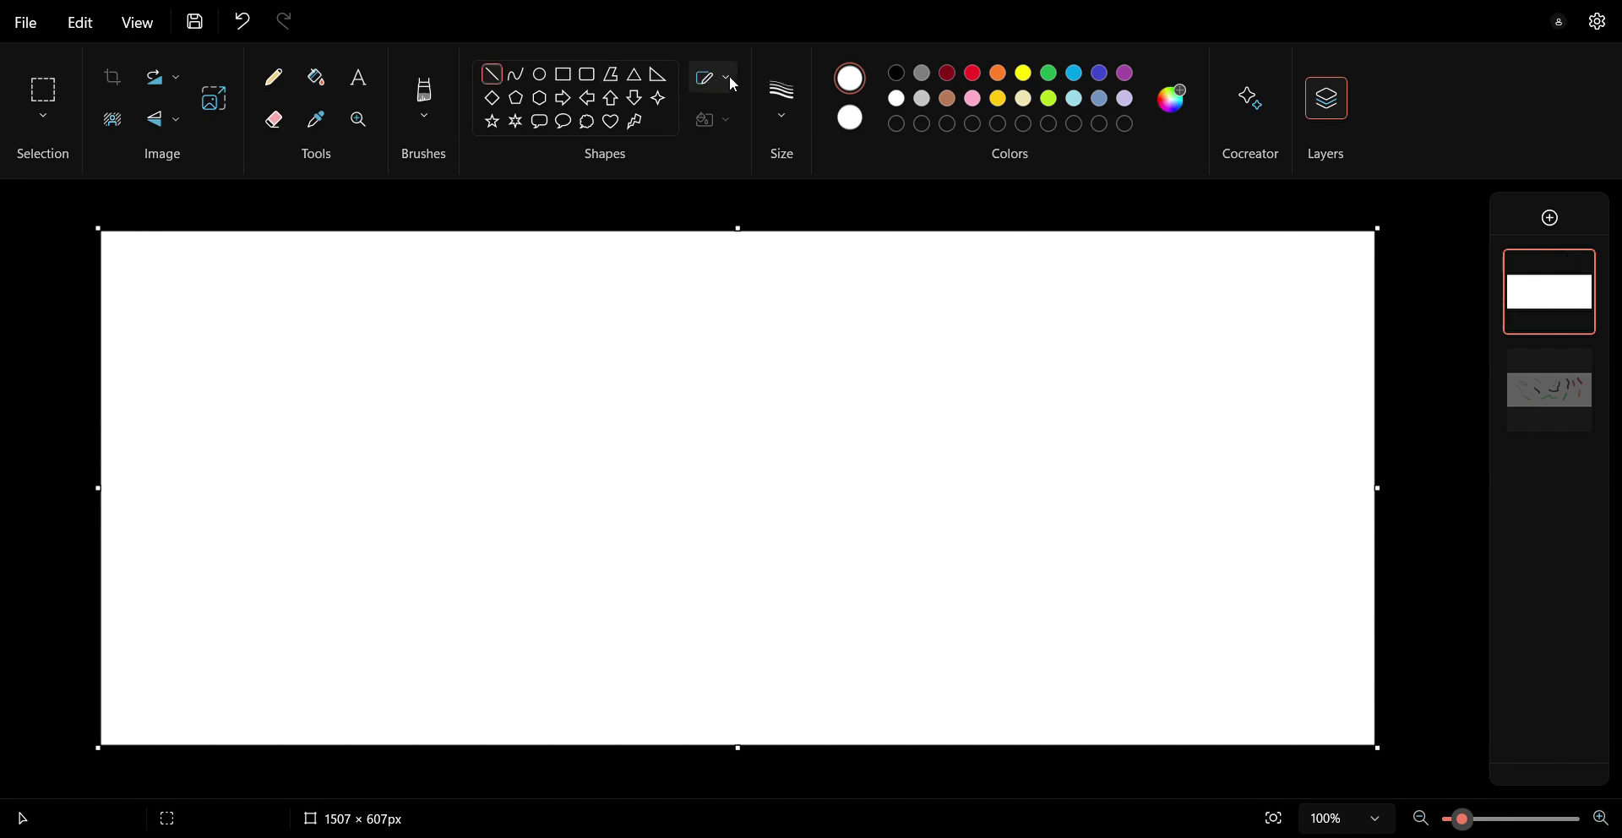
Draw a black ellipse outline near the top centre, replacing an accidental white one.
left_click(545, 81)
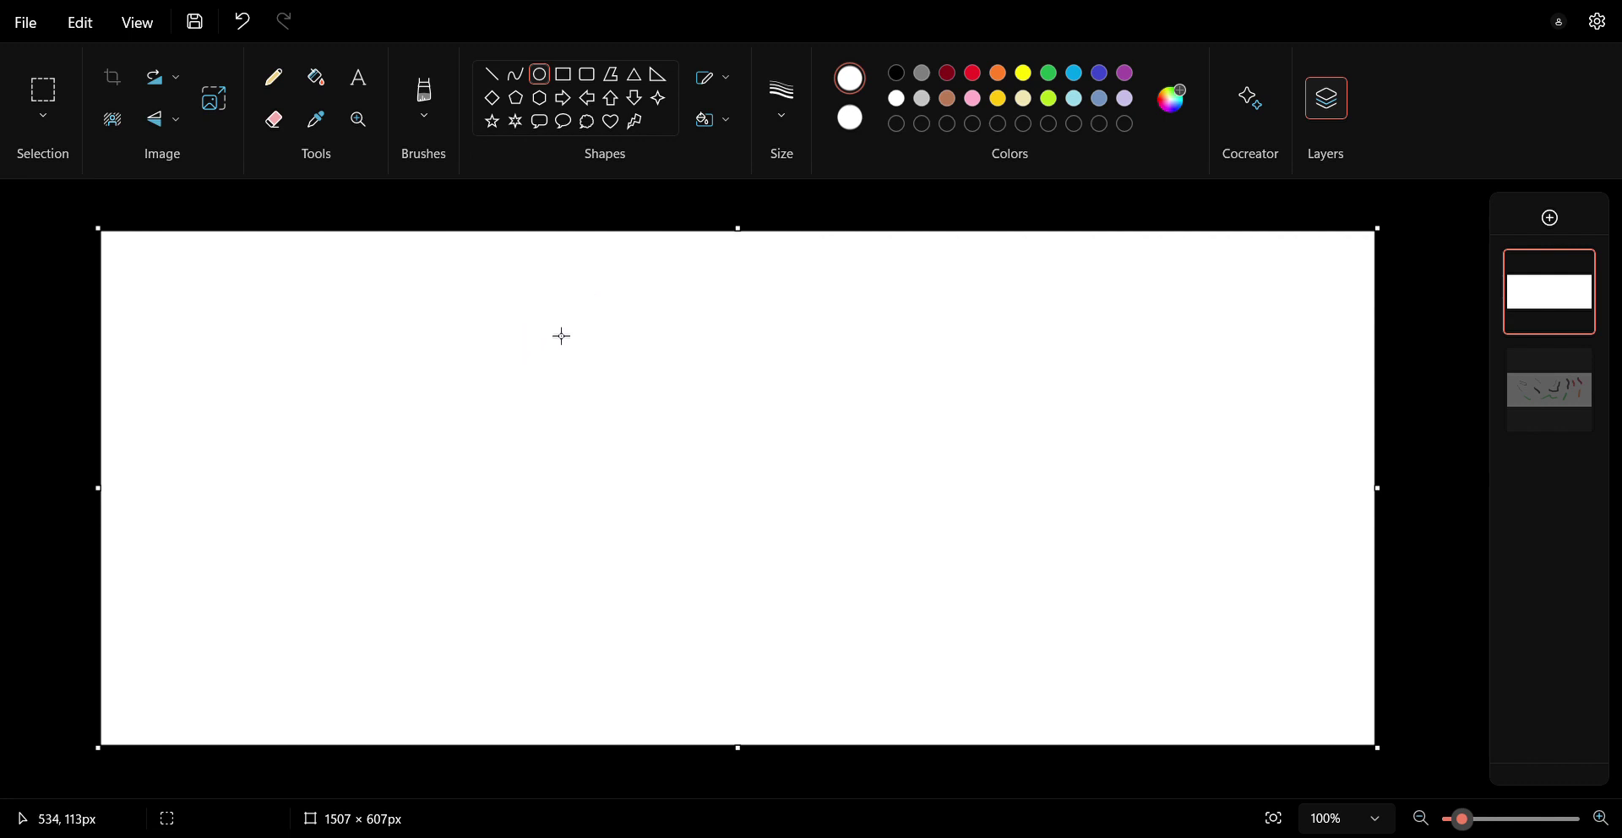
left_click_drag(562, 337, 624, 391)
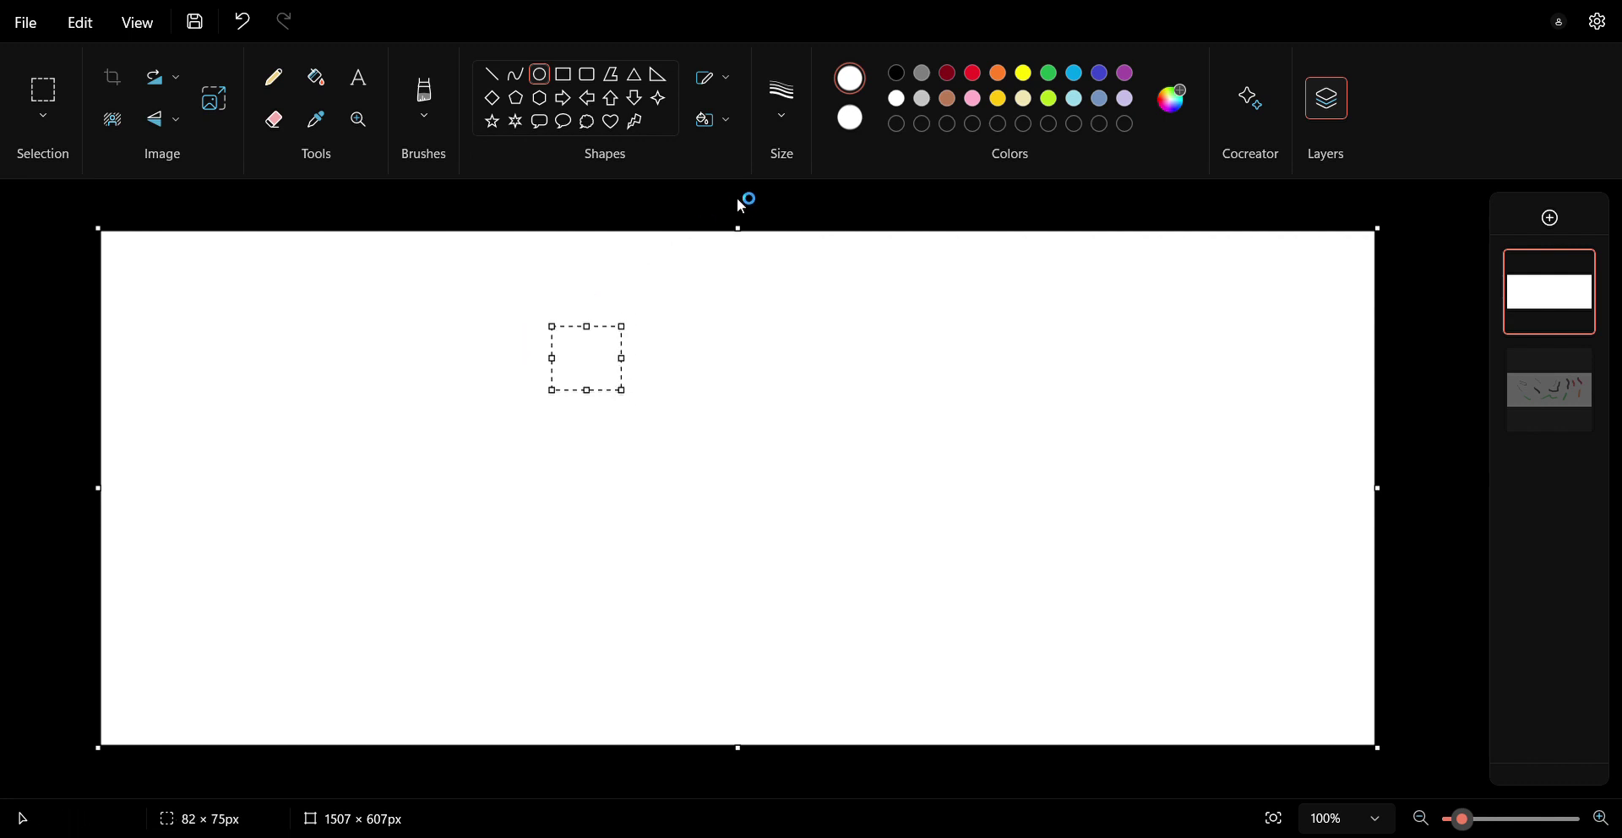
left_click(243, 22)
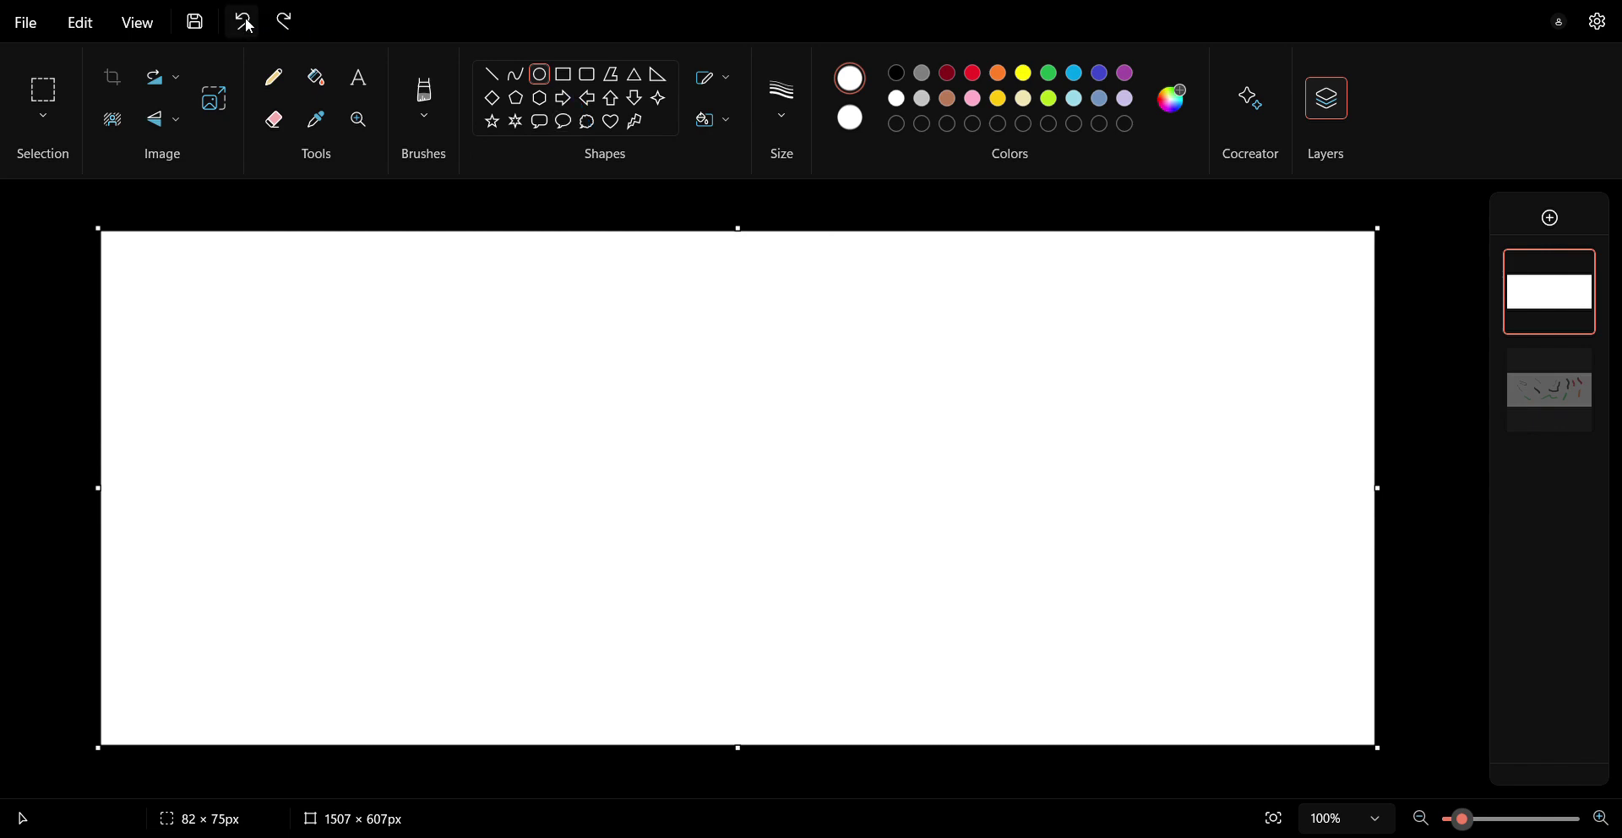
left_click(897, 75)
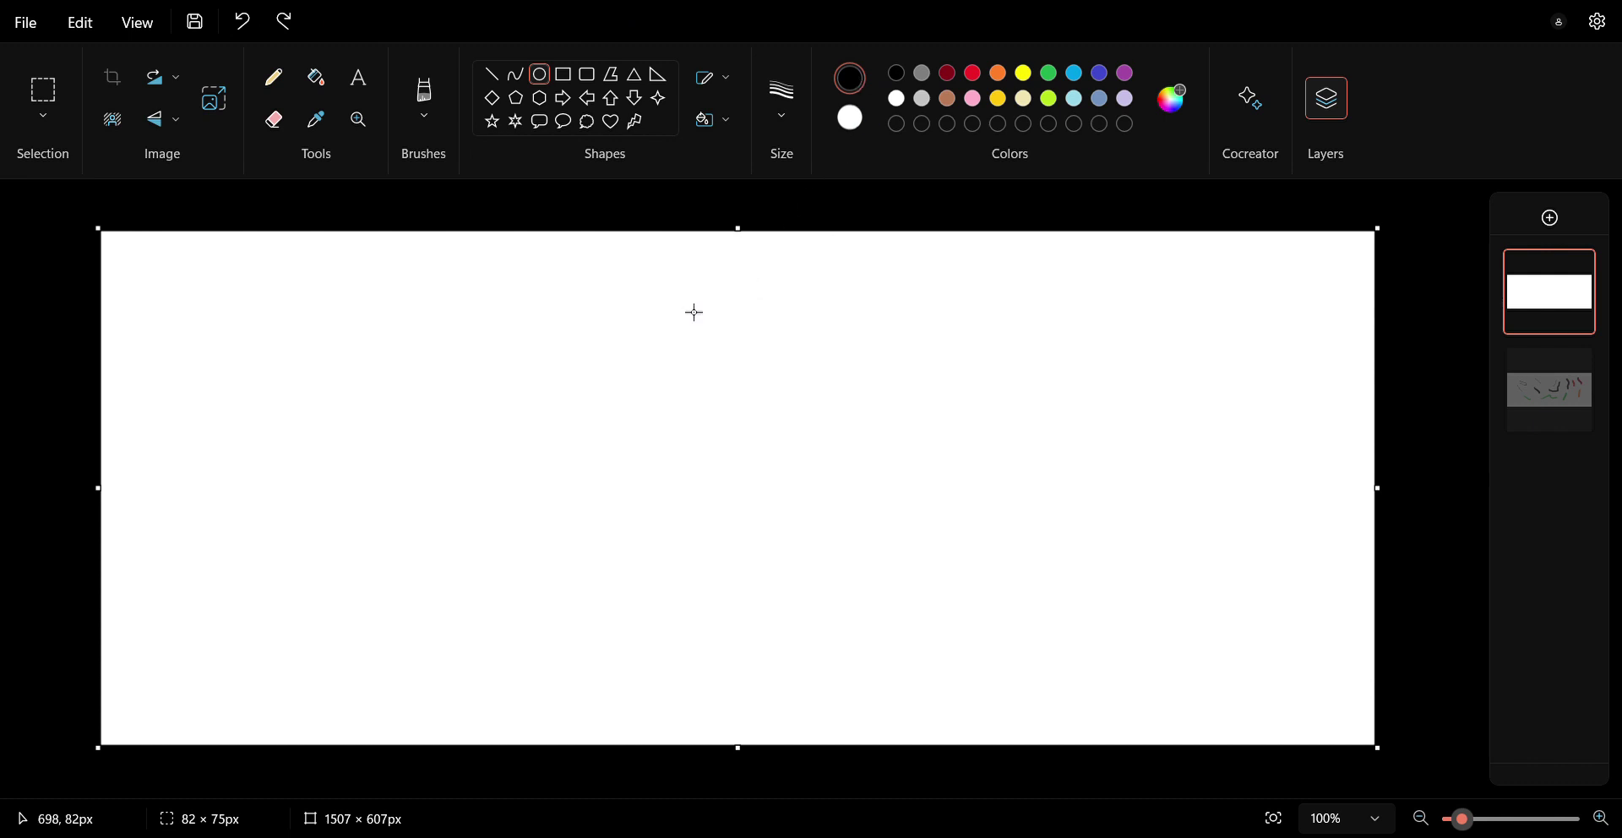
left_click_drag(677, 305, 796, 407)
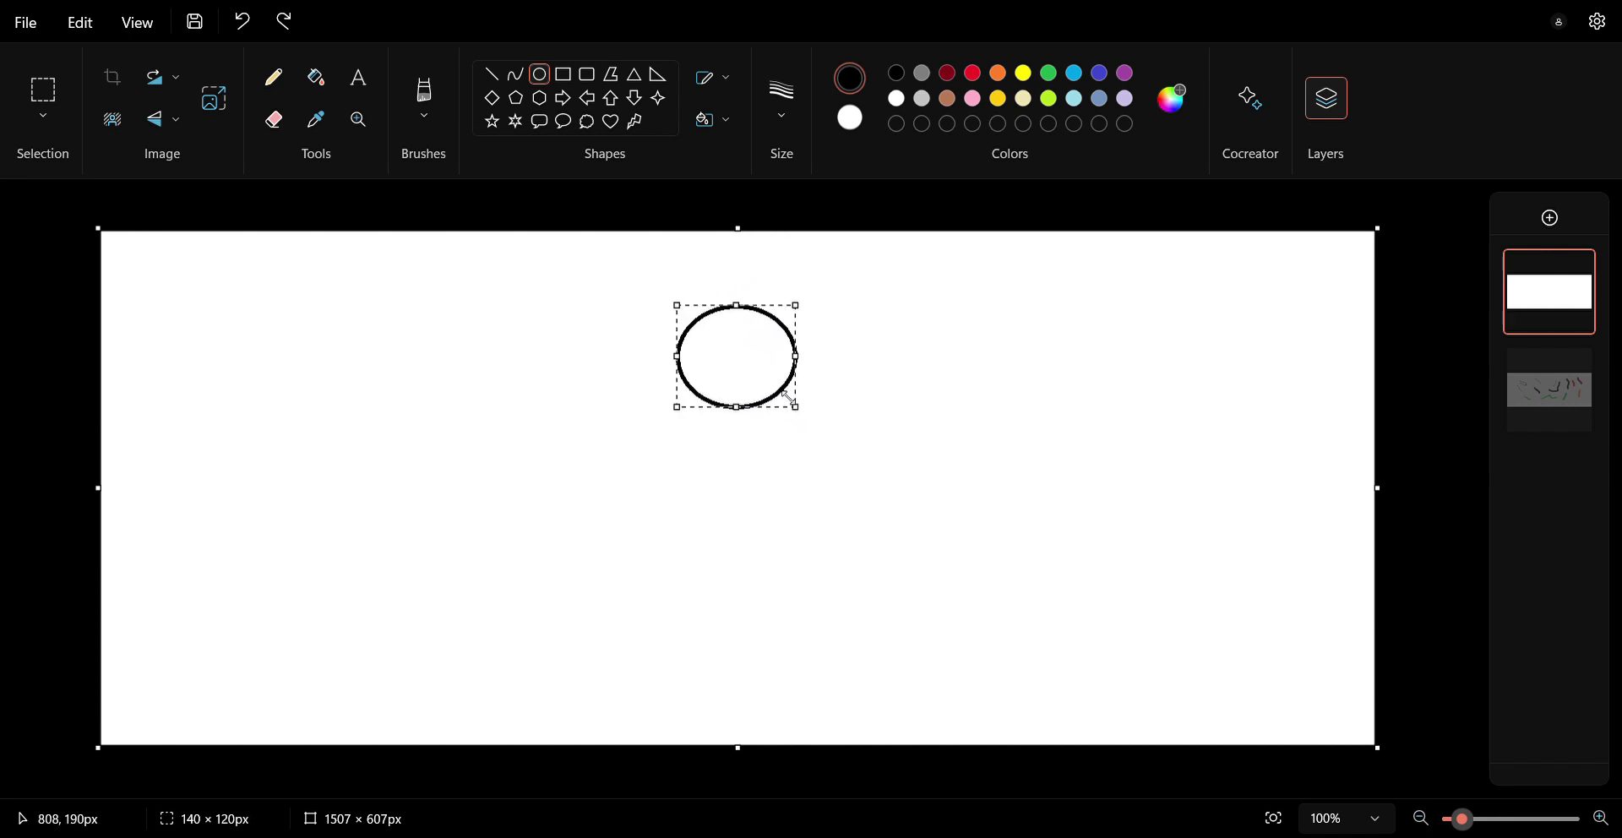
Toggle the ellipse outline off and back to solid, then switch to editing Colour 2.
left_click(730, 74)
left_click(676, 114)
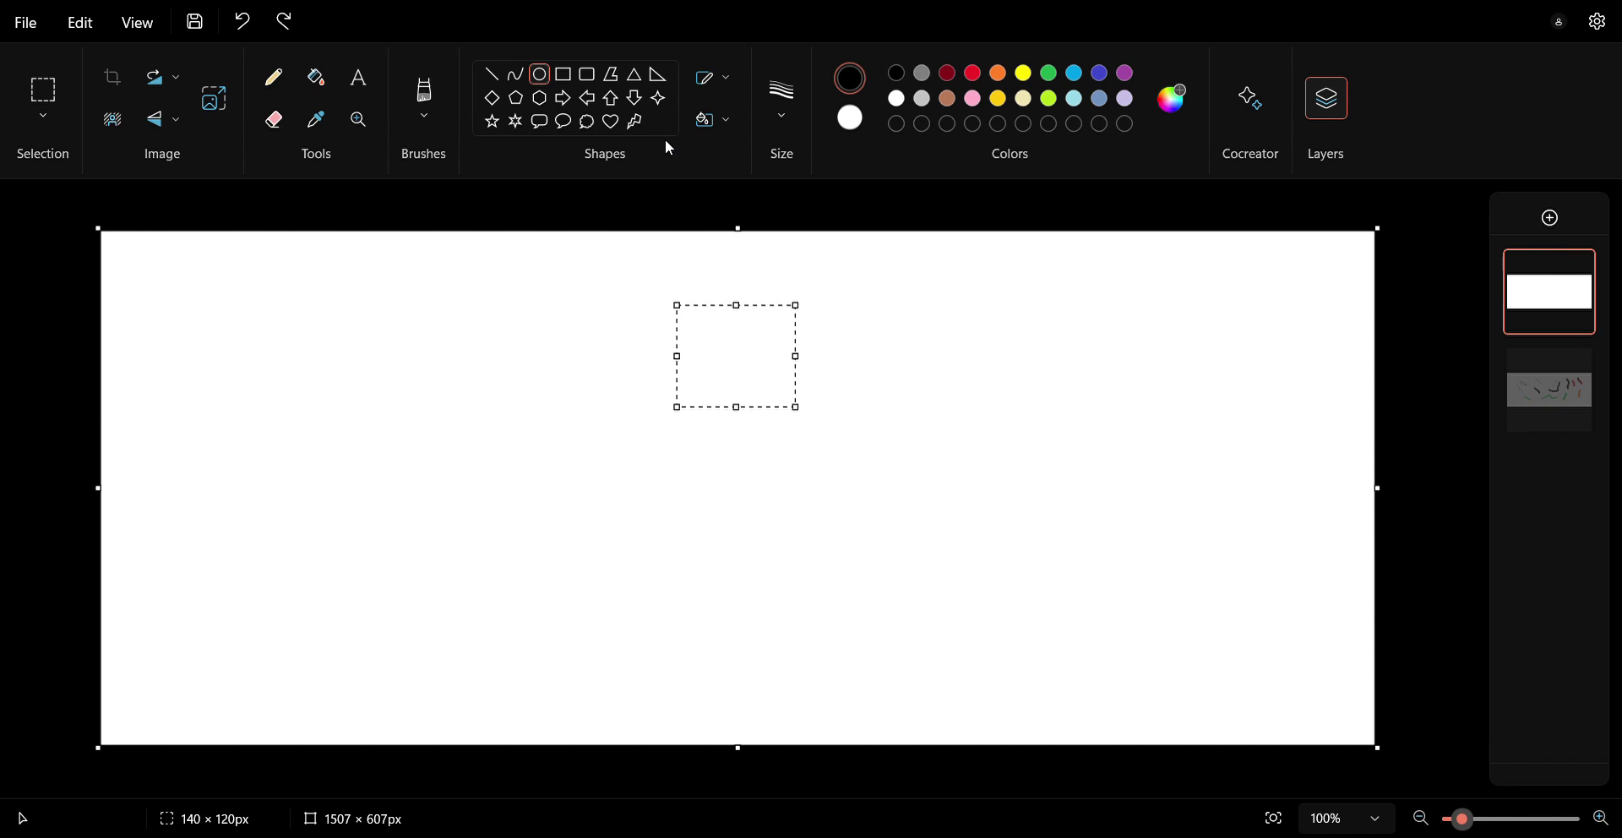
left_click(732, 78)
left_click(723, 174)
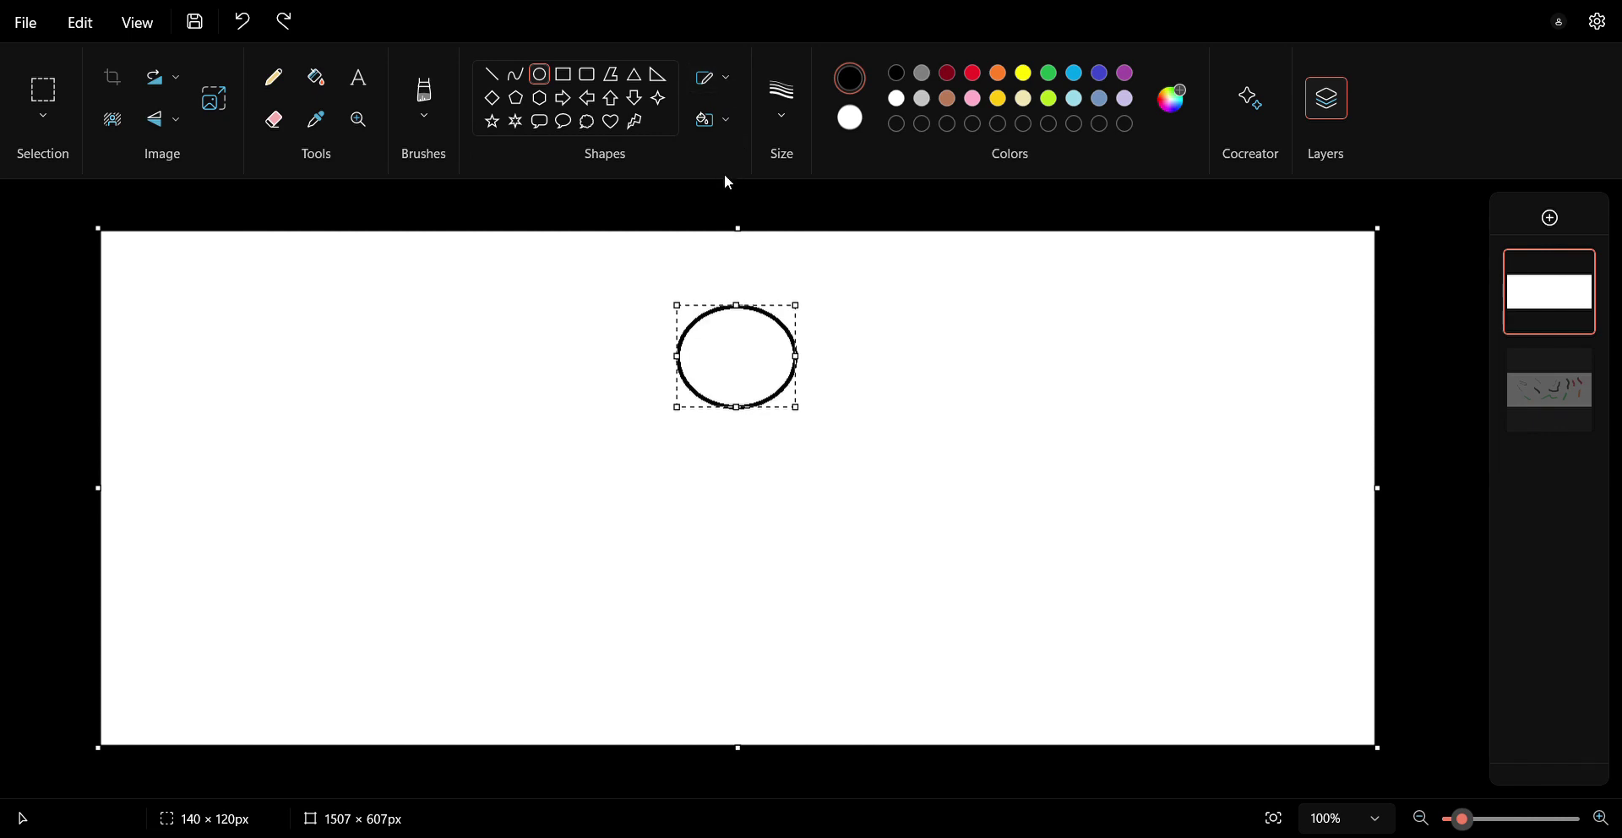
left_click(850, 118)
Set orange as Colour 2, draw a trial second ellipse, then undo it.
left_click(998, 77)
left_click_drag(904, 317, 1000, 420)
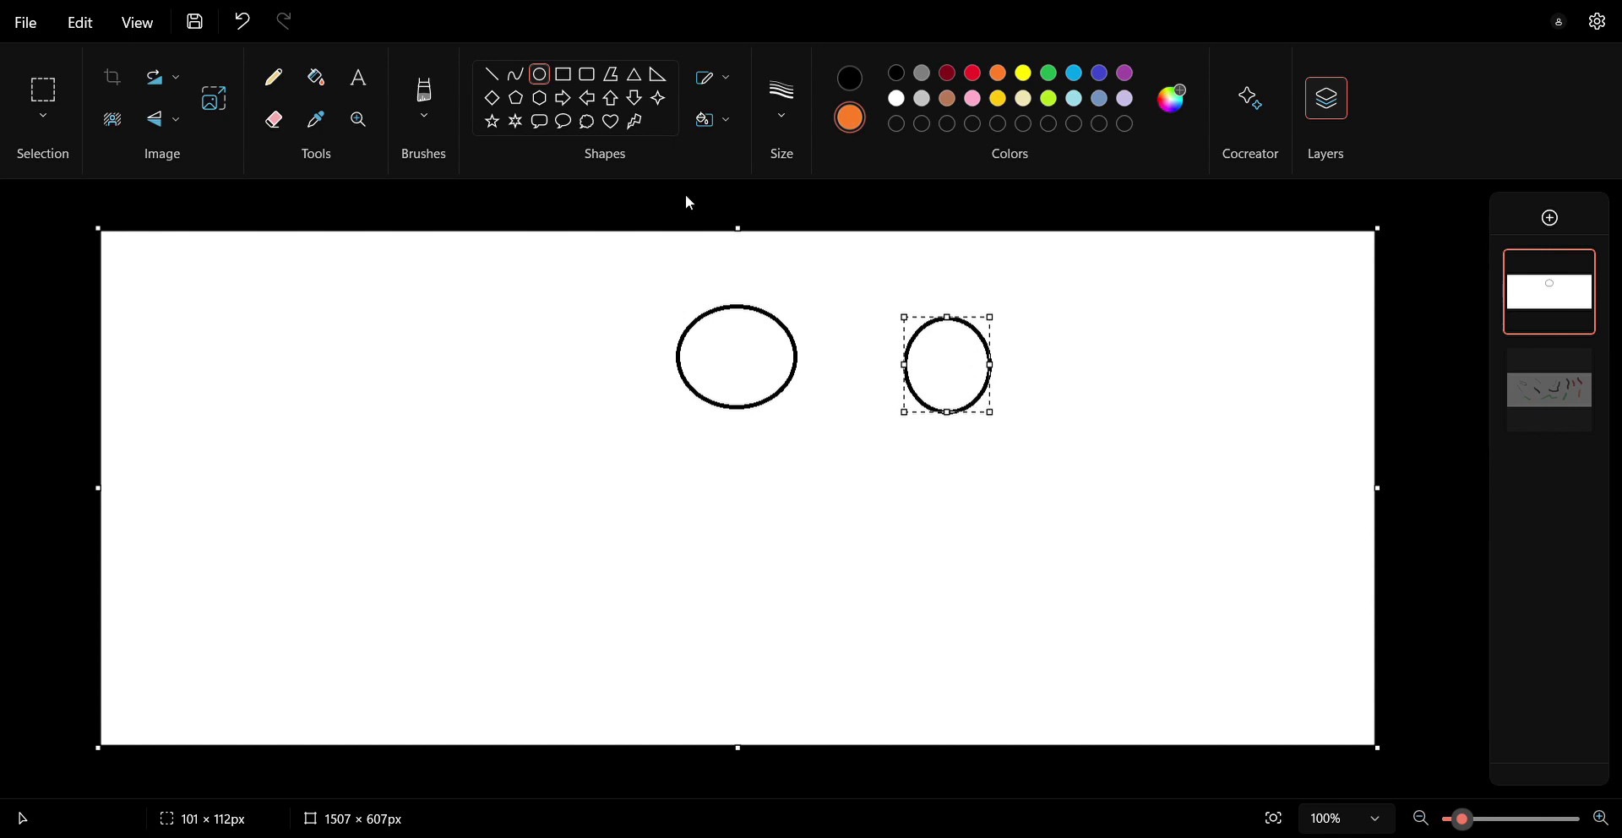
left_click(243, 18)
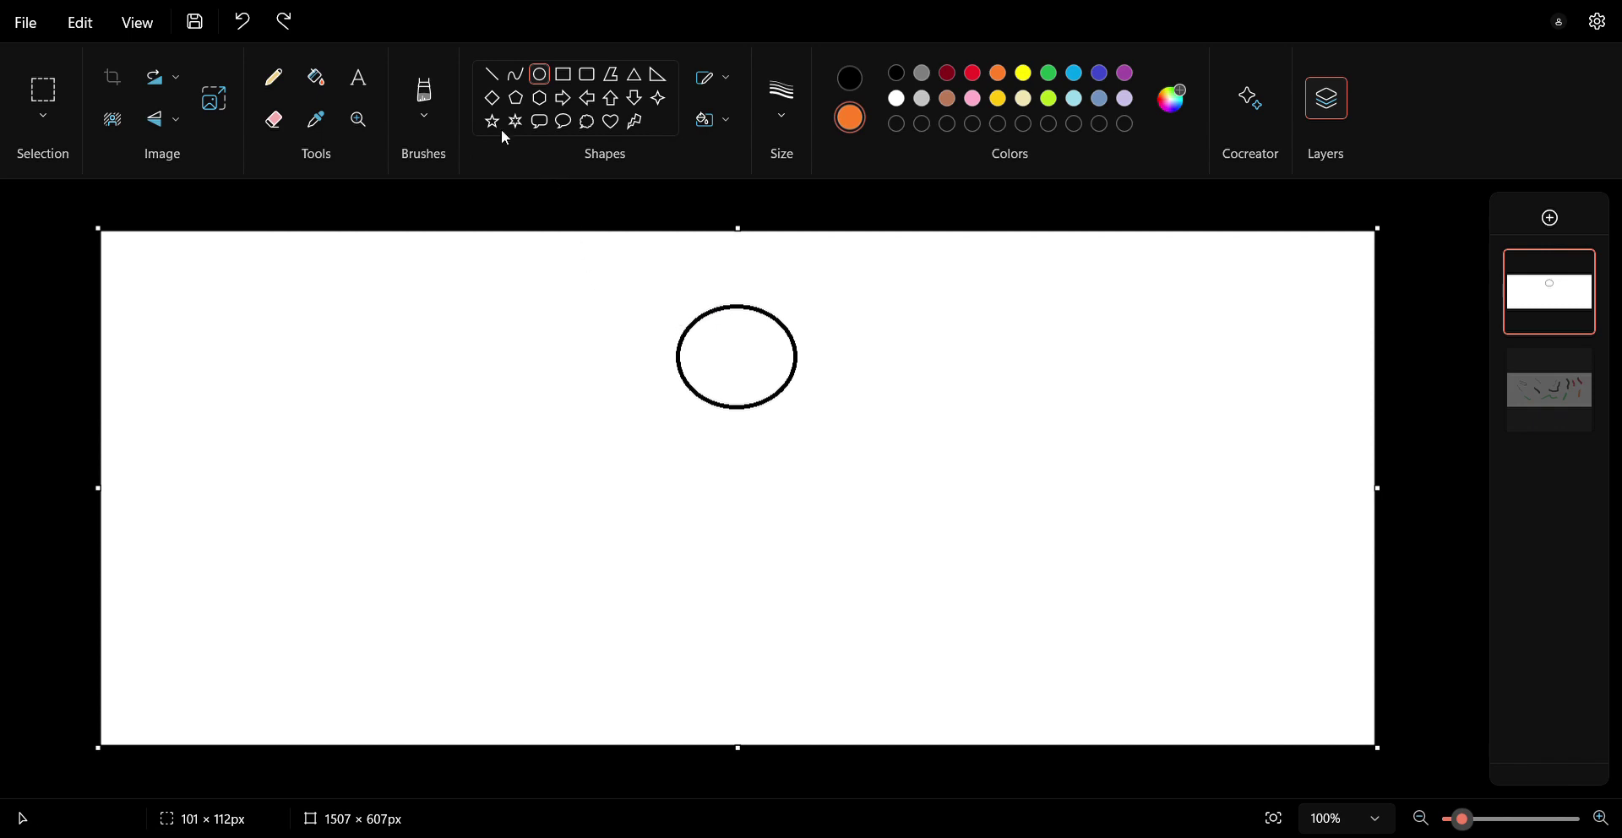
left_click(326, 88)
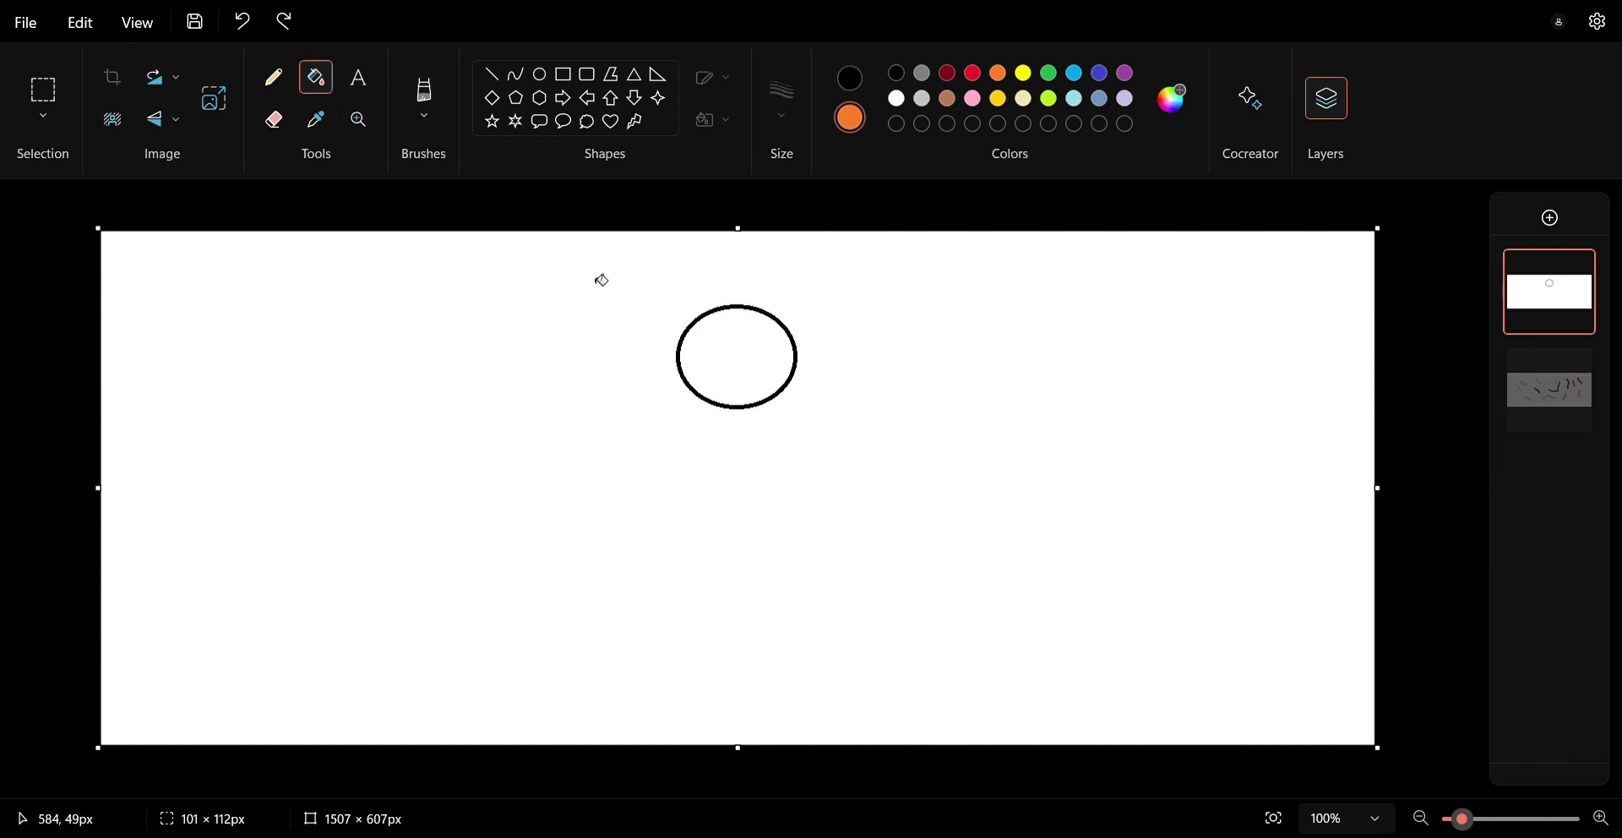
Fill the ellipse interior with orange, undoing an initial black fill.
left_click(765, 357)
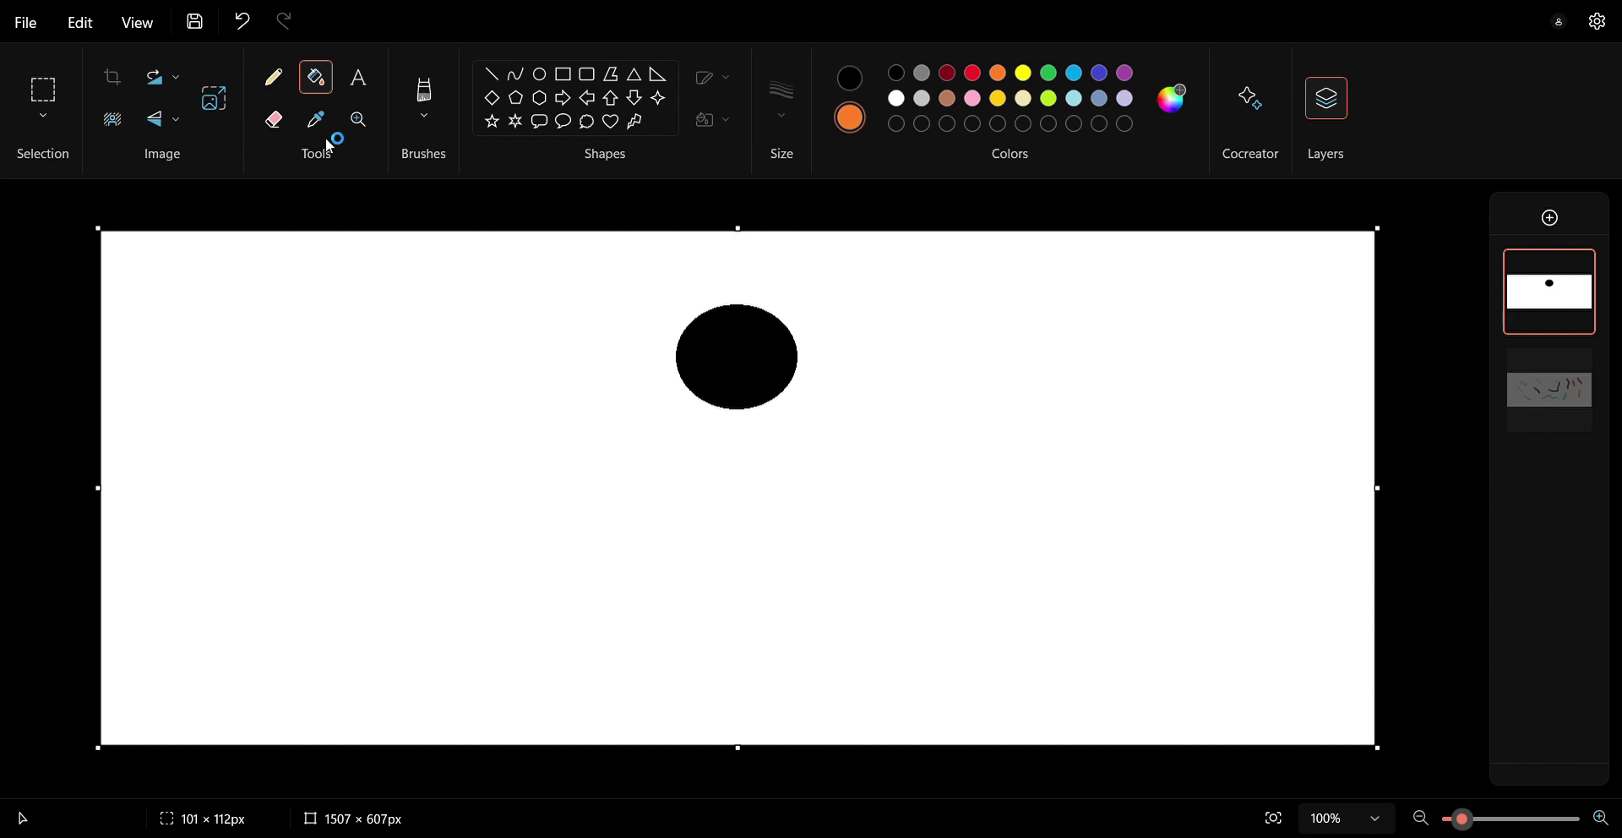
left_click(247, 24)
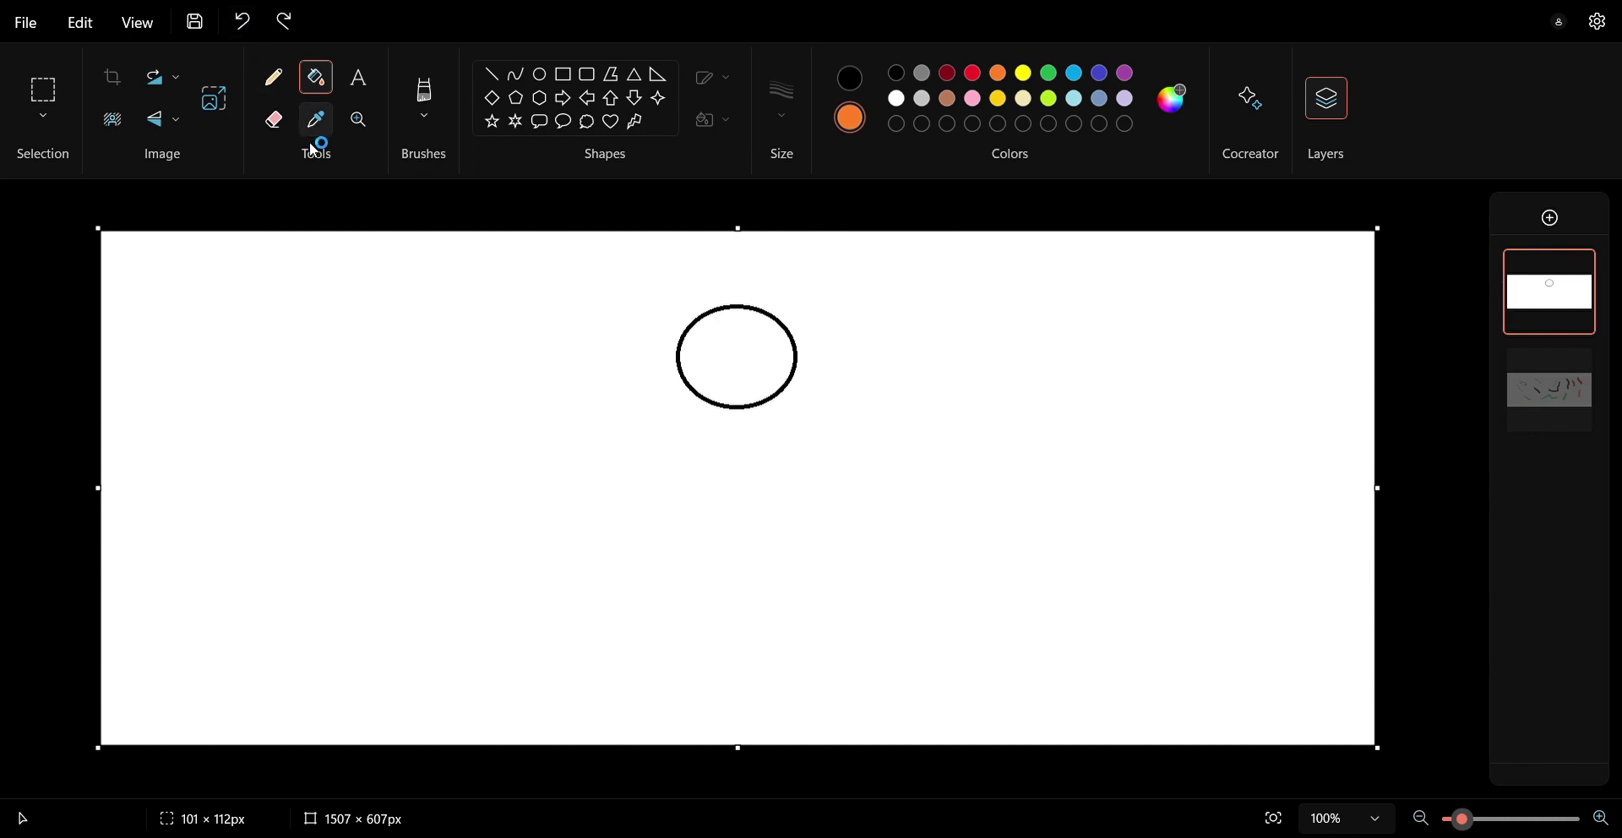
left_click(738, 363)
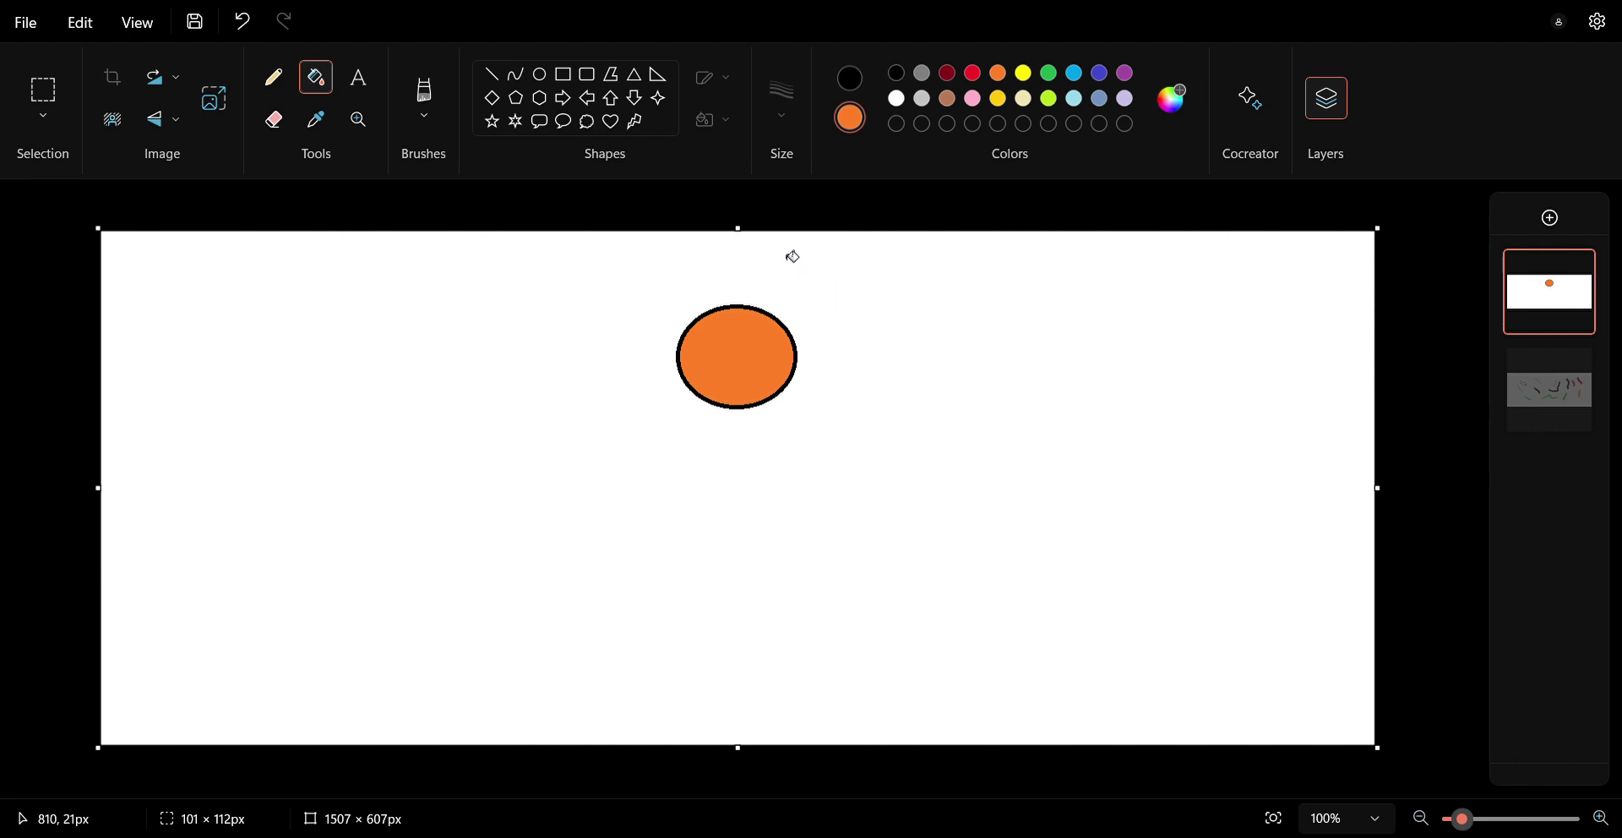
Draw a larger orange ellipse right of the first one and give it a thicker black outline.
left_click(539, 76)
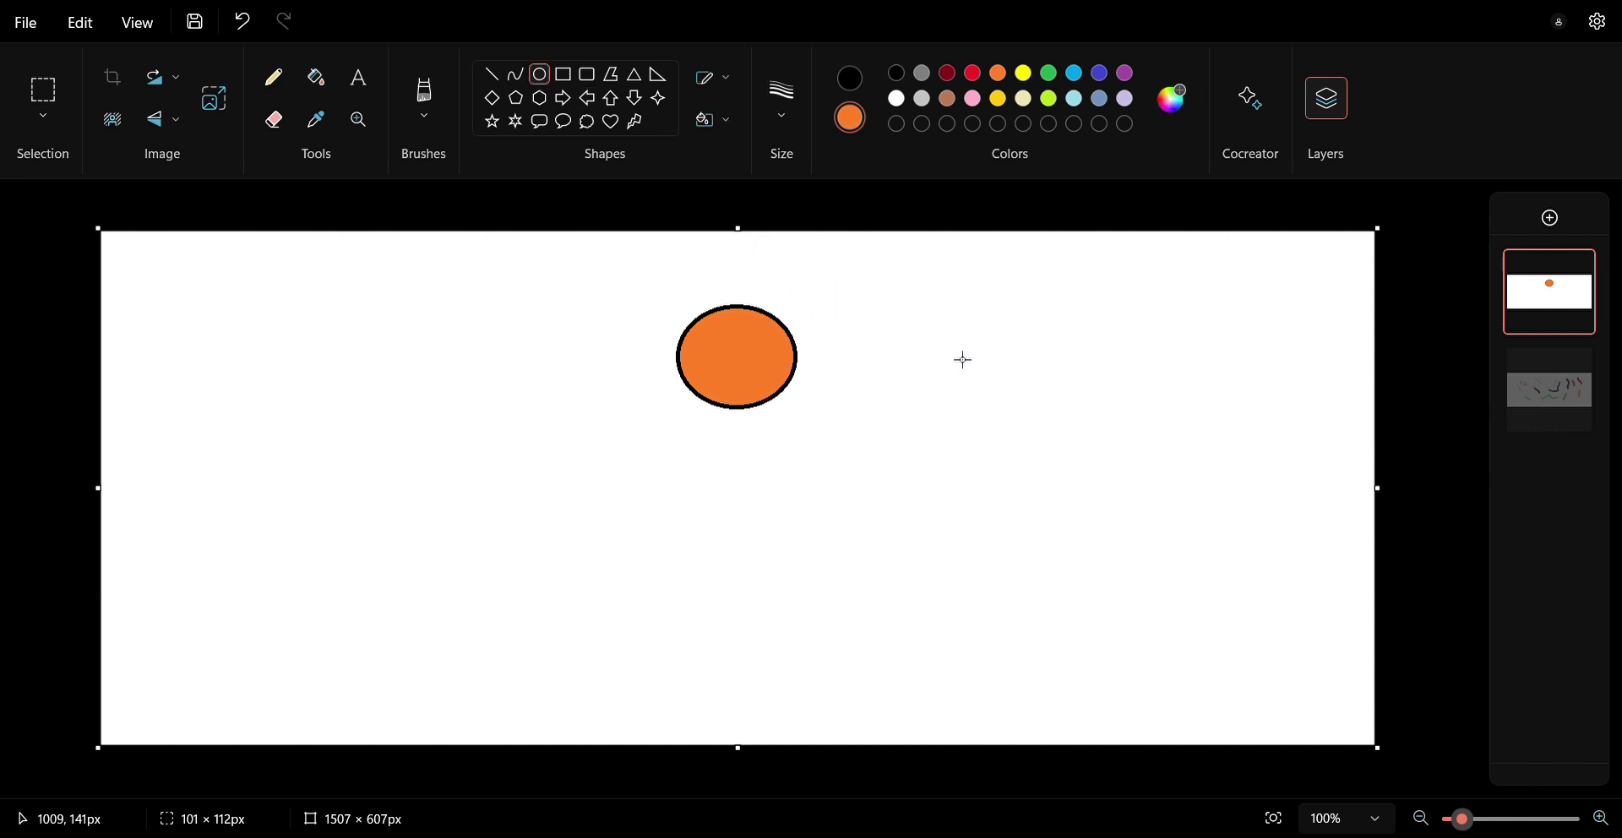
left_click_drag(953, 350, 1030, 432)
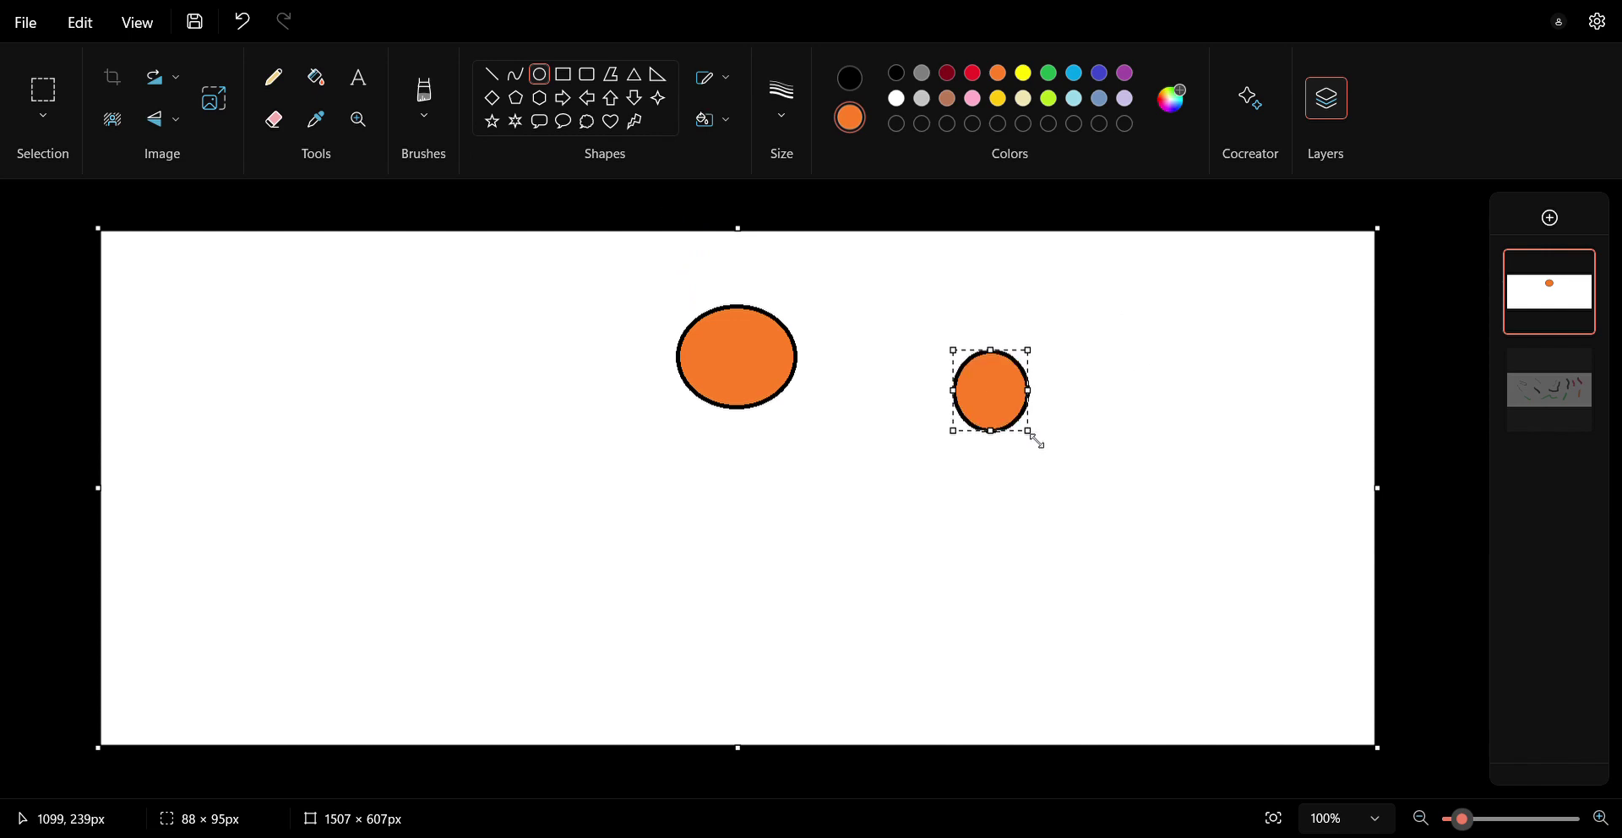
left_click_drag(1036, 439, 1142, 555)
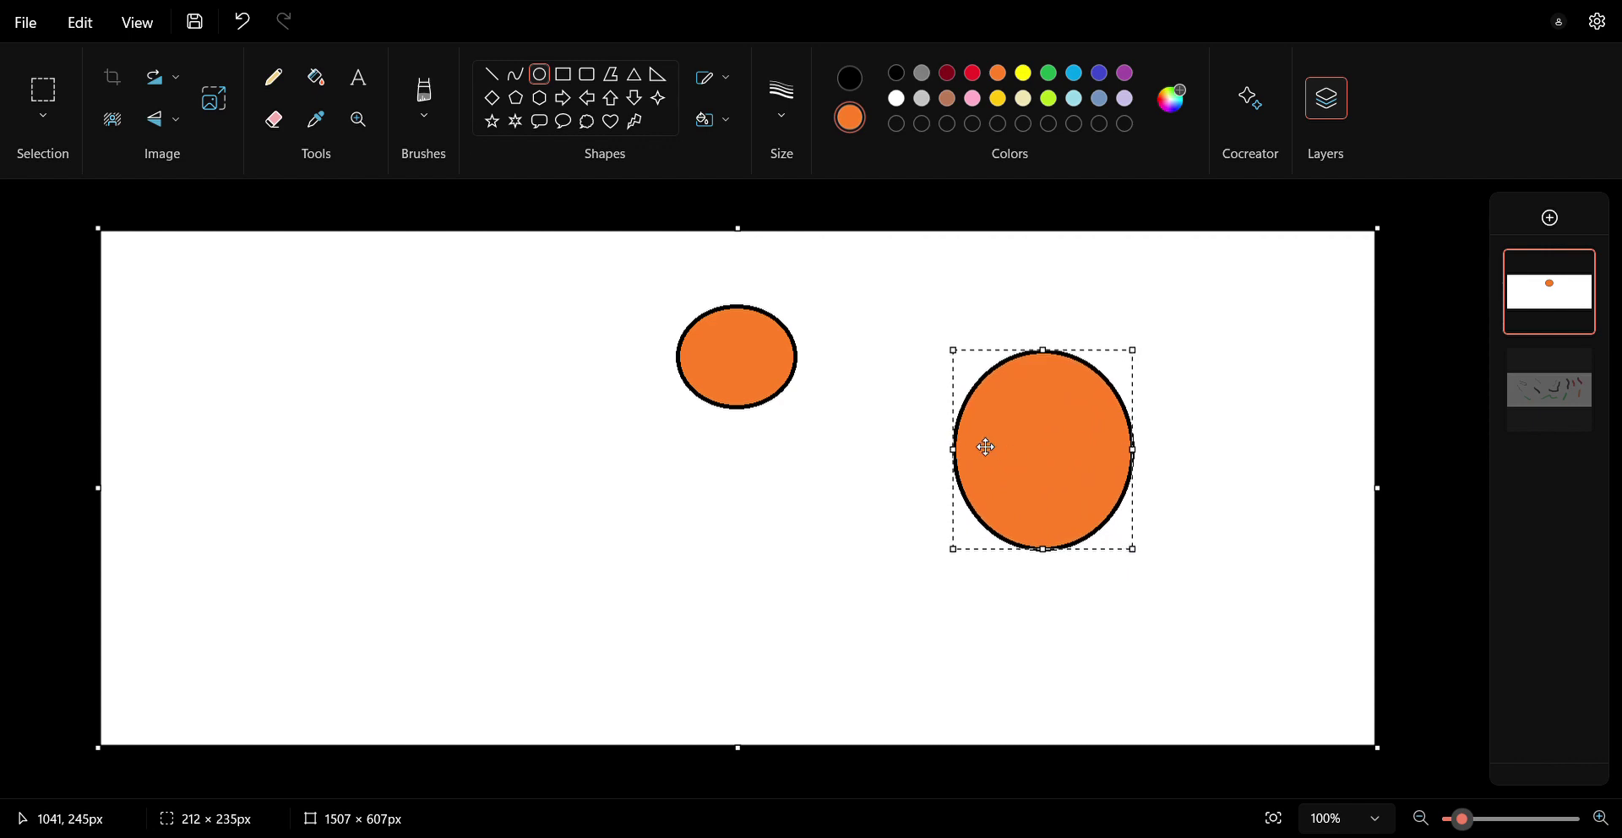
left_click(727, 81)
left_click_drag(1135, 551, 1214, 645)
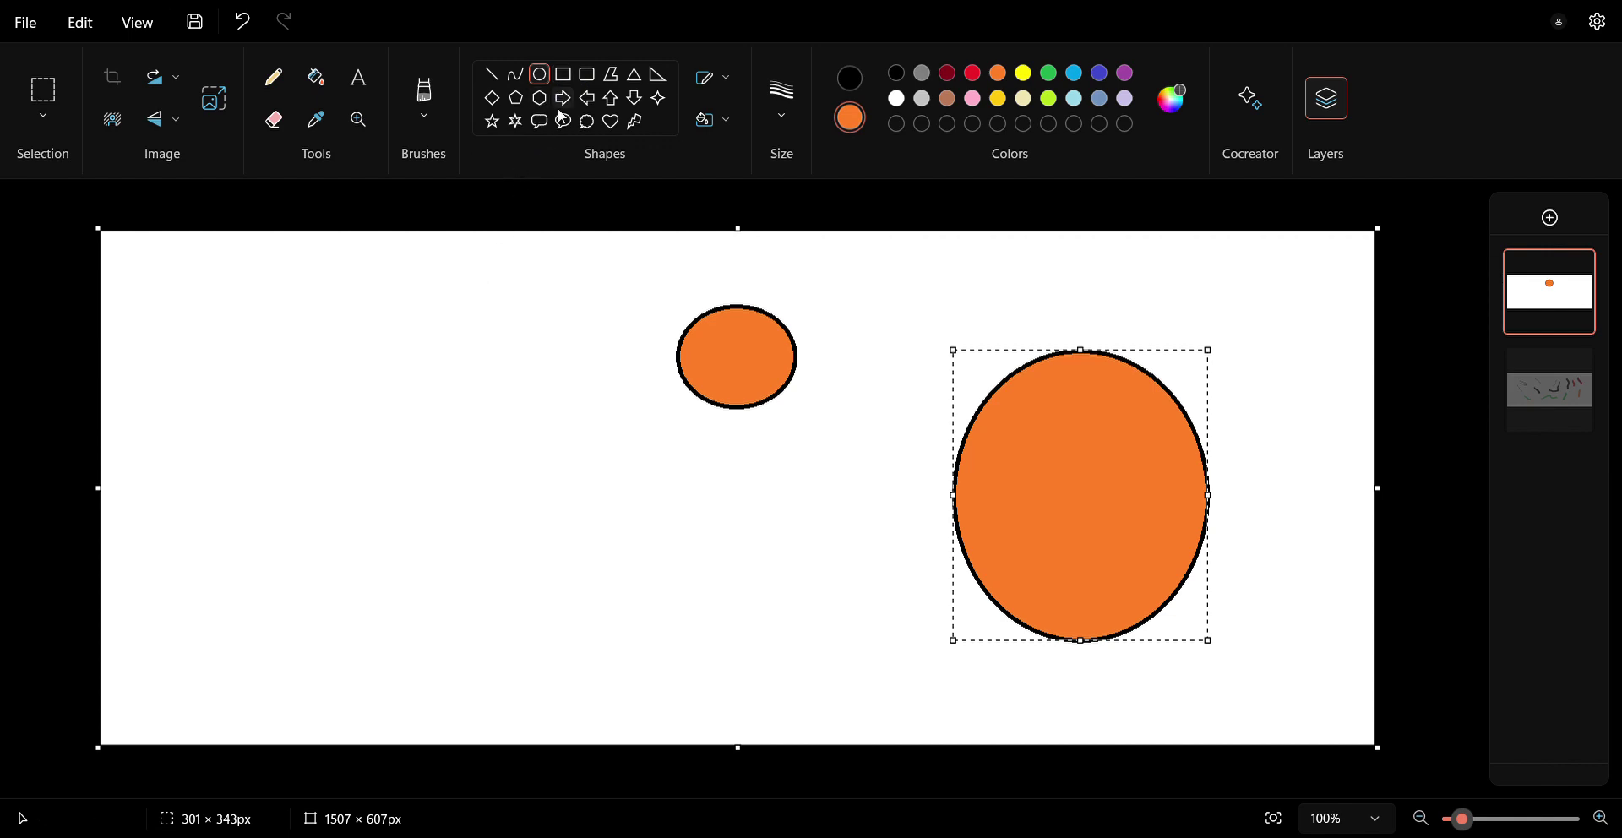
Draw an orange, black-outlined rectangle of about 156 × 172 px on the canvas's left side.
left_click(572, 81)
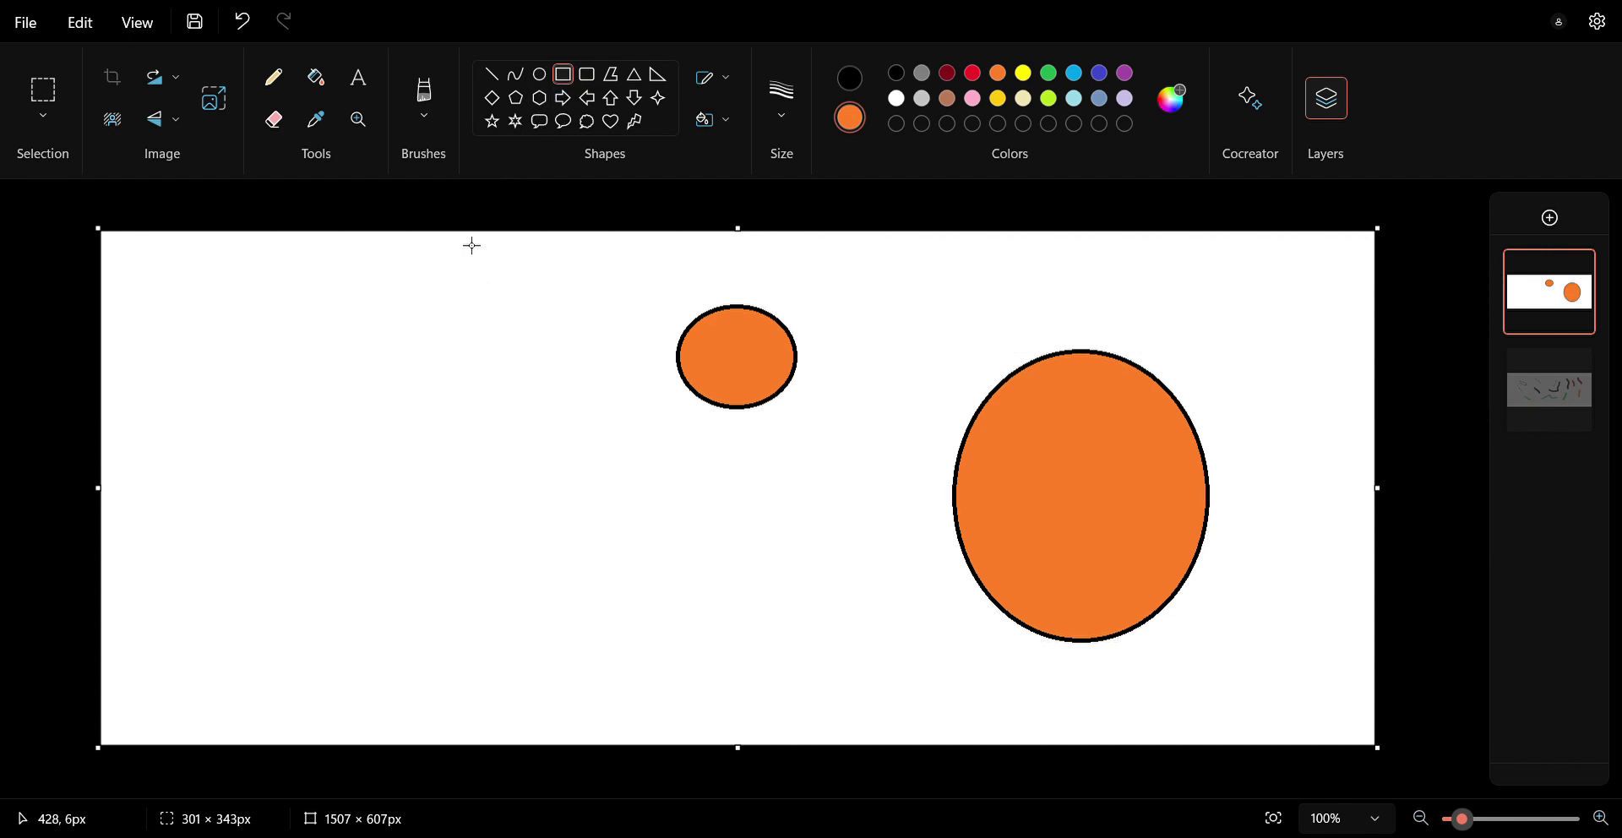
left_click_drag(327, 332, 465, 481)
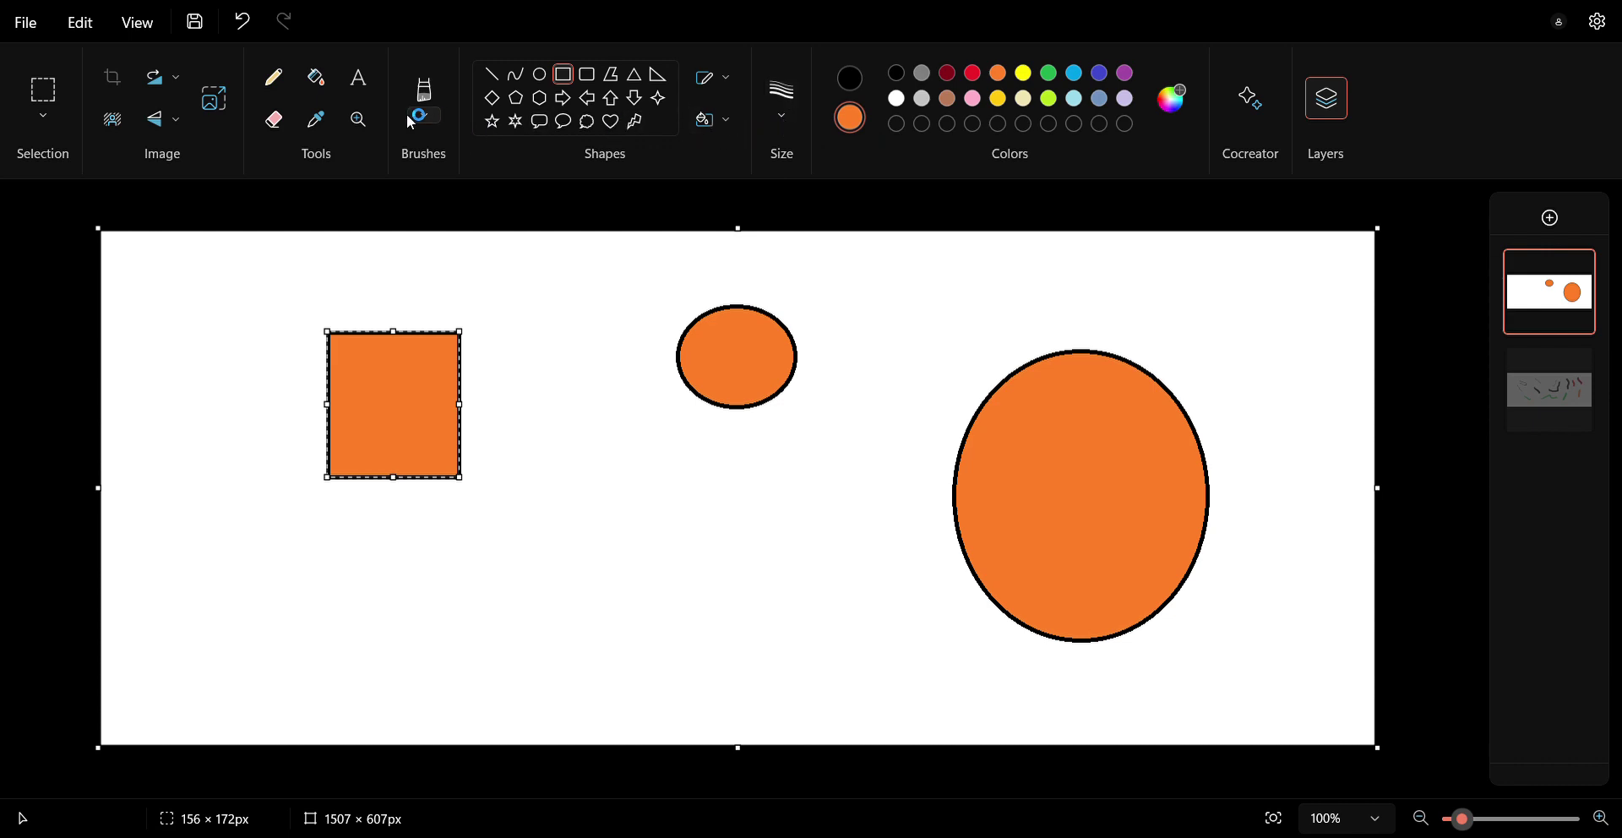
left_click(318, 79)
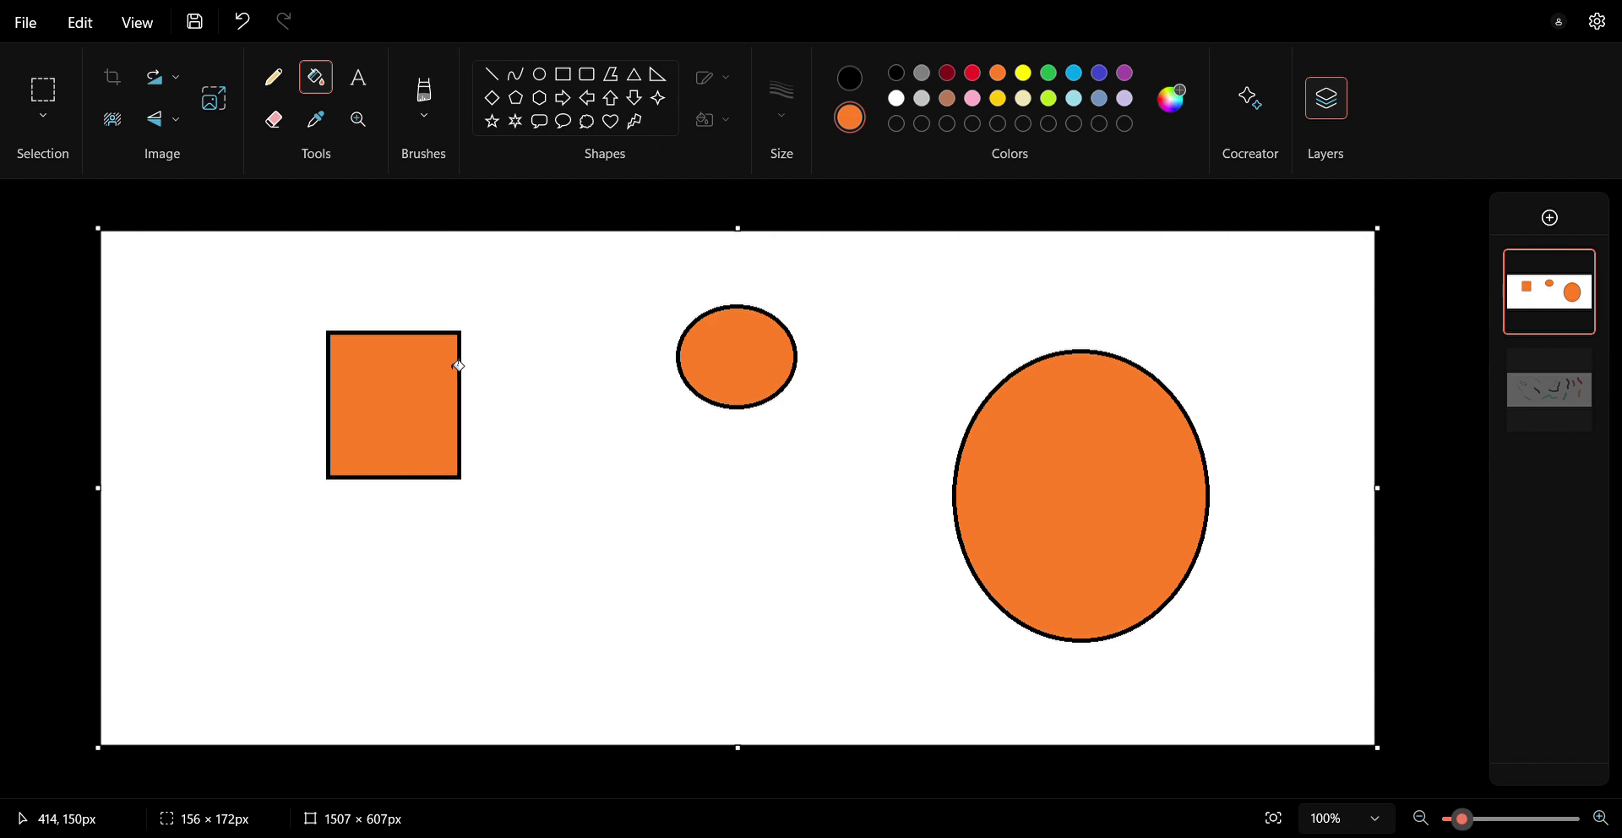
Fill the rectangle black, then refill it solid purple using purple as Colour 1.
left_click(394, 382)
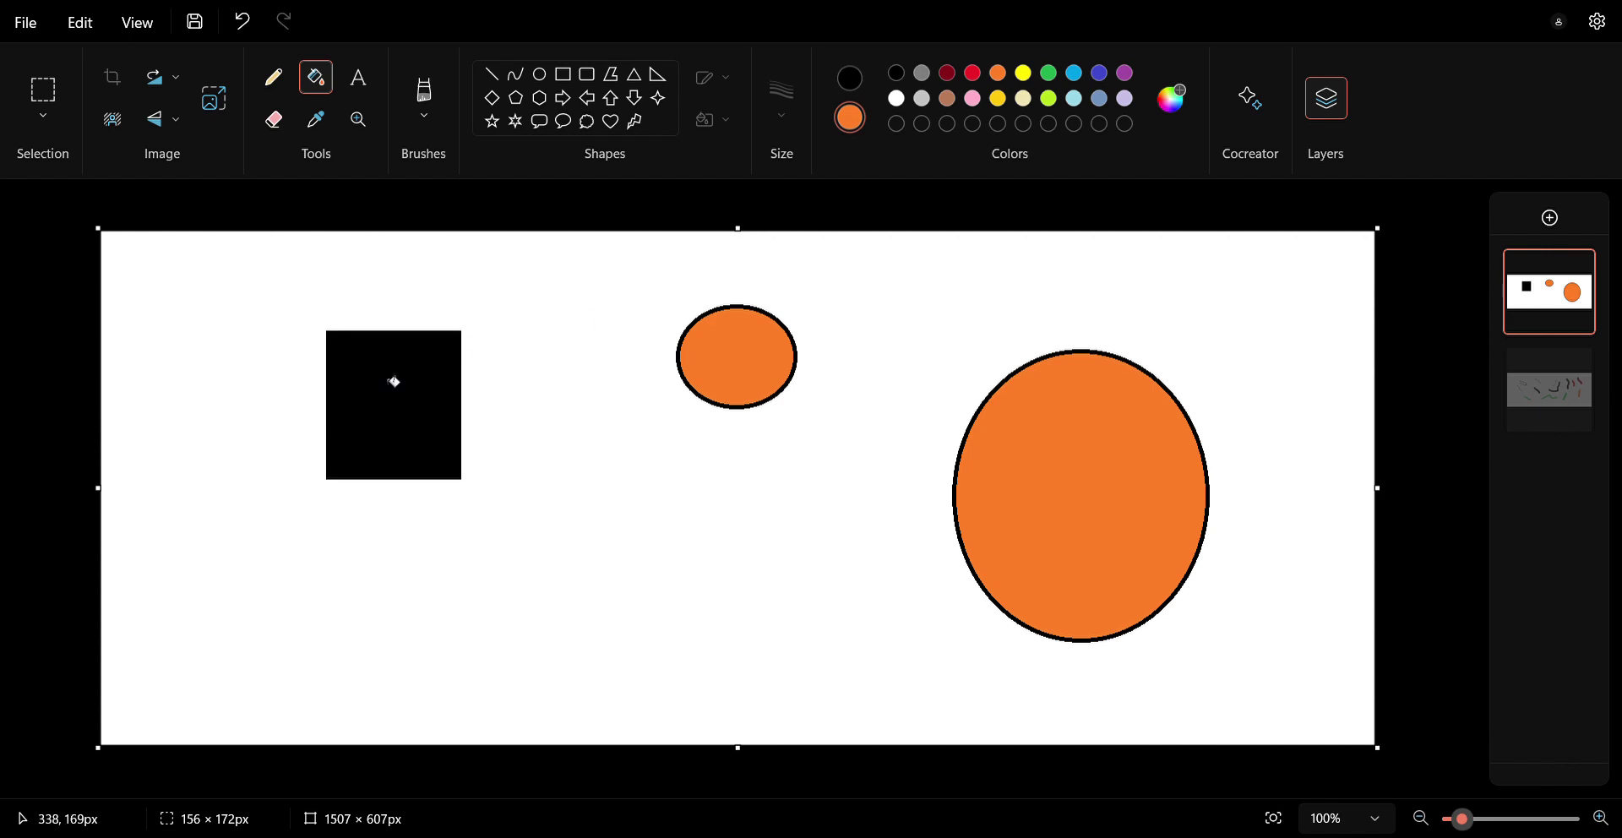
left_click(1130, 76)
left_click(852, 85)
left_click(1128, 75)
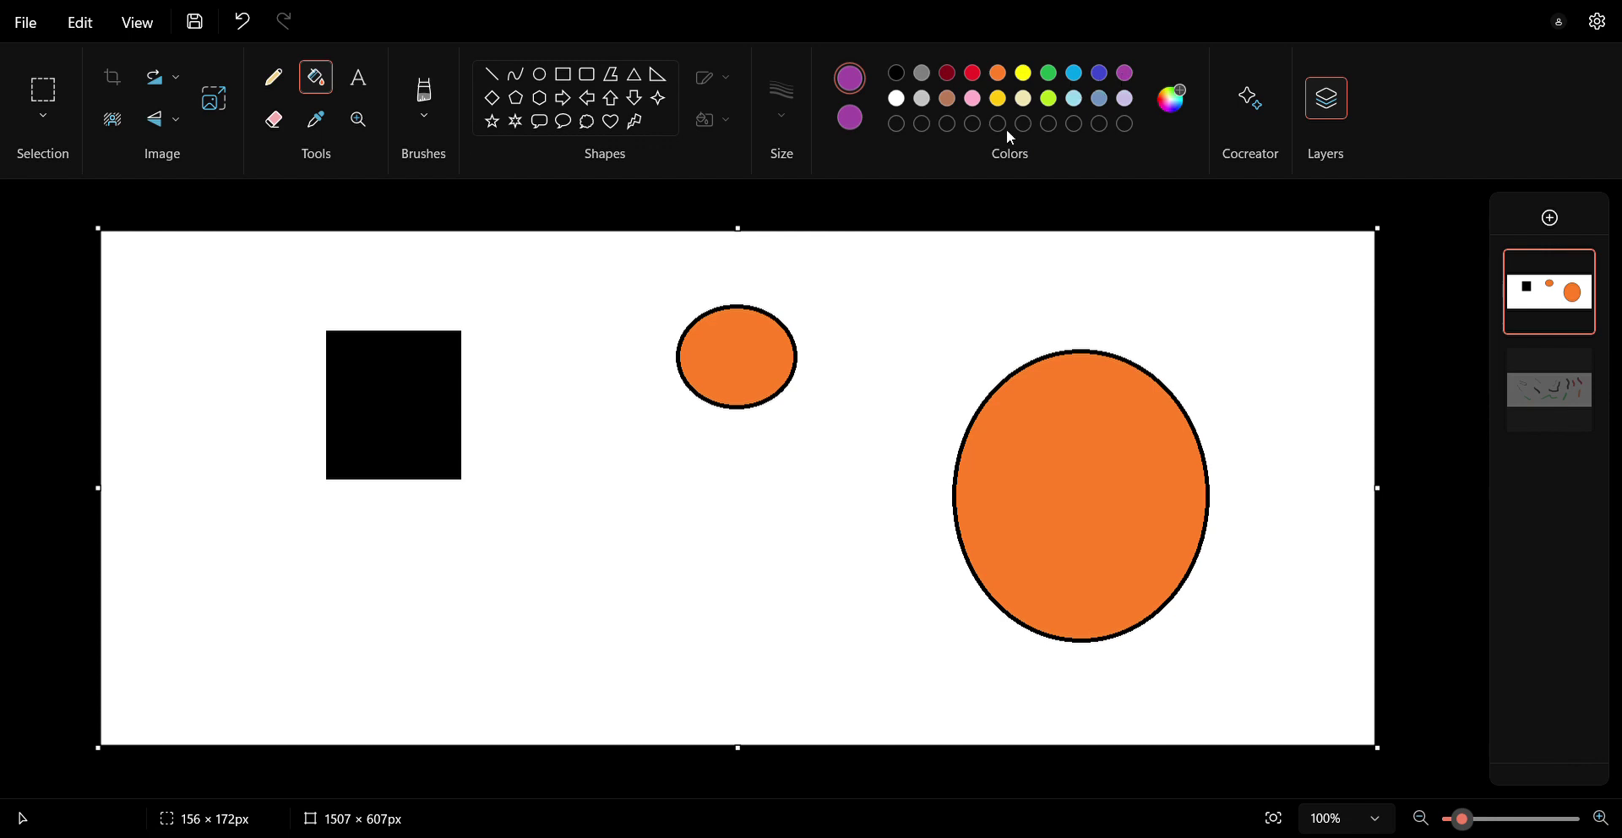
left_click(402, 392)
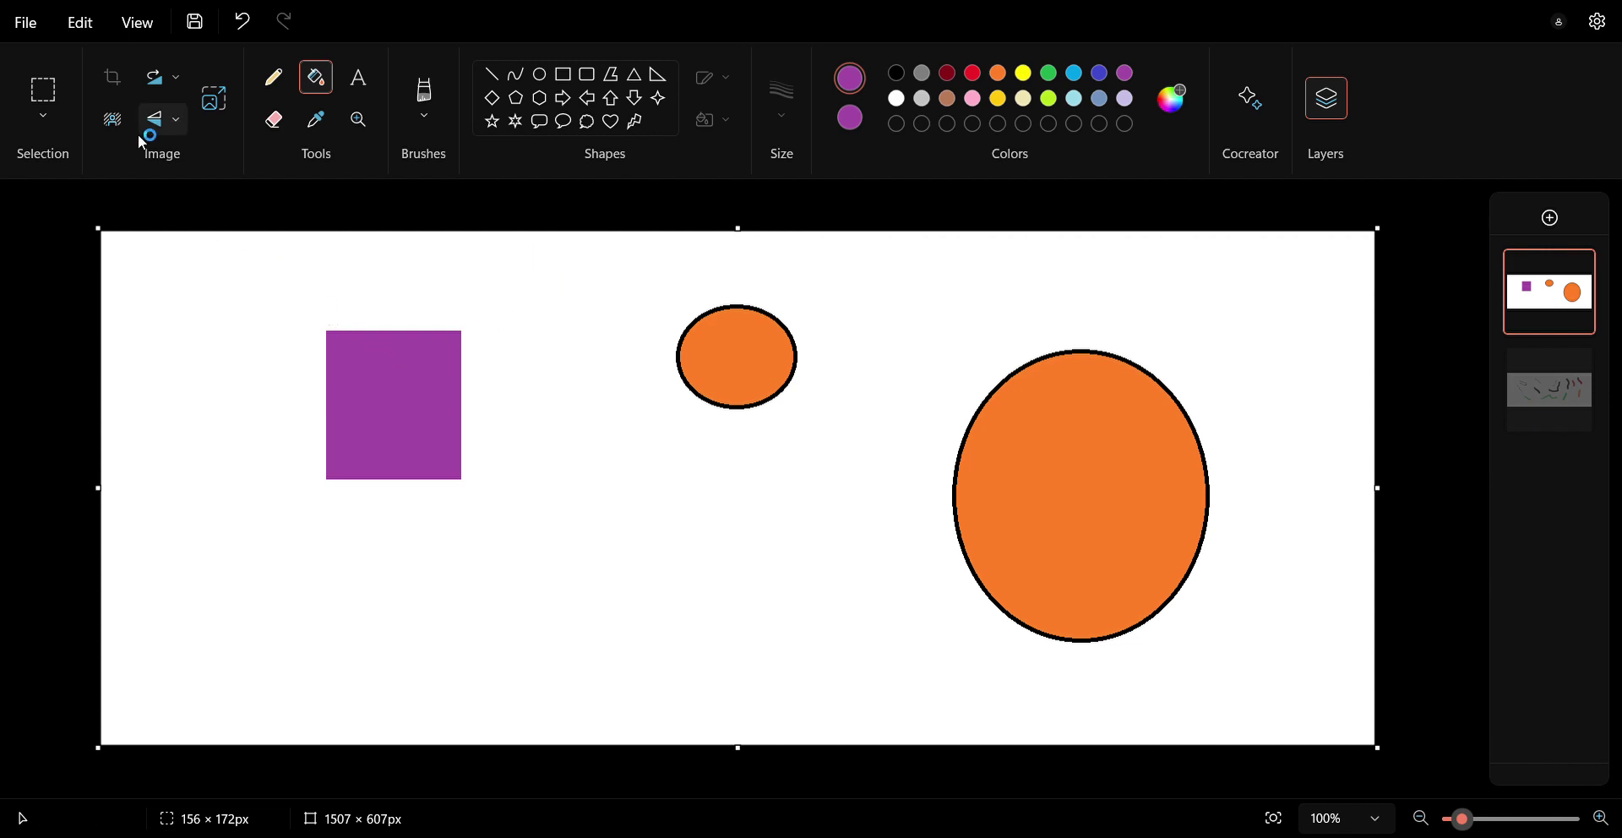
left_click(47, 93)
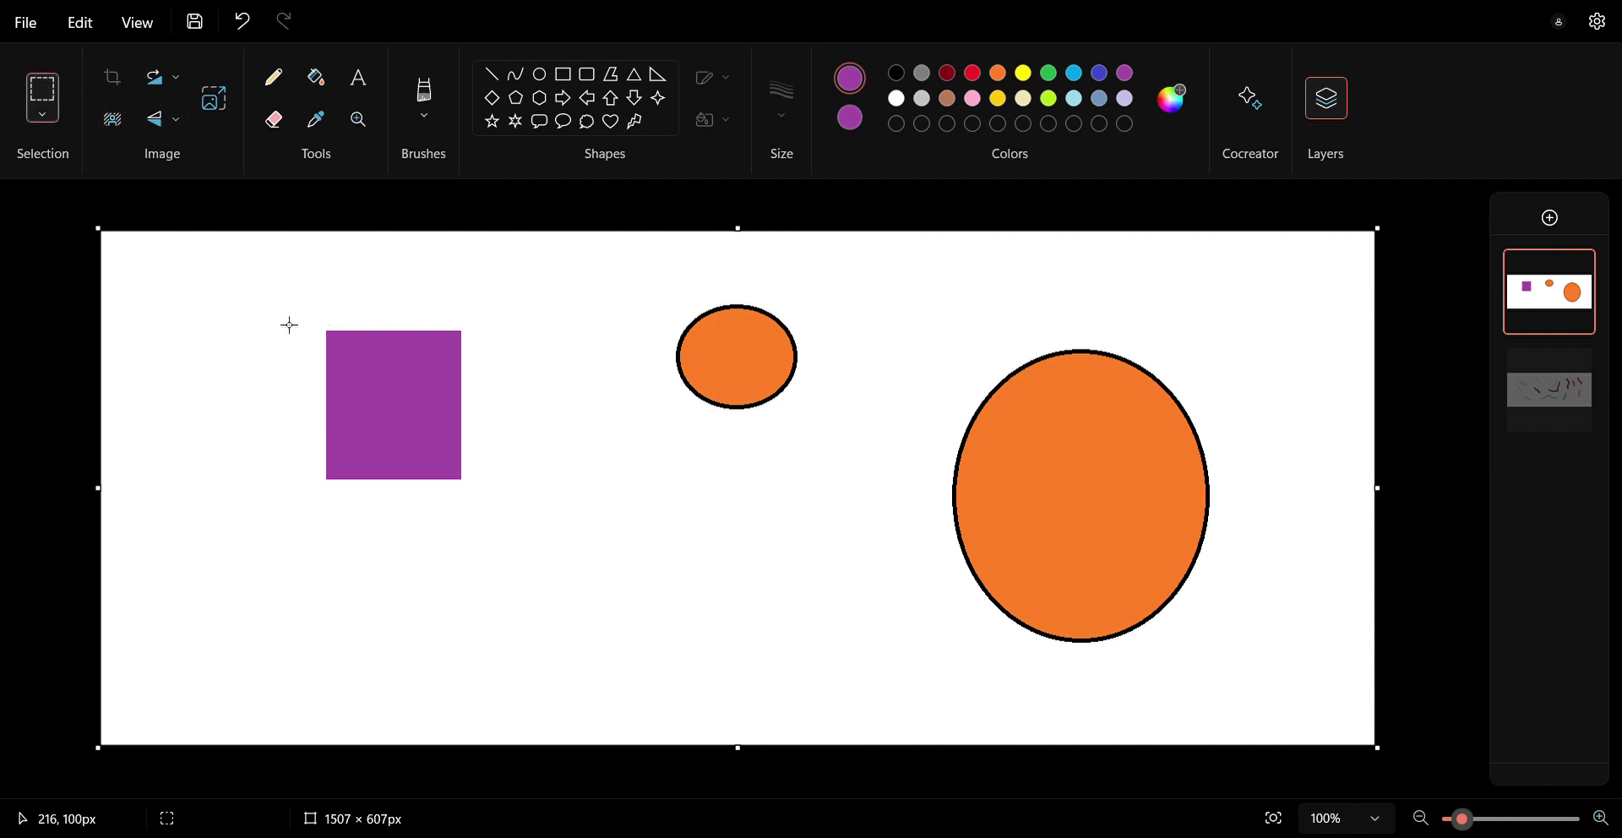
Undo the purple fill, the black fill and the rectangle itself, leaving just the two orange ovals.
left_click_drag(326, 322, 472, 491)
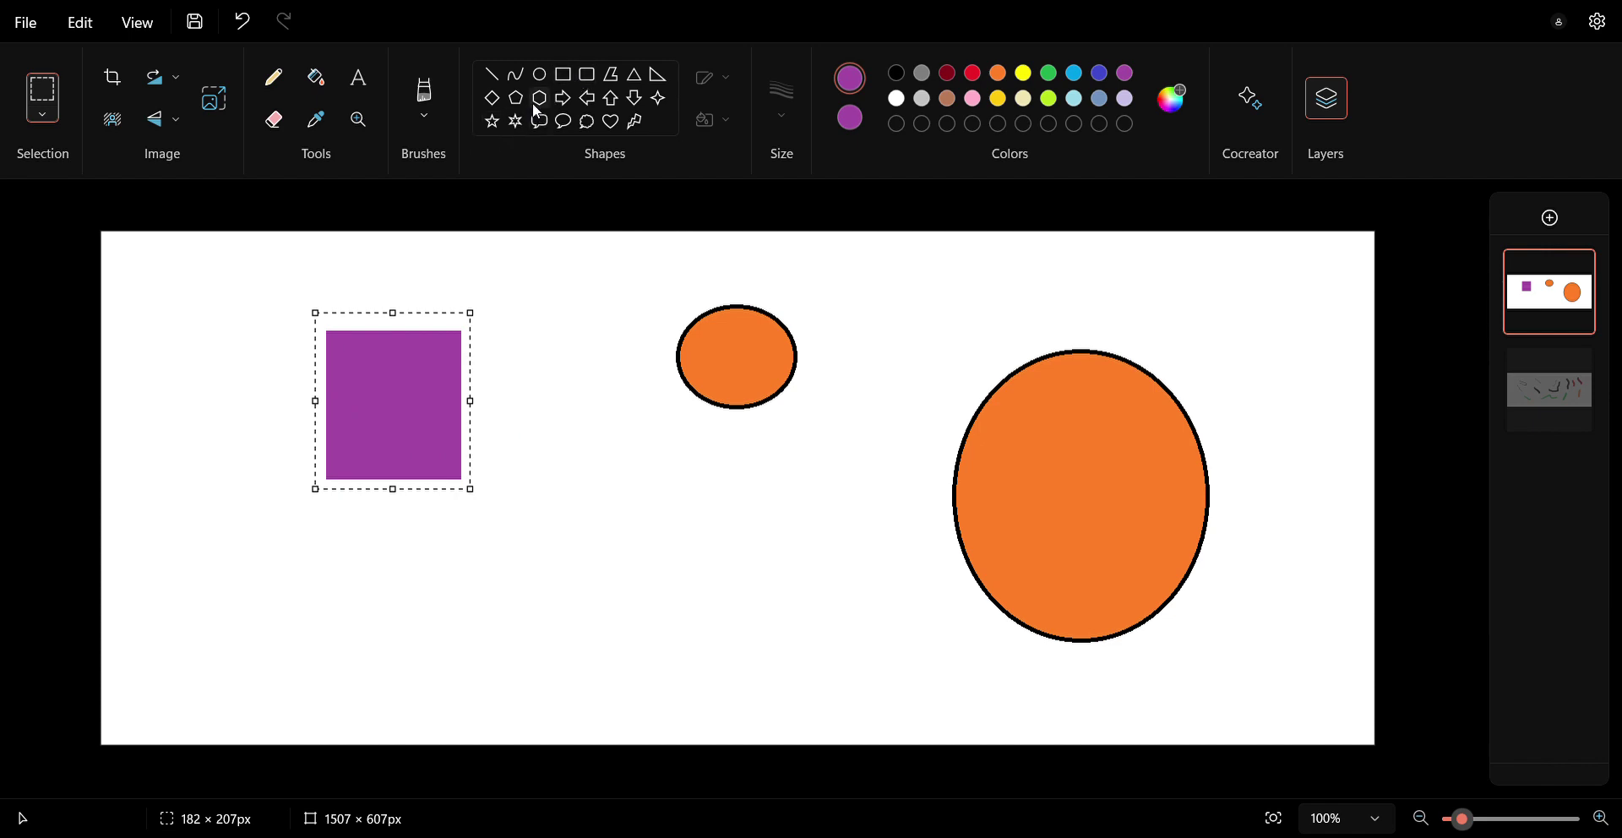
left_click(244, 26)
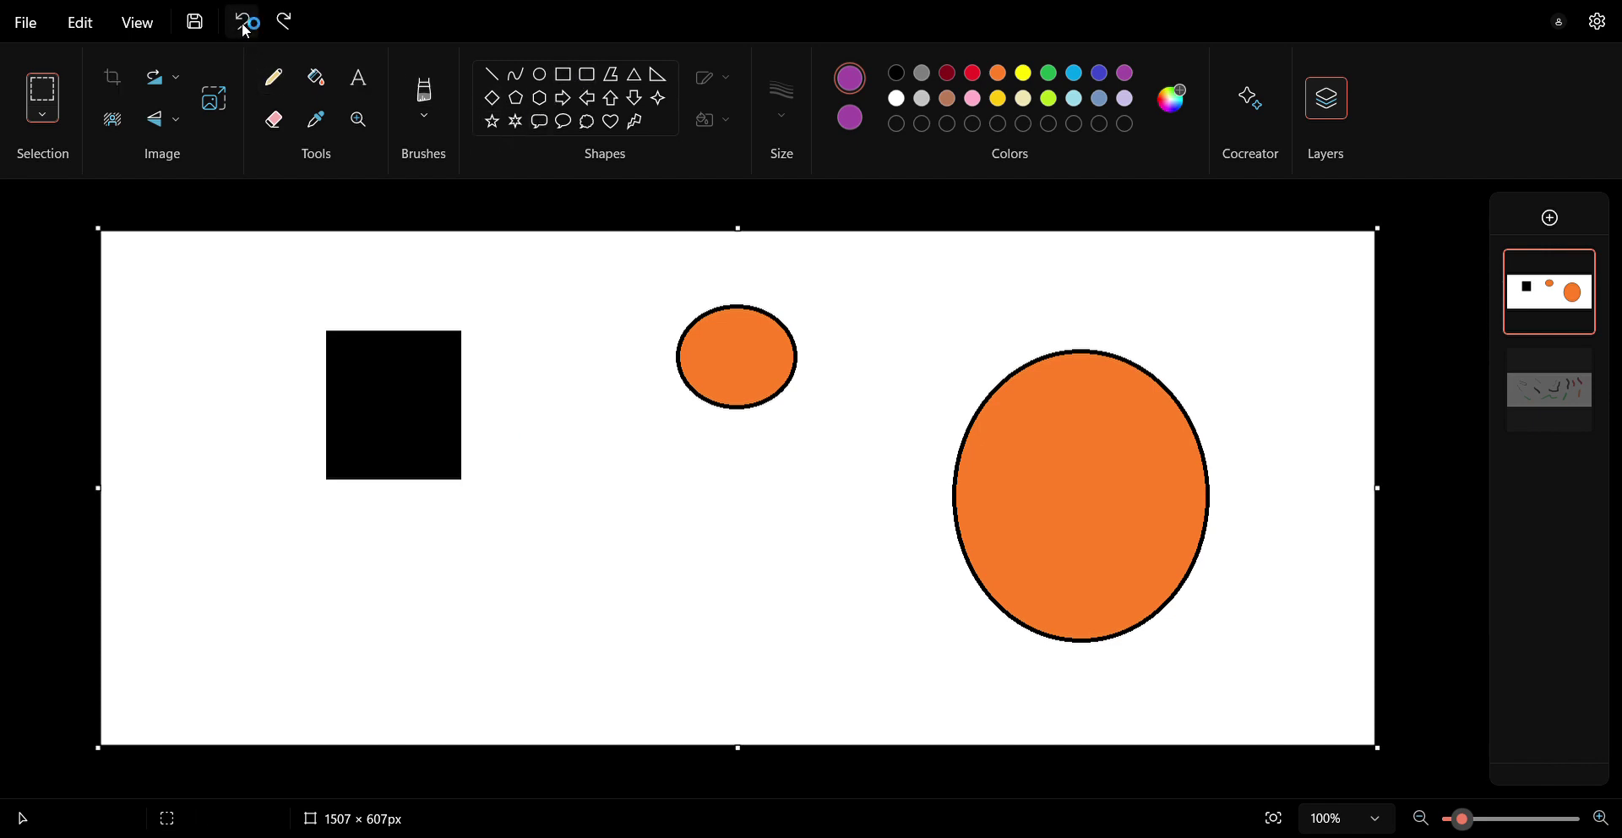
left_click(244, 26)
left_click(245, 25)
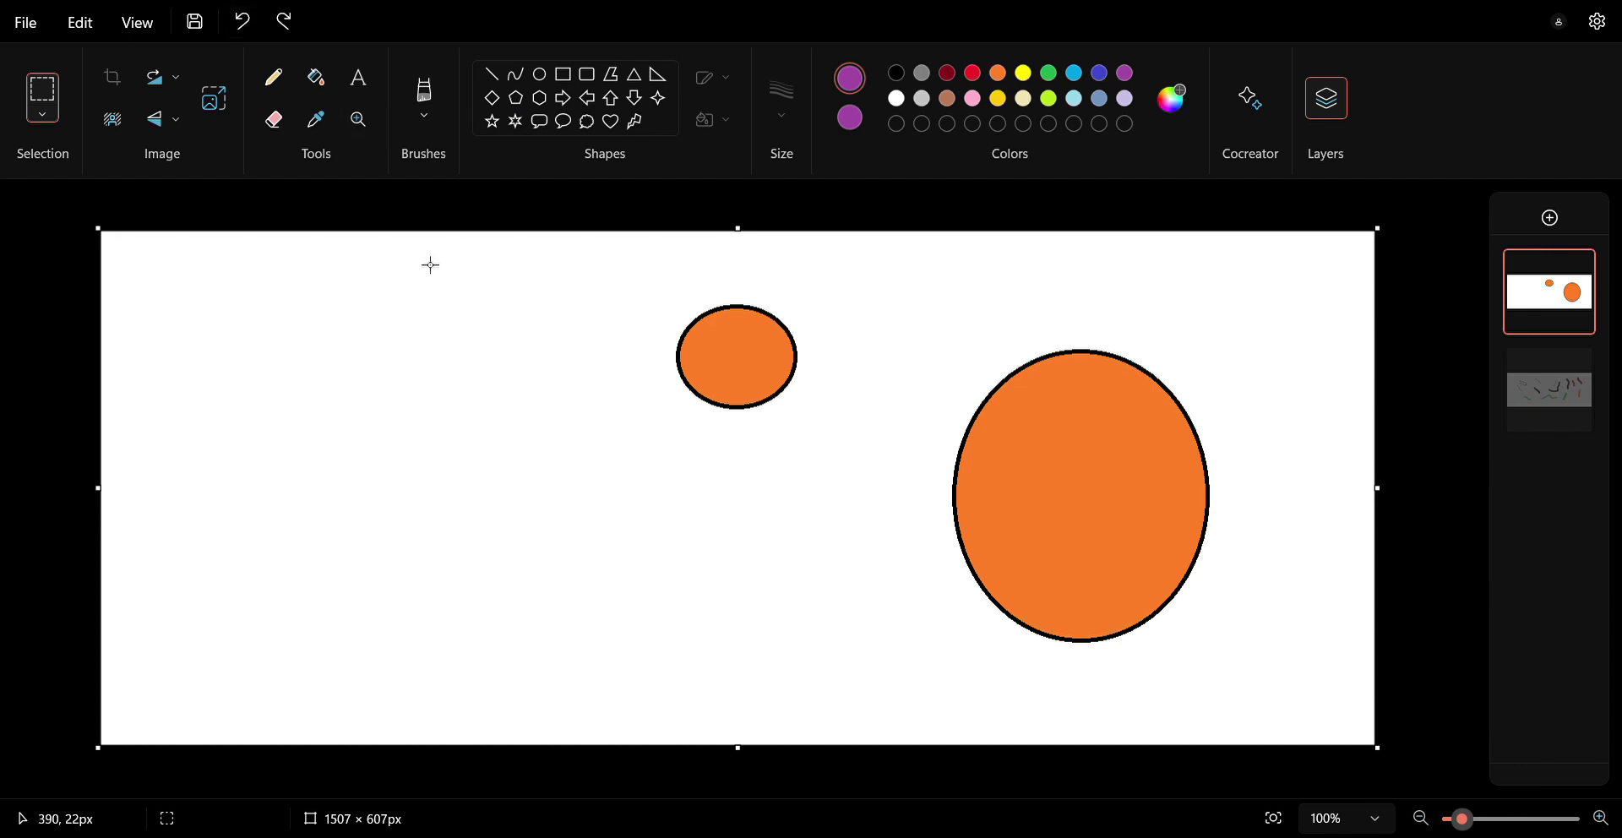
left_click_drag(292, 317, 457, 469)
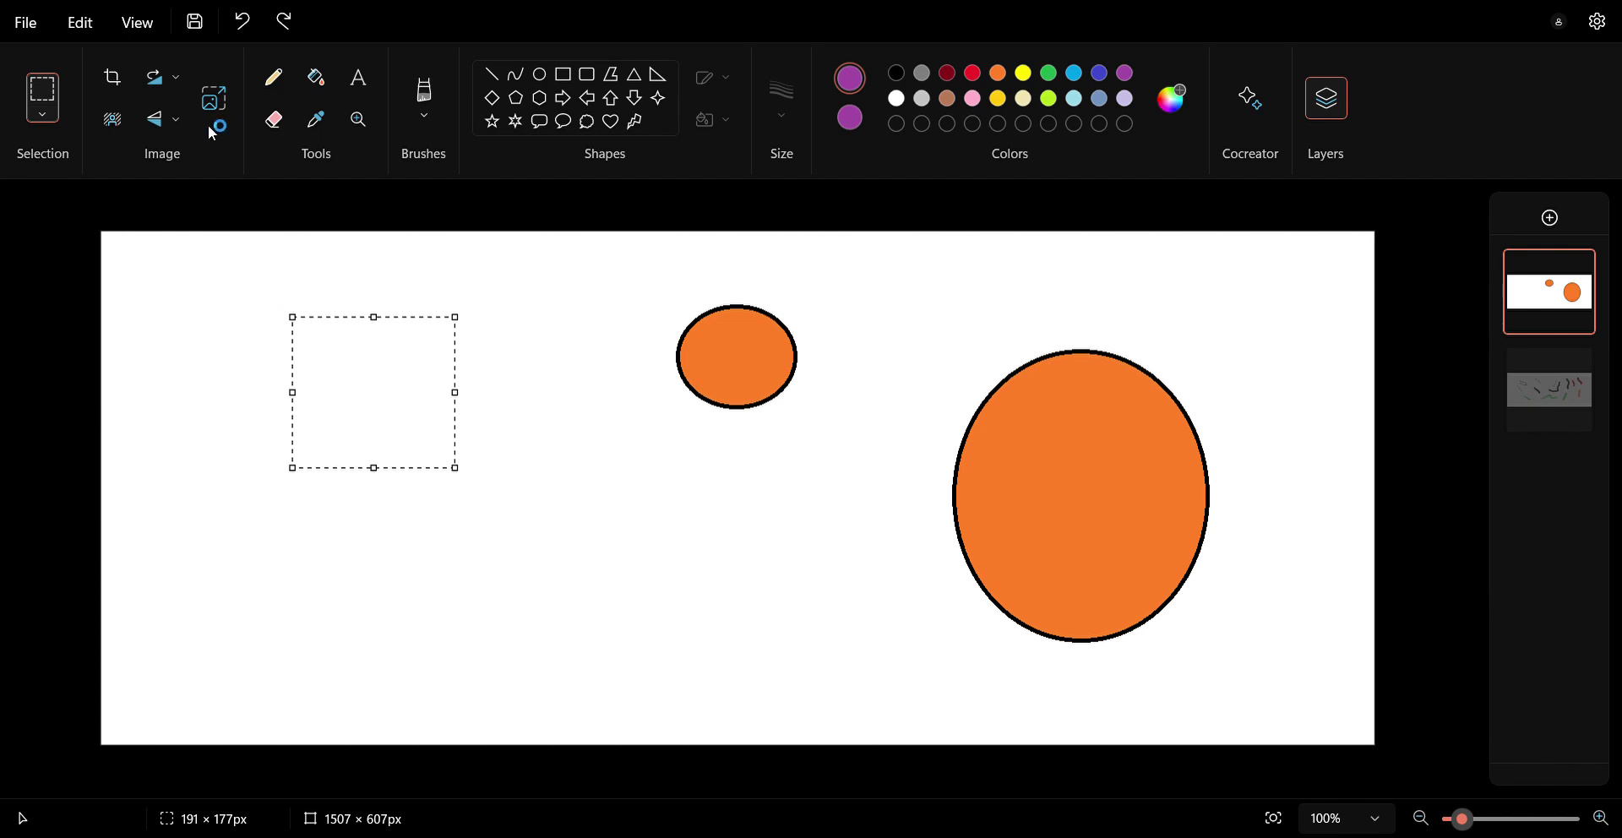
left_click(242, 23)
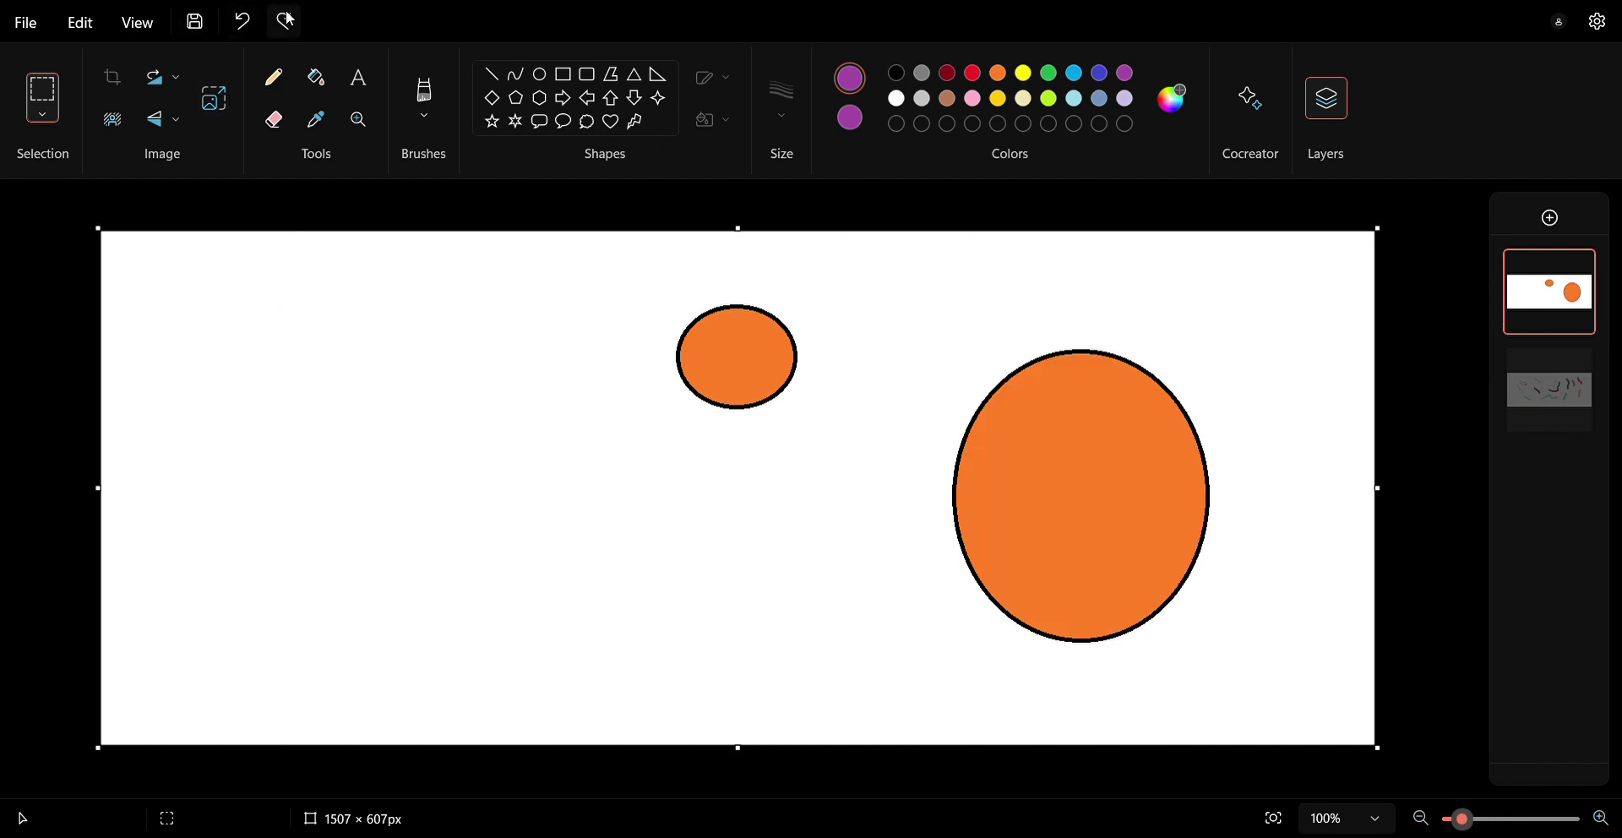
Draw an unfilled purple rectangle outline, about 166 × 144 px, left of the ovals.
left_click(563, 76)
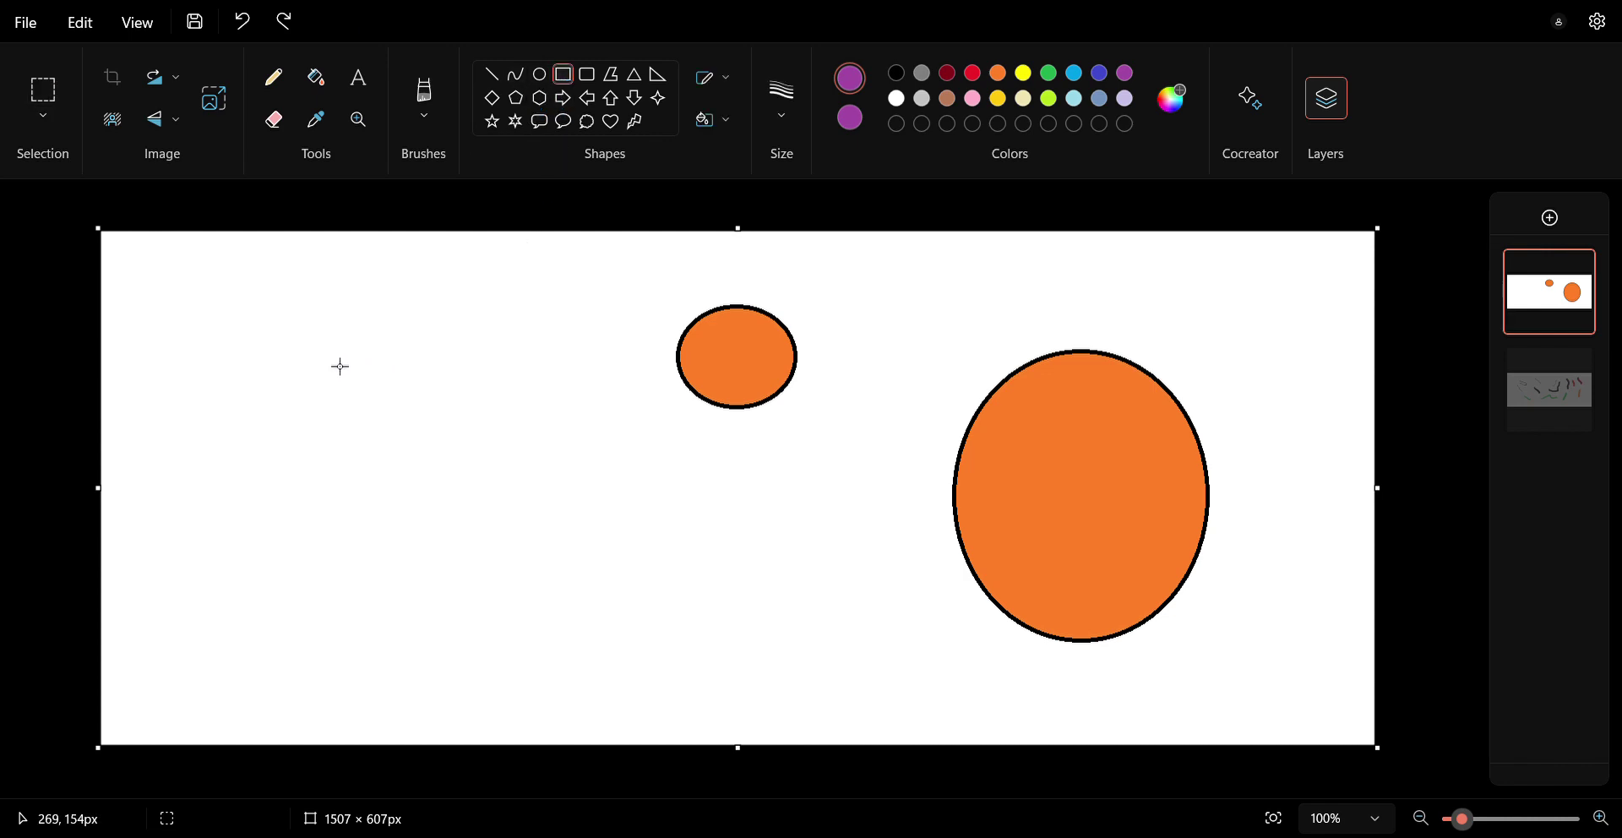
left_click_drag(332, 352, 480, 482)
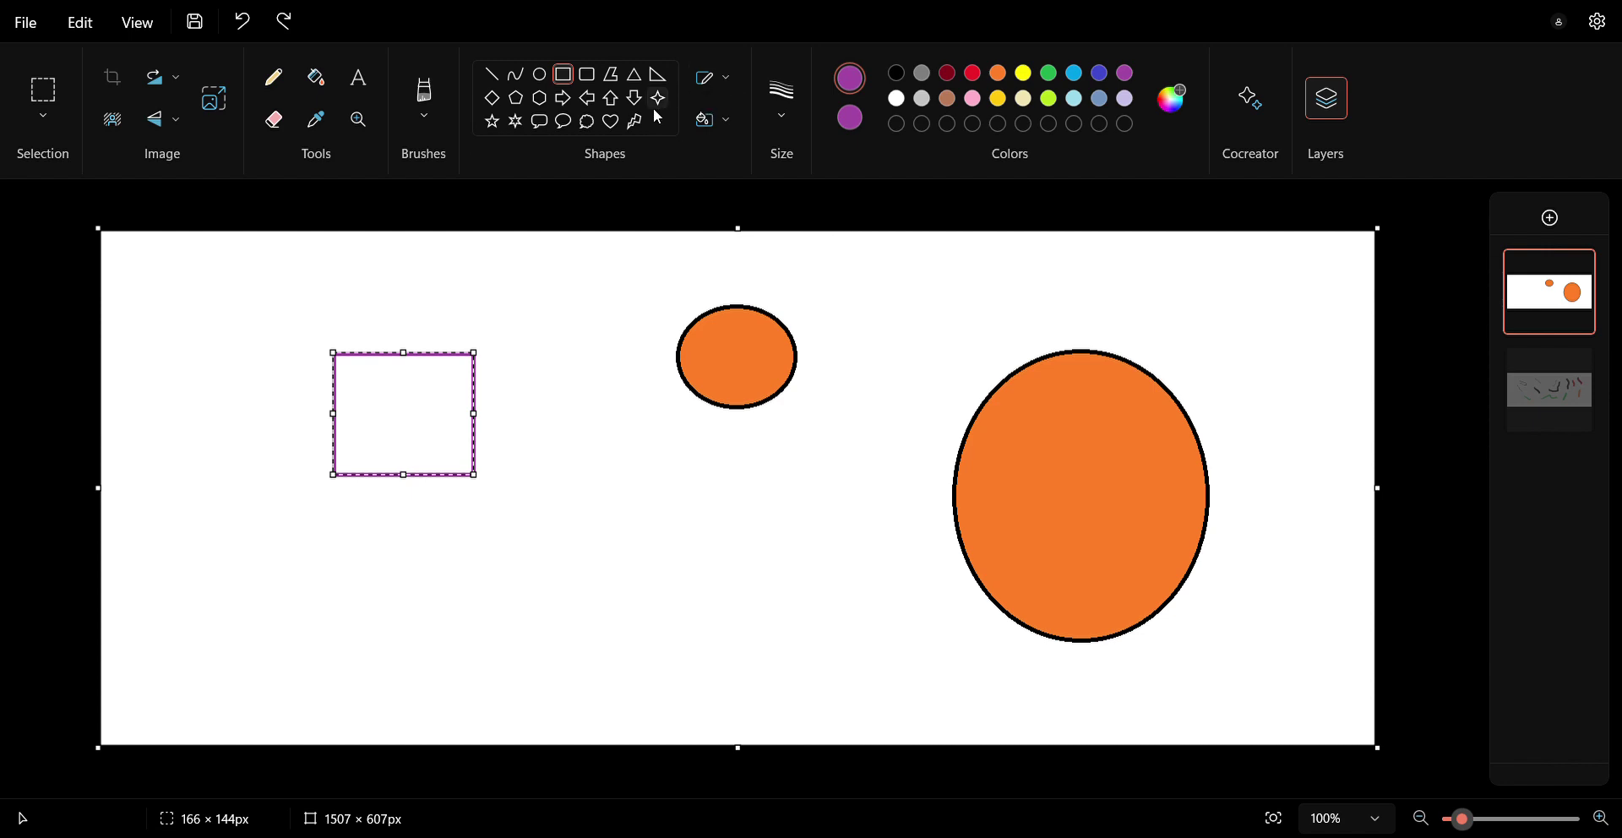
left_click(519, 107)
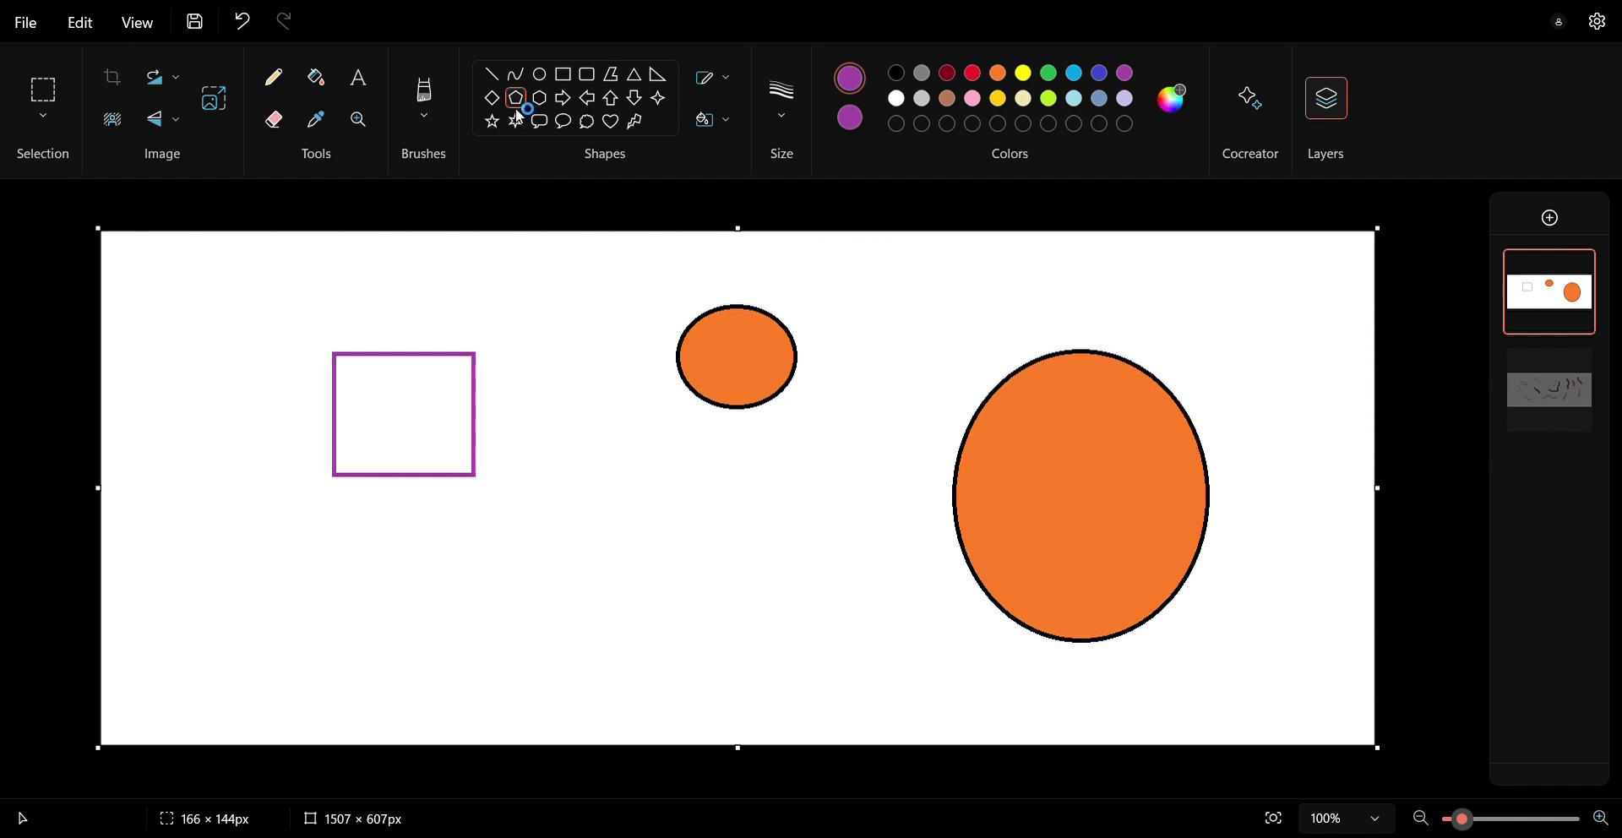
Draw a pentagon below the small oval, enlarge it to about 284 × 271 px, and set its outline to dark red.
left_click_drag(577, 483, 715, 577)
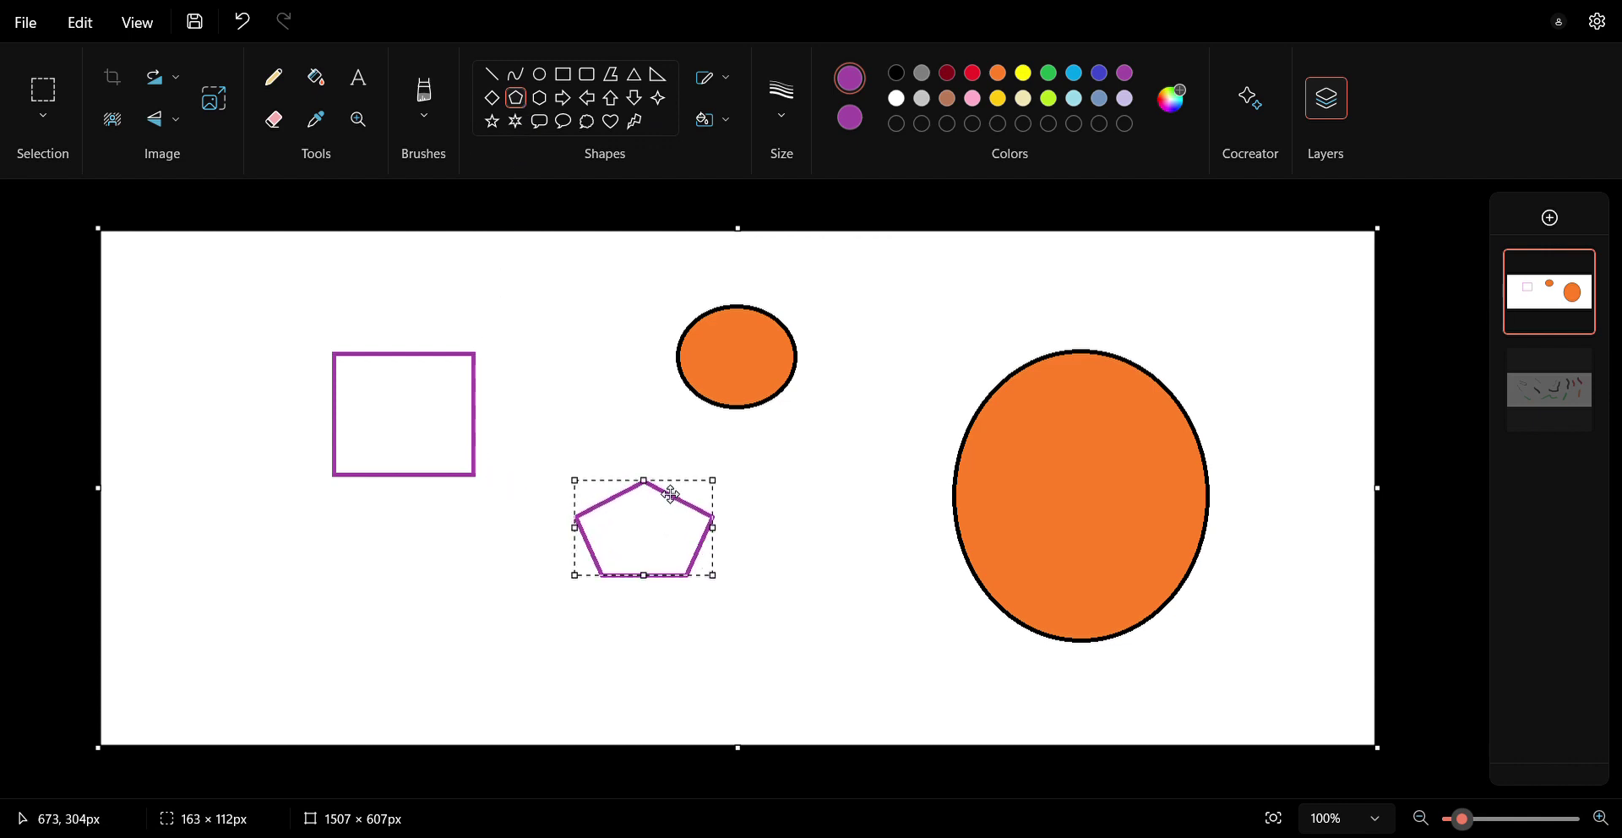
left_click(946, 75)
left_click_drag(715, 577, 818, 714)
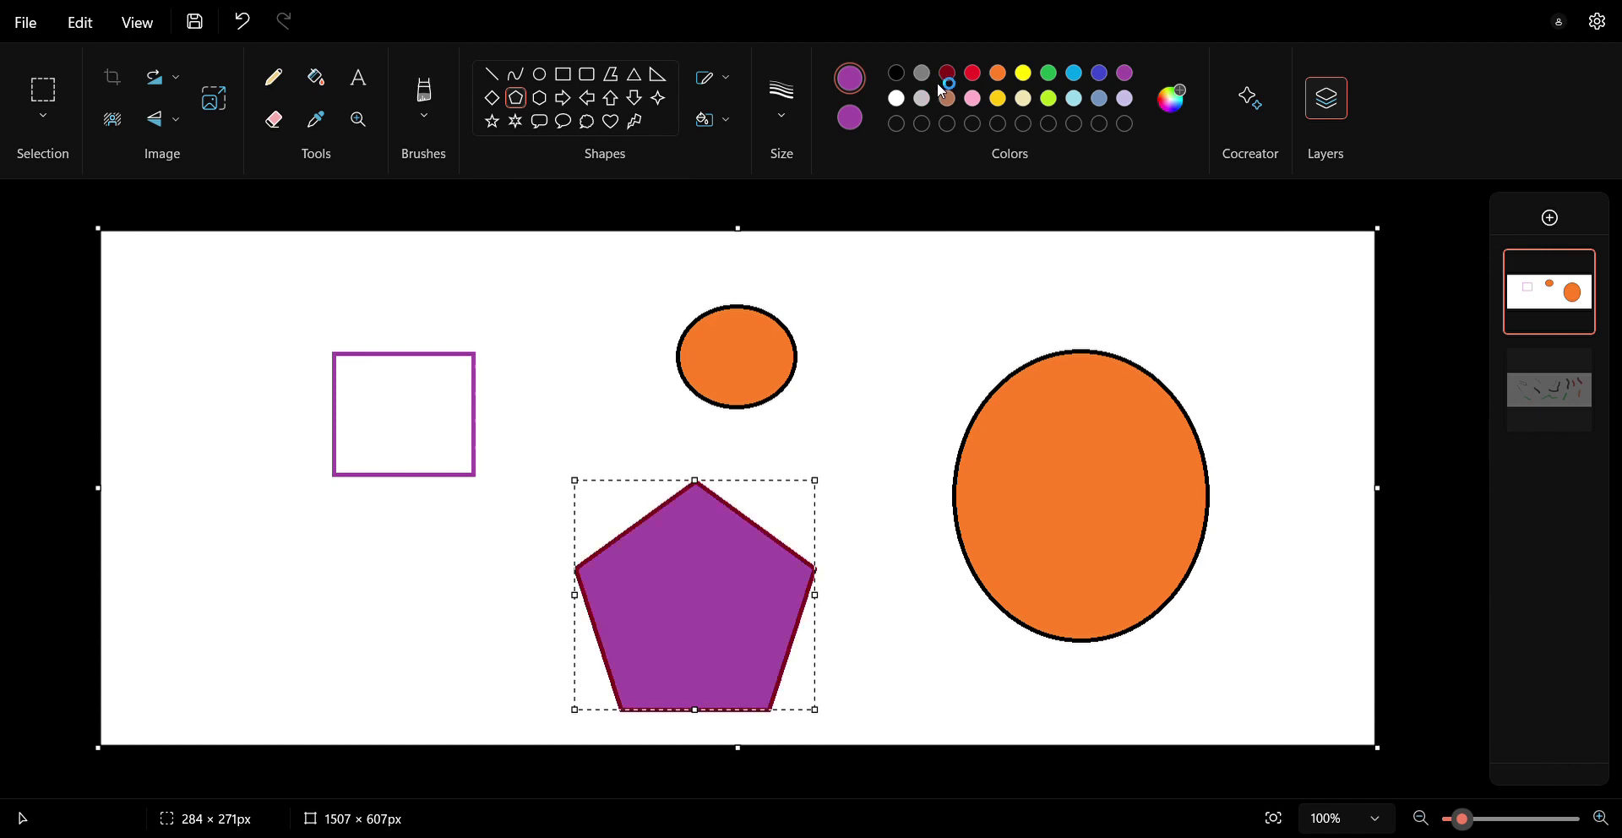
left_click(948, 75)
Set the pentagon's outline colour to purple and make Colour 2 active for its fill.
left_click(925, 73)
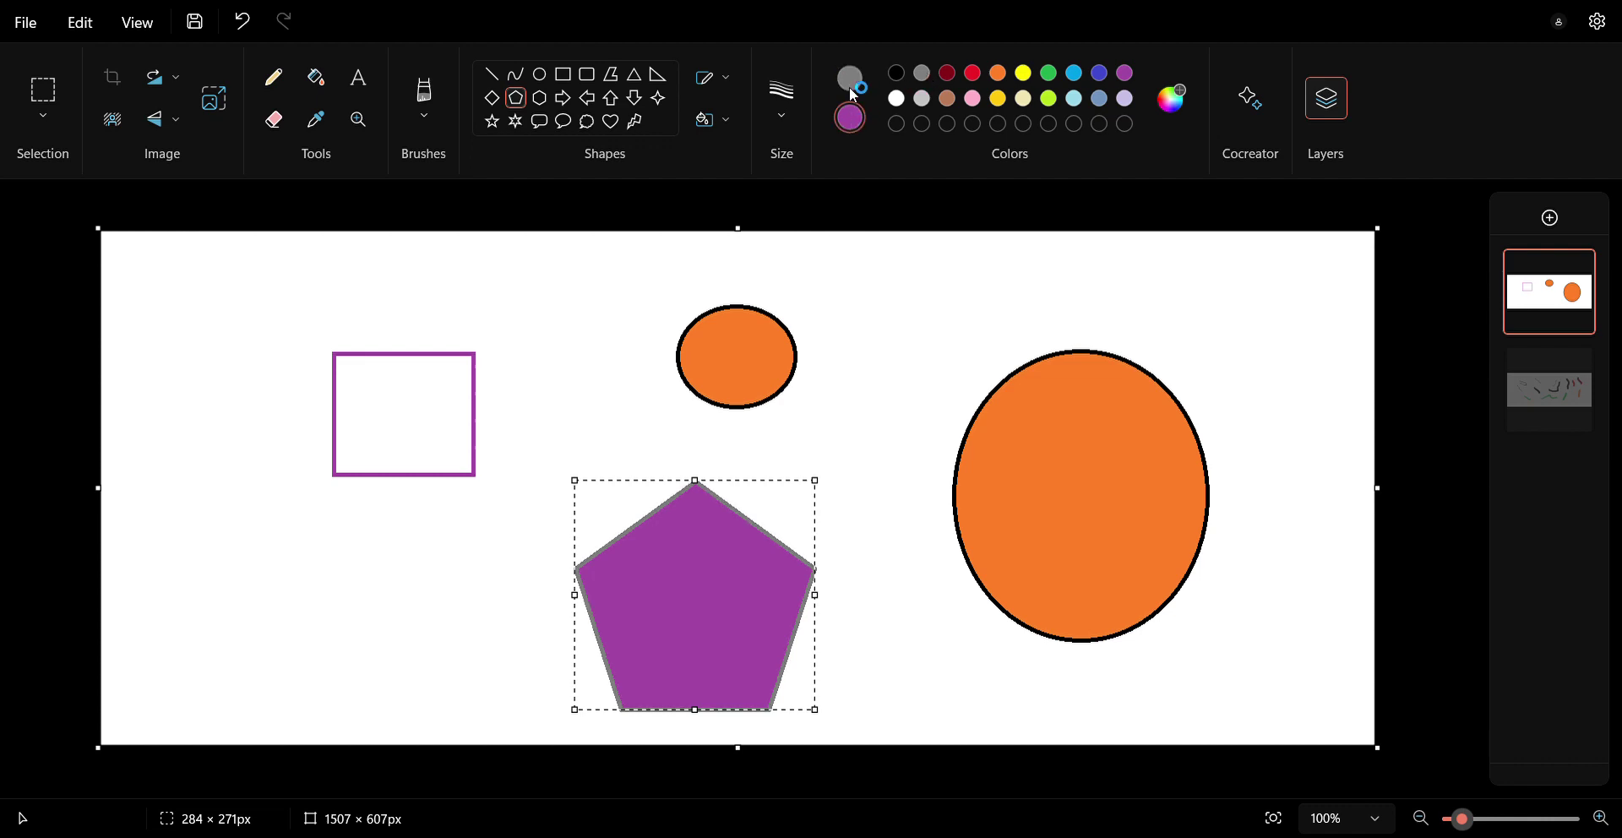
left_click(1128, 74)
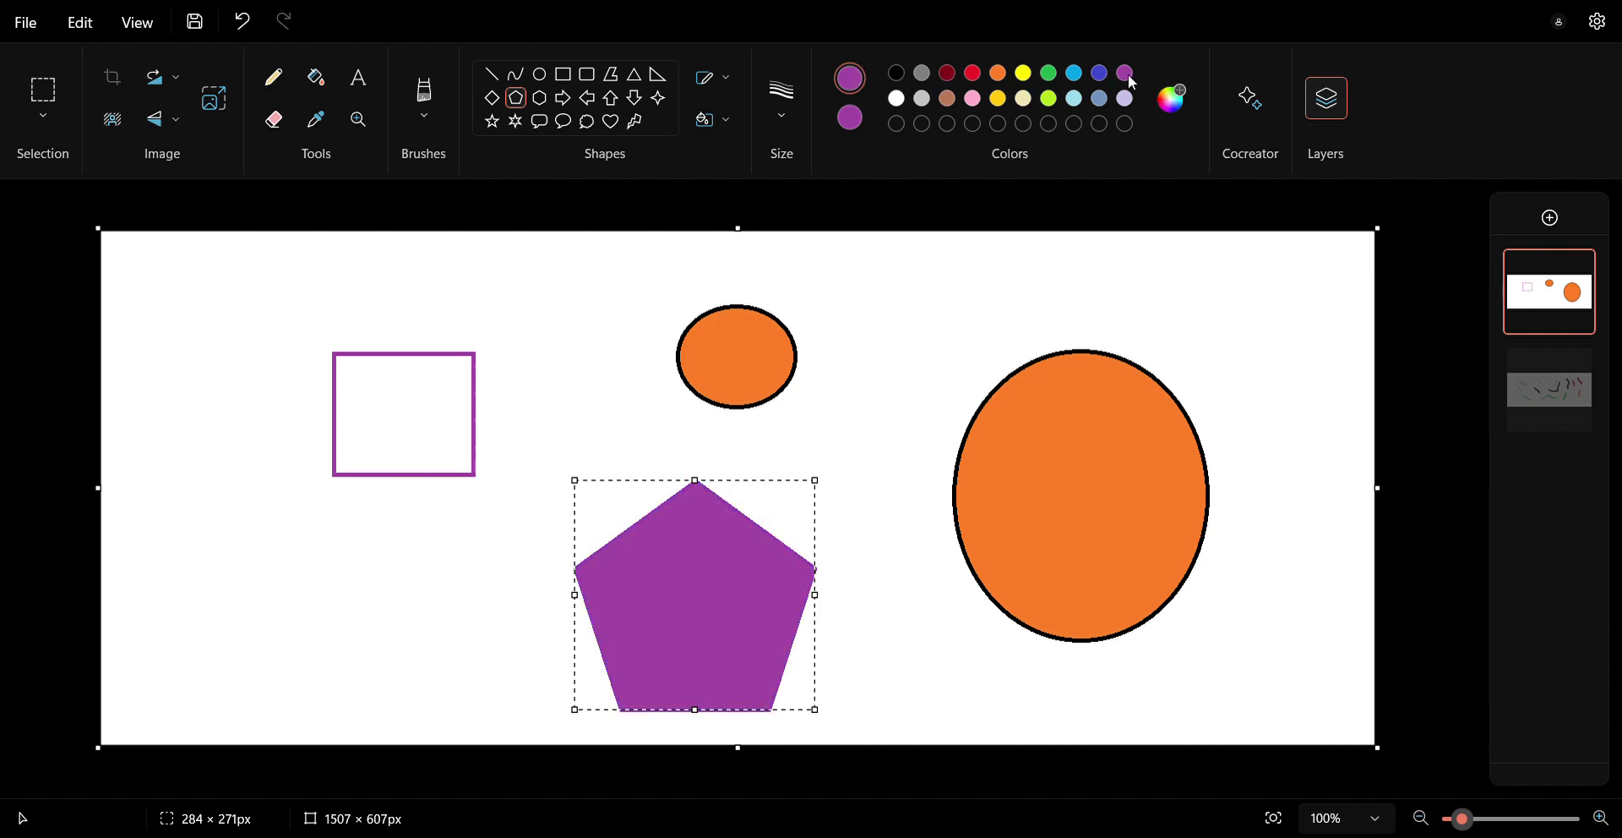
left_click(854, 120)
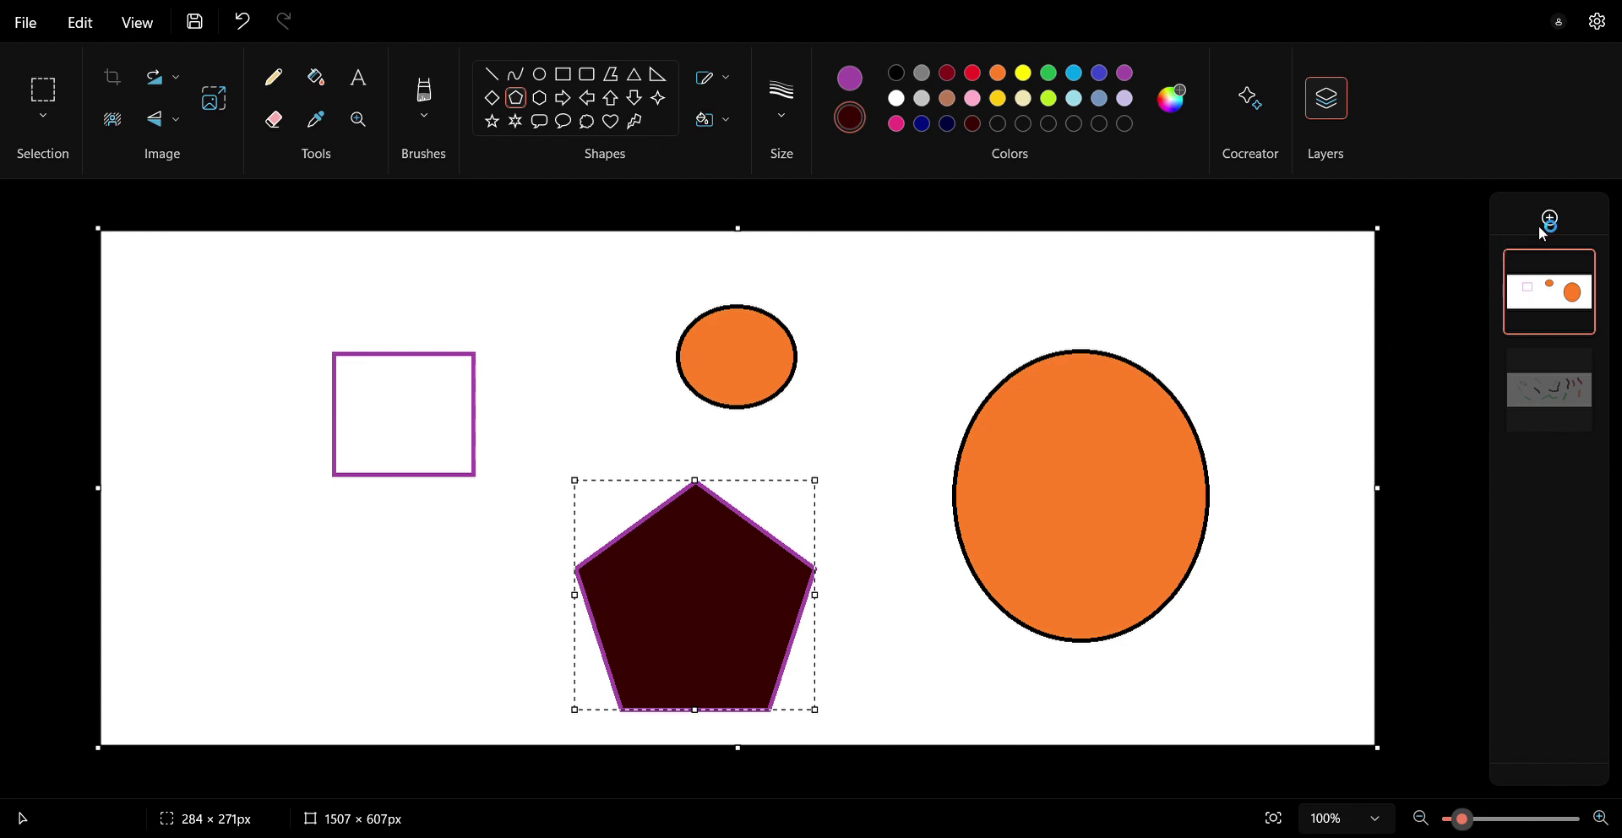
Hide and re-show the top layer to check it, then commit the pentagon onto its layer.
mouse_move(1548, 284)
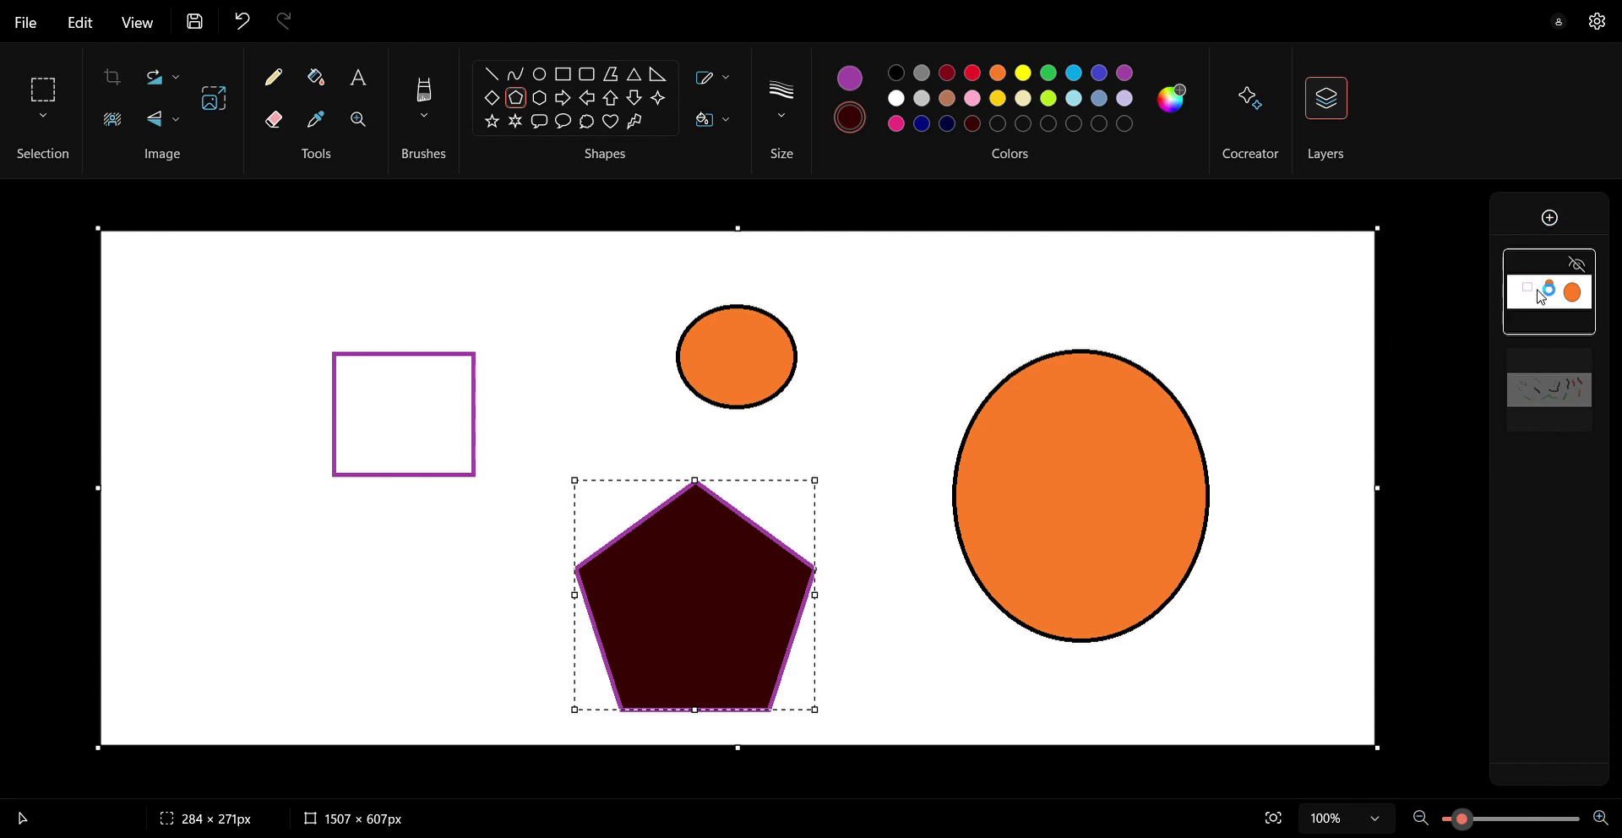
left_click(1577, 264)
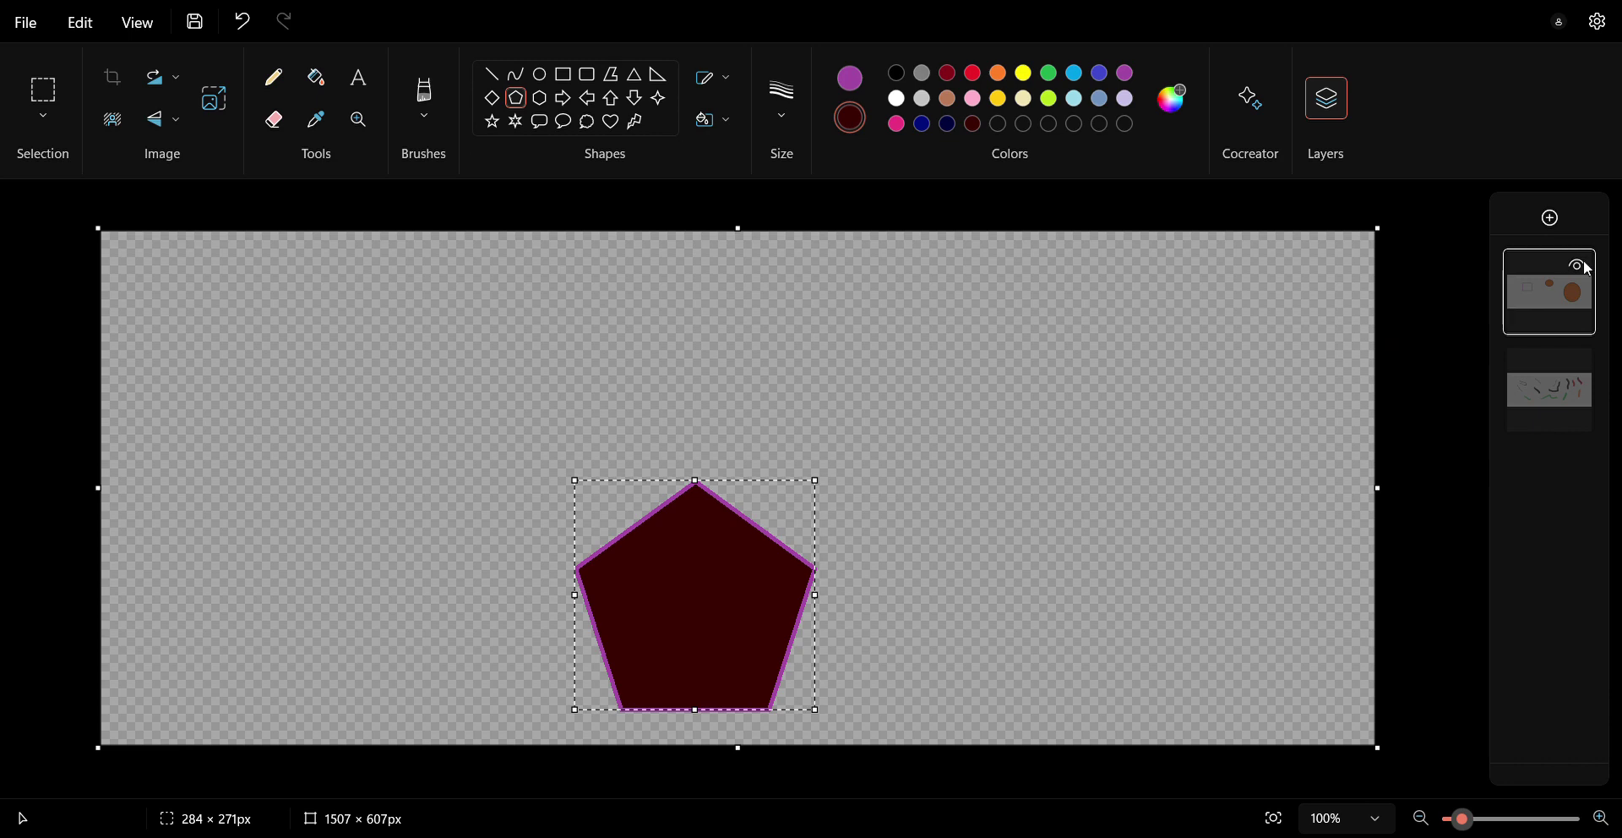
left_click(1585, 267)
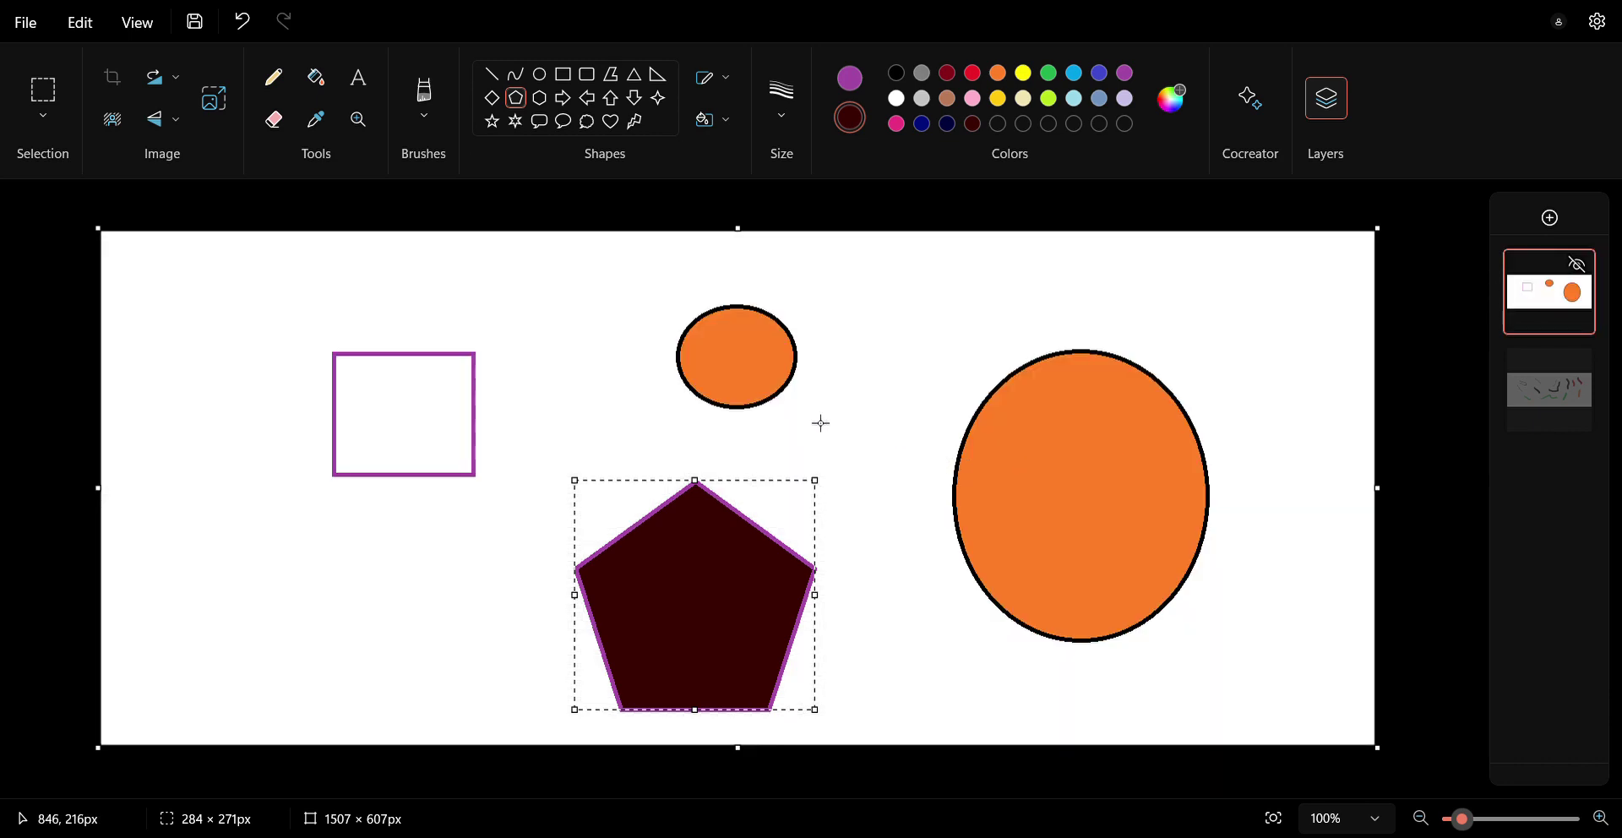
left_click(845, 414)
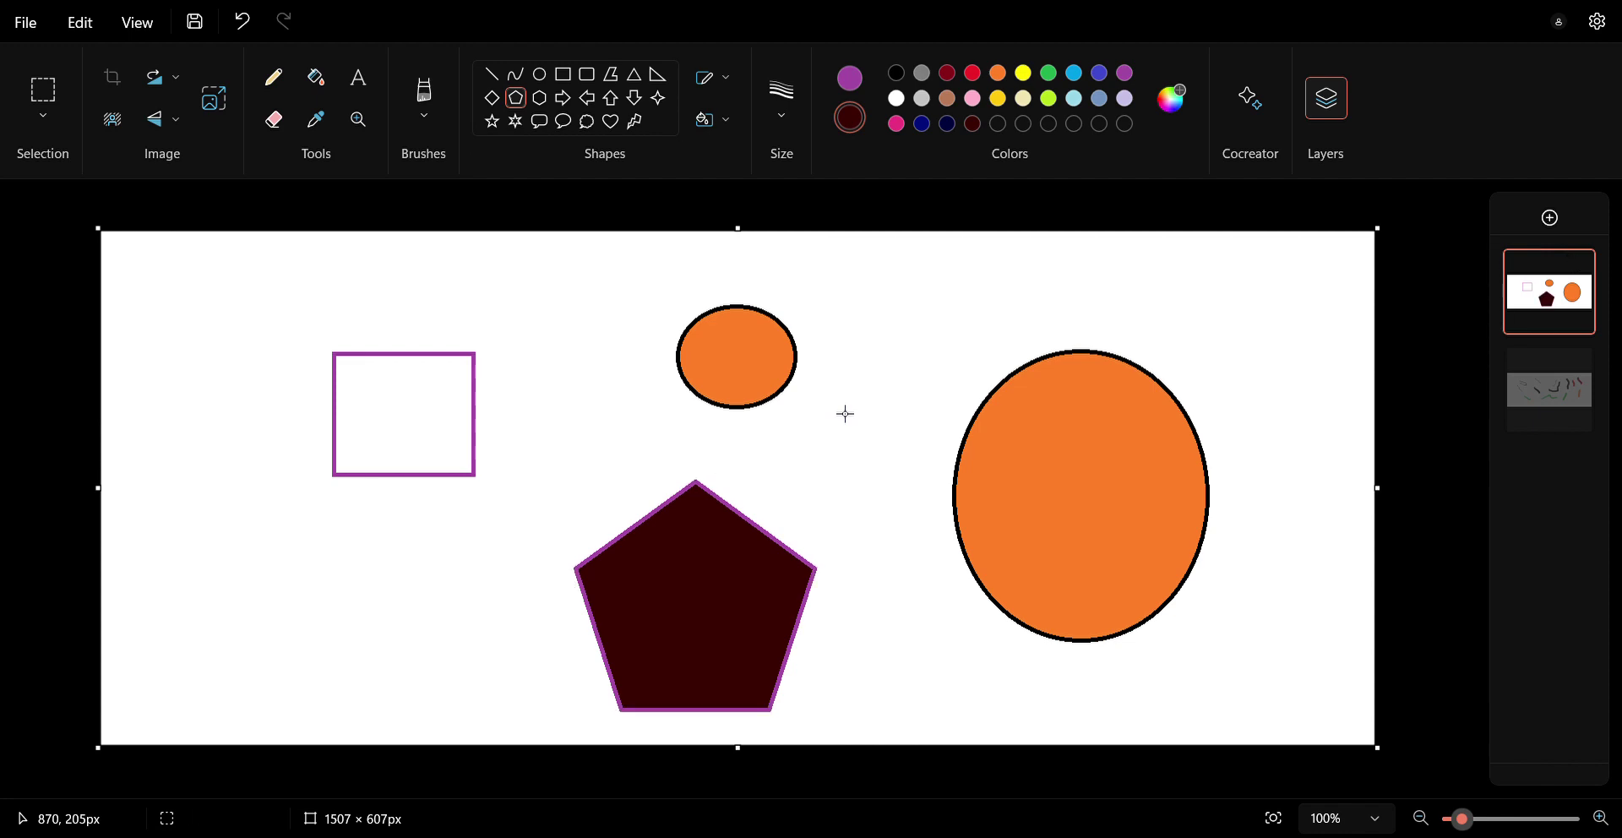
Add a new blank top layer, hide the shapes layer, and select the whole canvas.
left_click(1551, 218)
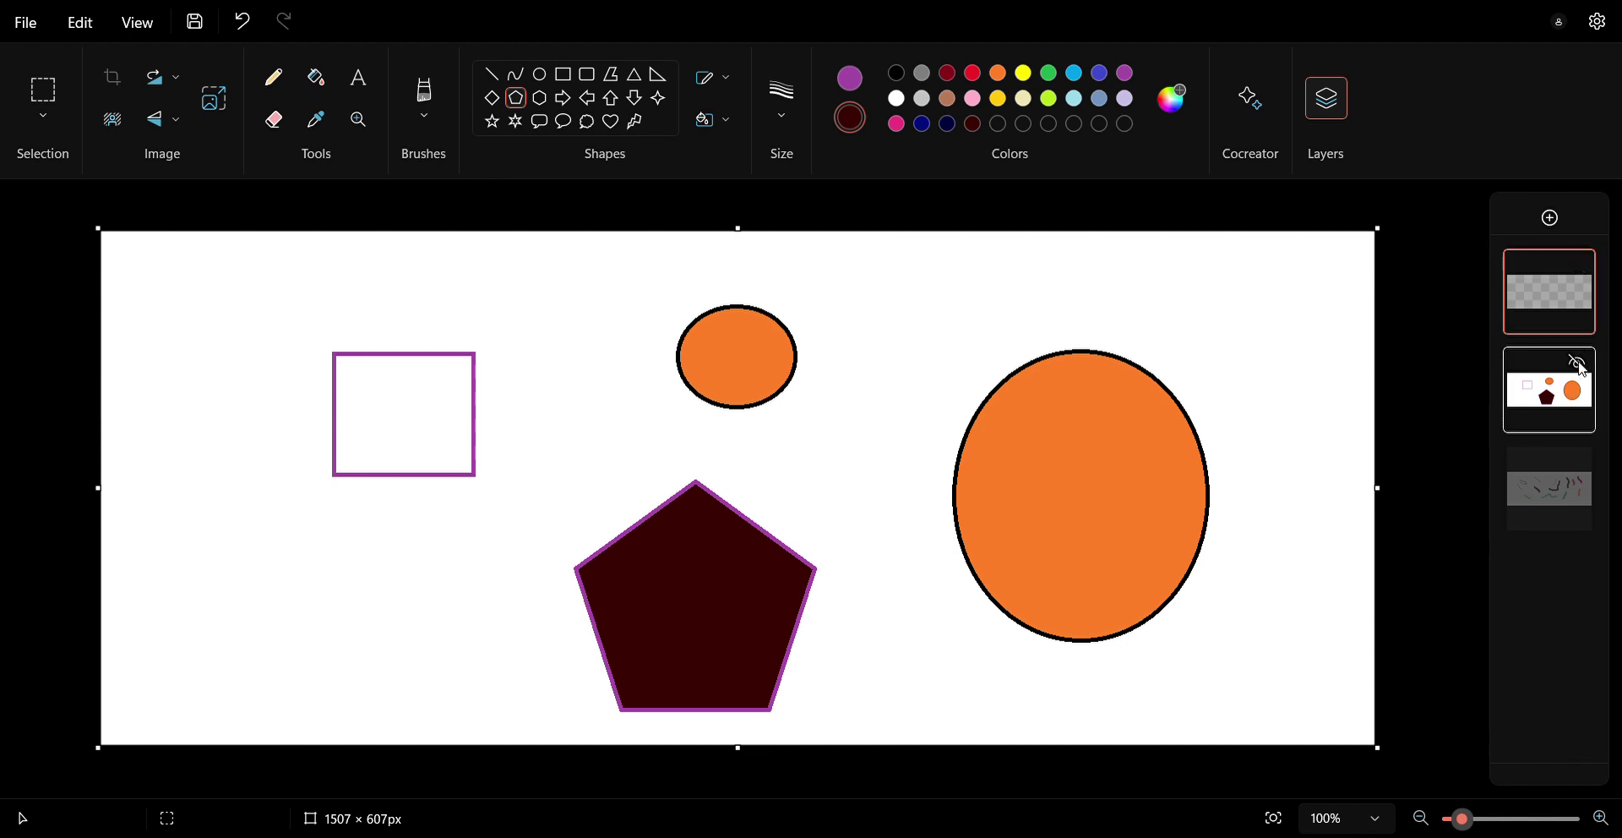
left_click(1578, 359)
left_click(1577, 269)
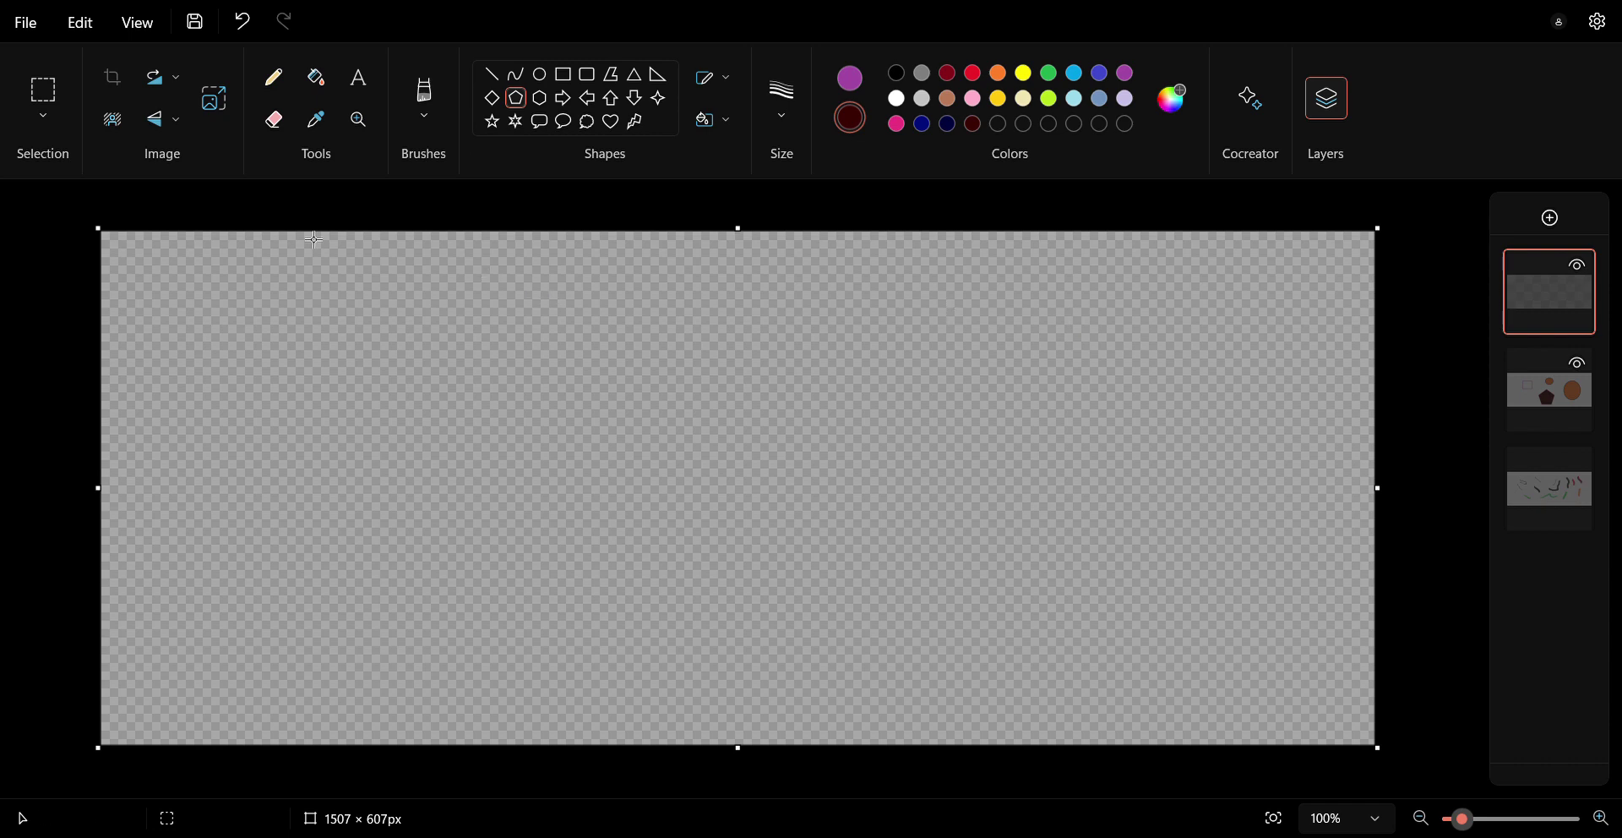
left_click(53, 114)
key("ctrl+a")
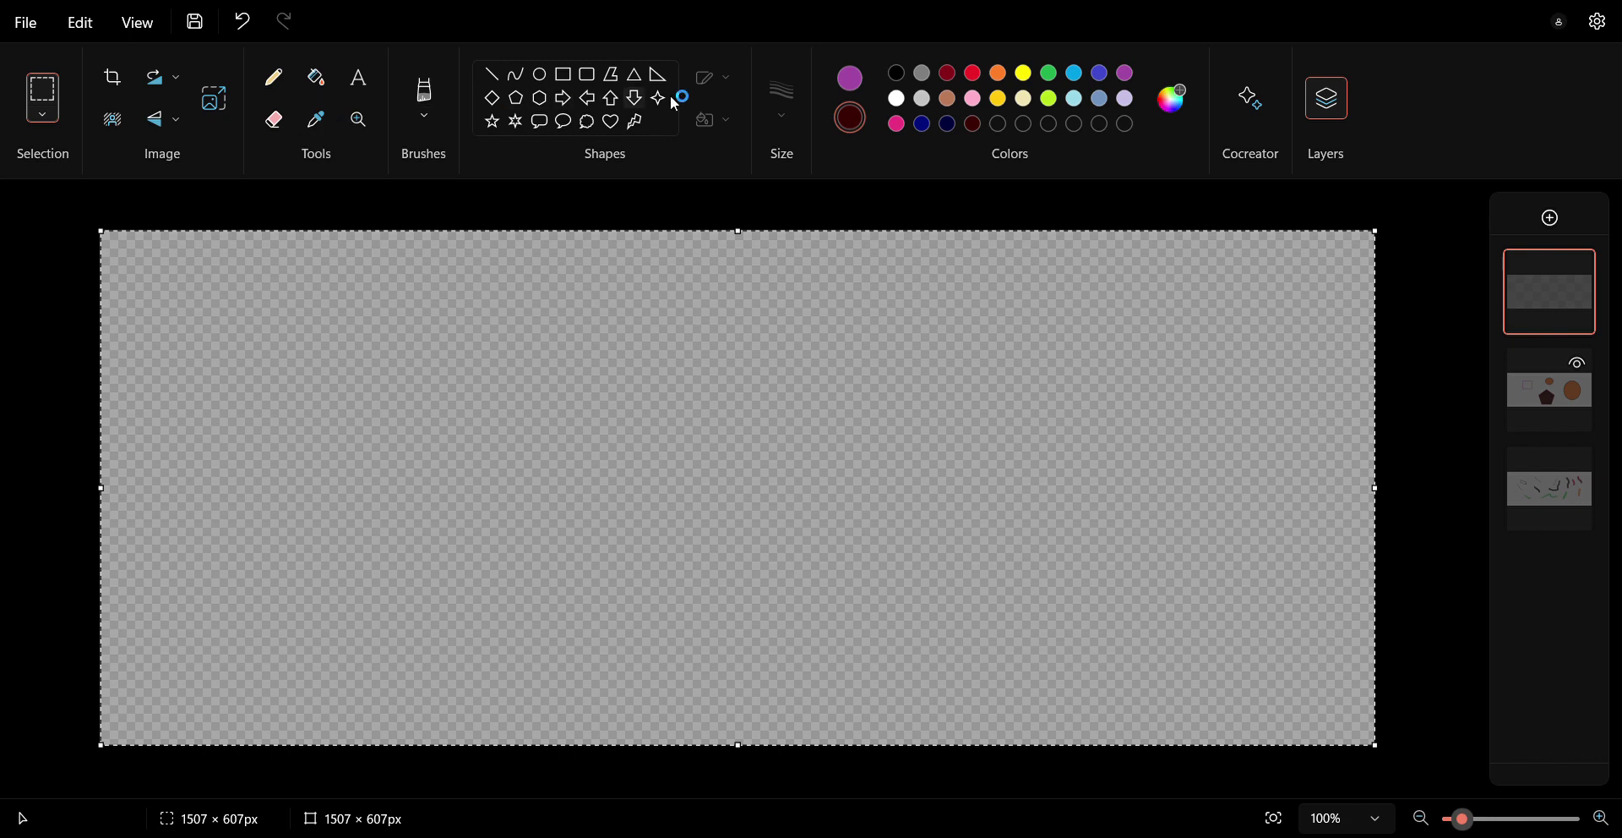
Set Colour 1 to white and Colour 2 to purple, then bucket-fill the new top layer white.
left_click(892, 104)
right_click(1129, 72)
left_click(855, 81)
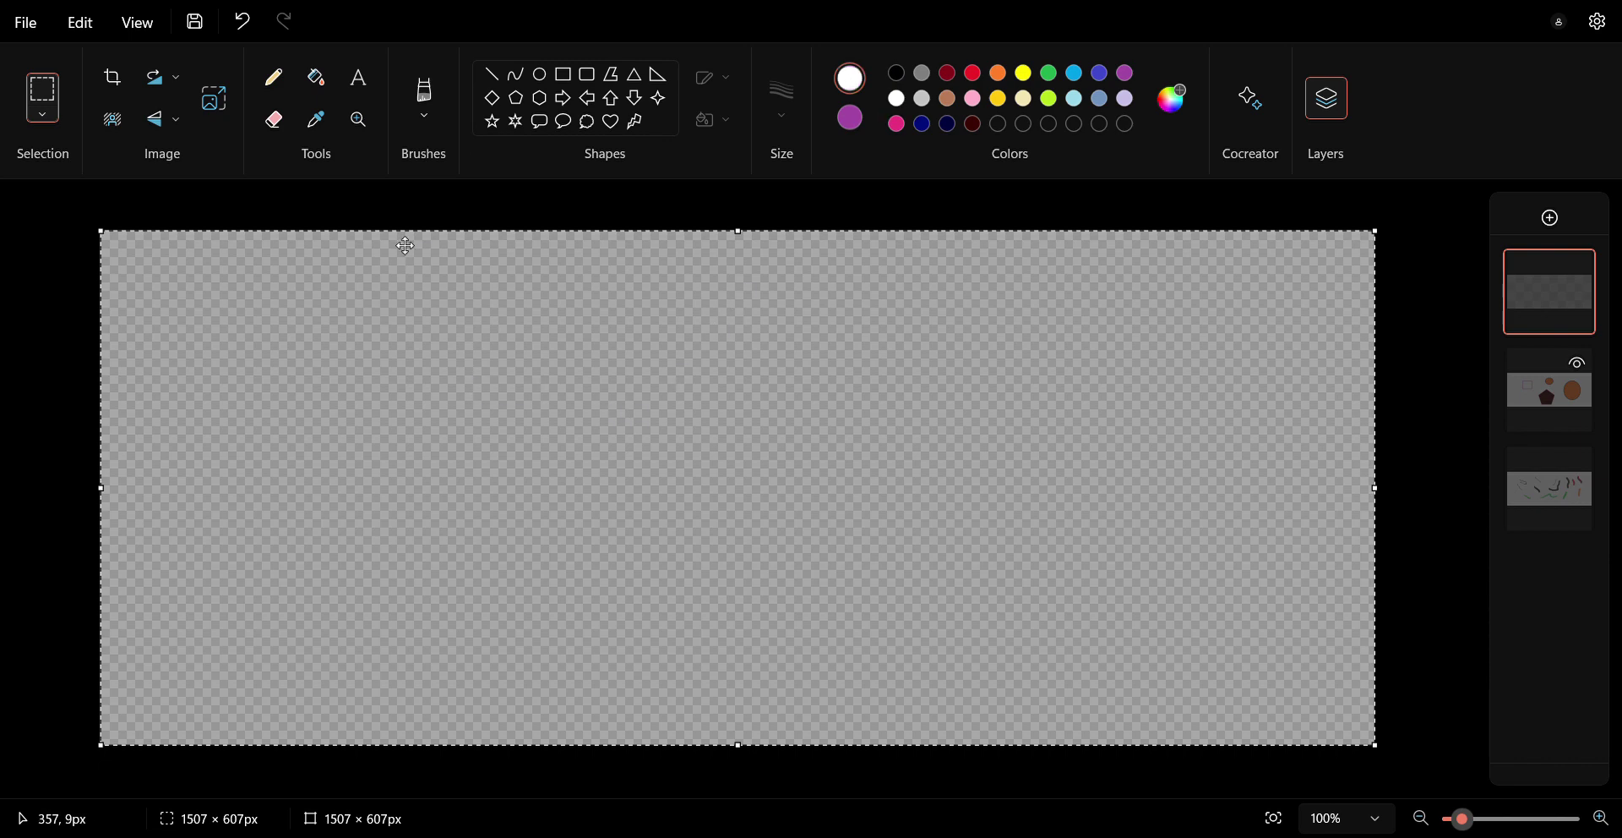
left_click(317, 80)
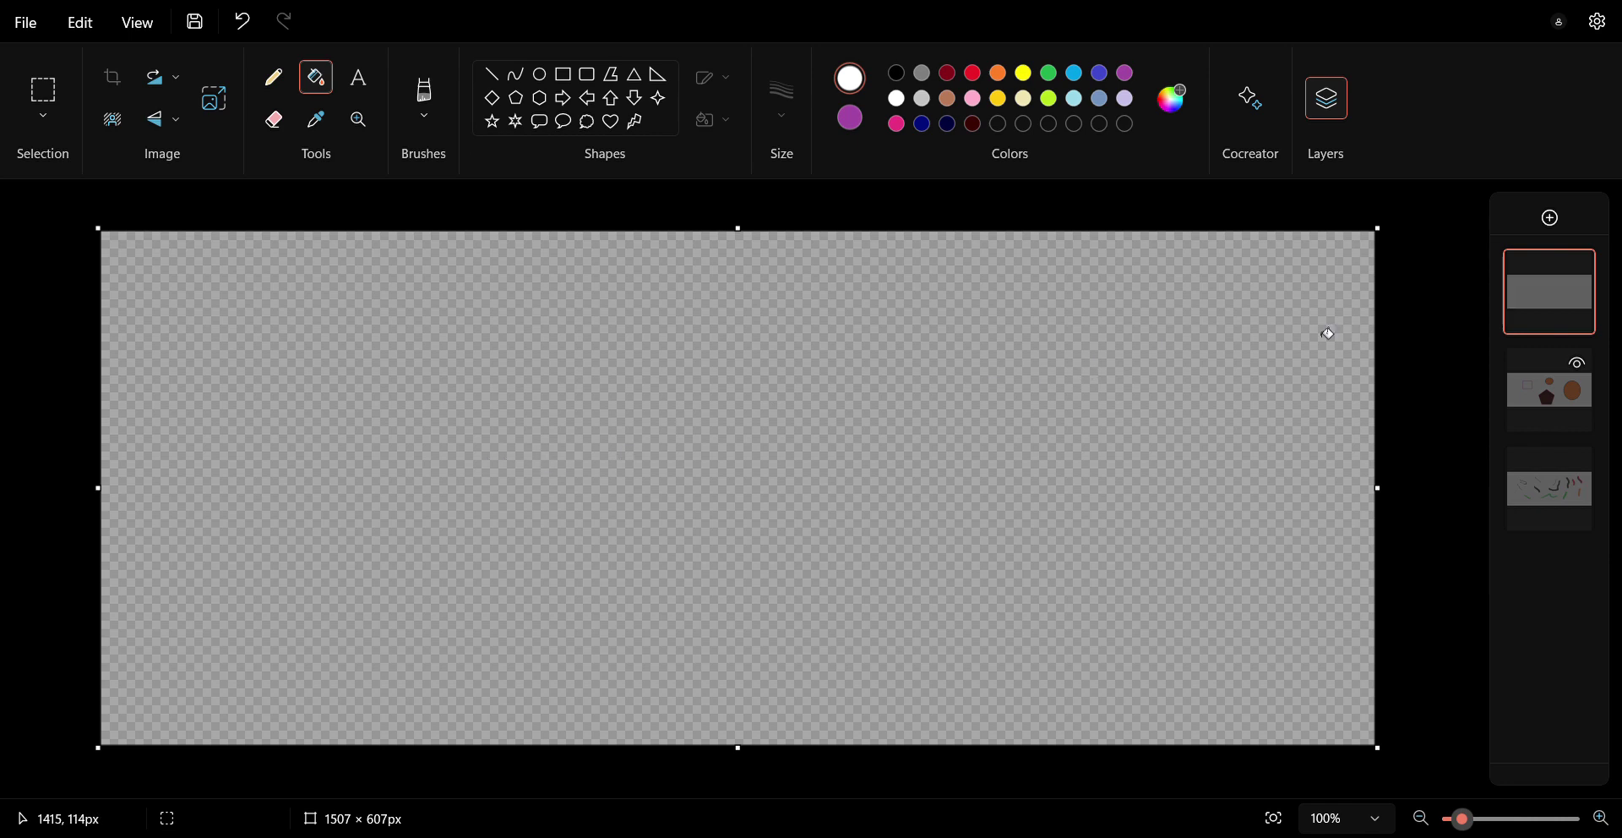
left_click(1575, 266)
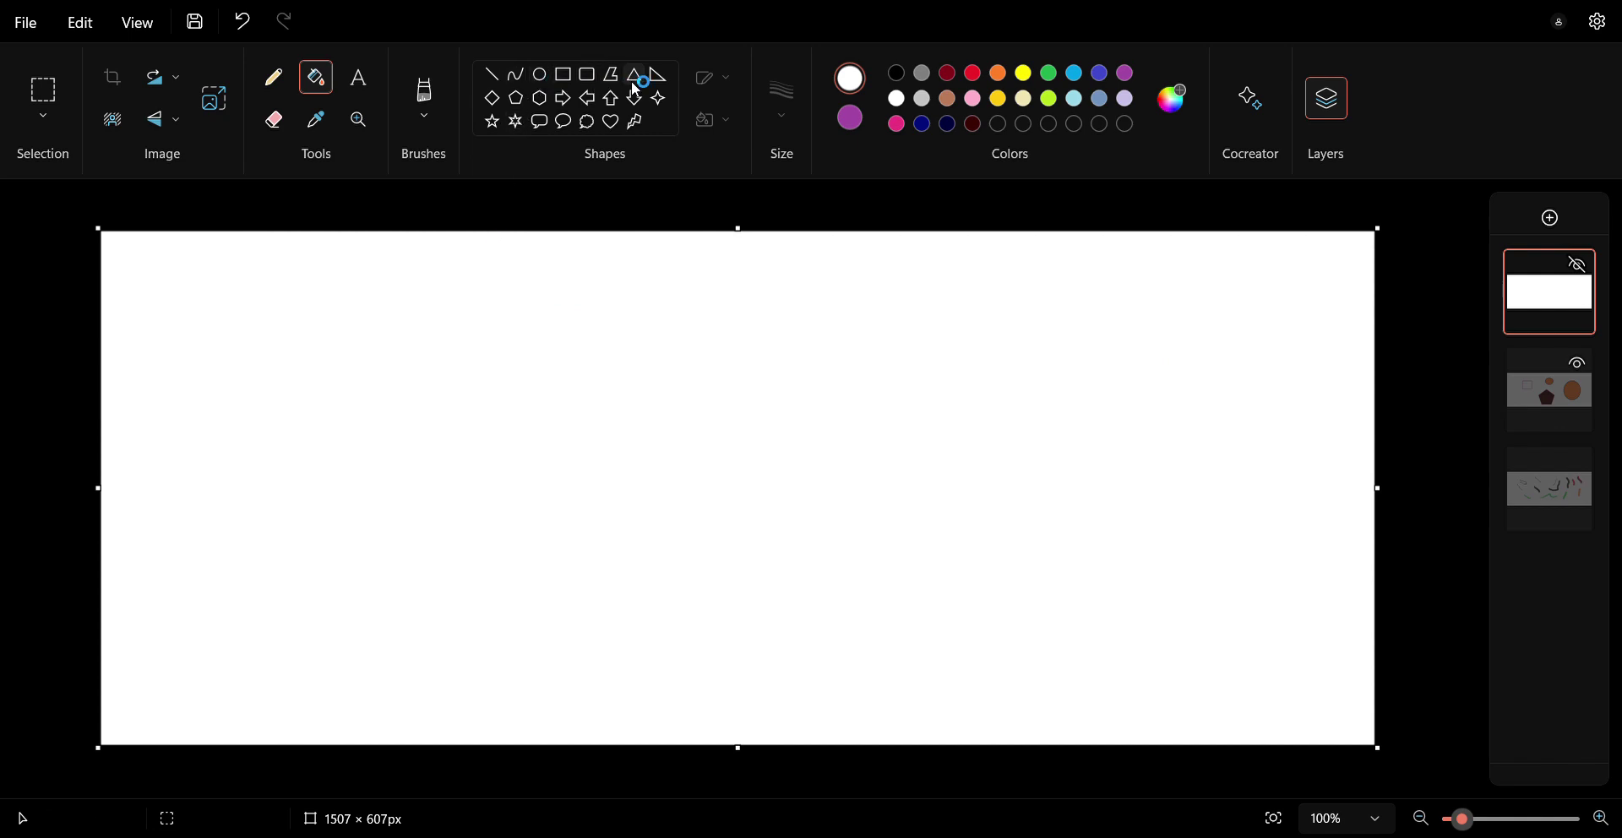
Choose the Line shape, undo a white test line, and set the drawing colour to black.
left_click(493, 78)
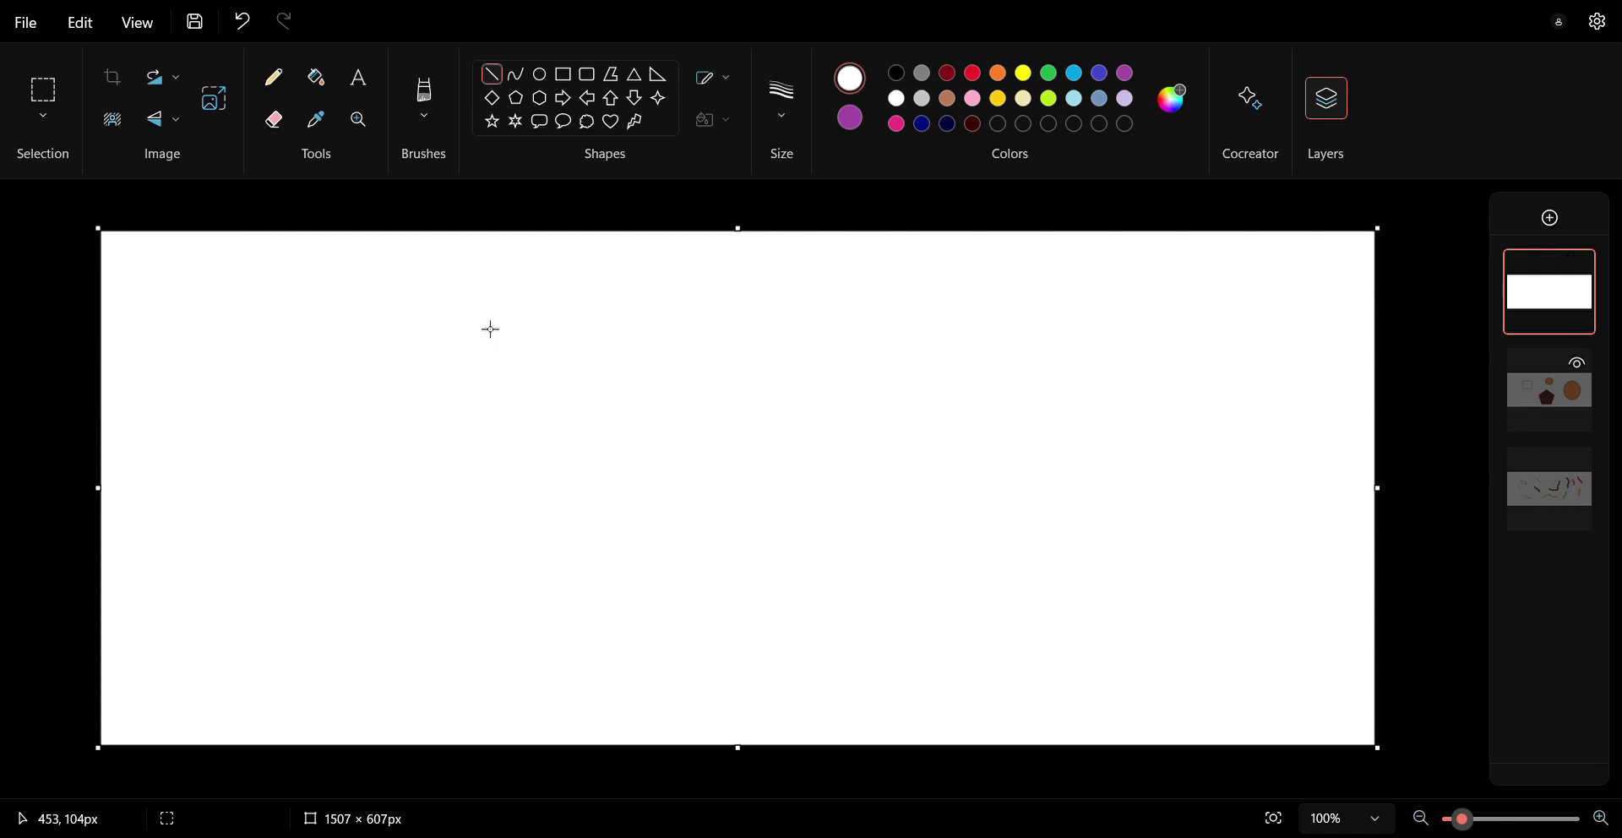
left_click_drag(284, 300, 372, 388)
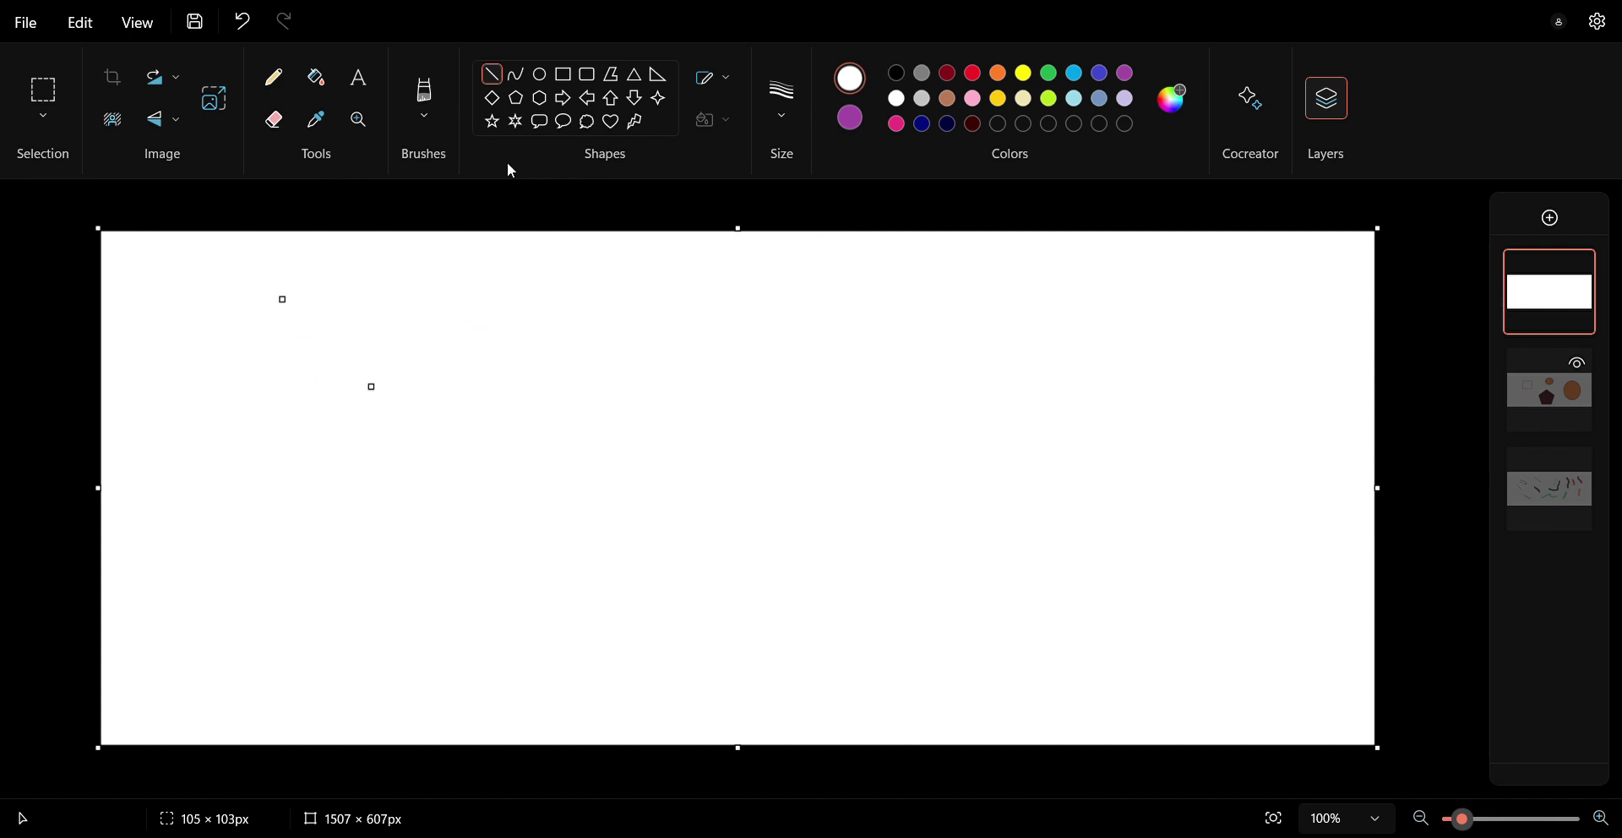
left_click(242, 22)
left_click(897, 74)
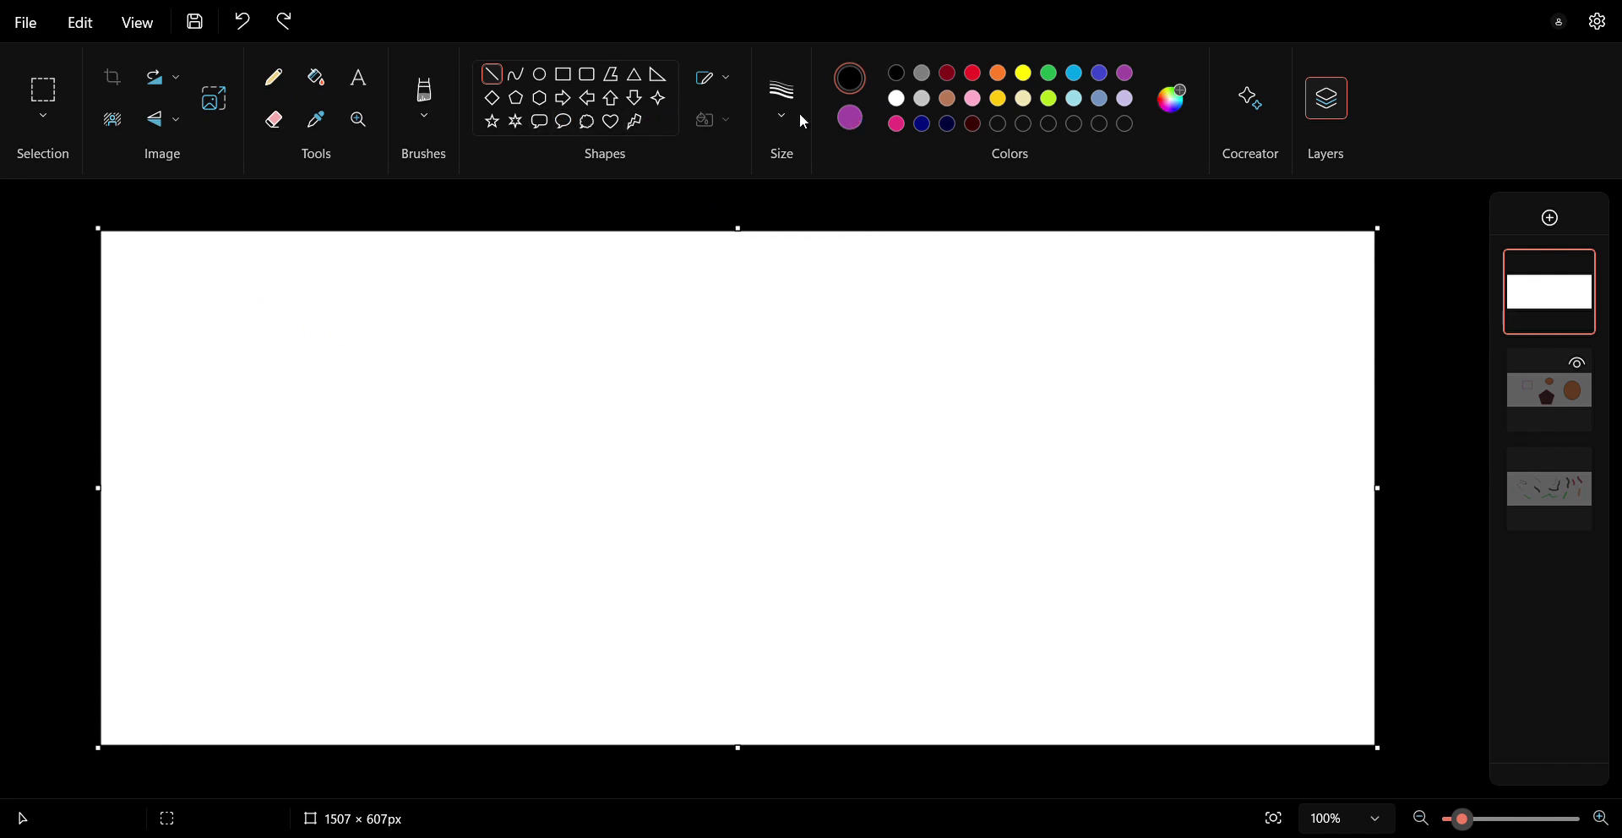
left_click(845, 124)
left_click(851, 78)
Draw three black line samples: a diagonal, a vertical, and a down-right diagonal.
mouse_move(505, 332)
left_mouse_down()
mouse_move(567, 391)
mouse_move(590, 443)
left_mouse_up()
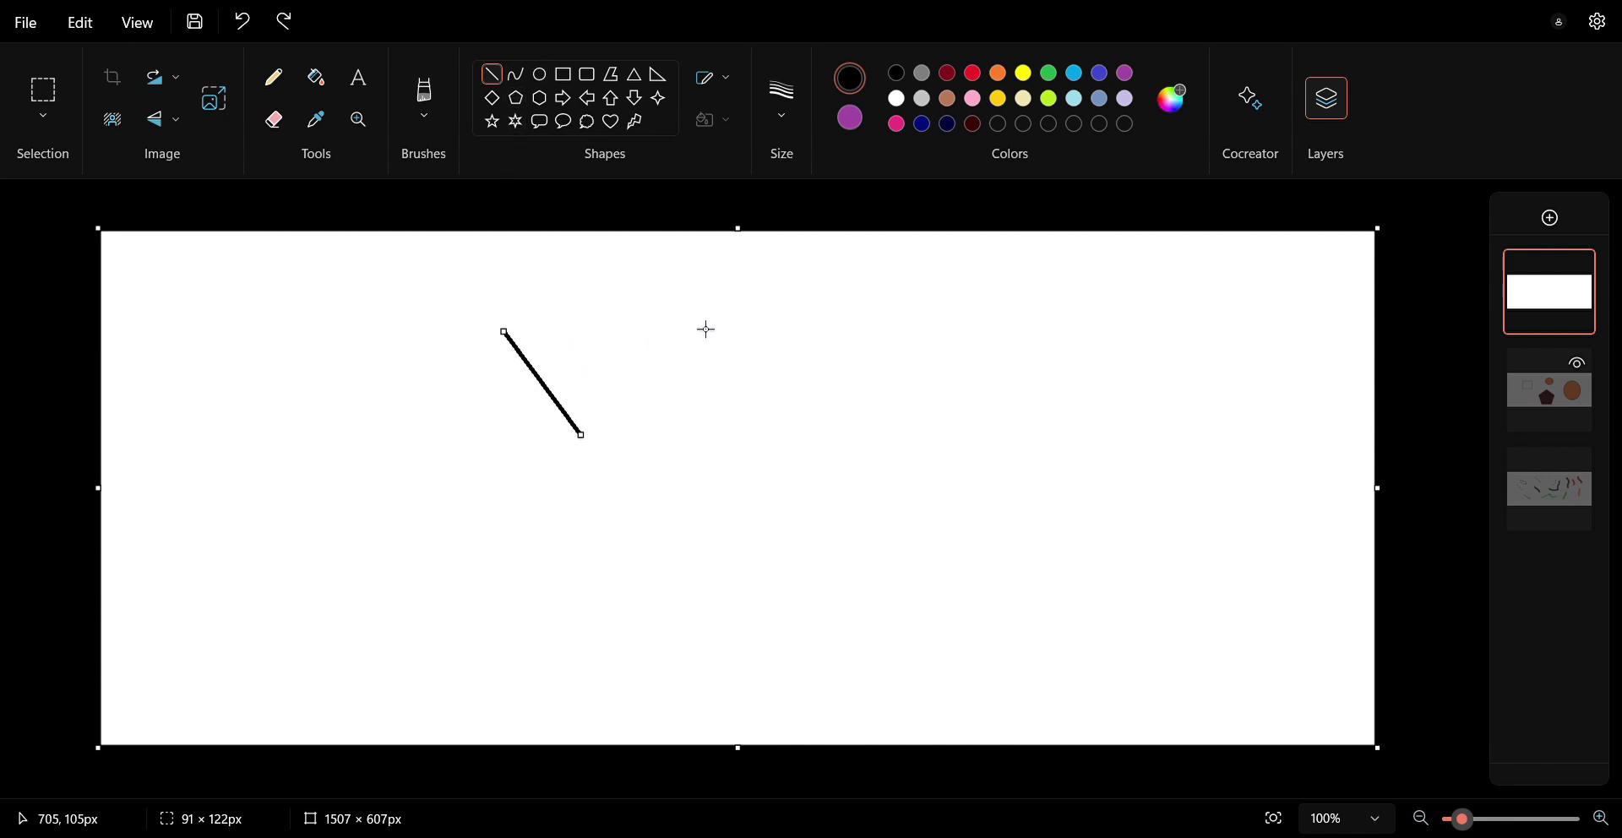
left_click_drag(698, 320, 695, 436)
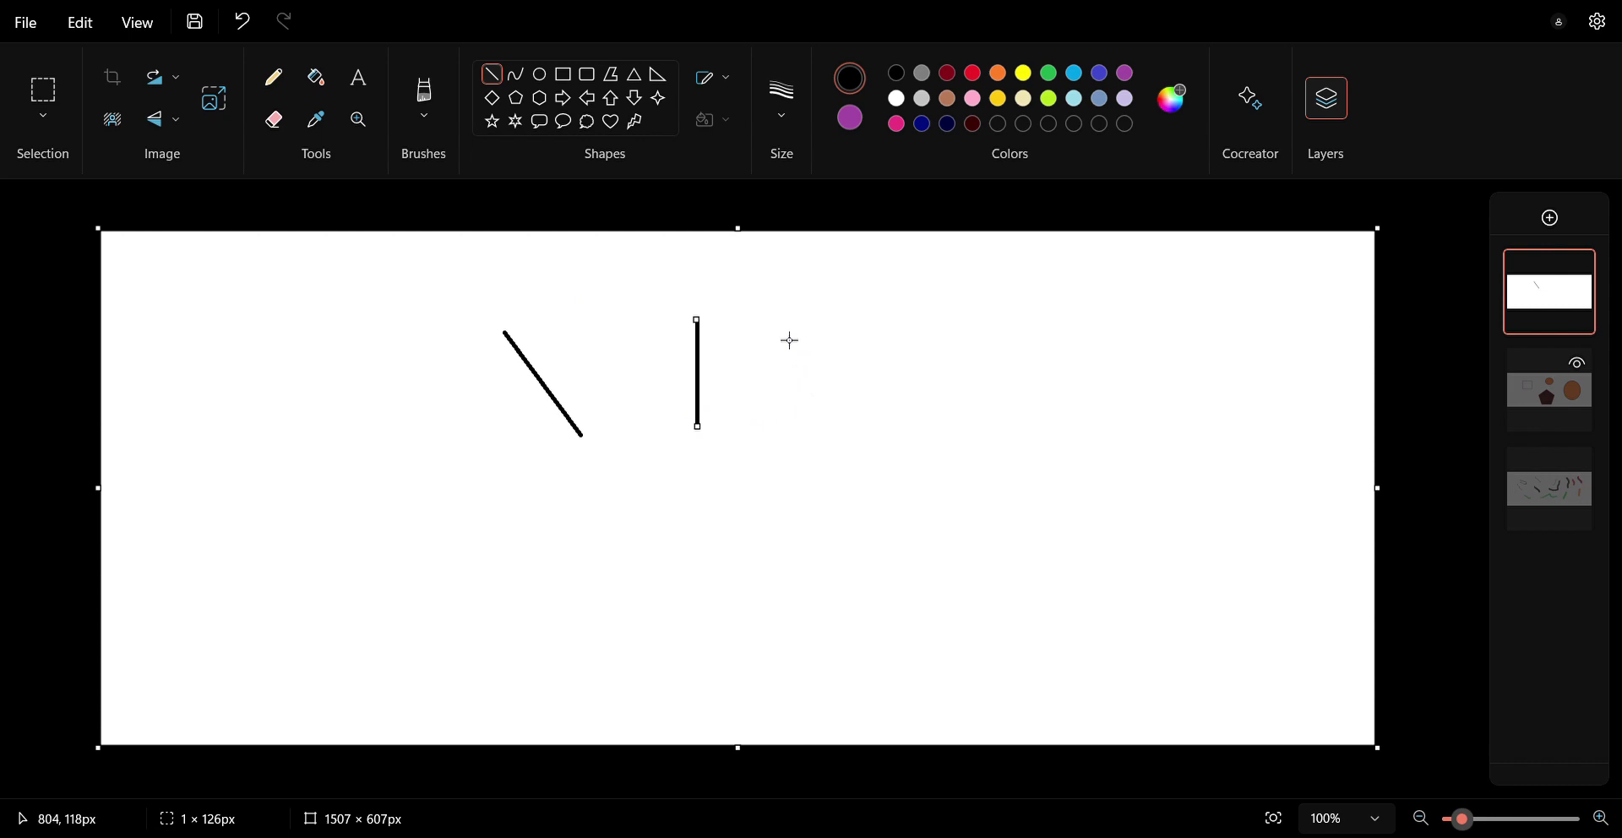
mouse_move(778, 330)
left_mouse_down()
mouse_move(869, 370)
mouse_move(887, 407)
left_mouse_up()
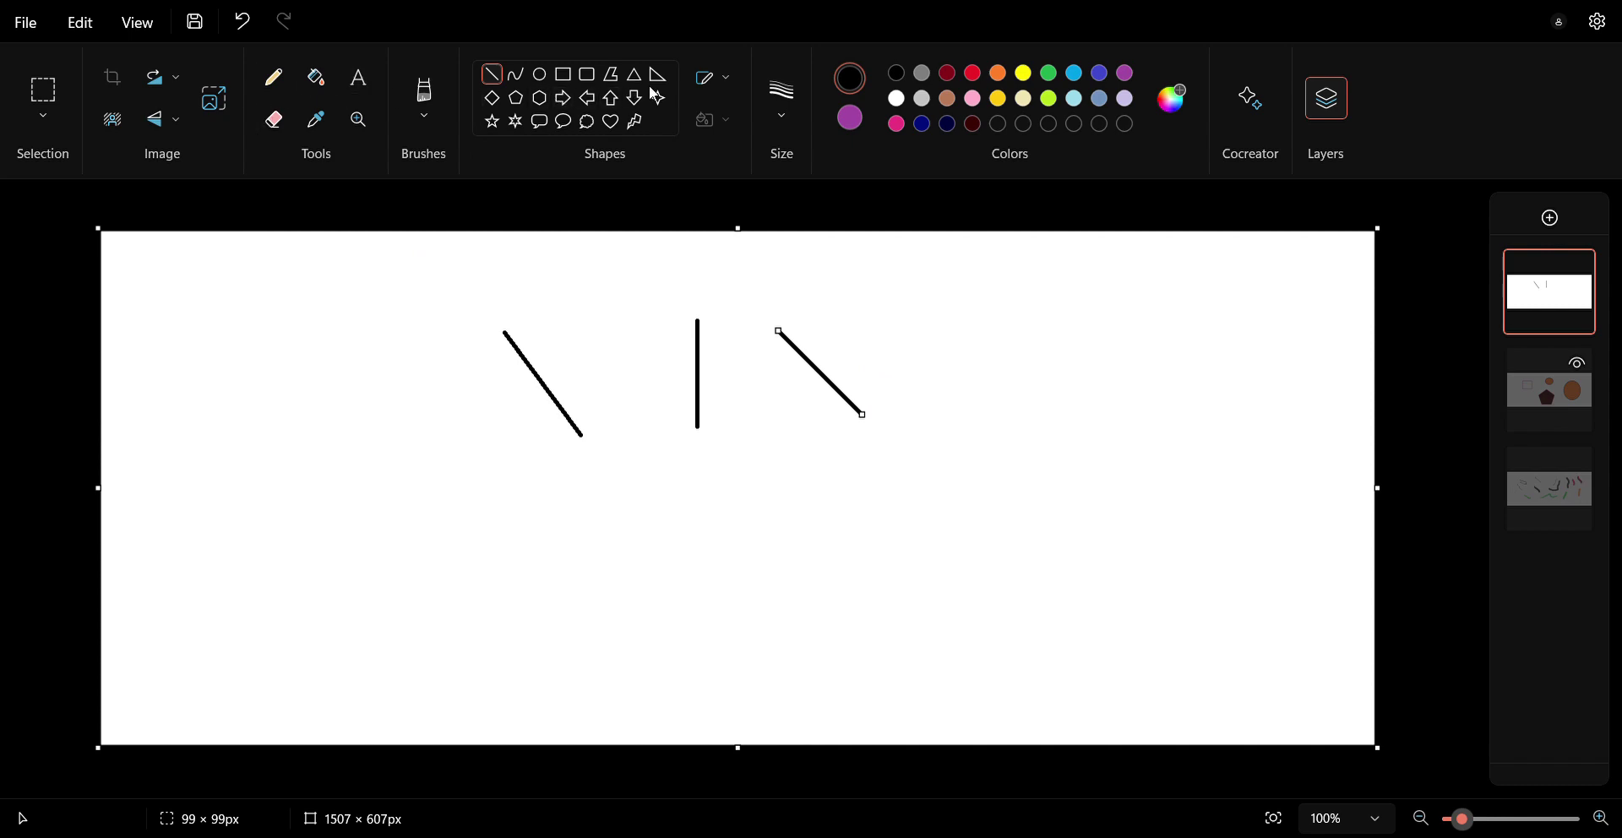
Zoom the canvas in to 130%.
left_click(359, 119)
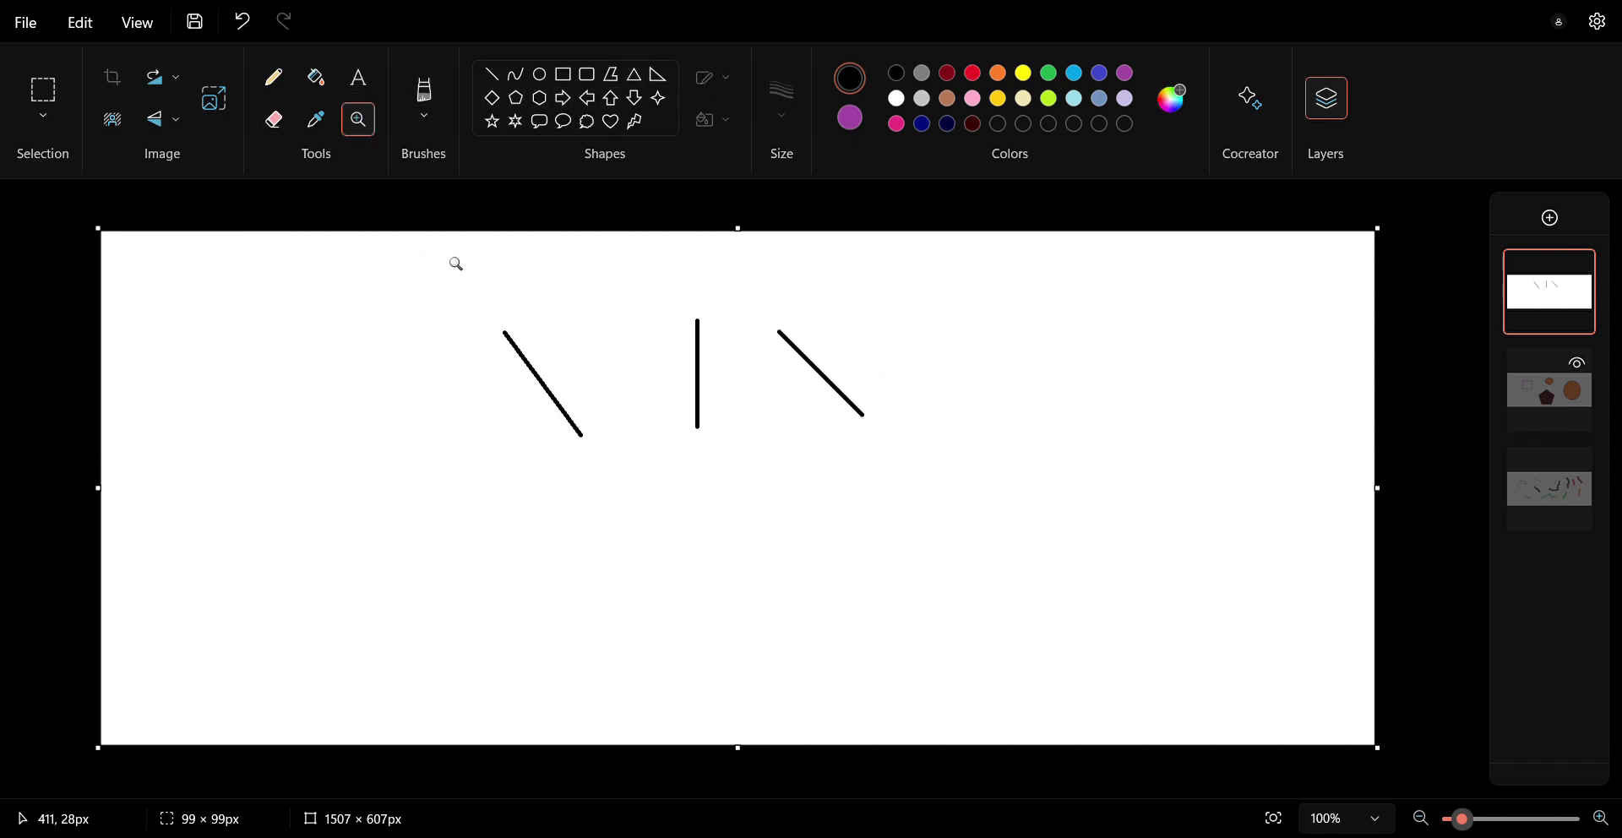
left_click(539, 375)
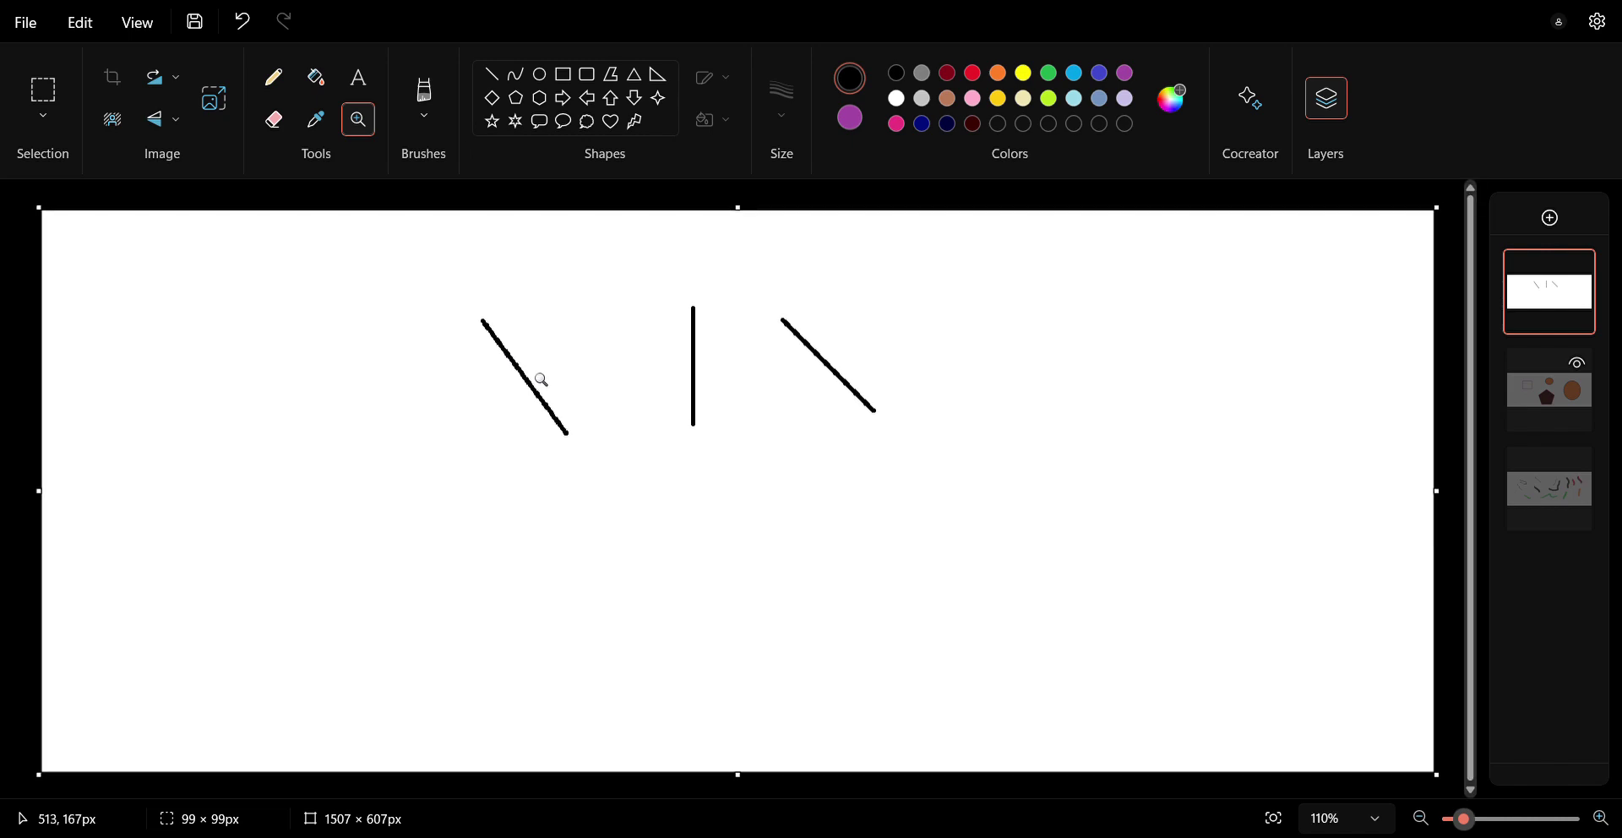
left_click(530, 384)
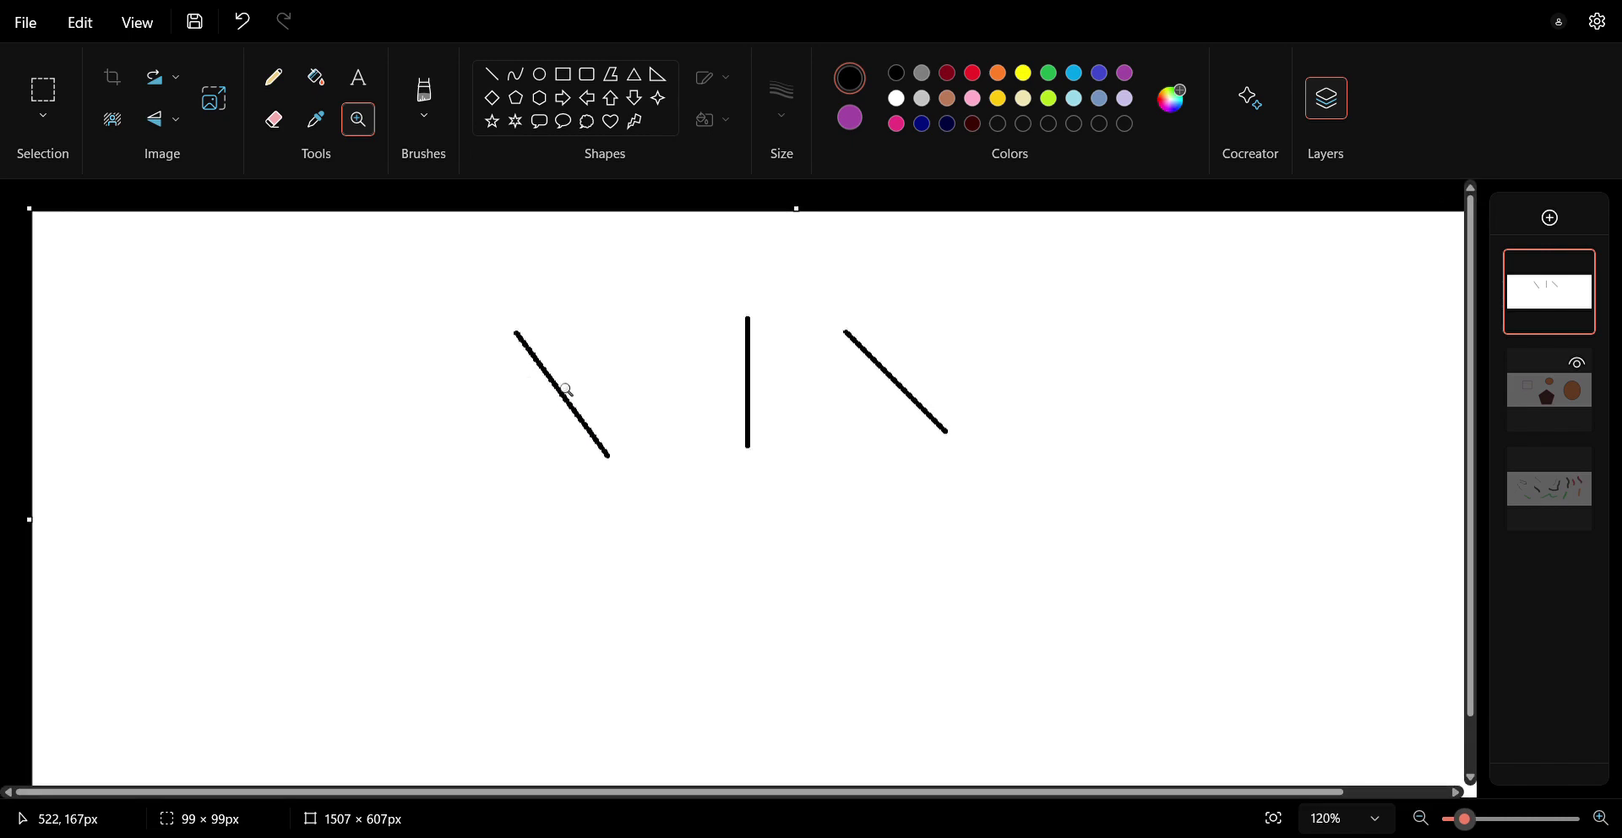
left_click(564, 390)
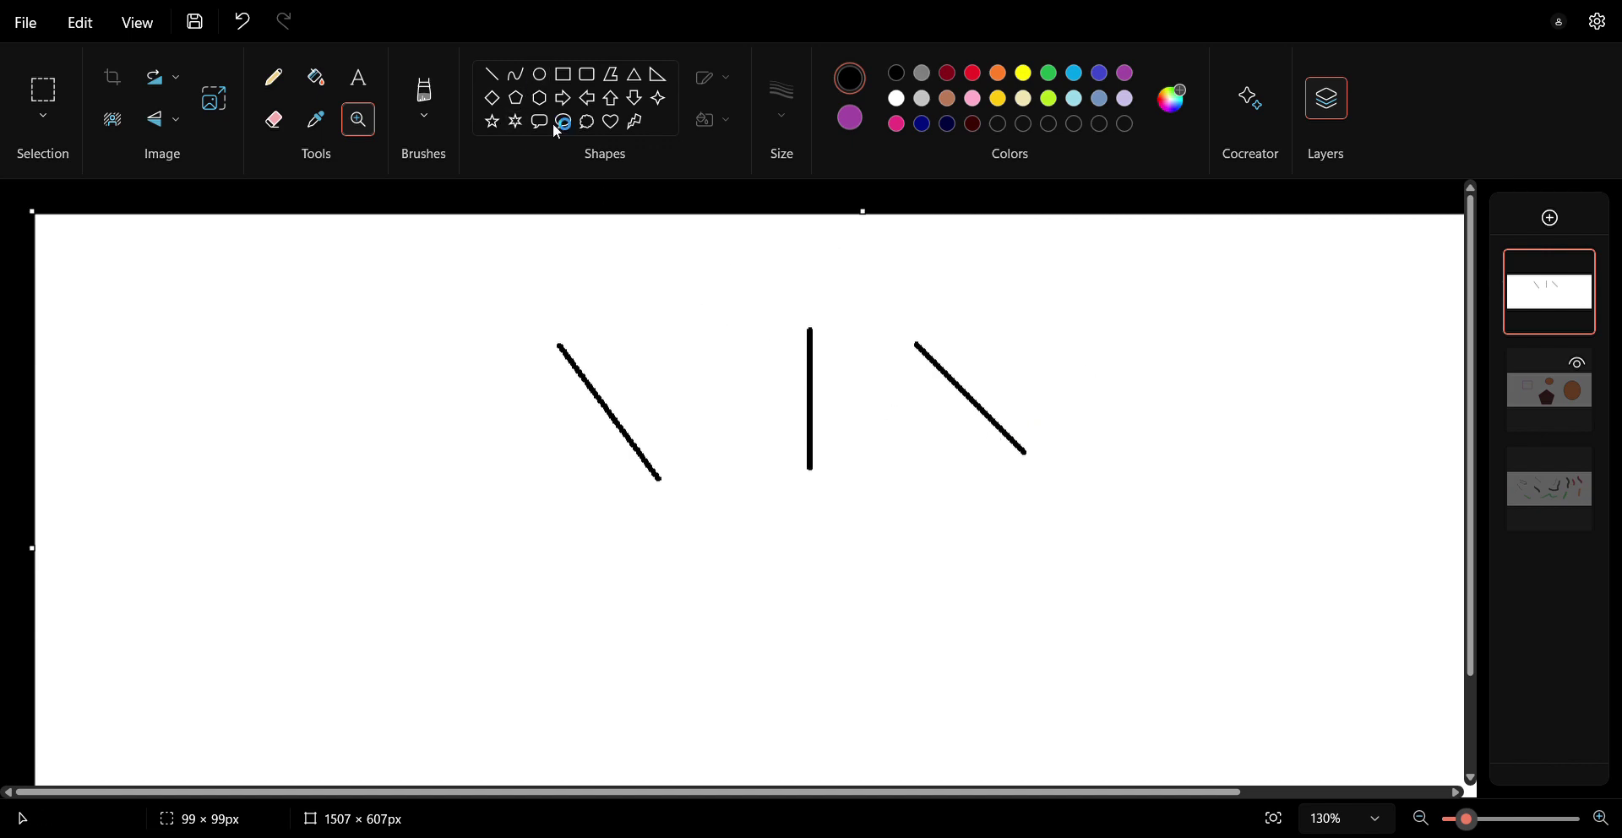
Undo the last two lines and draw a new straight line to start a curve.
left_click(250, 29)
left_click(250, 29)
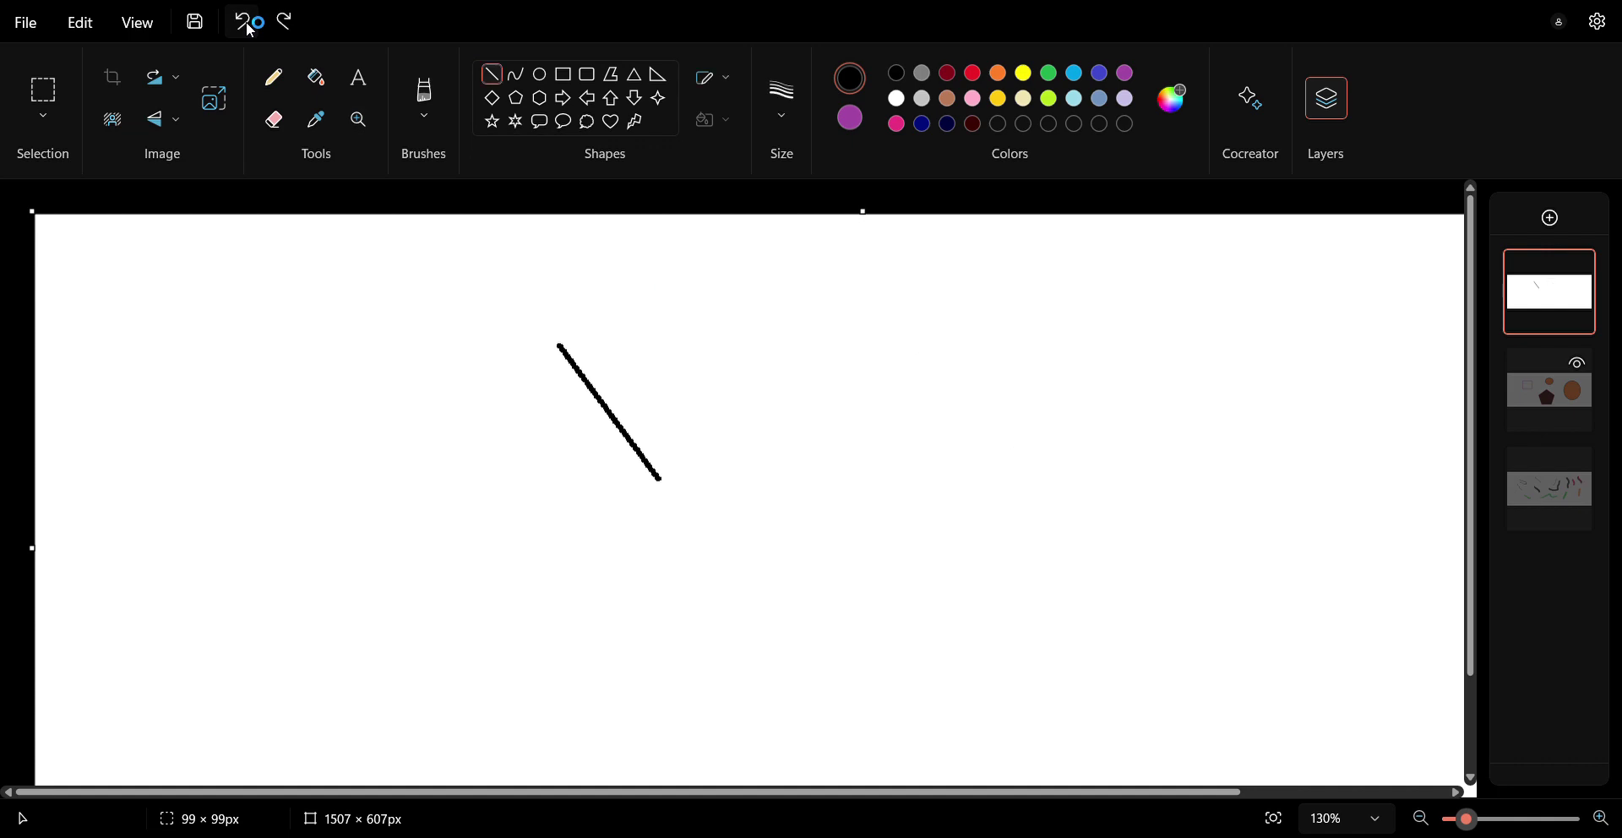
left_click(517, 76)
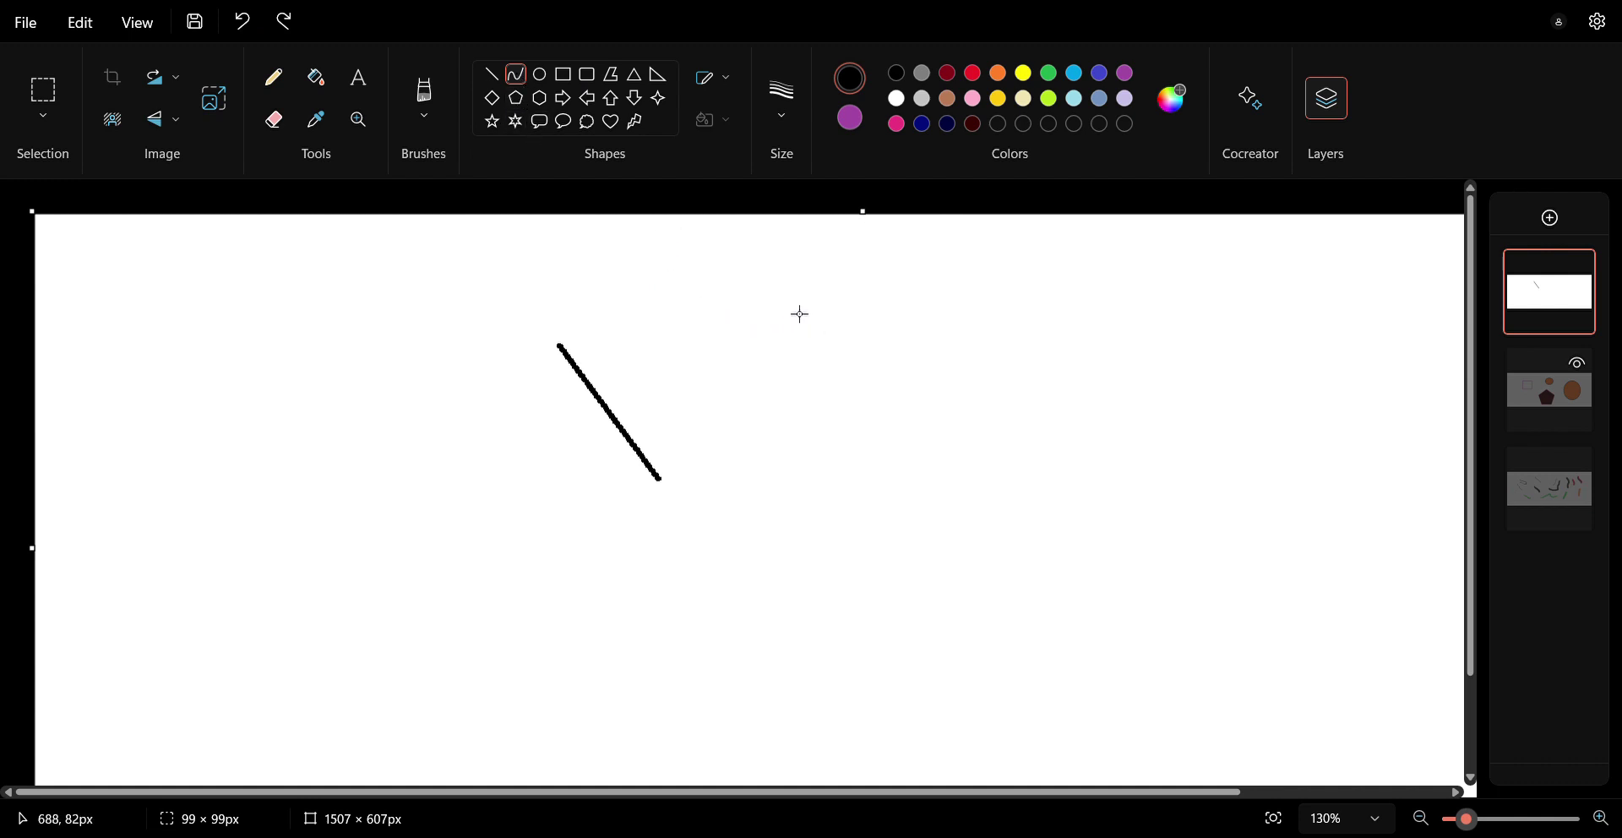
left_click_drag(800, 314, 907, 467)
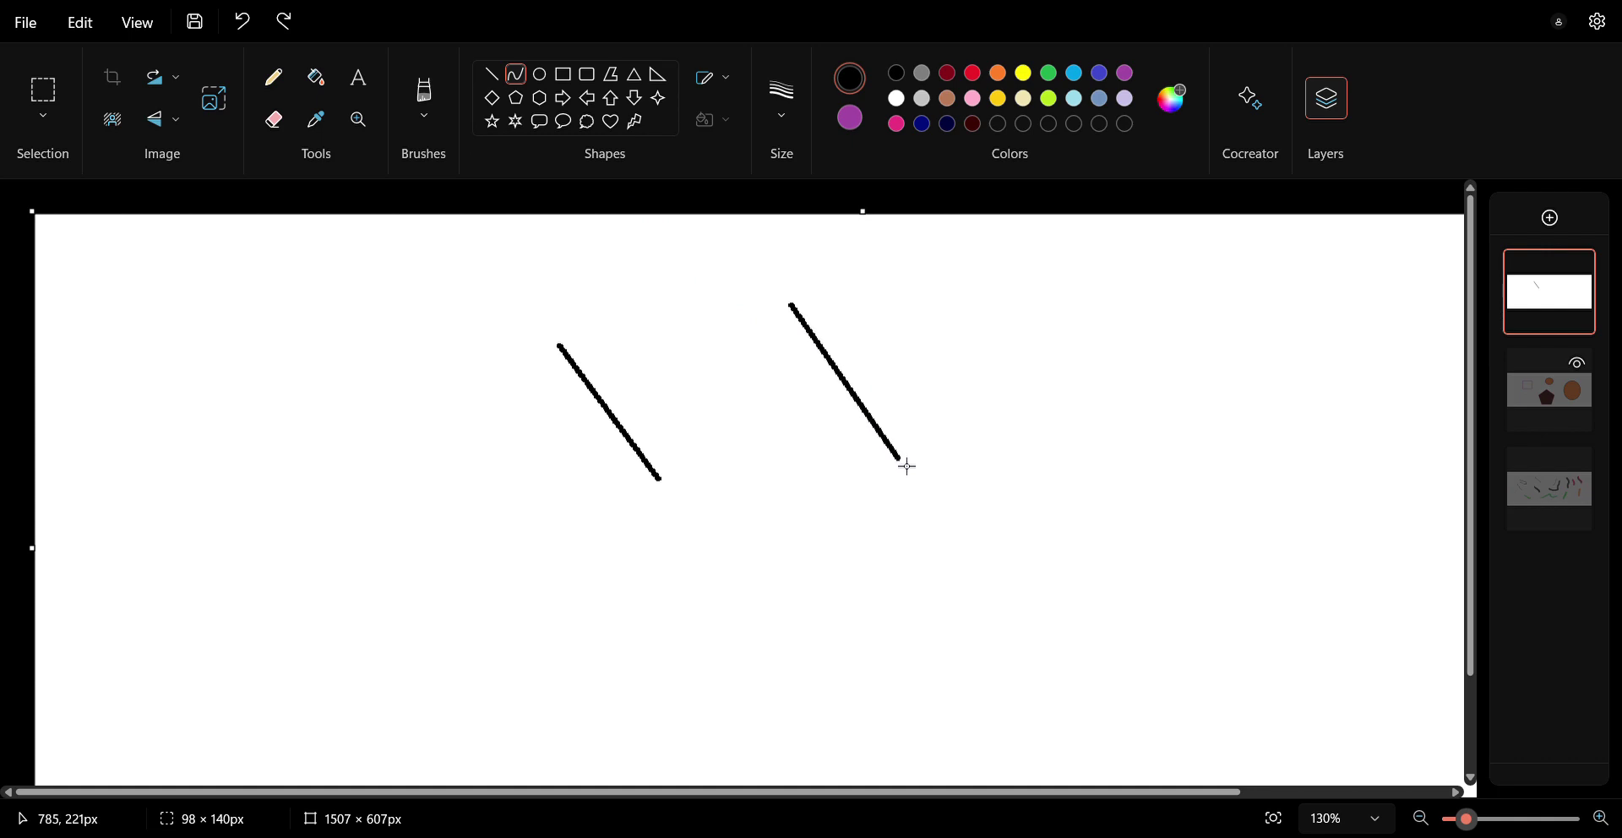
Bend the new line into a left-bowing hooked curve beside the straight diagonal.
left_click_drag(907, 466, 904, 463)
left_click_drag(848, 389, 729, 416)
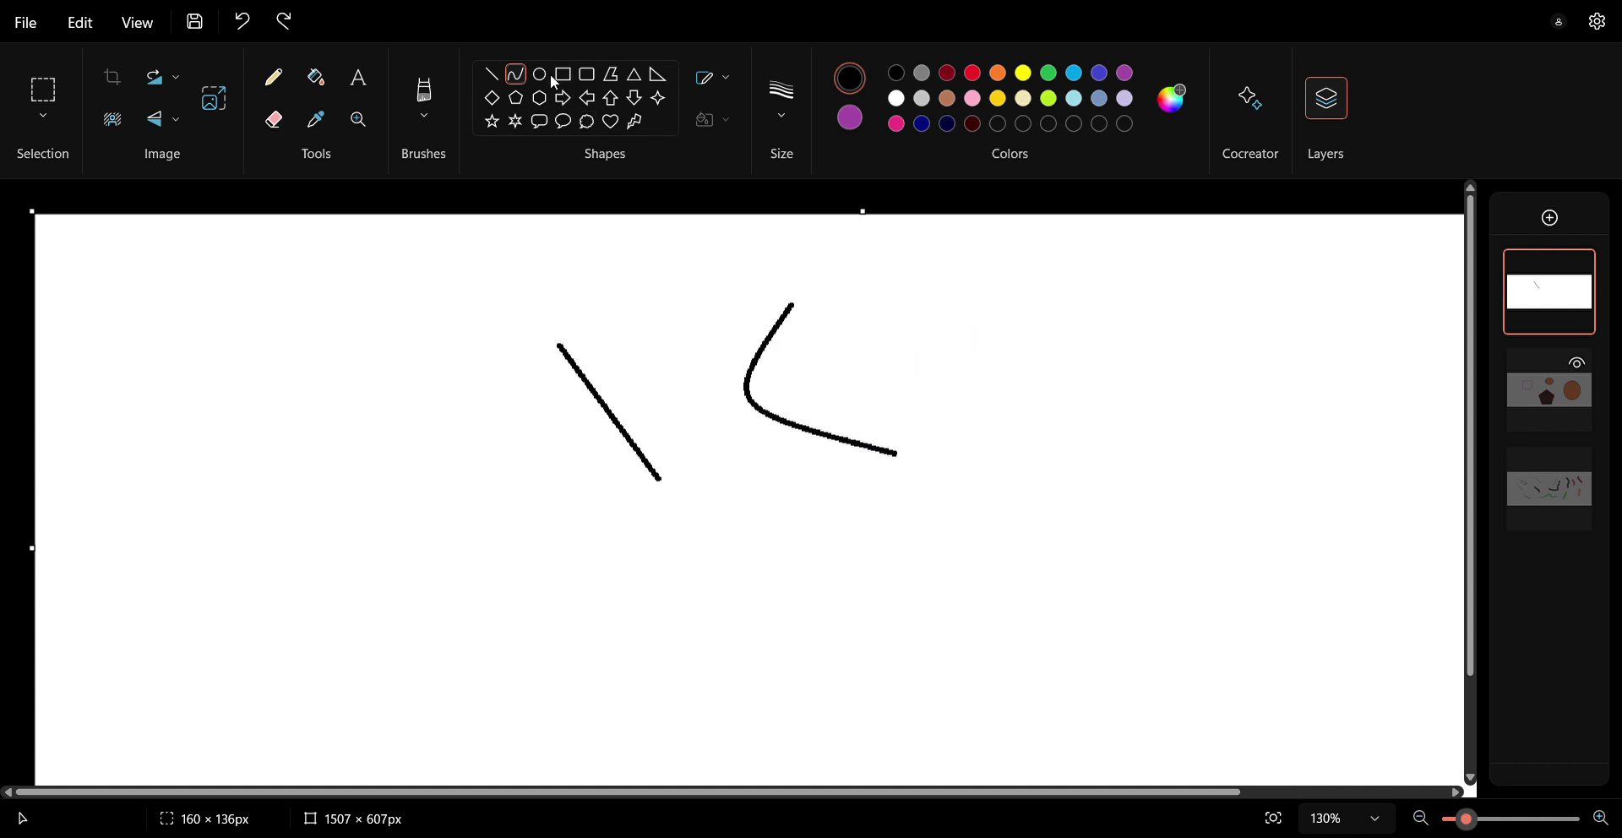
Draw a circle right of the curve and set Color 2 to white.
left_click(541, 75)
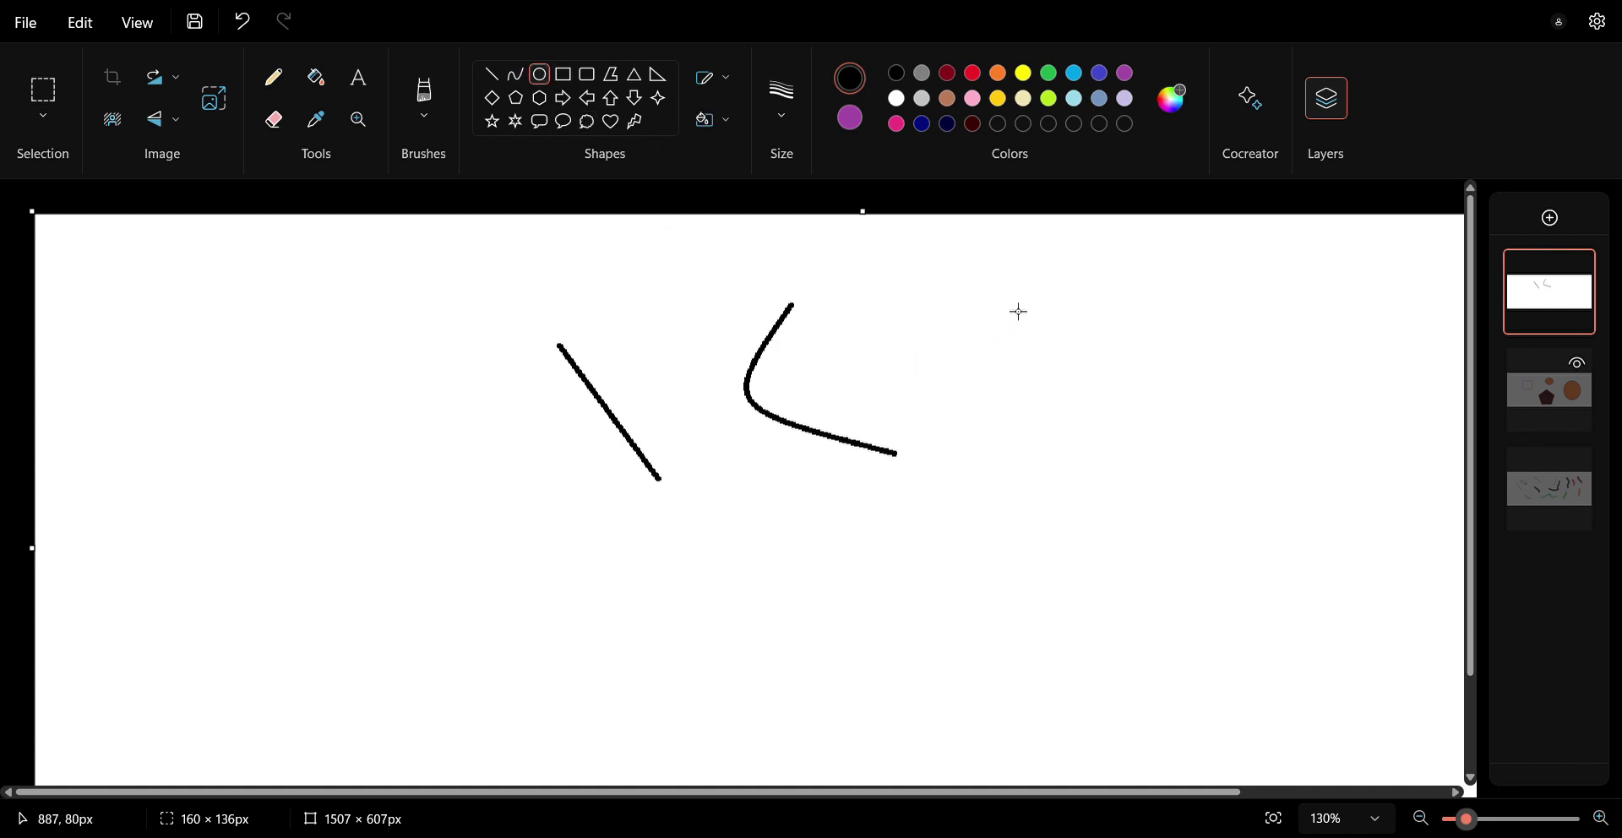
left_click_drag(1009, 300, 1122, 417)
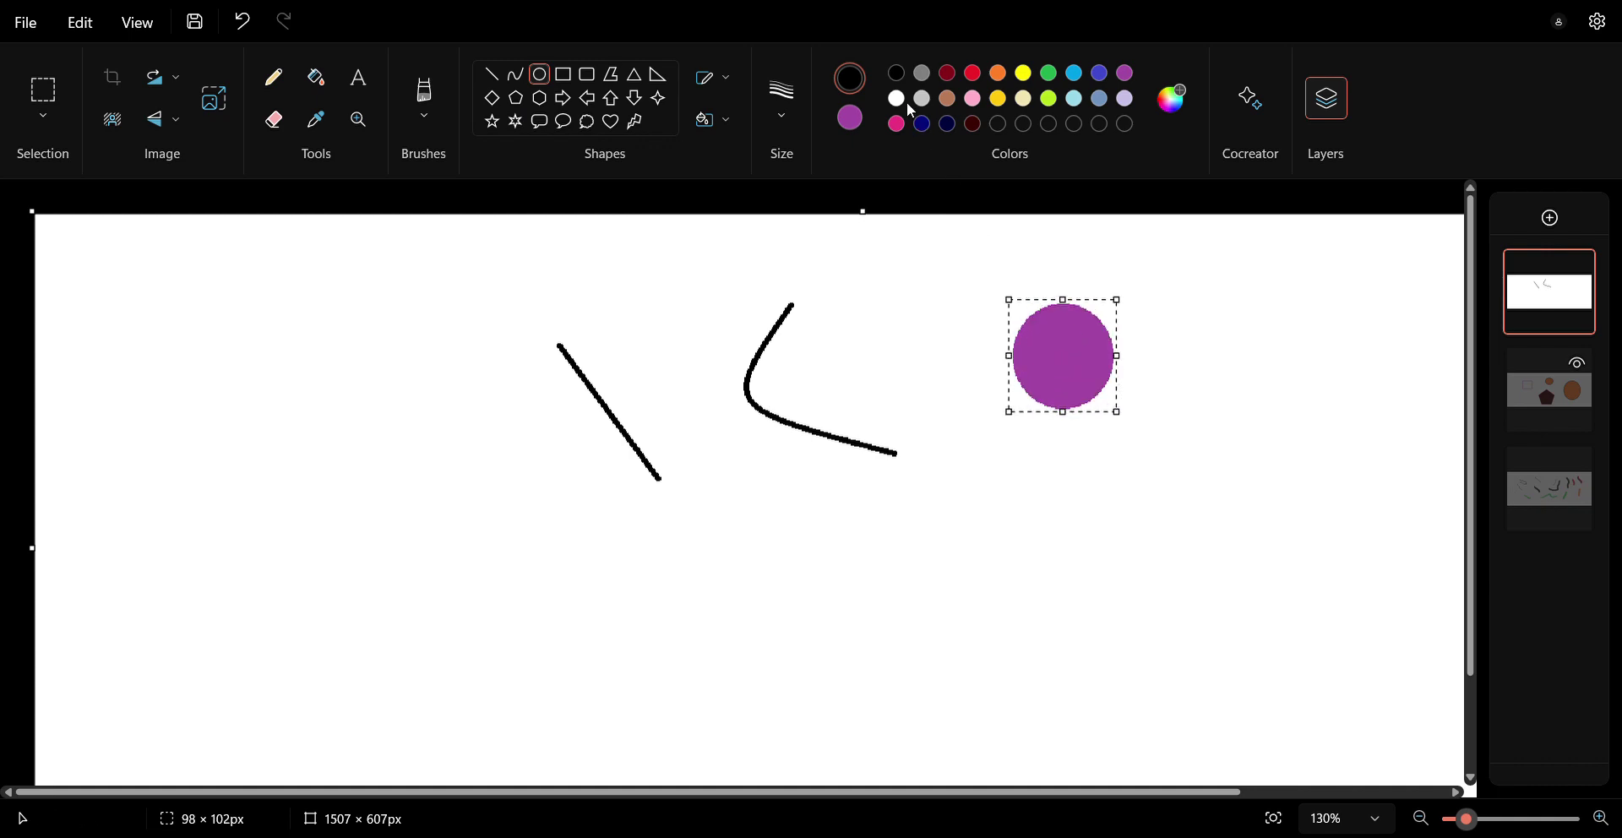
left_click(850, 118)
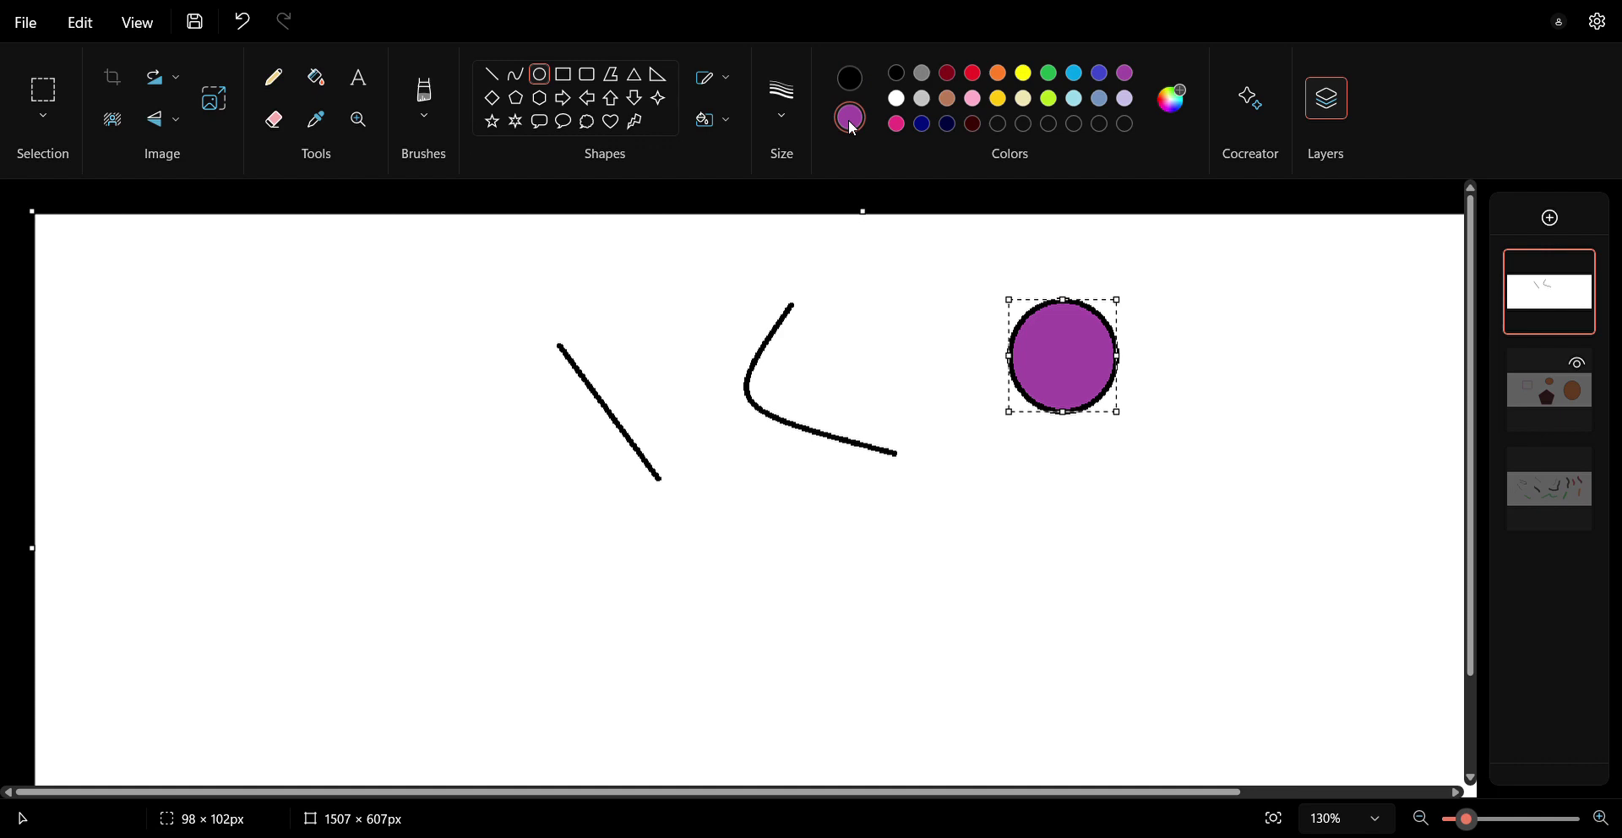
left_click(896, 105)
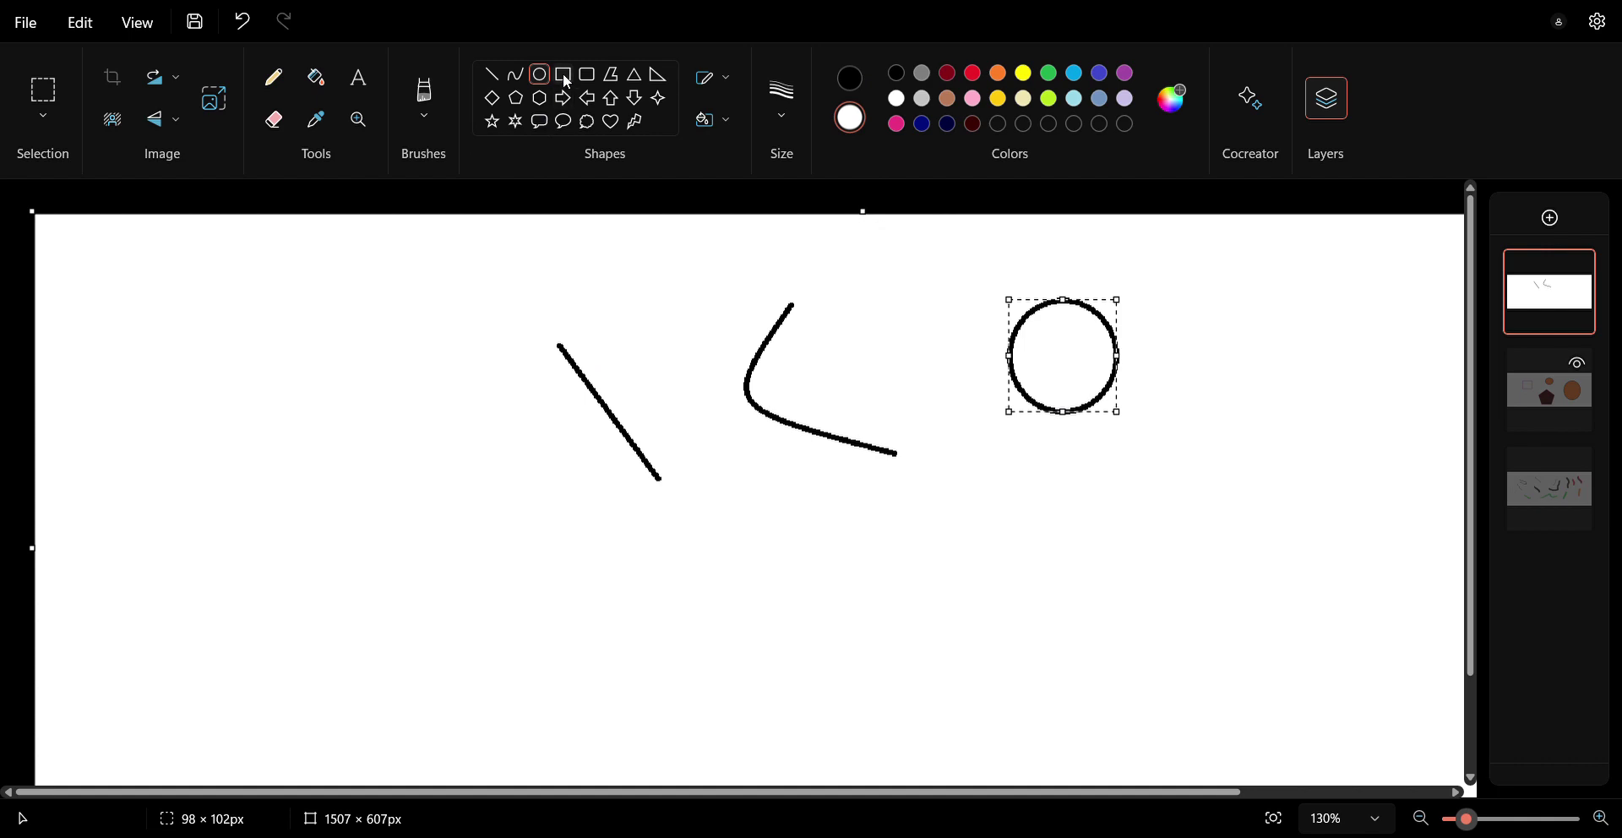
Draw a rectangle on the left side and a rounded rectangle beside it.
left_click(566, 77)
left_click_drag(225, 368, 315, 471)
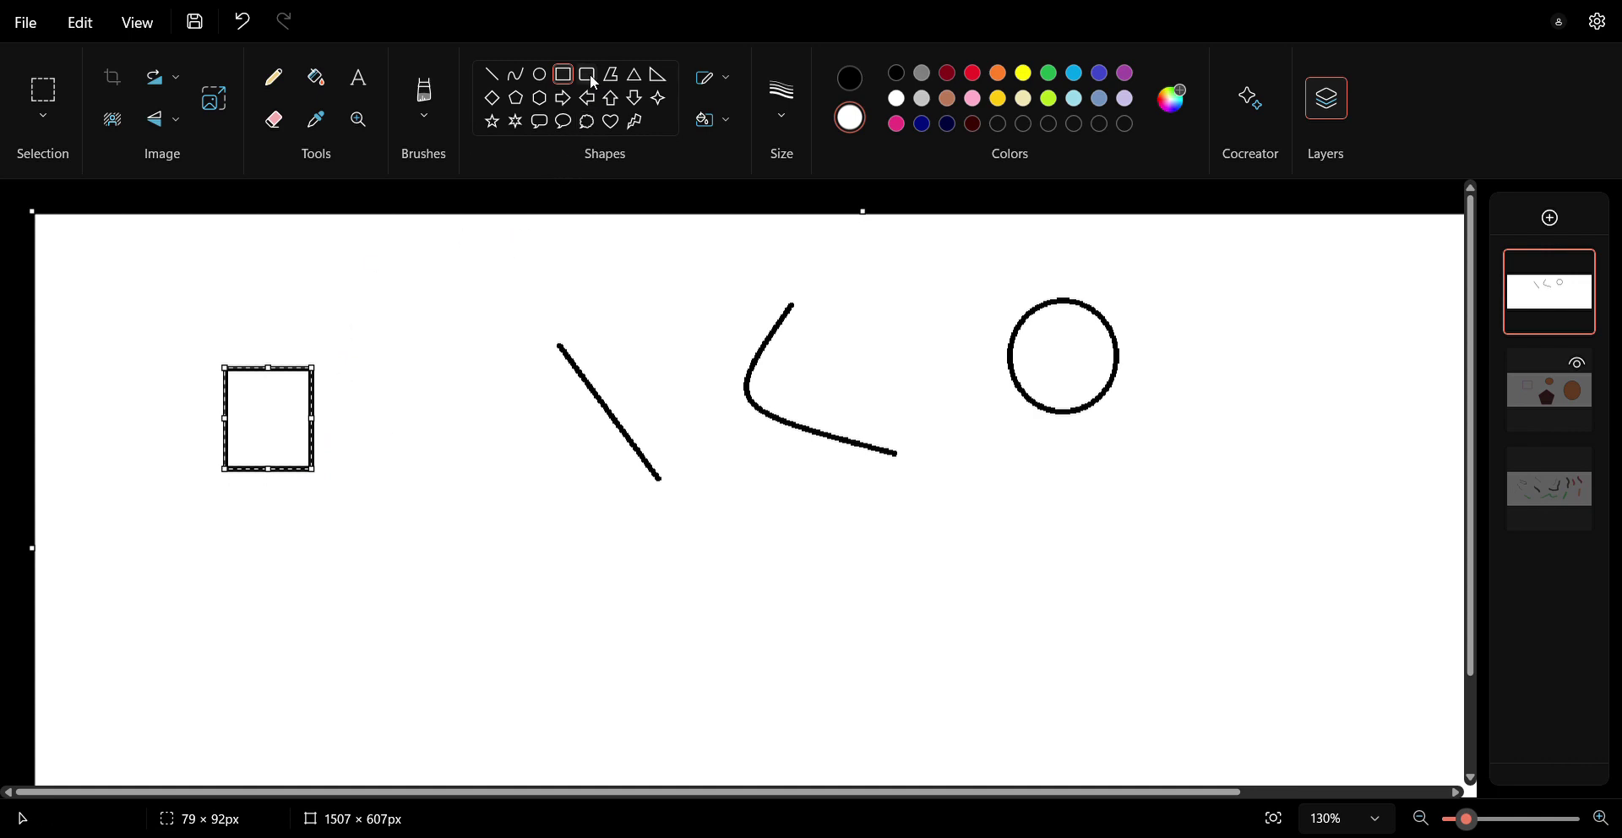
left_click(594, 81)
mouse_move(429, 424)
left_mouse_down()
mouse_move(489, 544)
mouse_move(505, 539)
left_mouse_up()
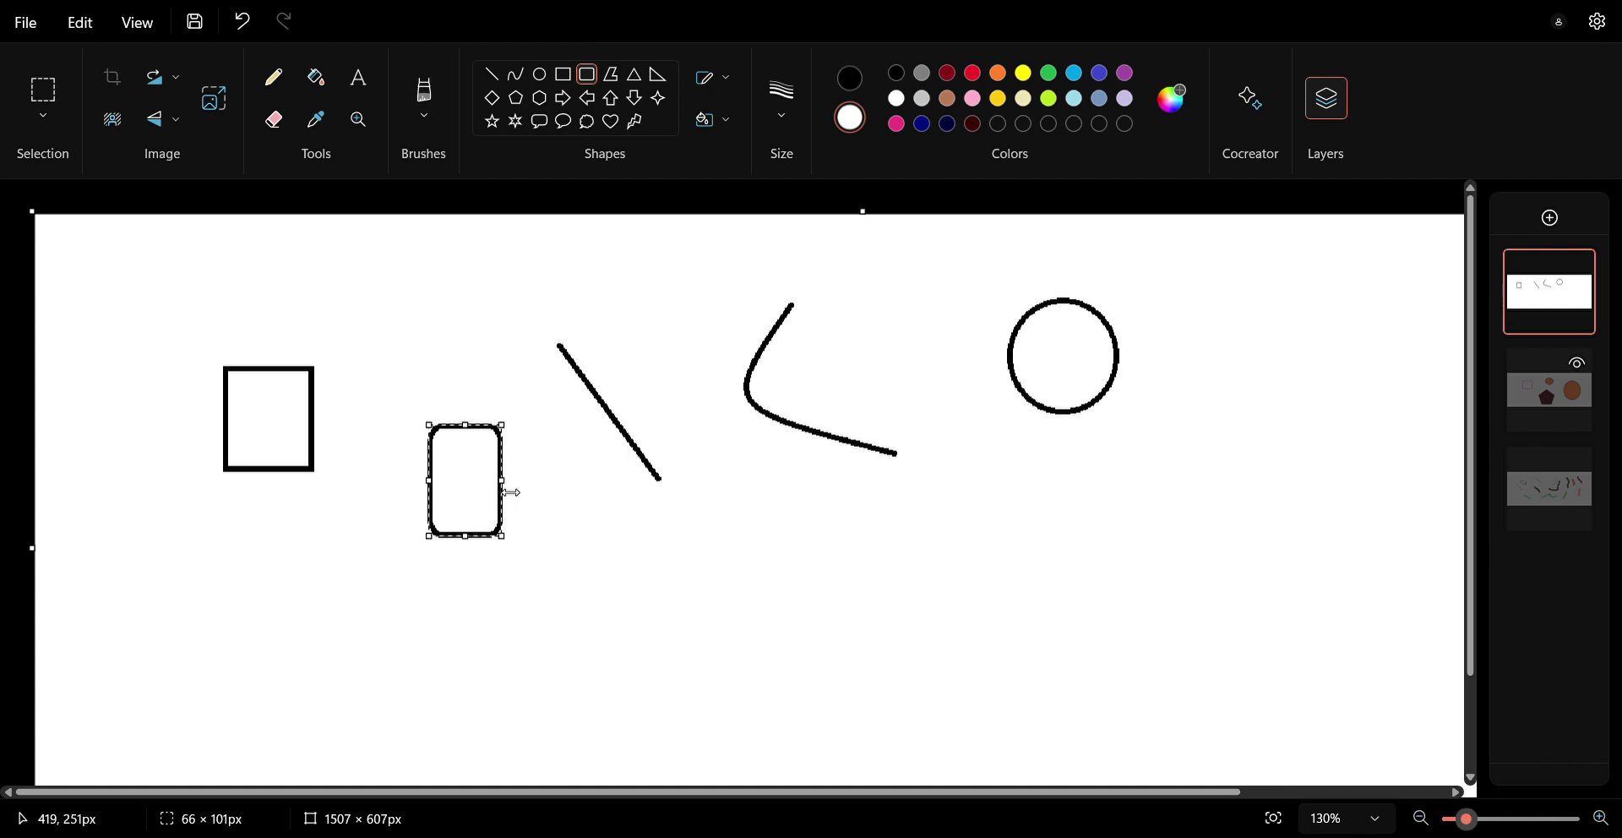
left_click(608, 544)
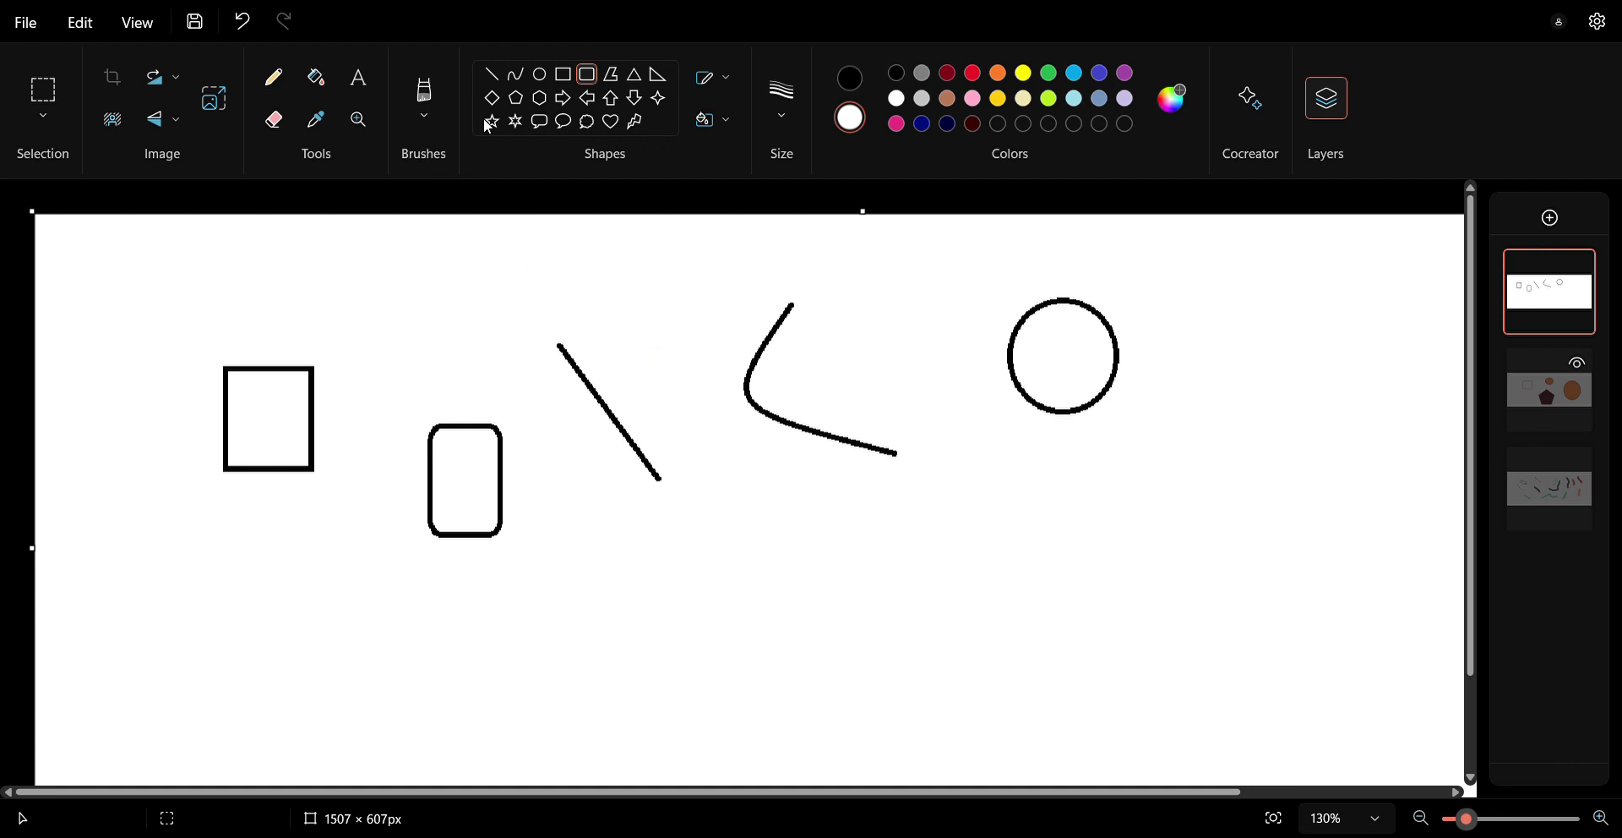
Zoom the canvas in to 160%.
left_click(373, 122)
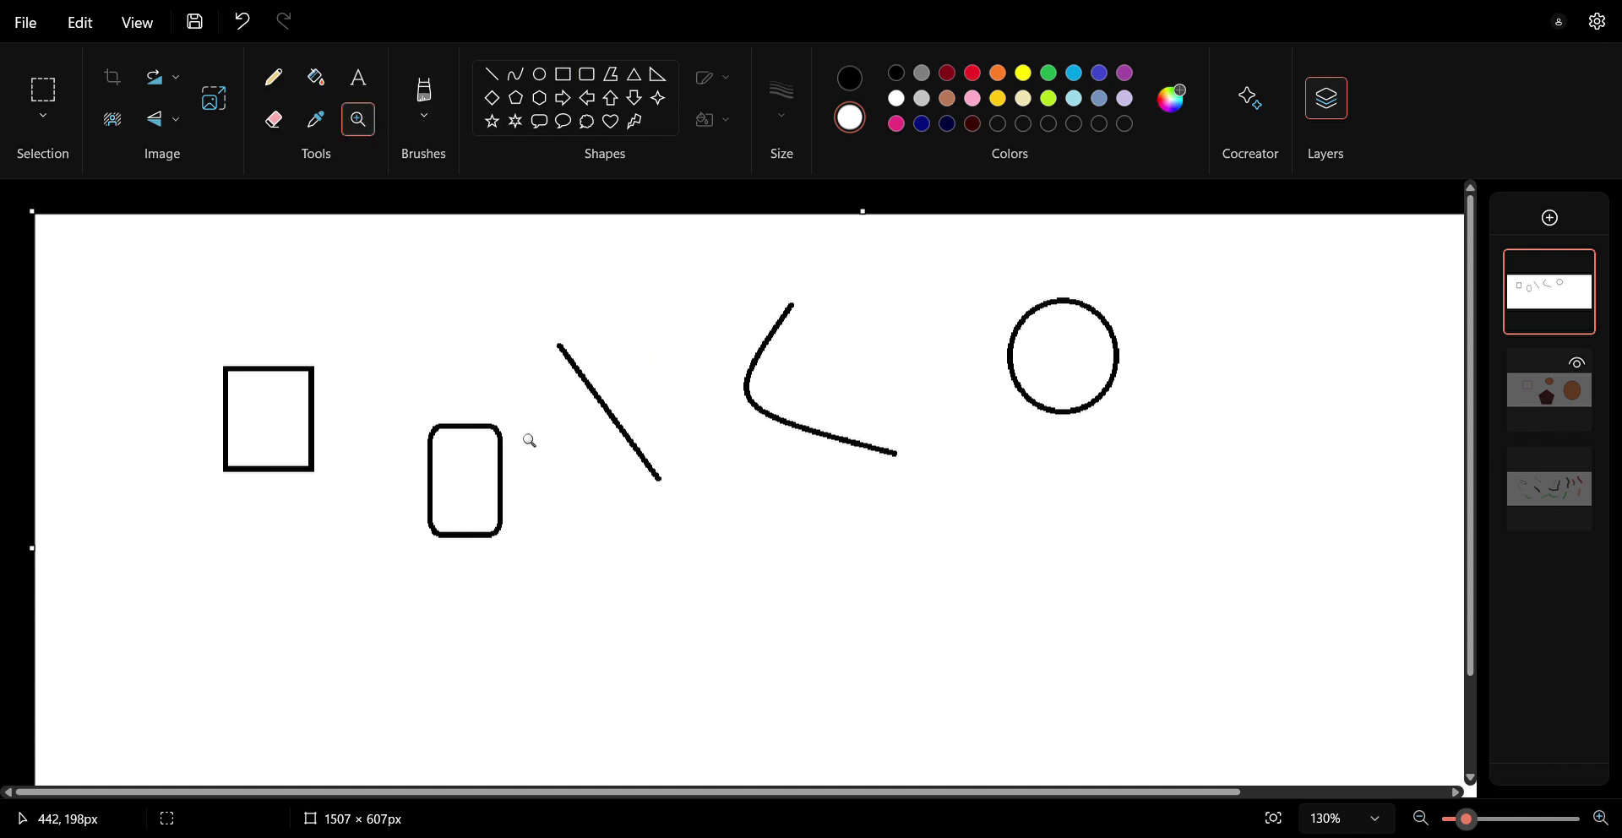
left_click(504, 438)
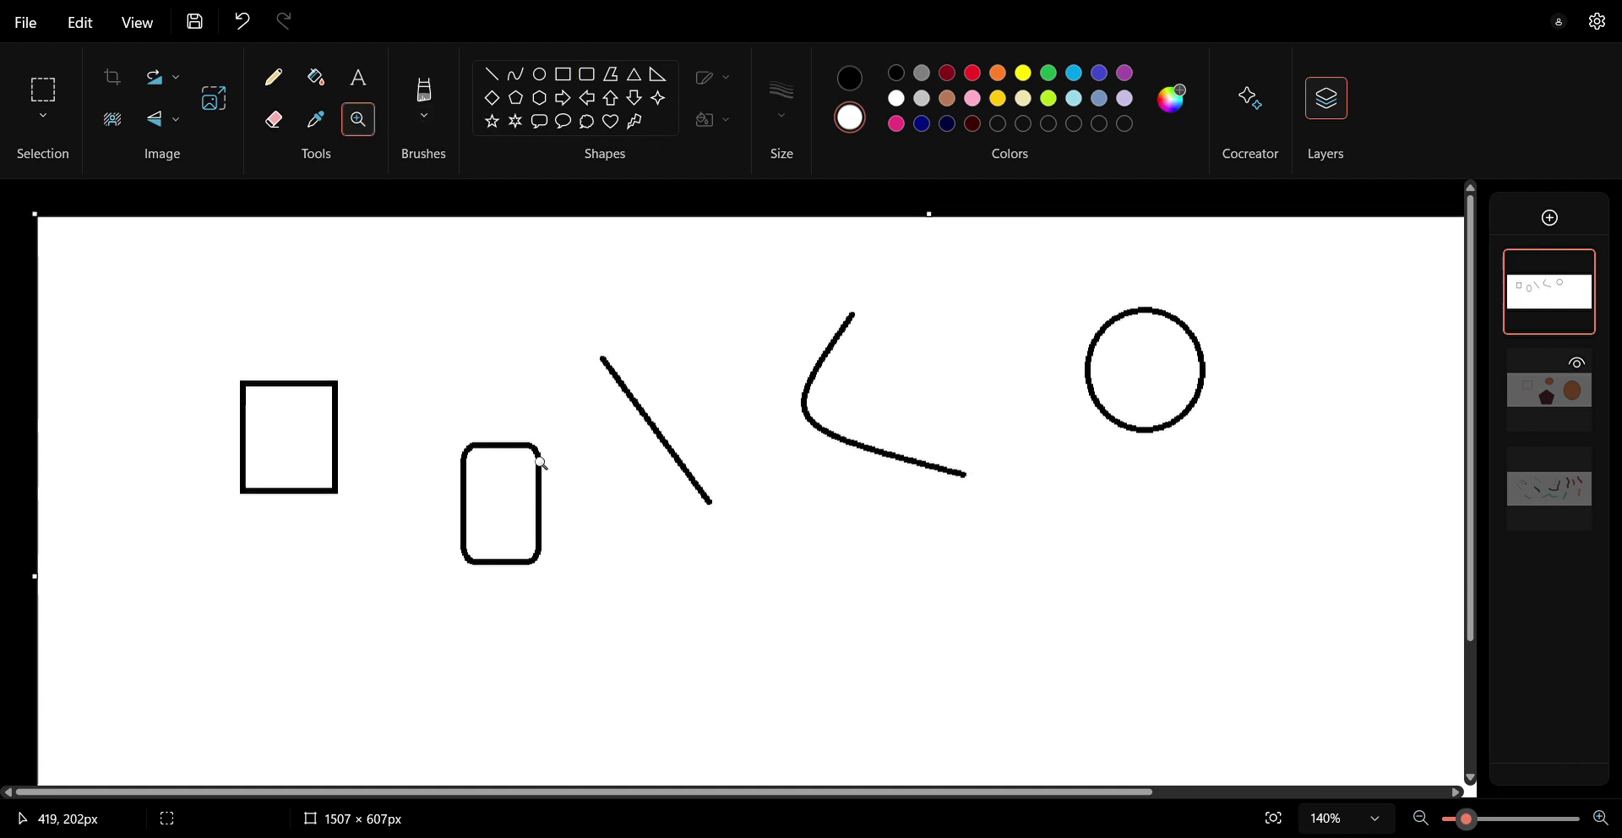
left_click(535, 463)
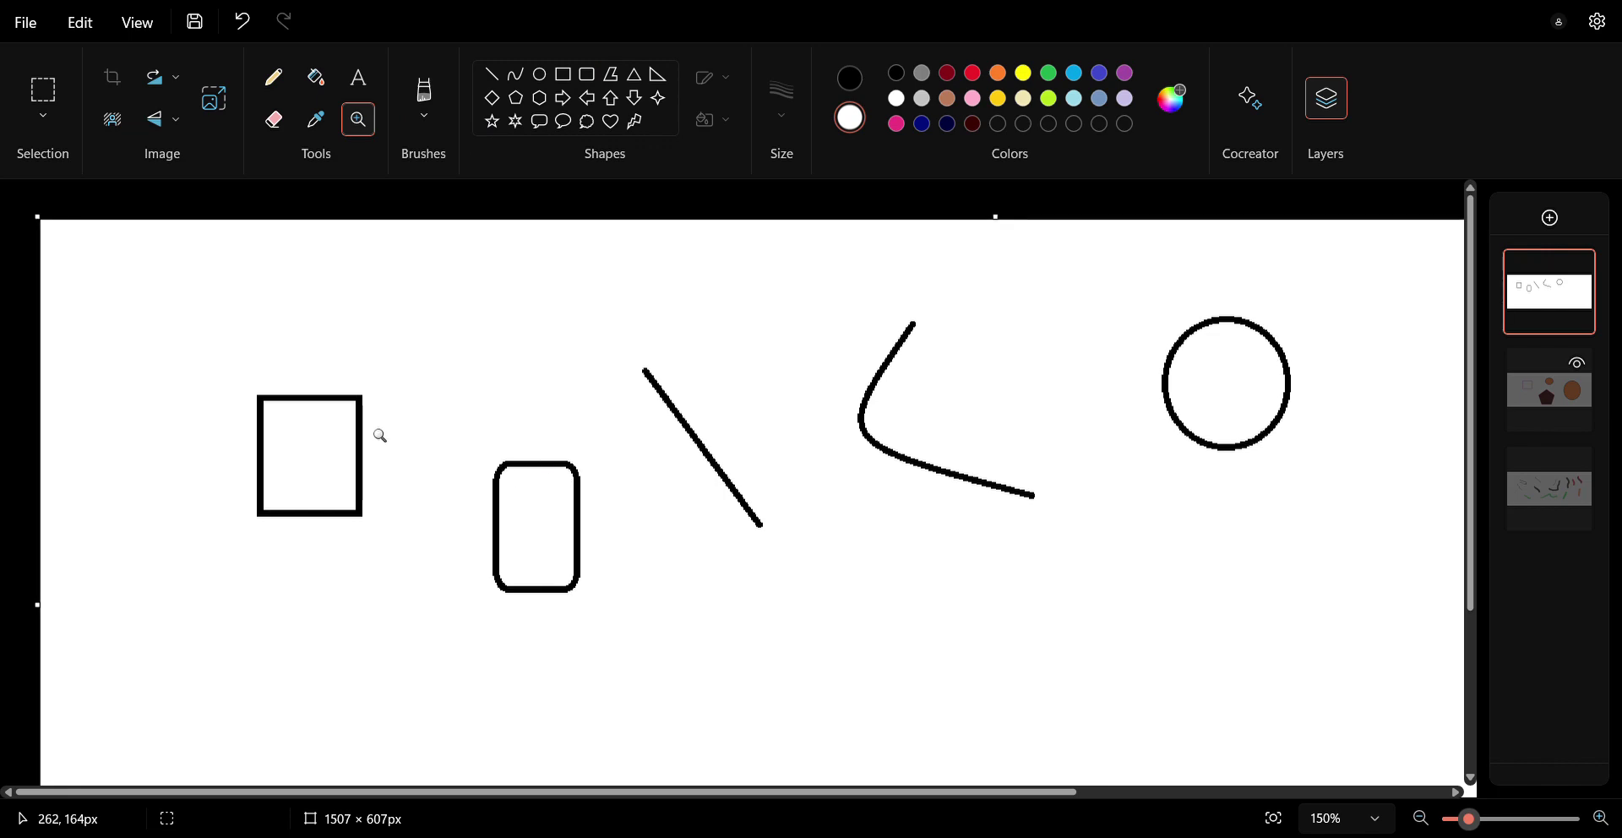
left_click(363, 405)
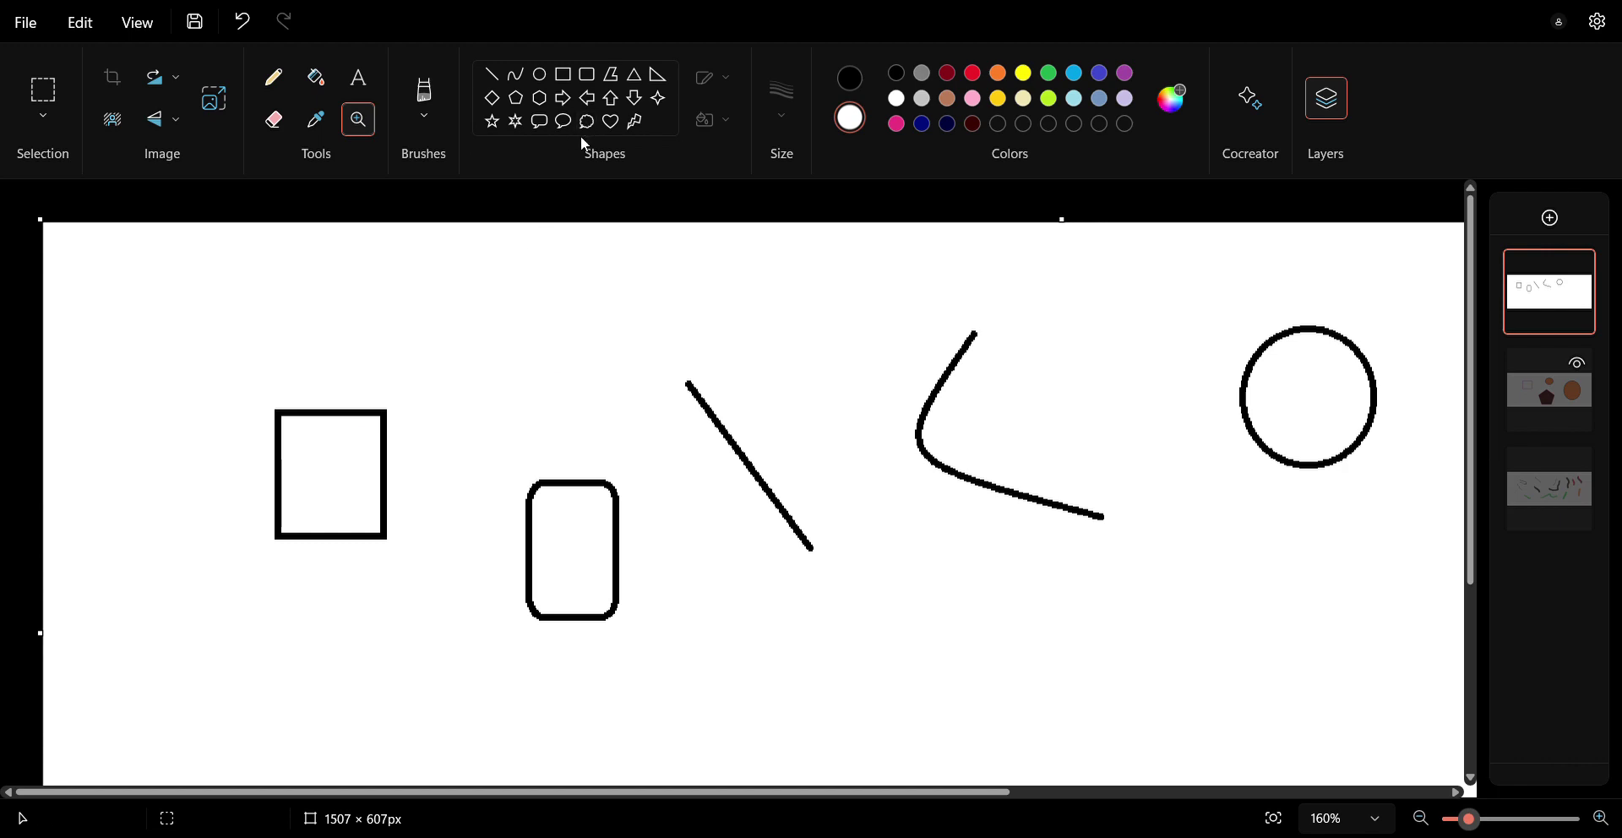
left_click(615, 79)
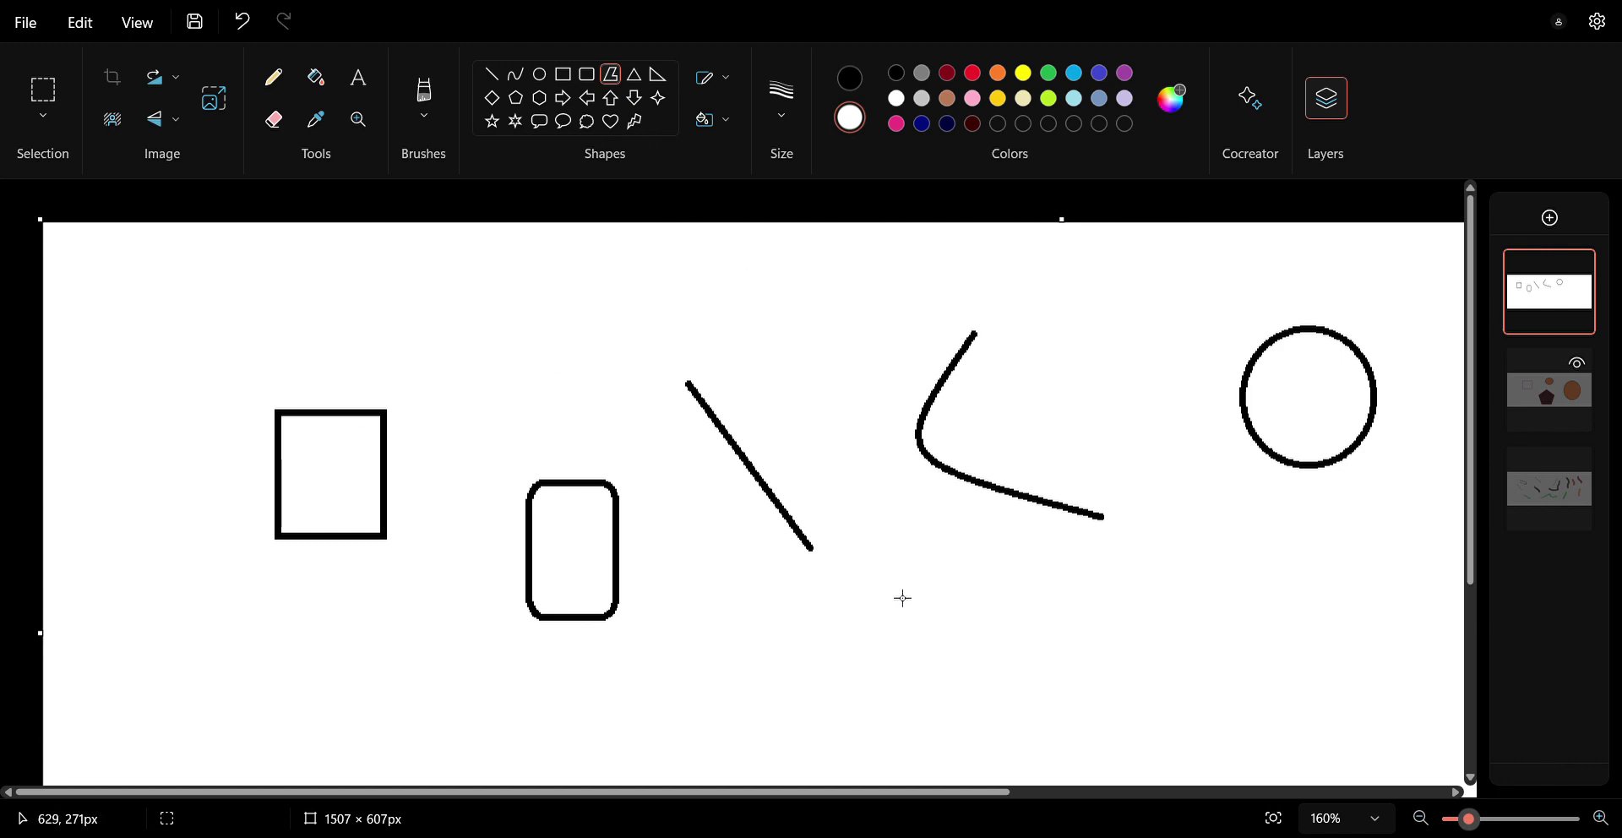
Draw a three-sided polygon below the curve and an upright triangle at top left.
left_click_drag(903, 598, 1021, 664)
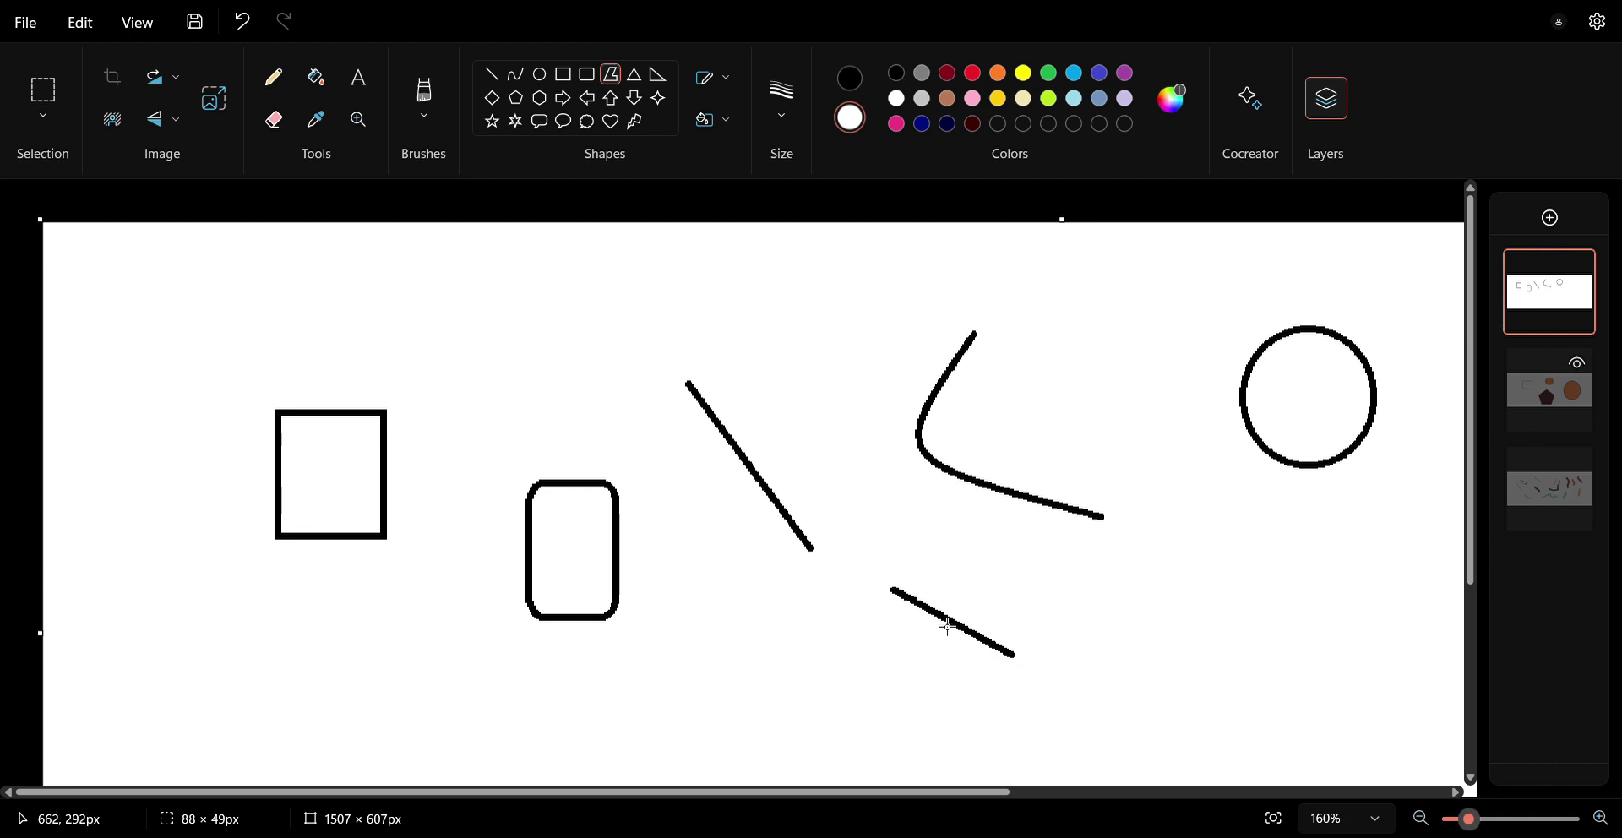
mouse_move(948, 626)
left_mouse_down()
mouse_move(978, 580)
mouse_move(1003, 579)
mouse_move(971, 561)
mouse_move(973, 538)
mouse_move(934, 580)
mouse_move(894, 590)
left_mouse_up()
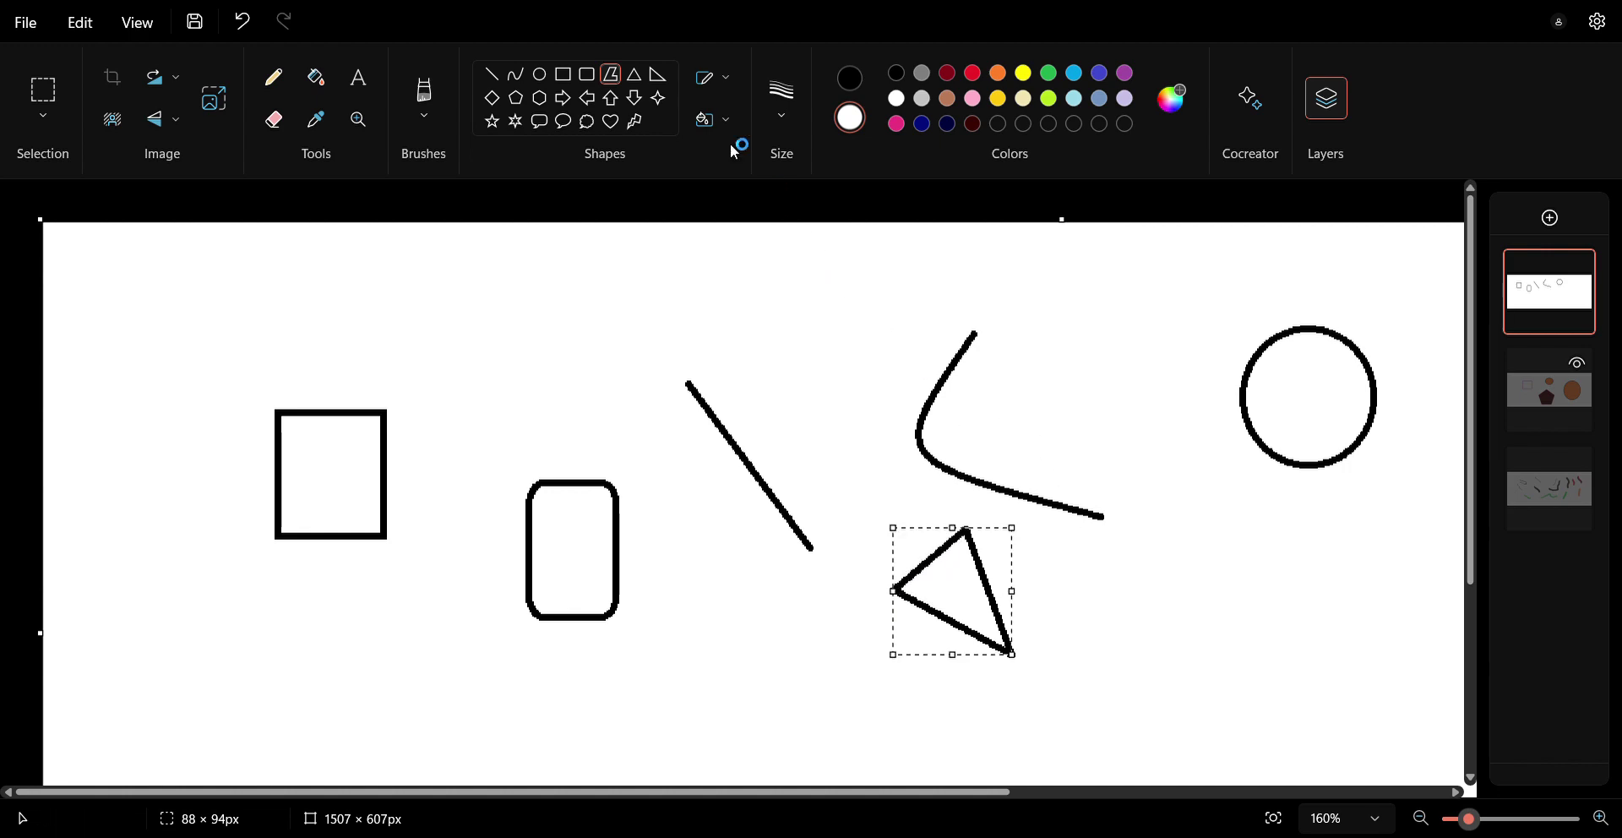
left_click(641, 81)
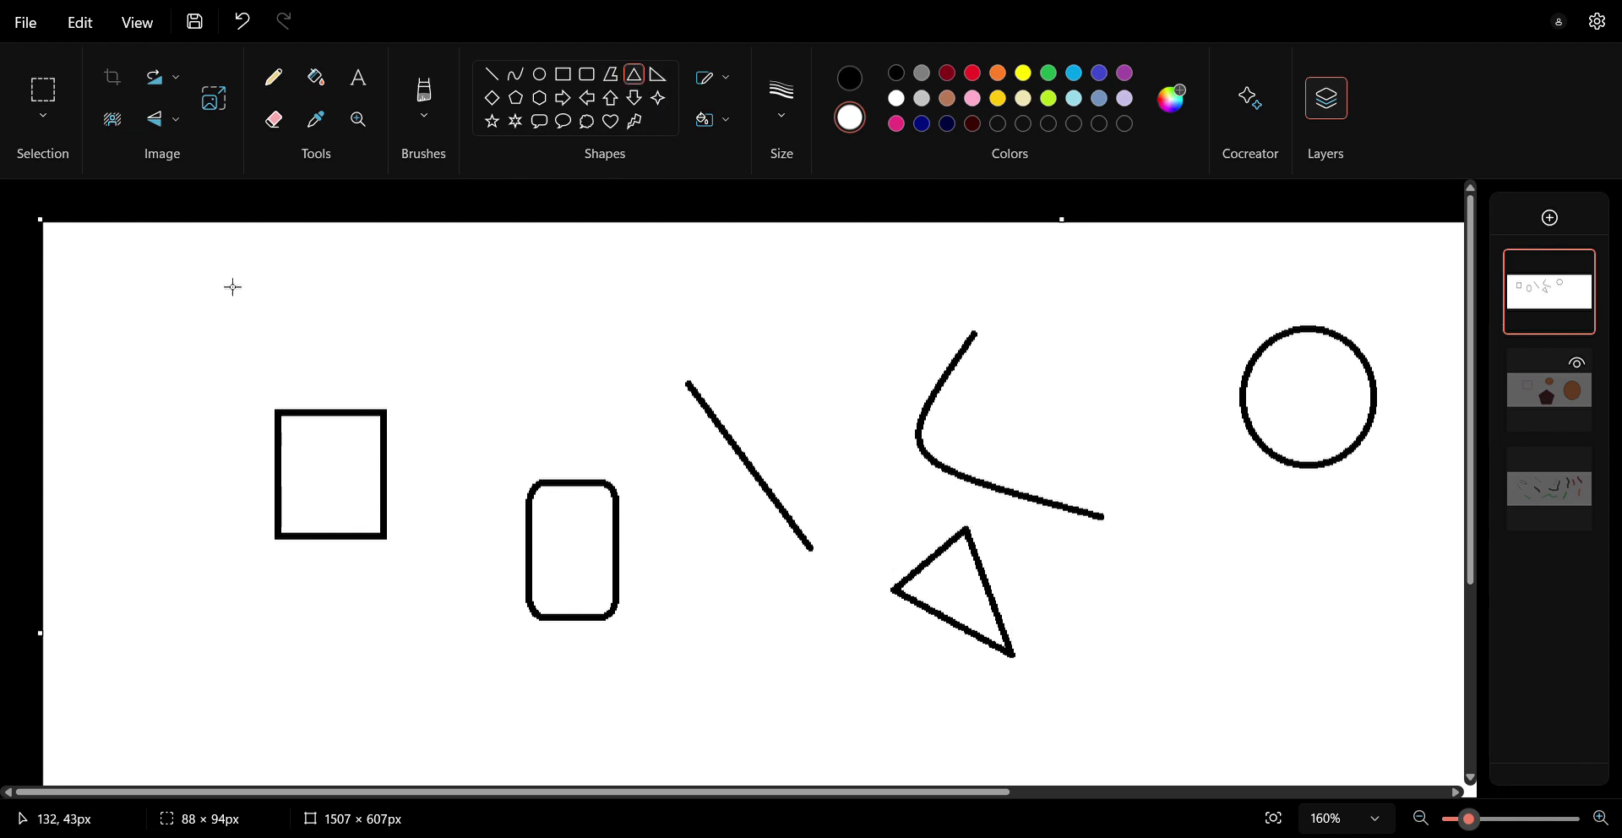
left_click_drag(222, 269, 340, 354)
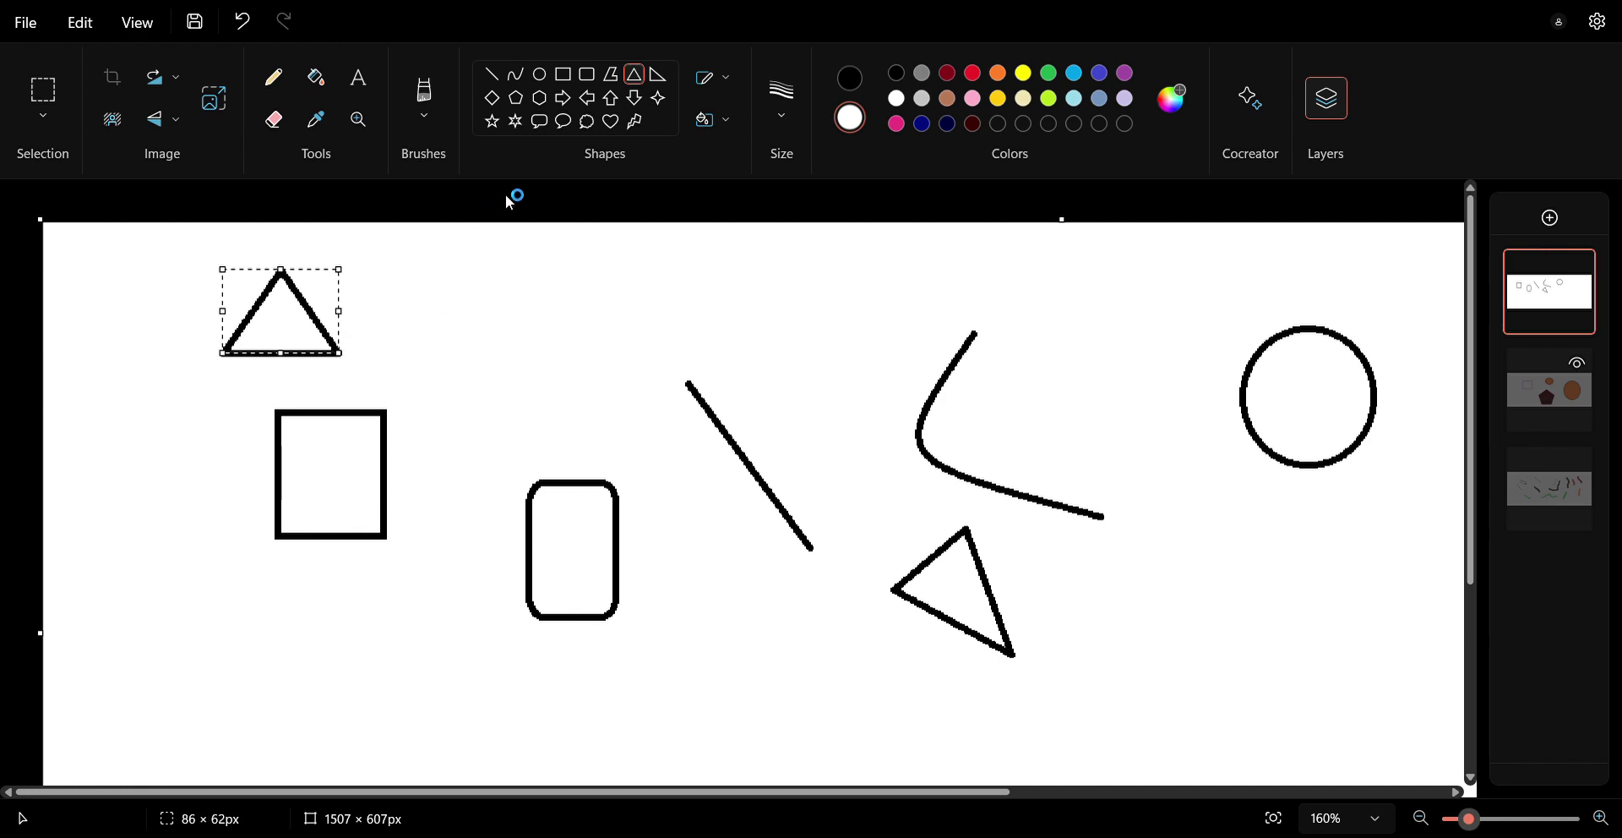
Draw a right triangle above the rounded rectangle and a diamond at lower left.
left_click(659, 74)
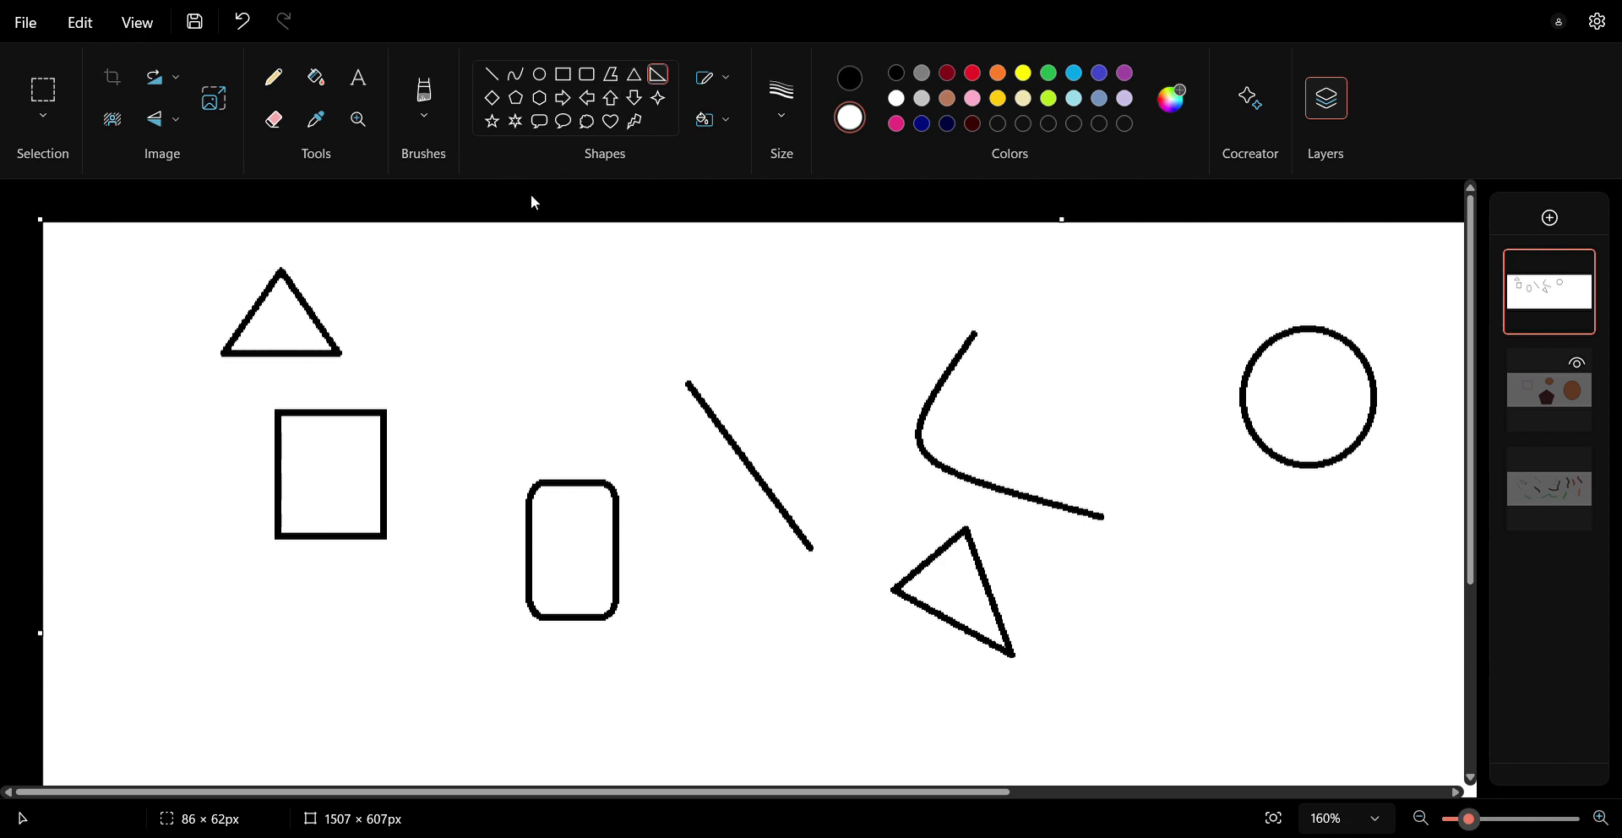
left_click_drag(513, 287, 642, 394)
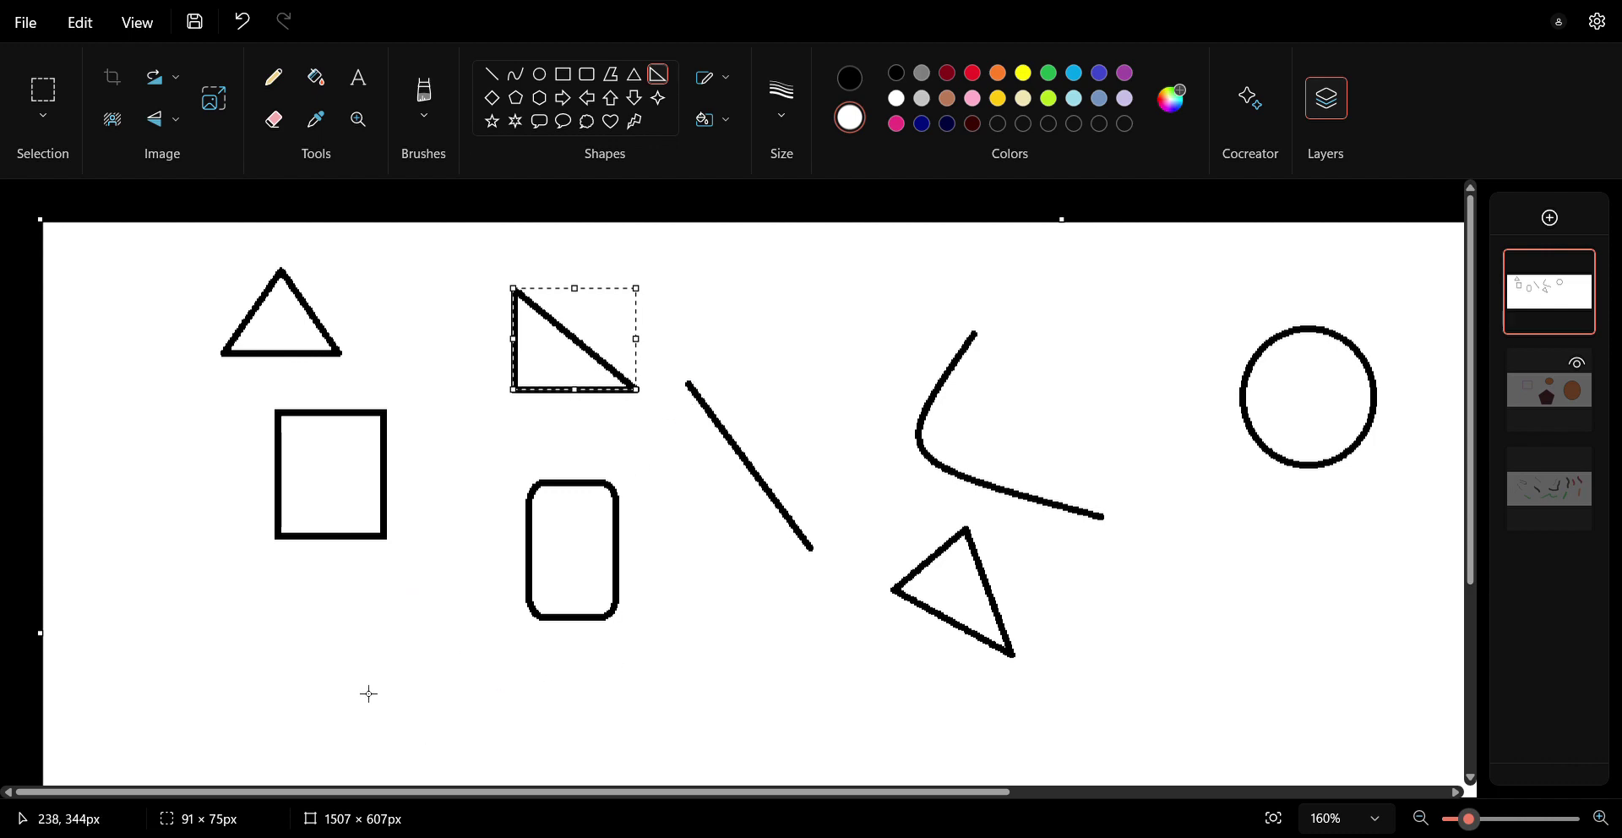
left_click(493, 99)
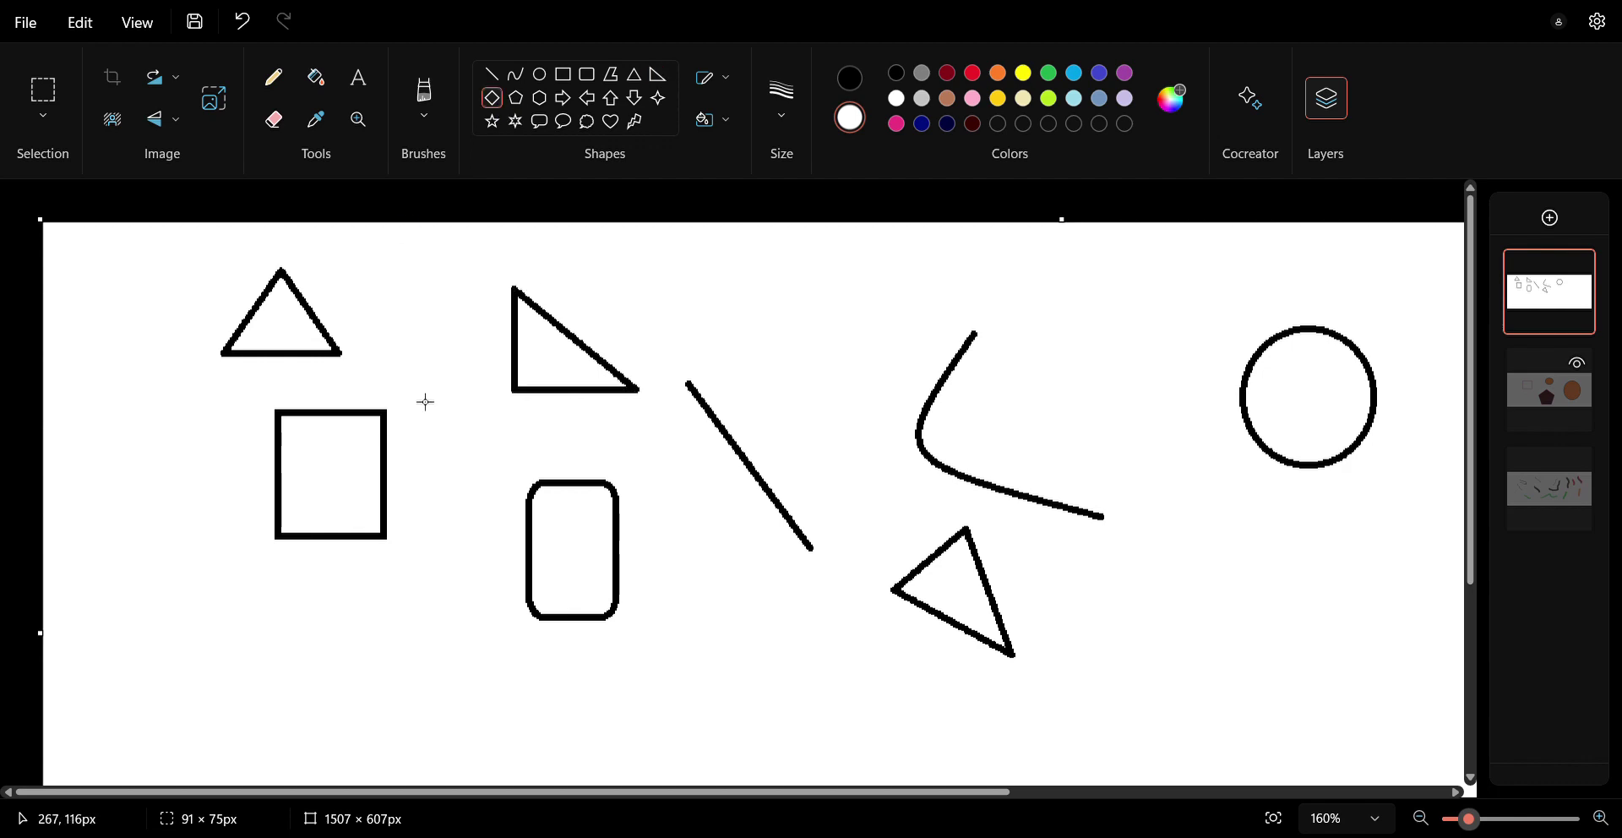
left_click_drag(181, 599, 340, 700)
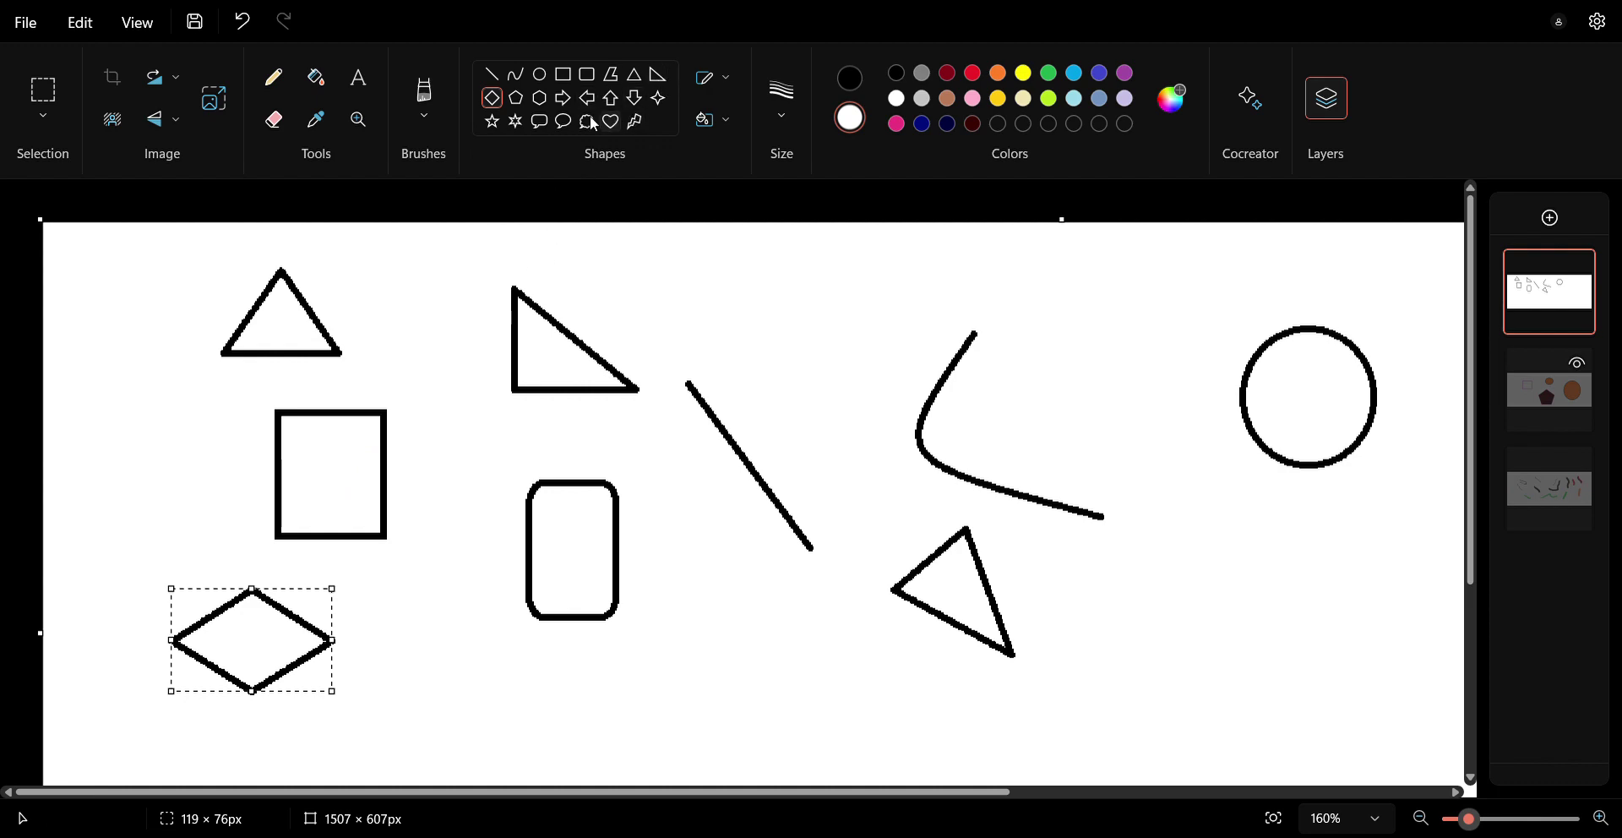
Draw a pentagon between the curve and circle, and a hexagon below it.
left_click(517, 98)
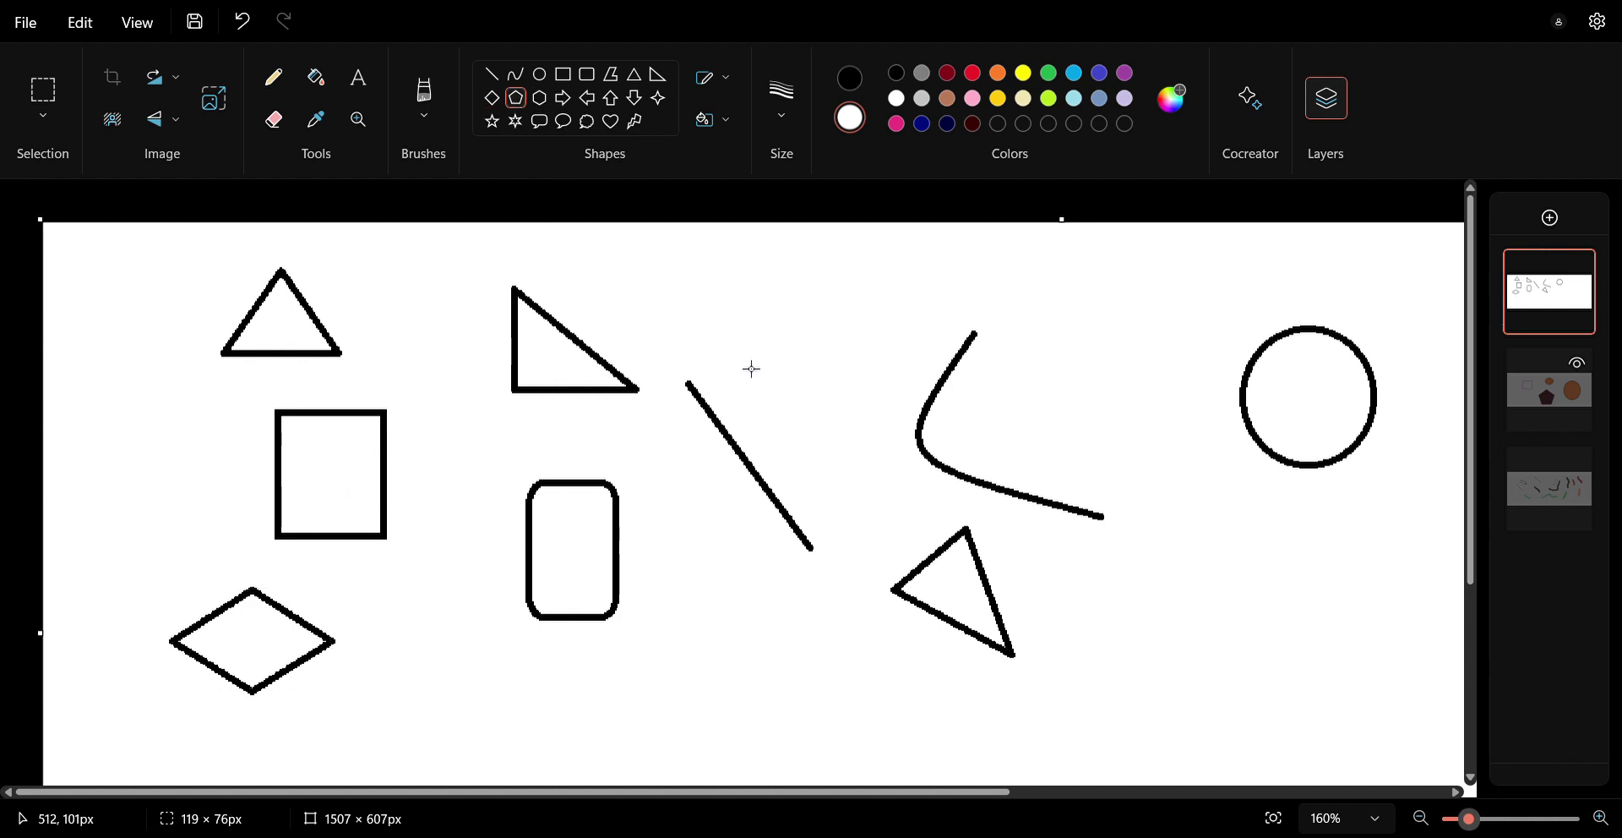
mouse_move(1123, 347)
left_mouse_down()
mouse_move(1163, 373)
mouse_move(1211, 467)
left_mouse_up()
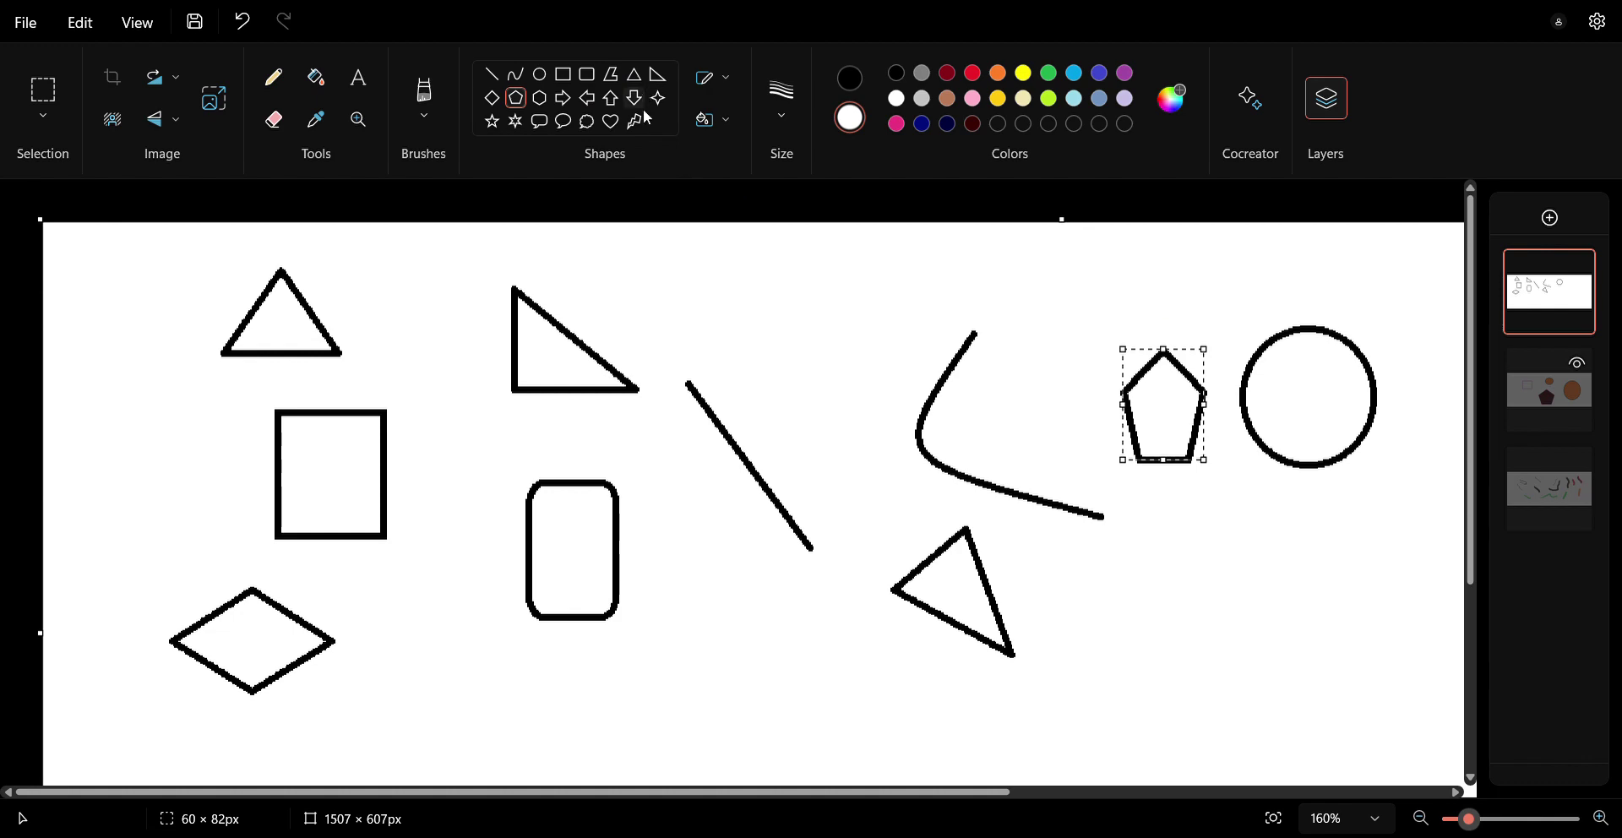
left_click(544, 102)
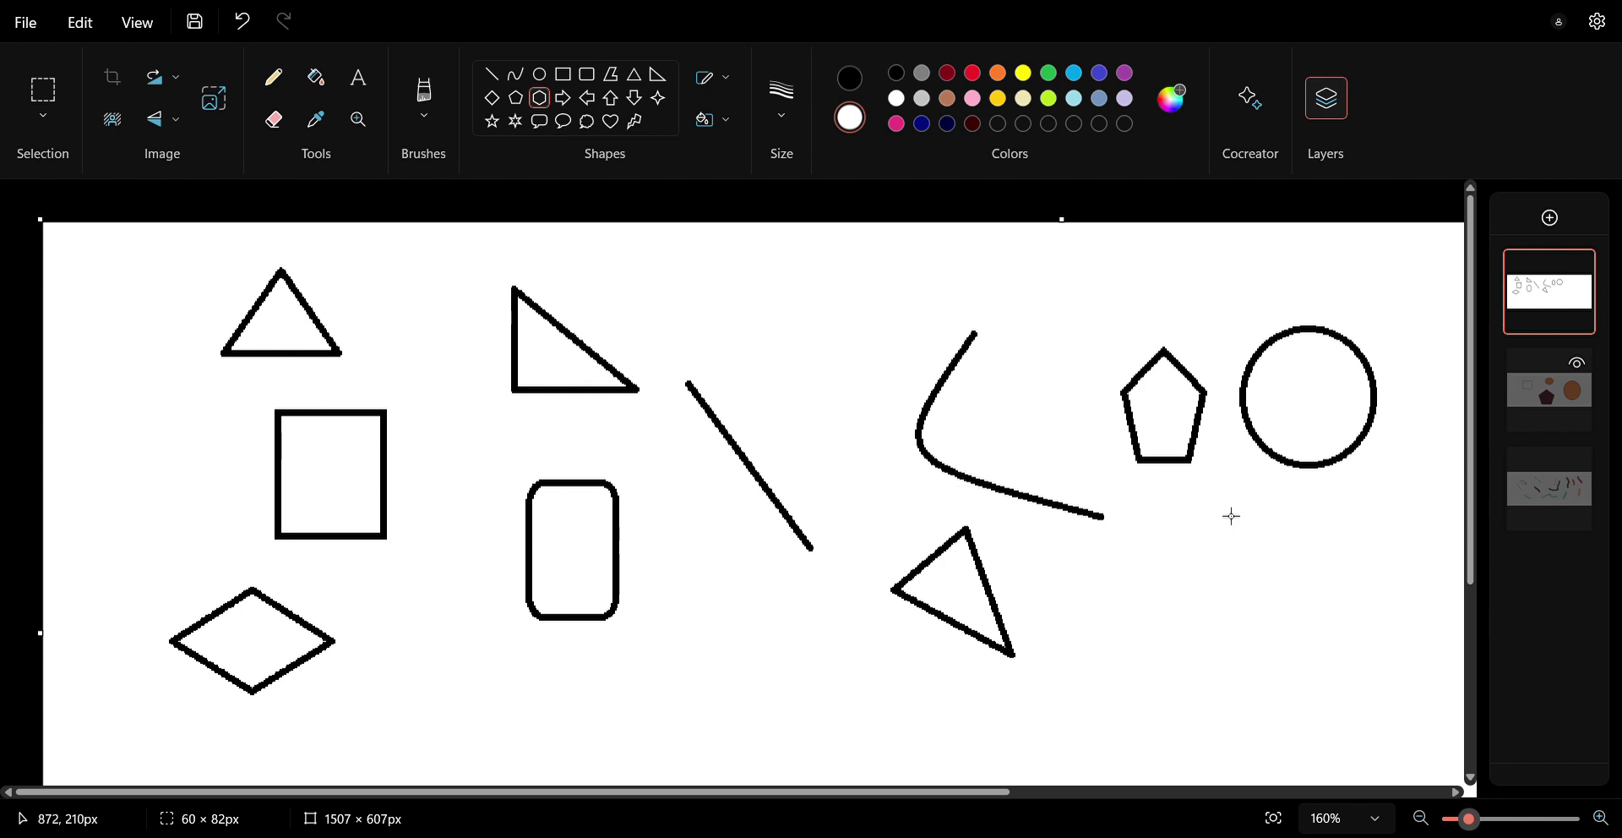
left_click_drag(1221, 504, 1315, 634)
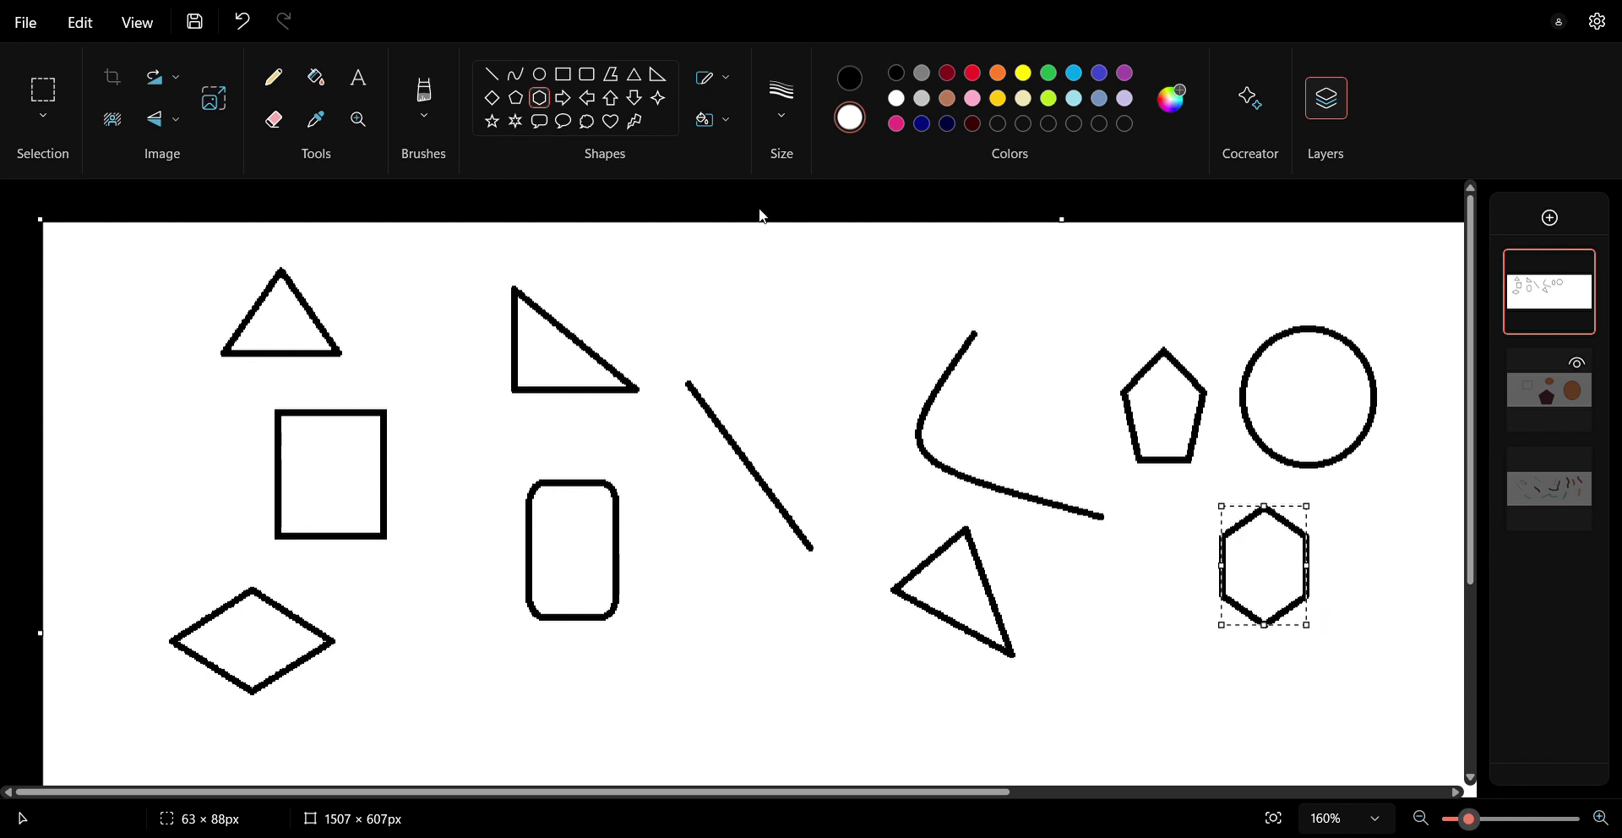
Draw a right arrow beside the diamond and a left arrow next to it.
left_click(563, 98)
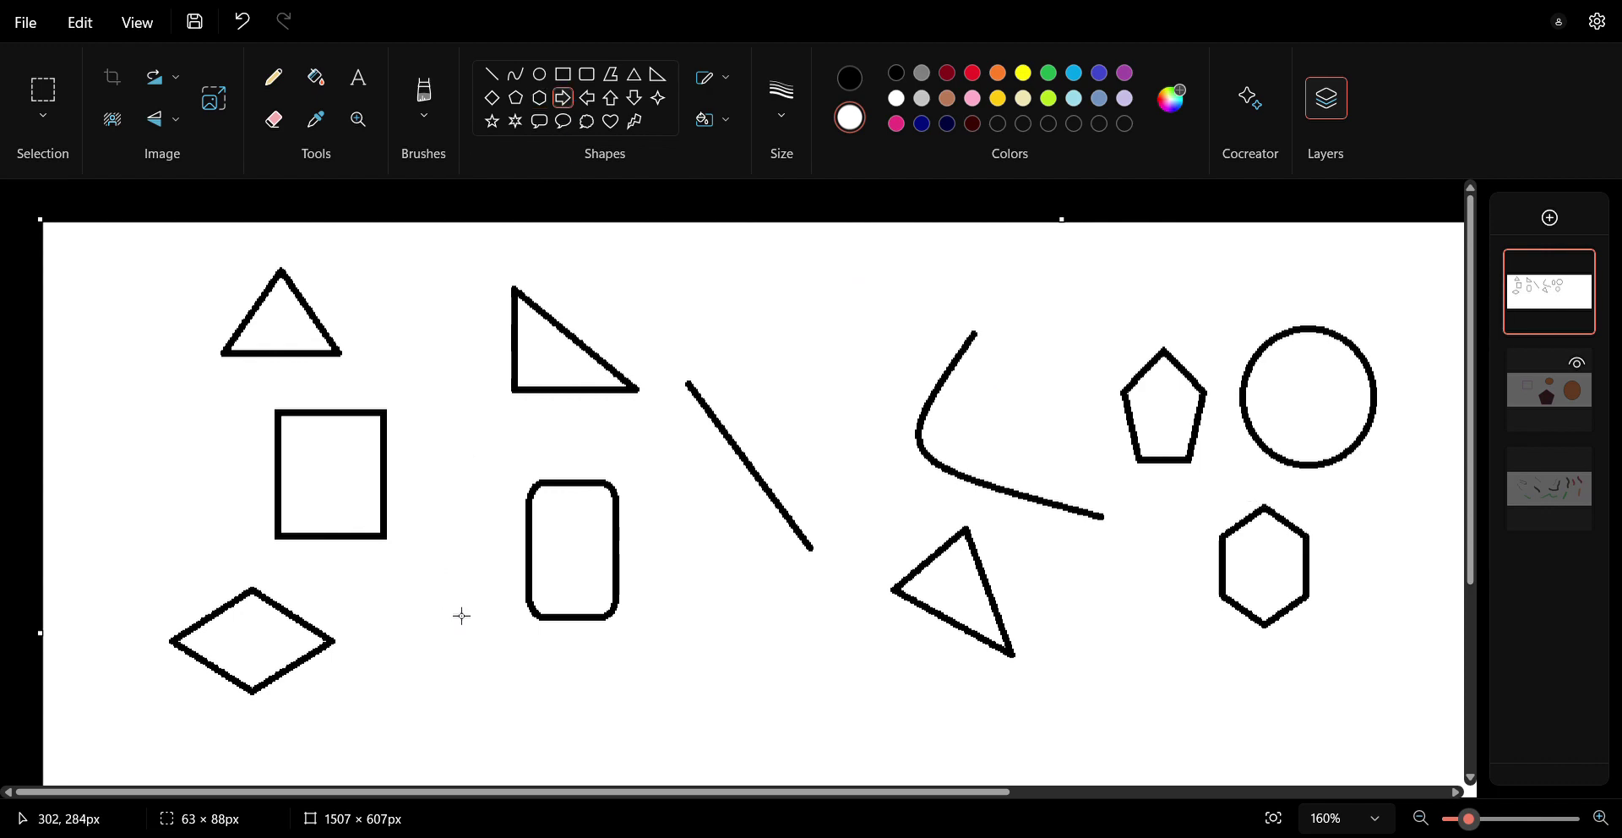
left_click_drag(437, 625, 574, 694)
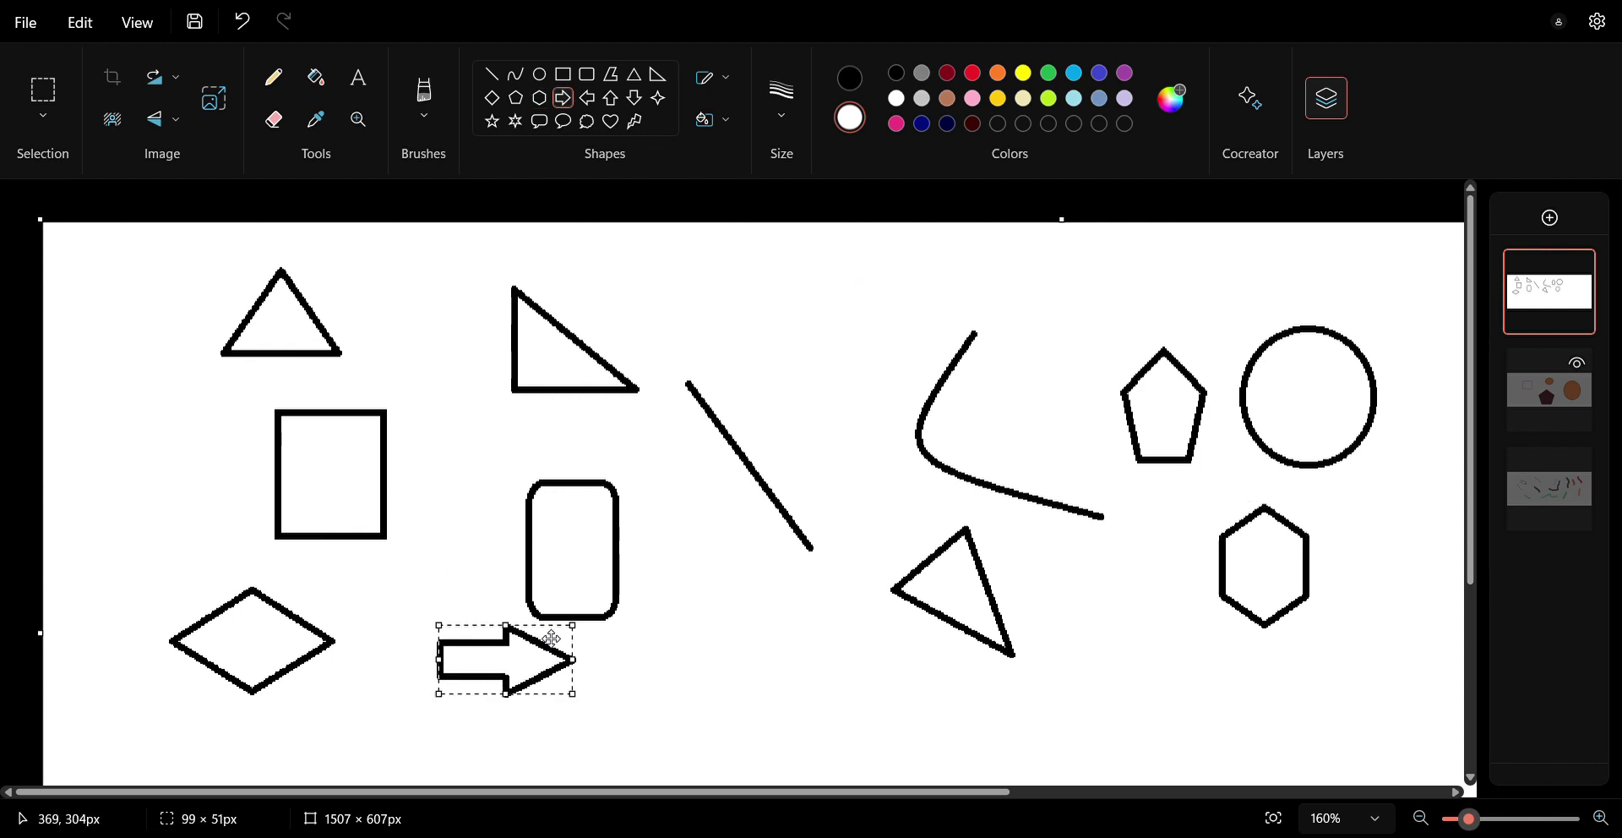
left_click(593, 104)
left_click(594, 106)
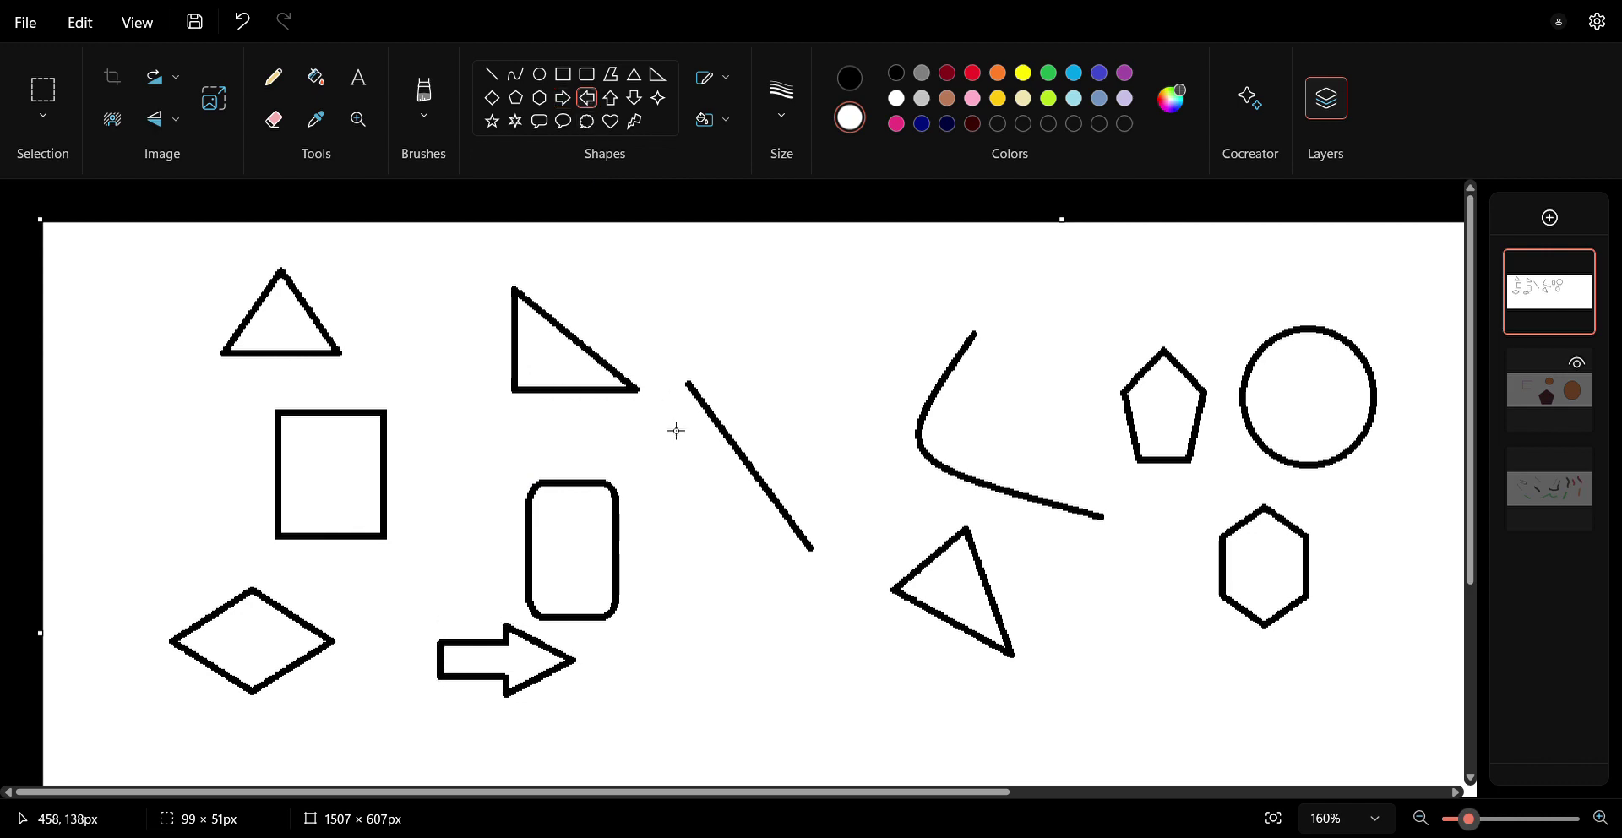
left_click_drag(728, 621, 826, 686)
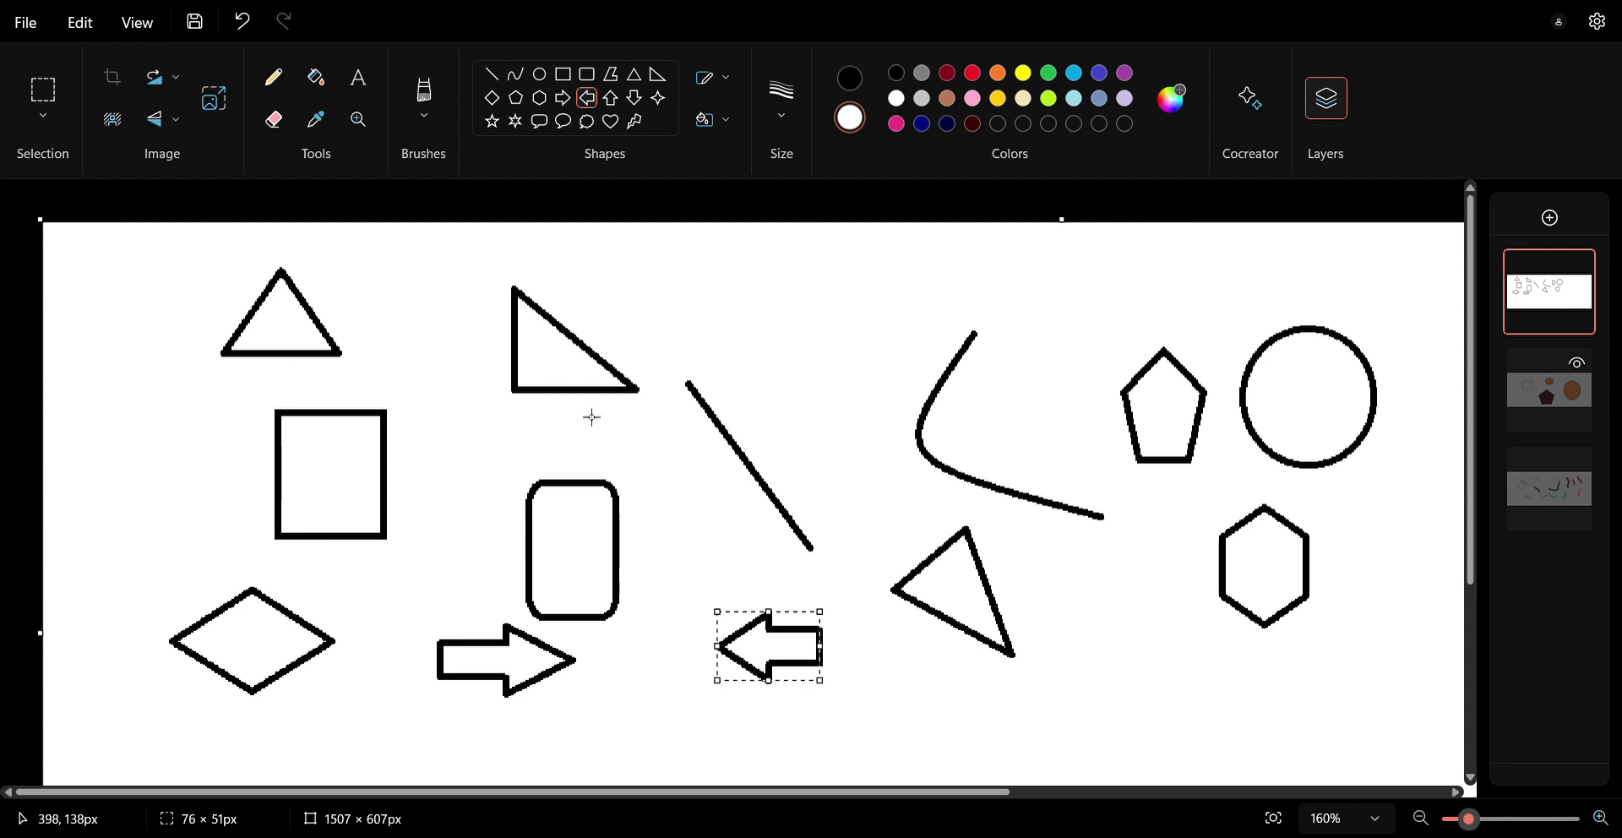
Draw an up arrow left of the rectangle and a down arrow between the top triangles.
left_click(611, 98)
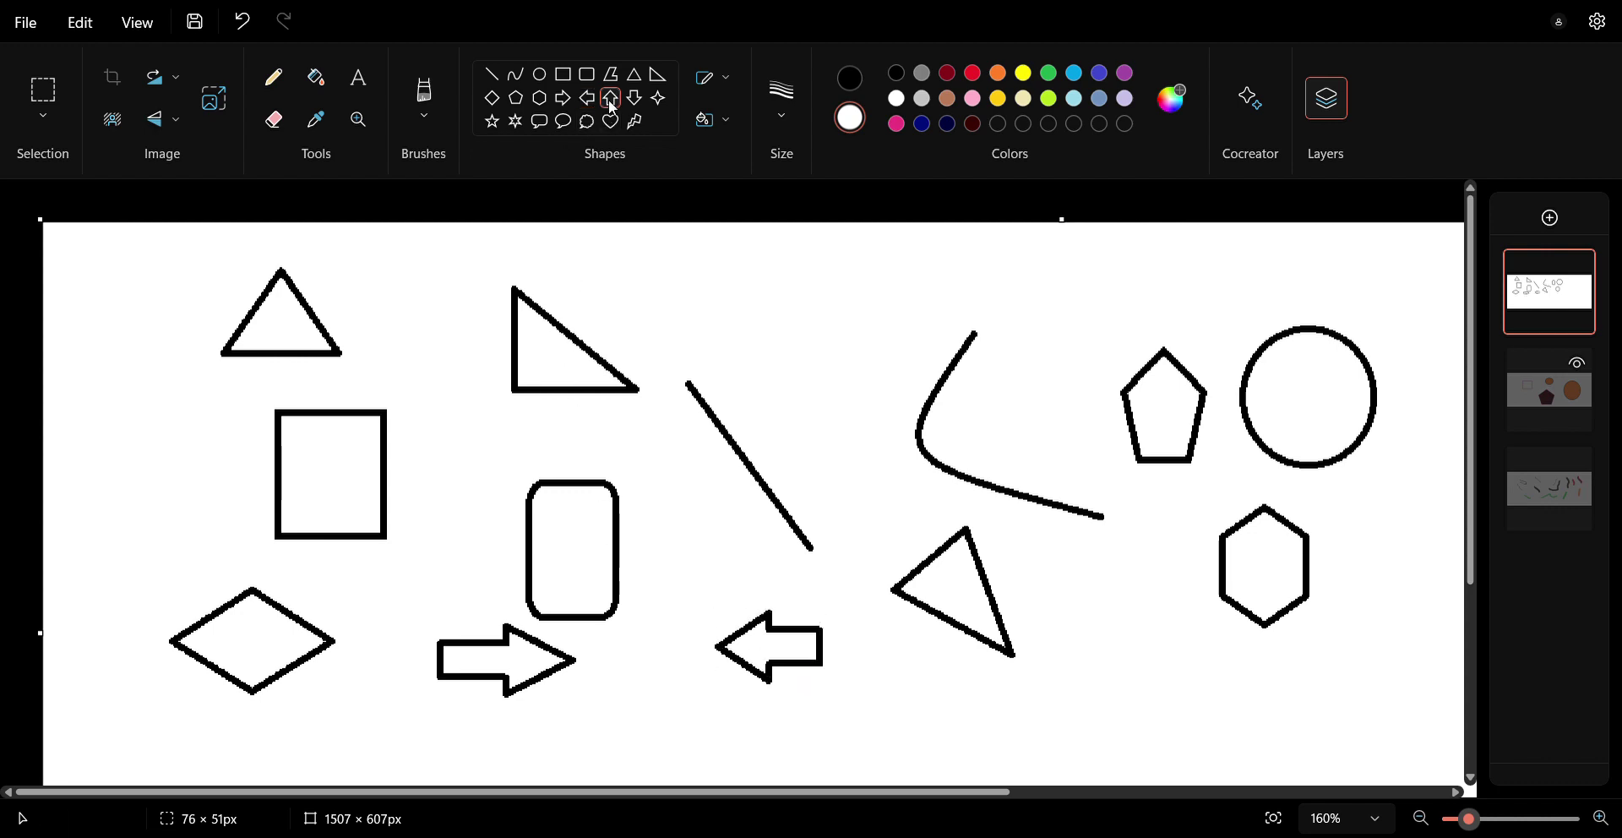
left_click_drag(115, 375, 193, 501)
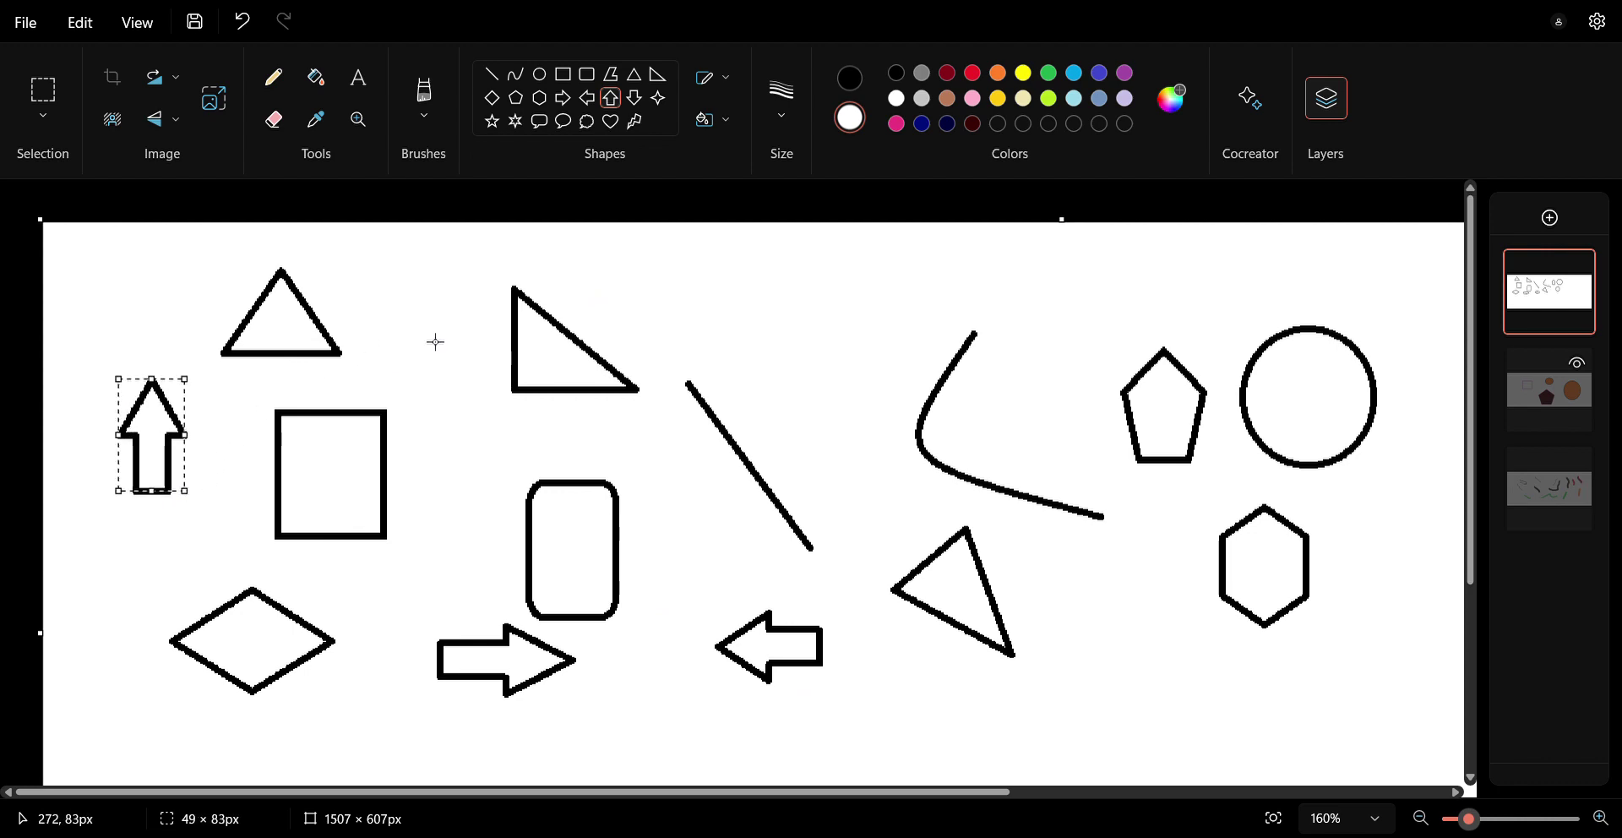
left_click(634, 98)
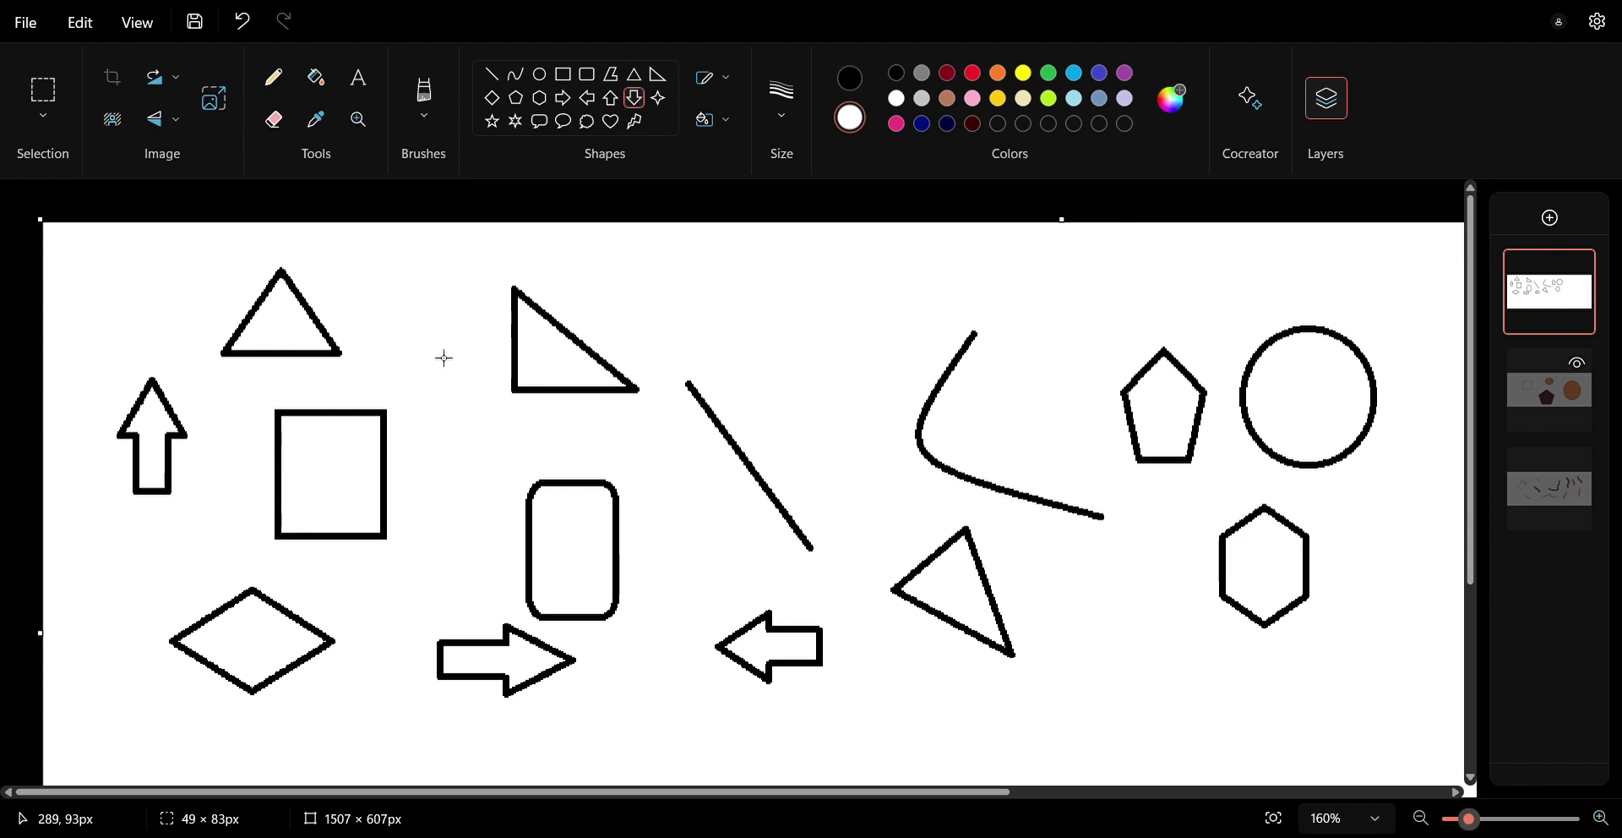
left_click_drag(437, 350, 487, 453)
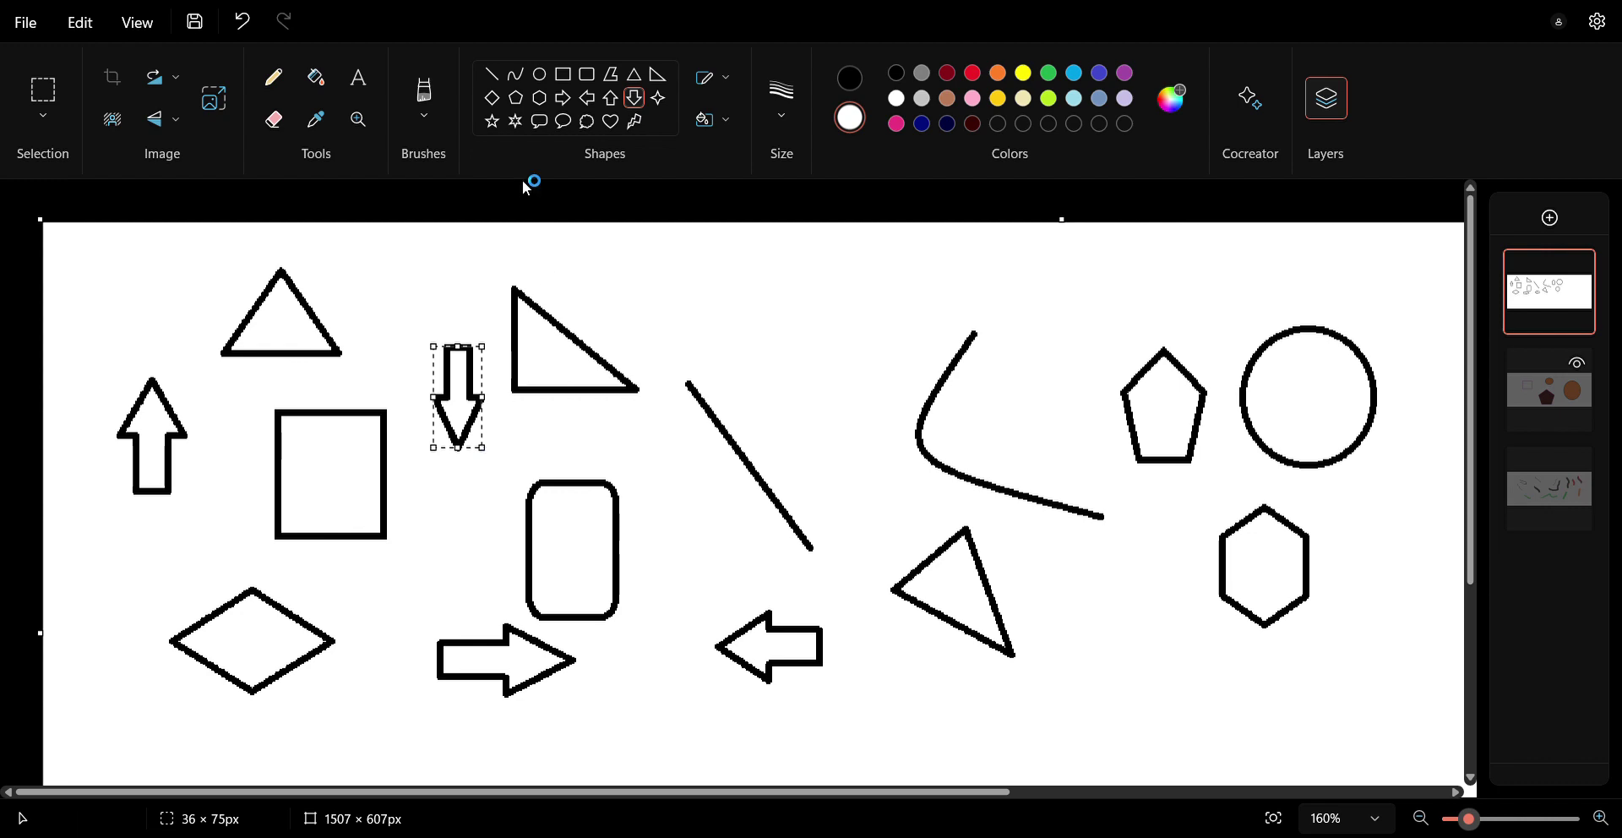
Draw a four-point star near the hexagon.
left_click(660, 101)
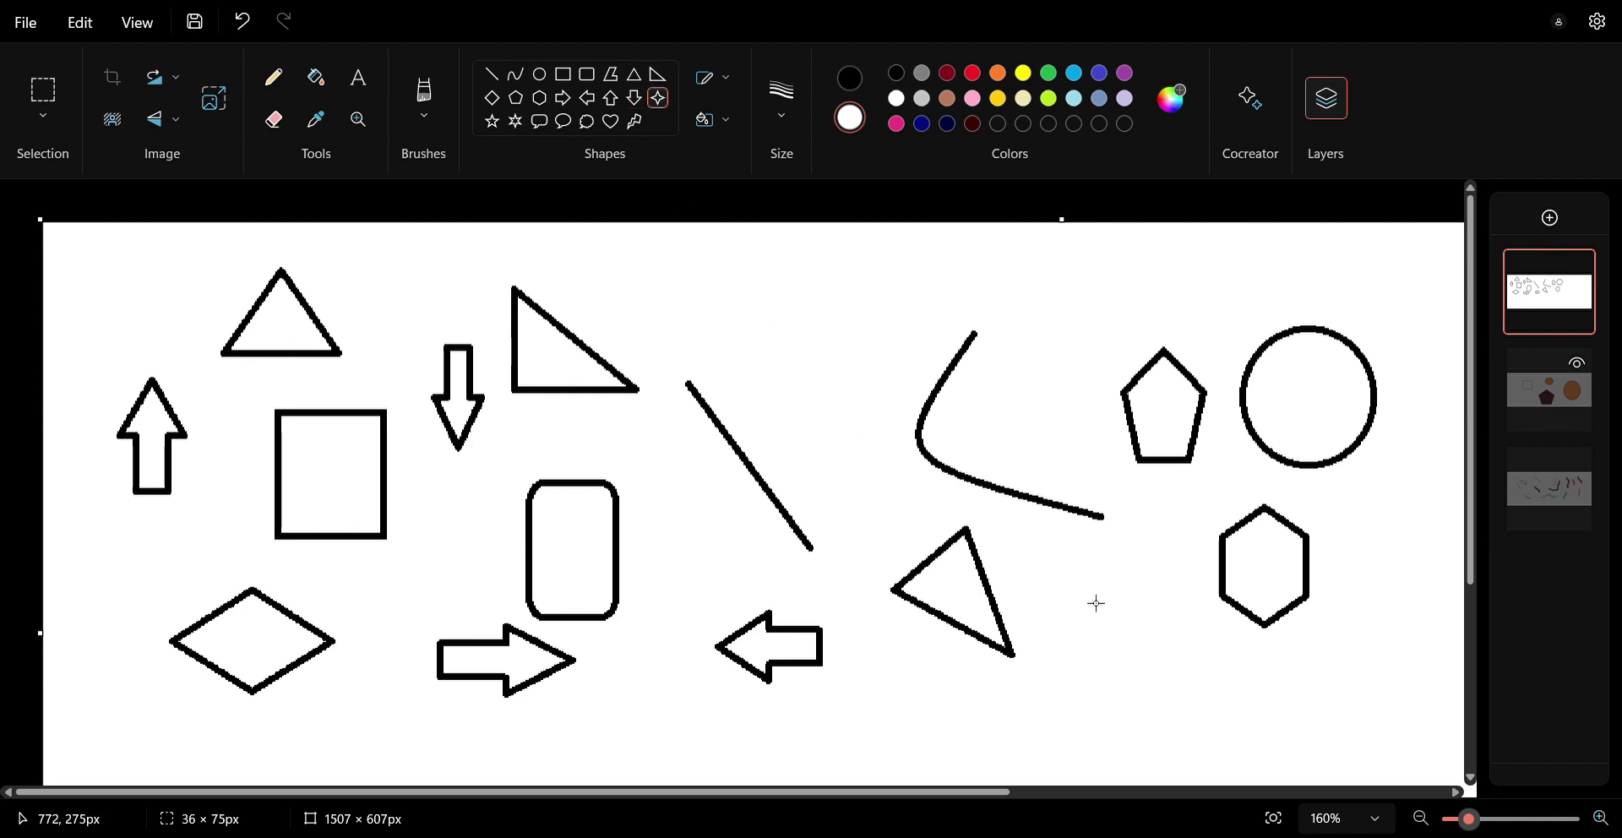
mouse_move(1091, 593)
left_mouse_down()
mouse_move(1090, 624)
mouse_move(1144, 679)
mouse_move(1181, 682)
left_mouse_up()
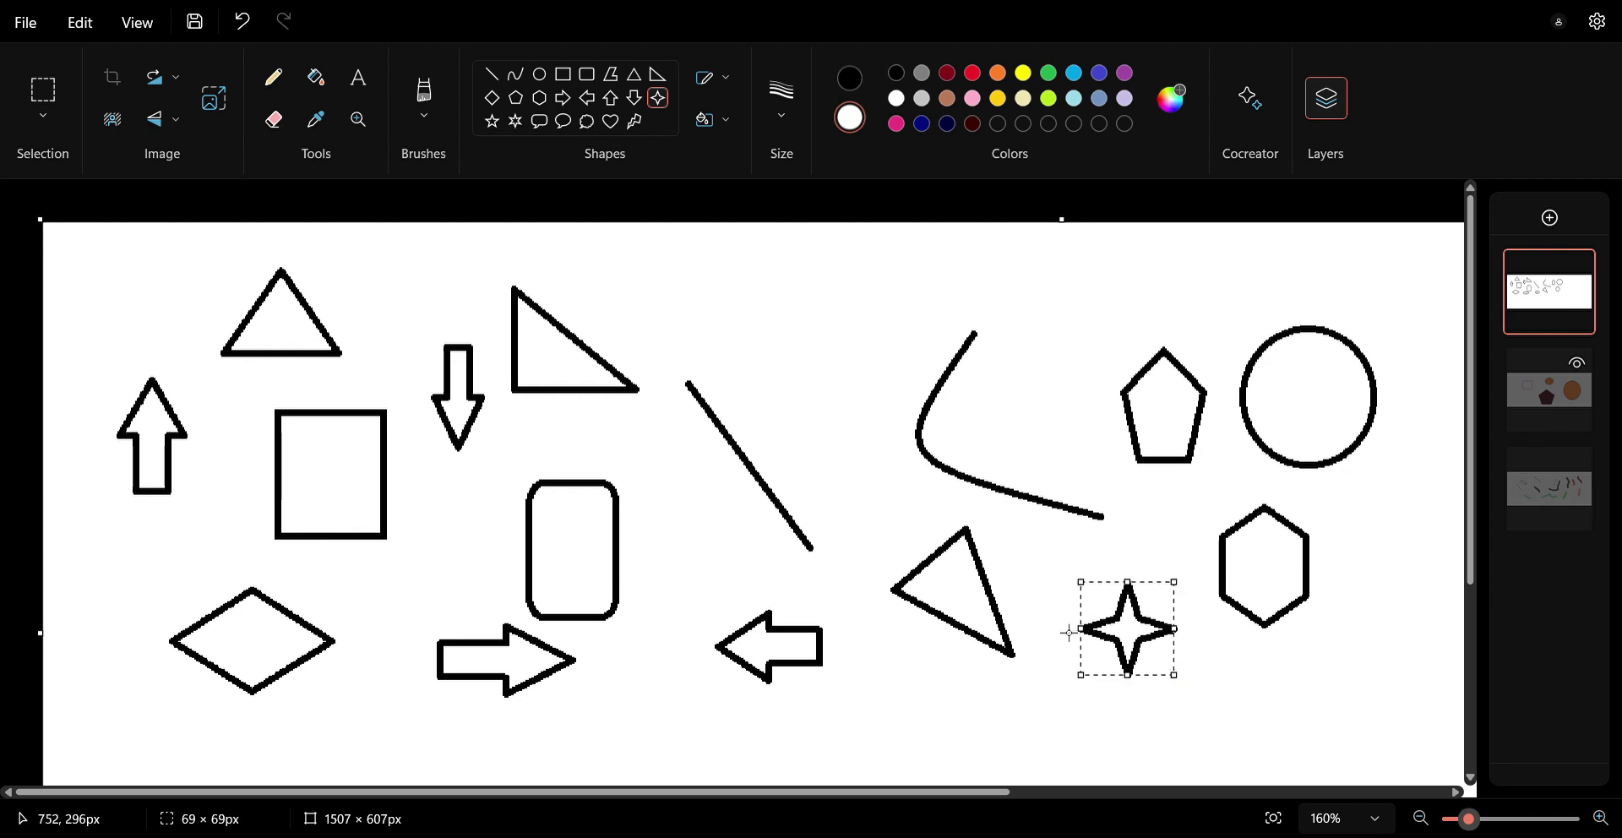
left_click(494, 122)
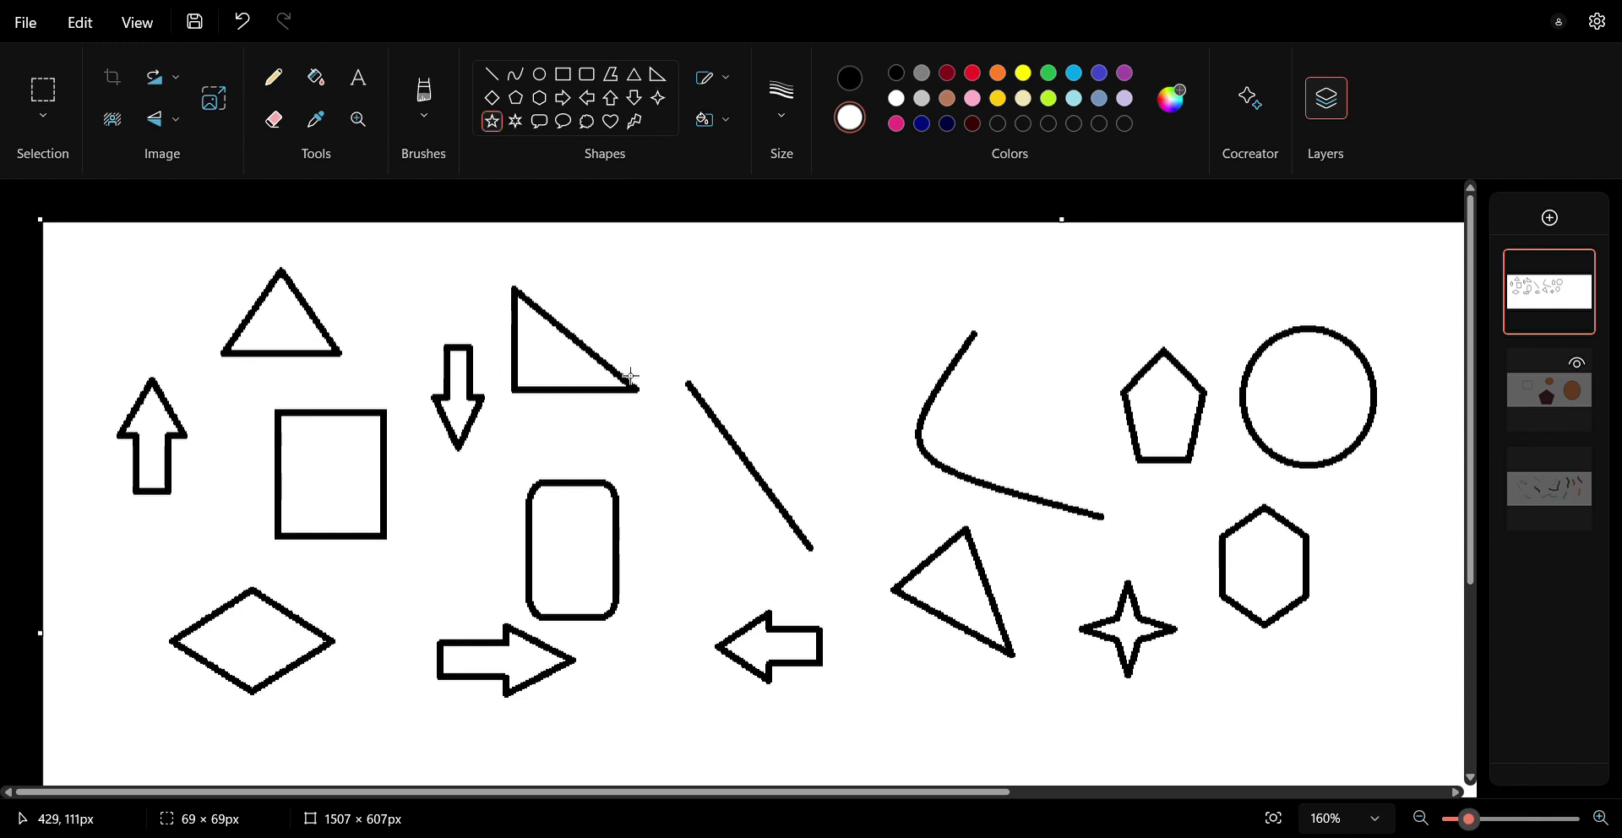
Draw a five-point star above the diagonal line and a six-point star above the pentagon.
left_click_drag(753, 274, 807, 363)
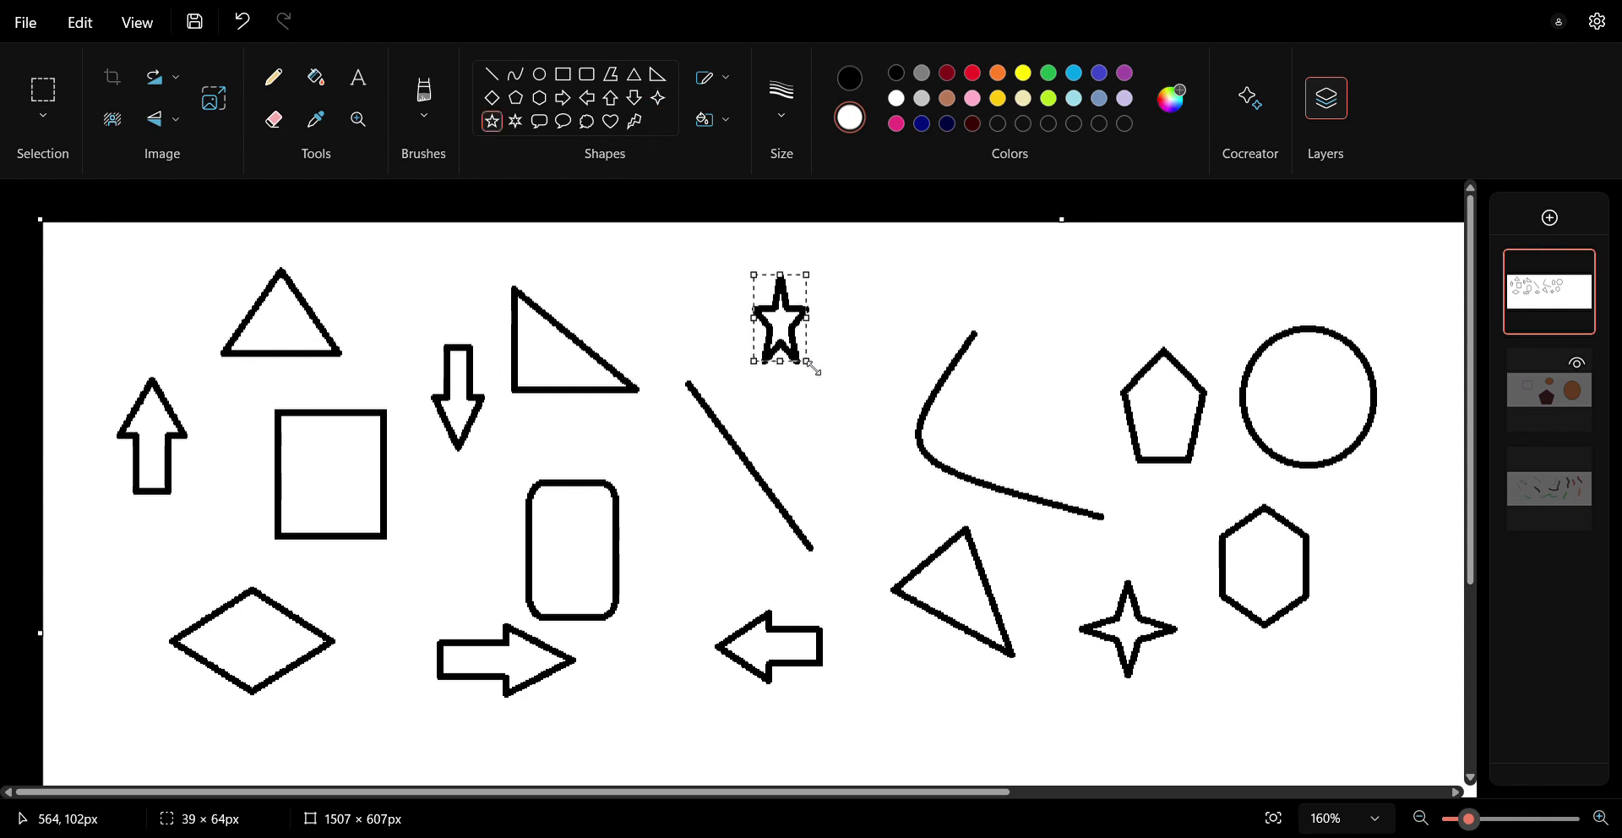
left_click(517, 123)
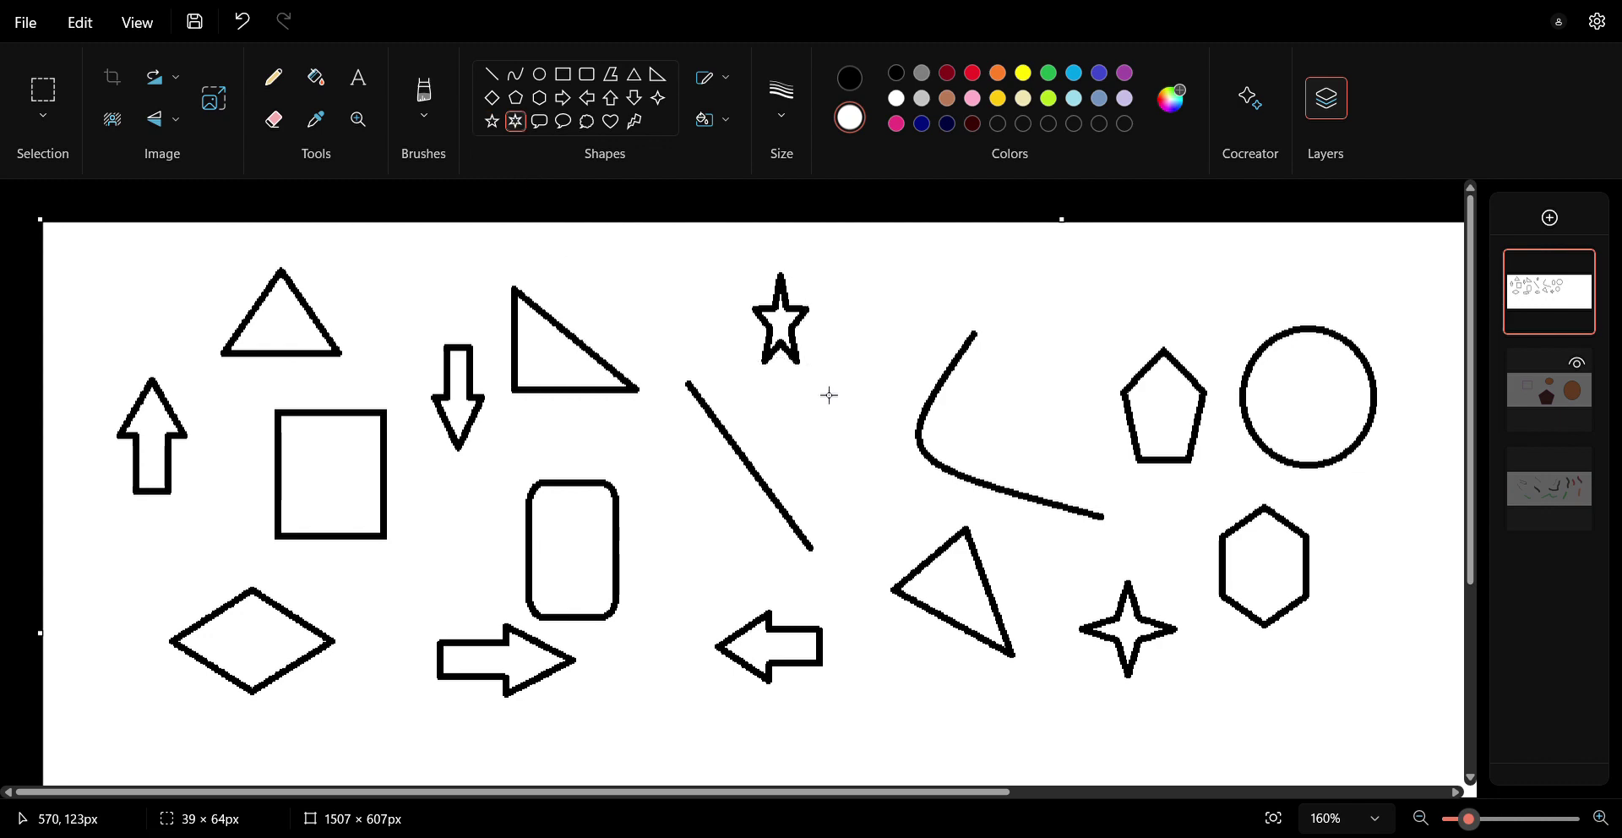
left_click_drag(1134, 275, 1048, 355)
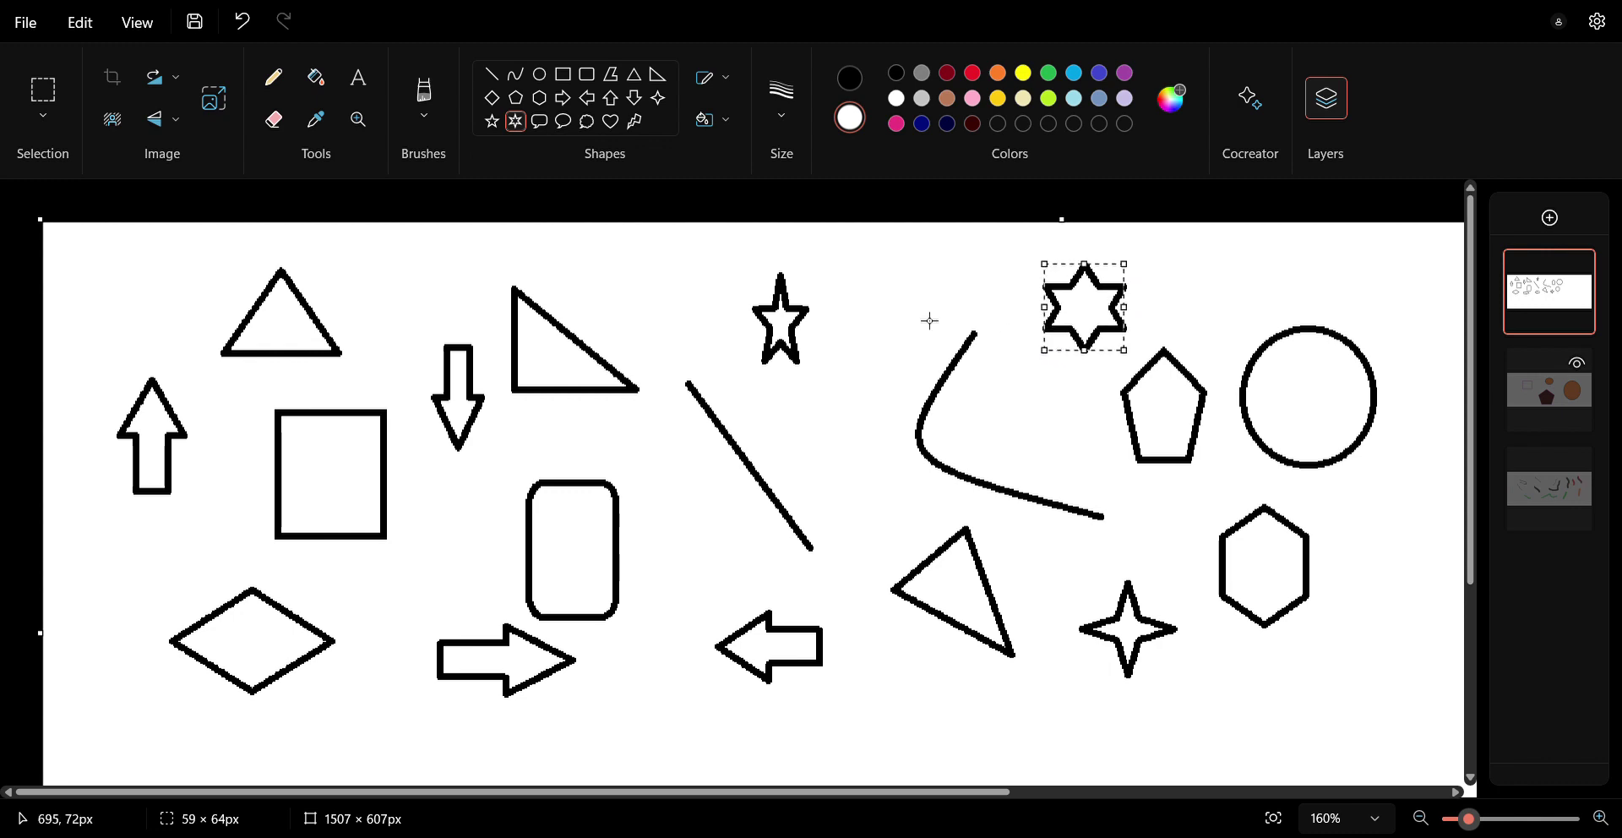
left_click(544, 122)
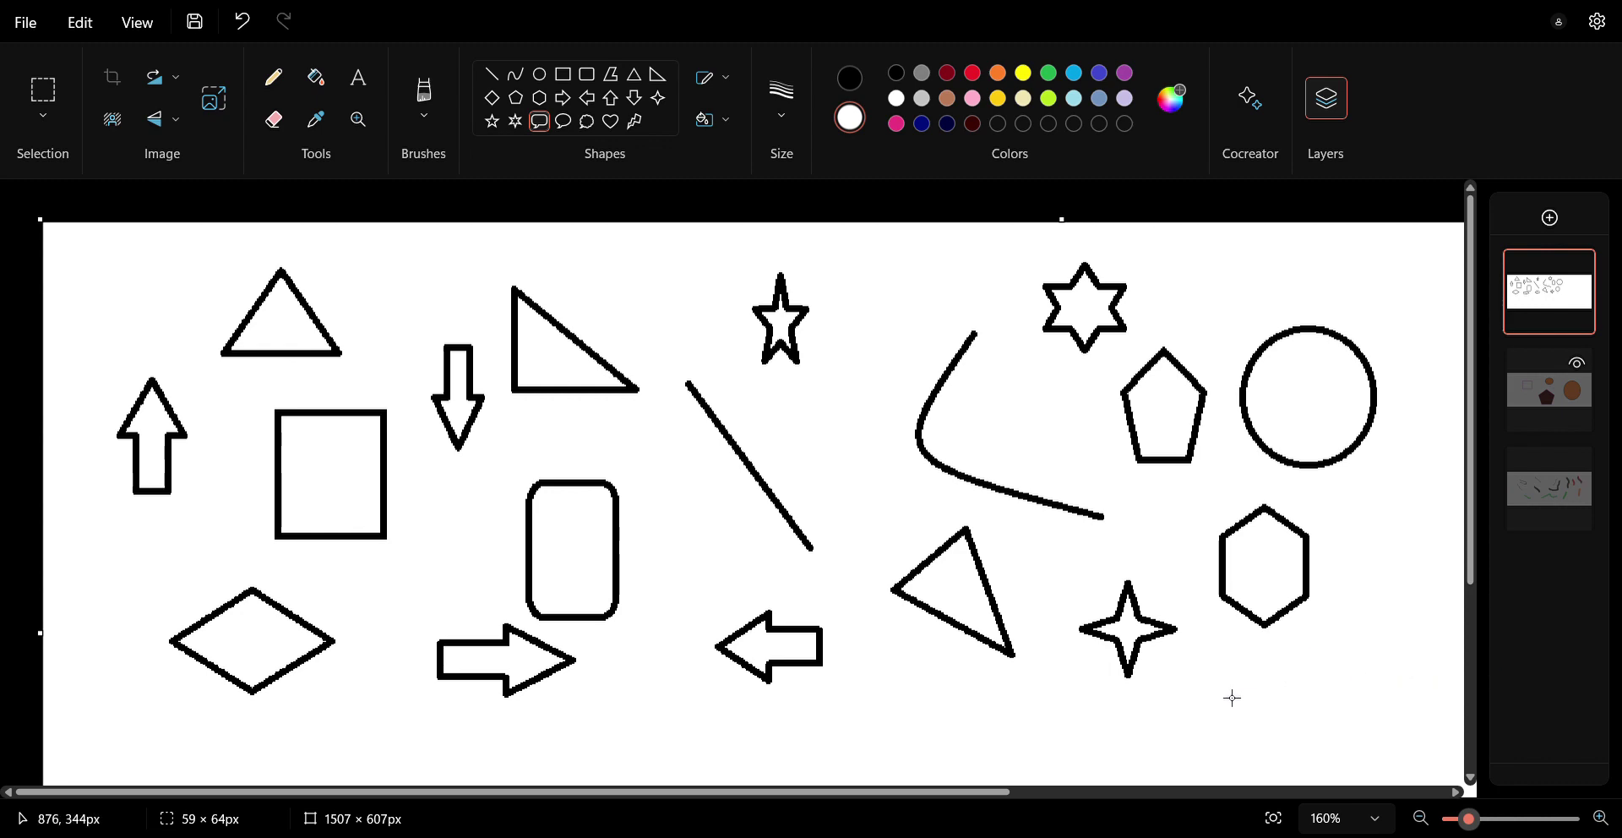
Add a rectangular callout below the hexagon, a taller oval callout, and a cloud callout by the diagonal.
left_click(1197, 711)
left_click_drag(1197, 711, 1399, 647)
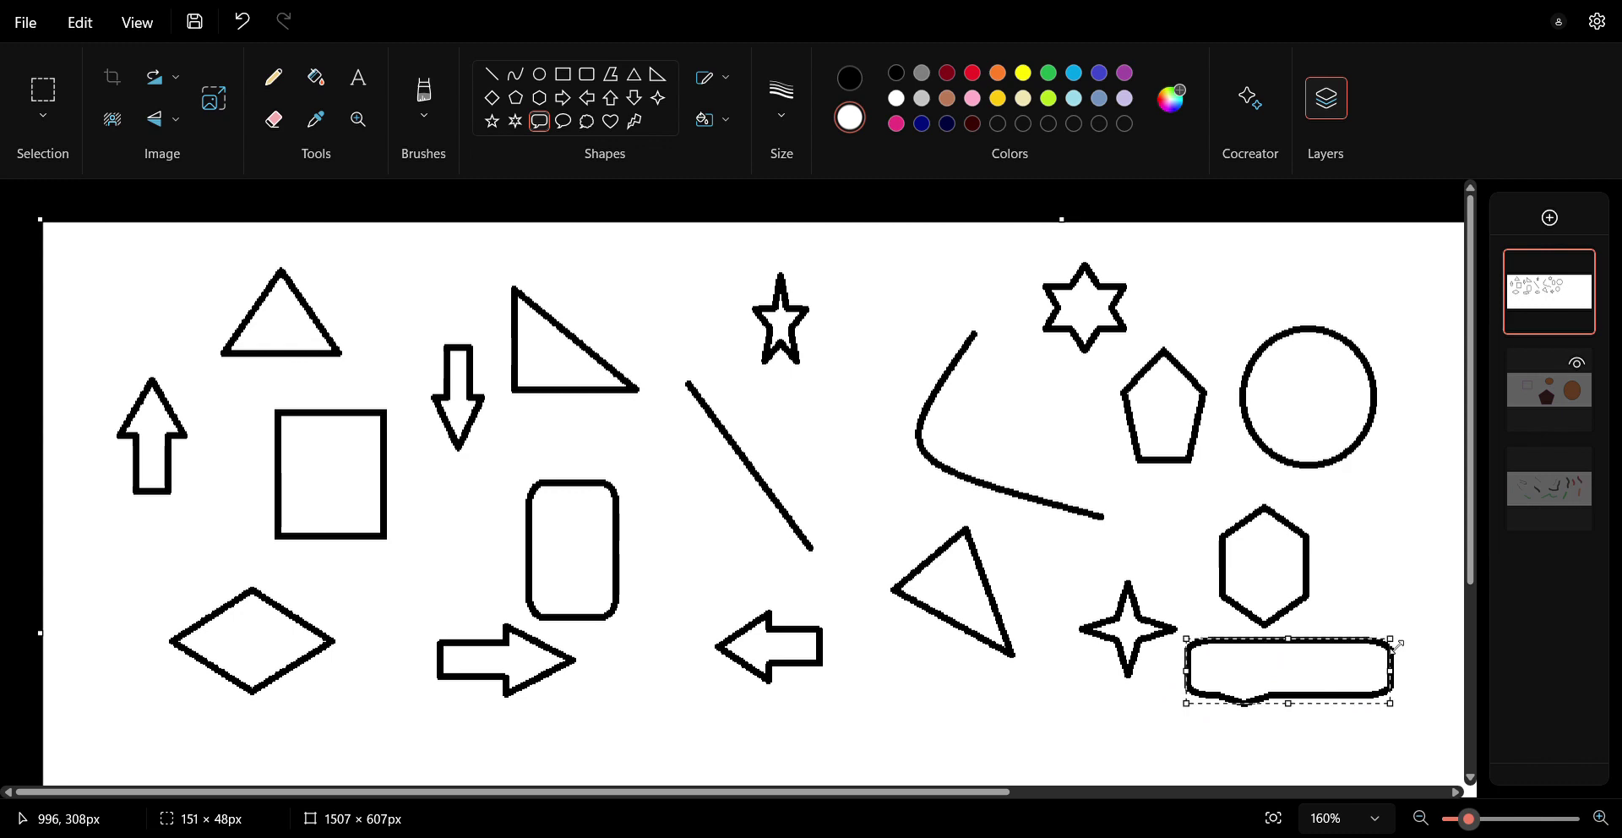
left_click(561, 123)
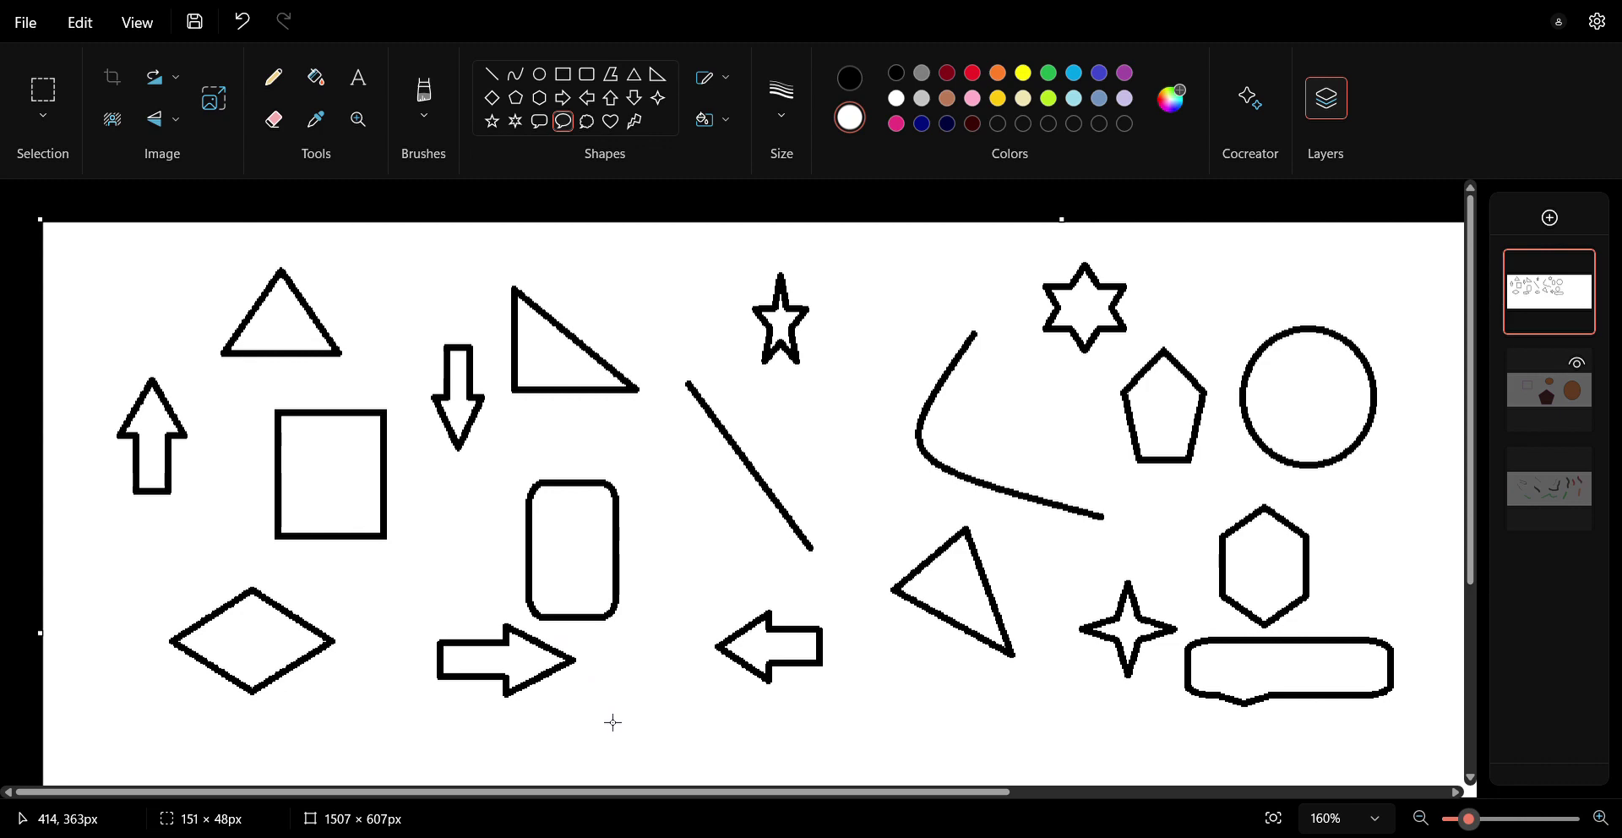
left_click_drag(613, 721, 802, 789)
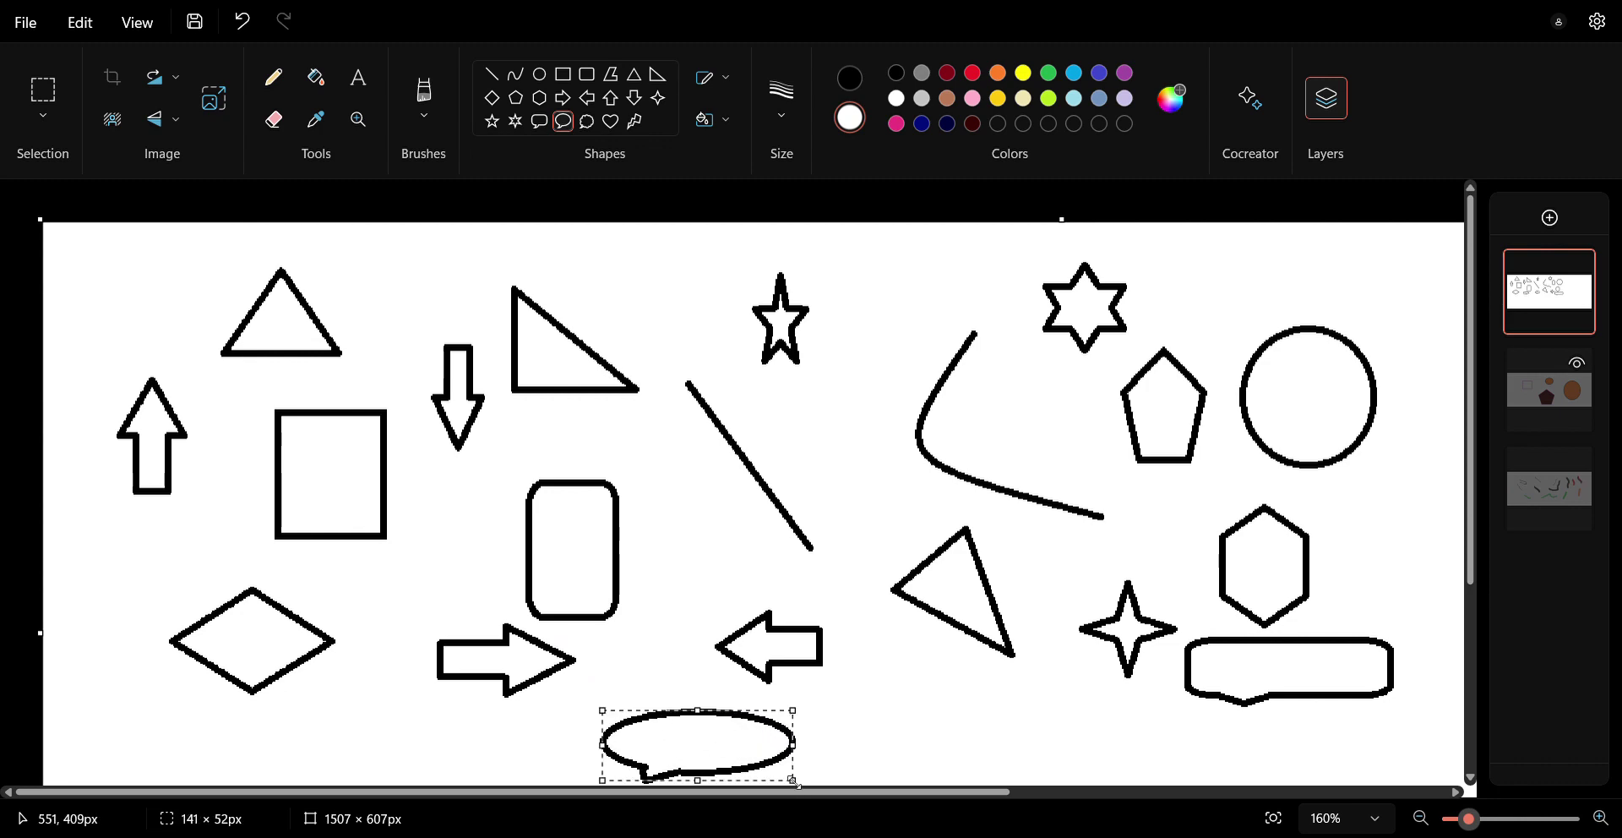
left_click_drag(698, 711, 699, 687)
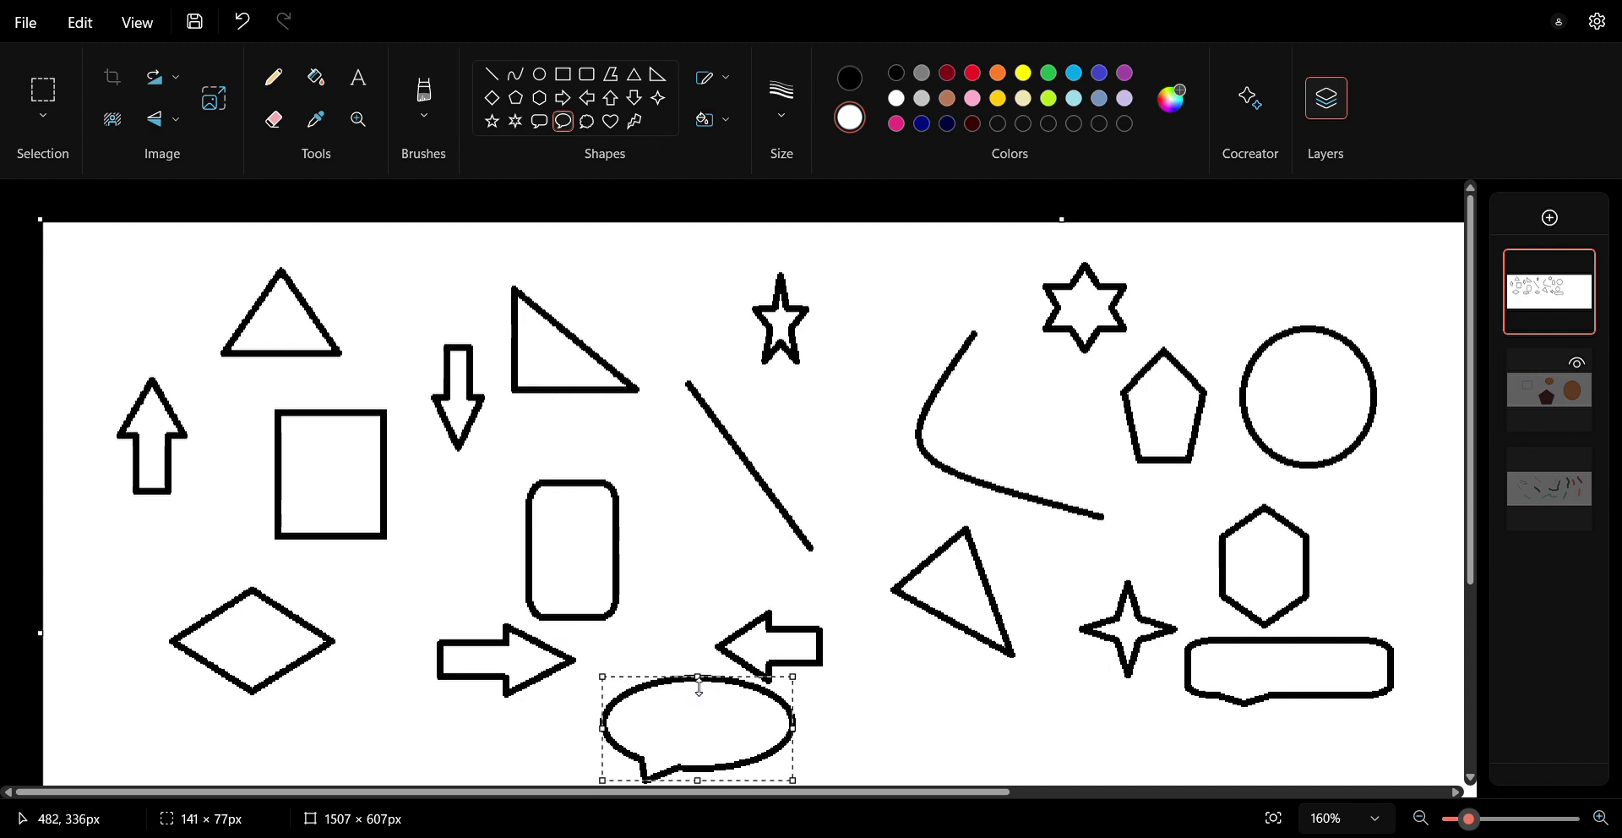
left_click(590, 125)
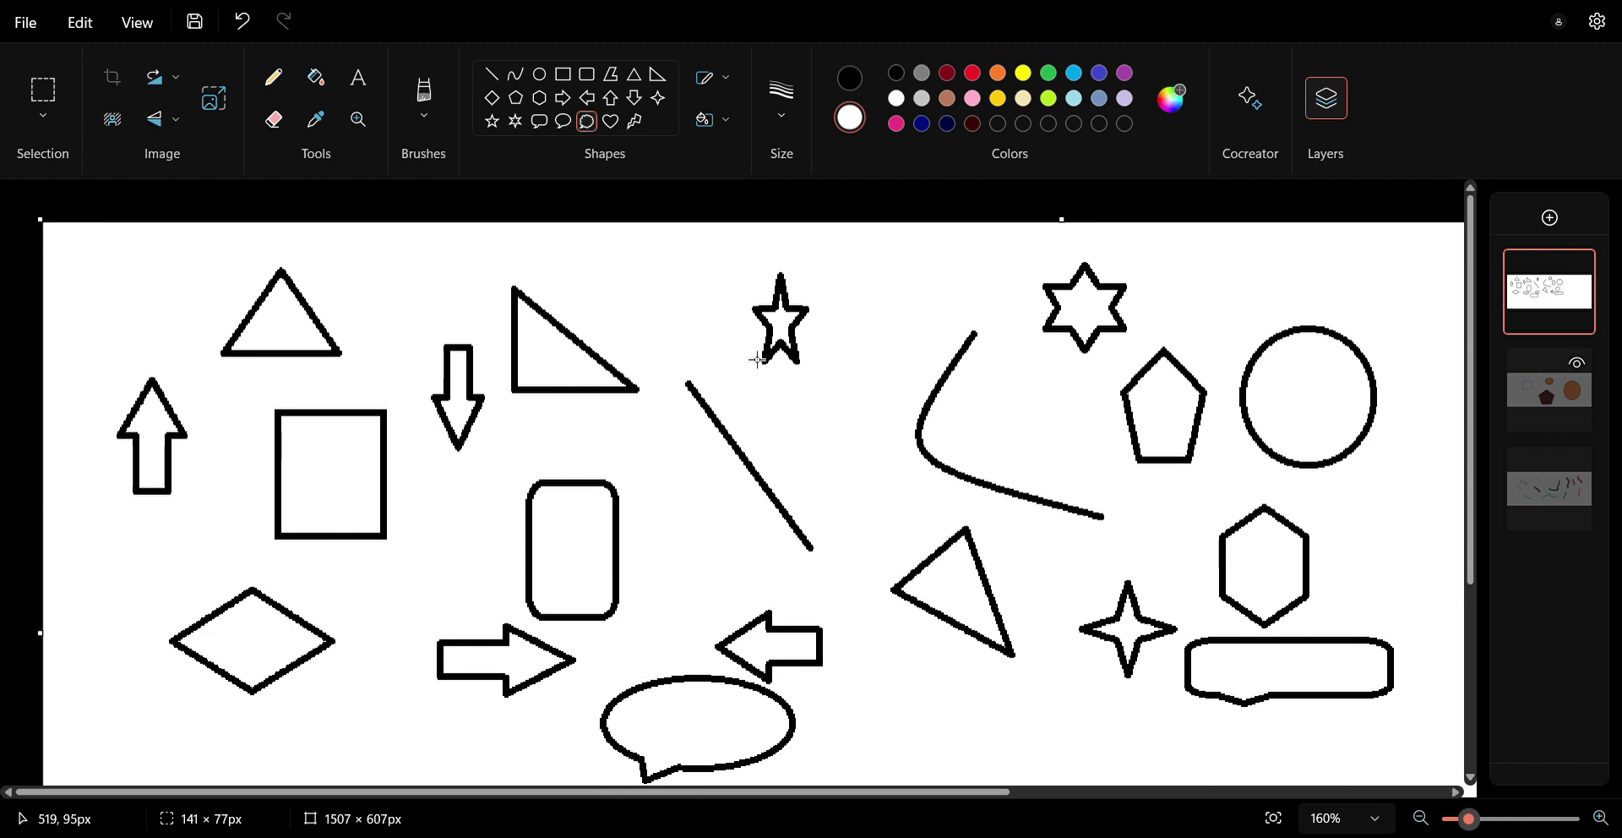
left_click_drag(828, 435, 894, 506)
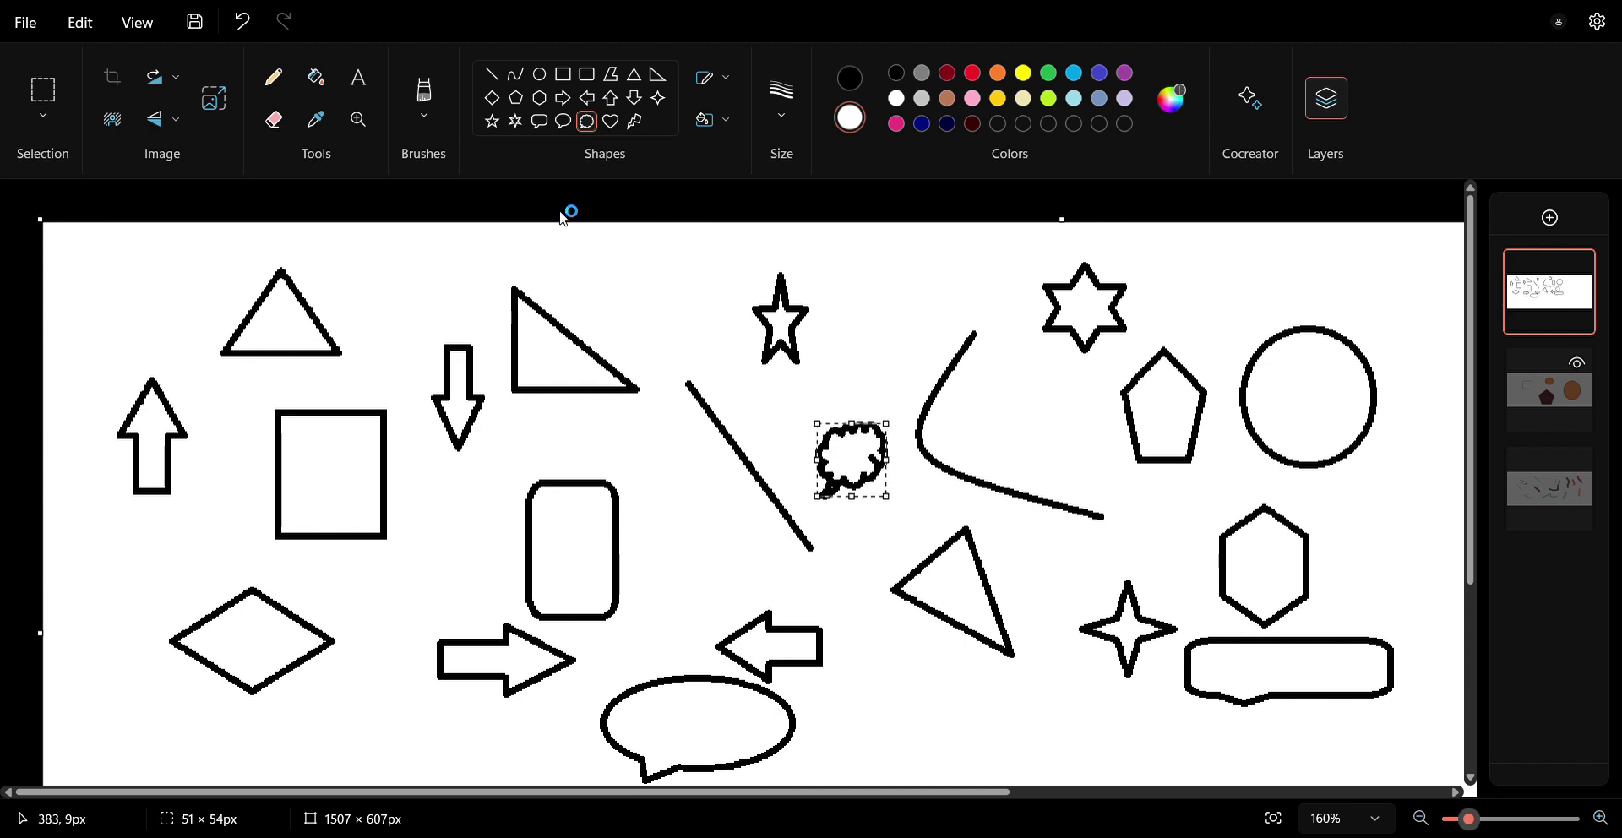
Draw a heart left of the diamond and a lightning bolt below the tilted triangle.
left_click(612, 122)
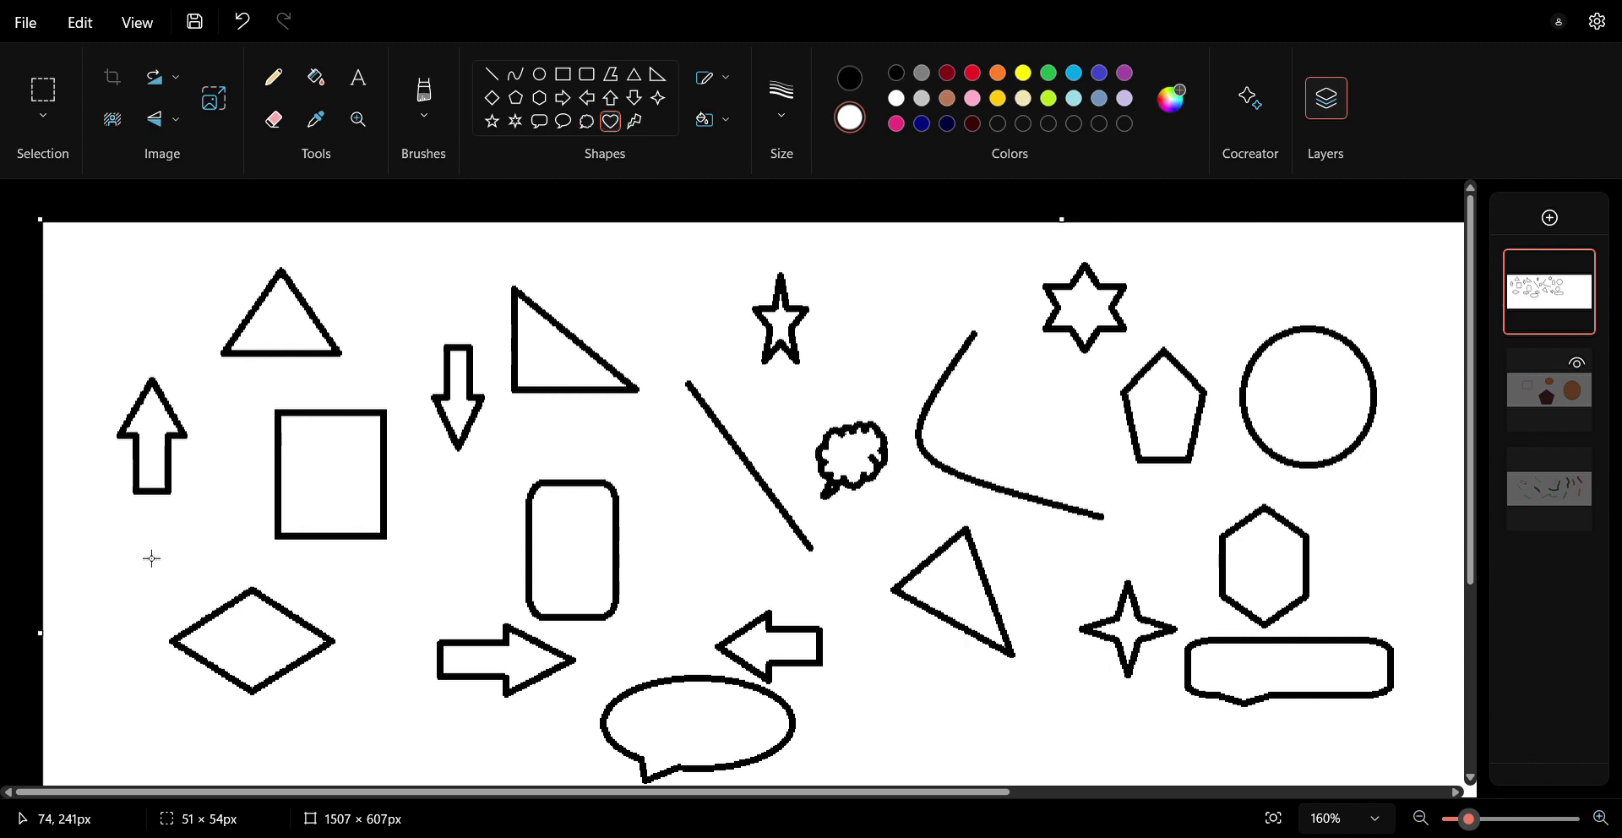
left_click_drag(106, 582, 161, 662)
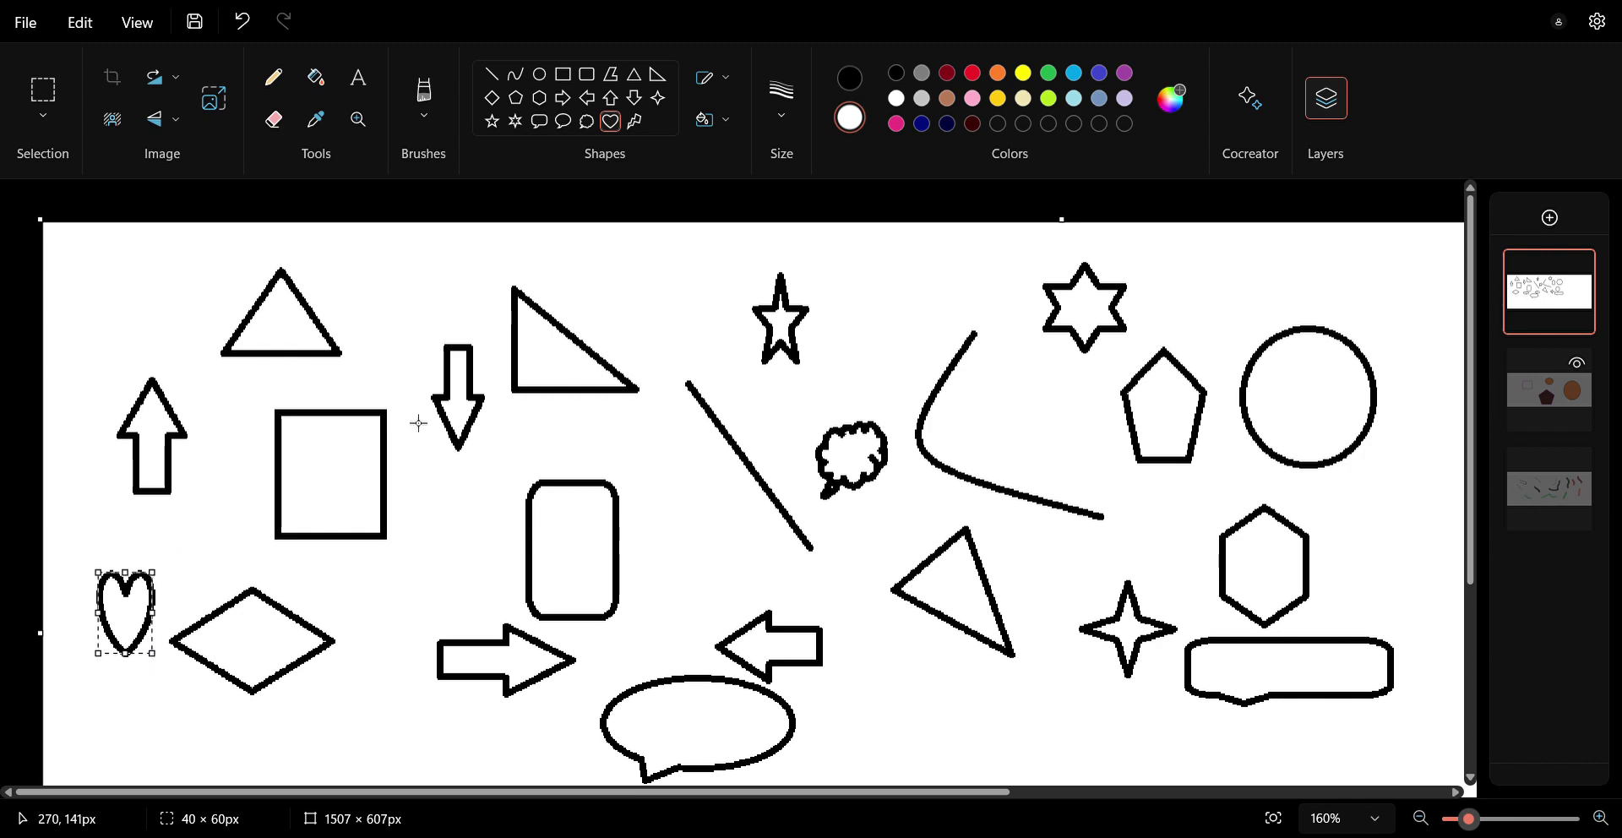
left_click(637, 123)
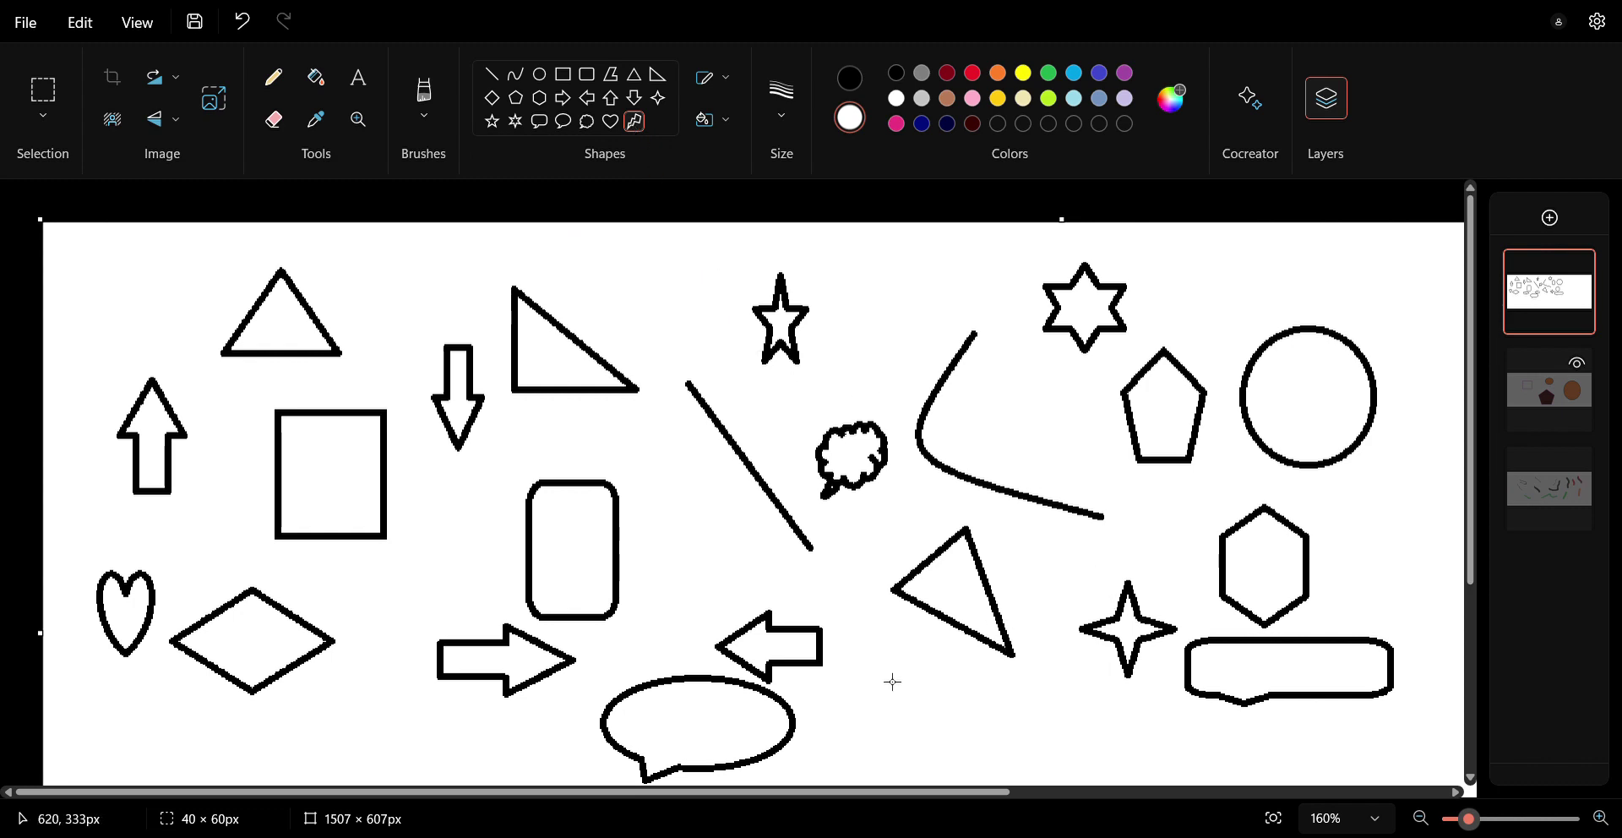
left_click_drag(862, 638, 976, 726)
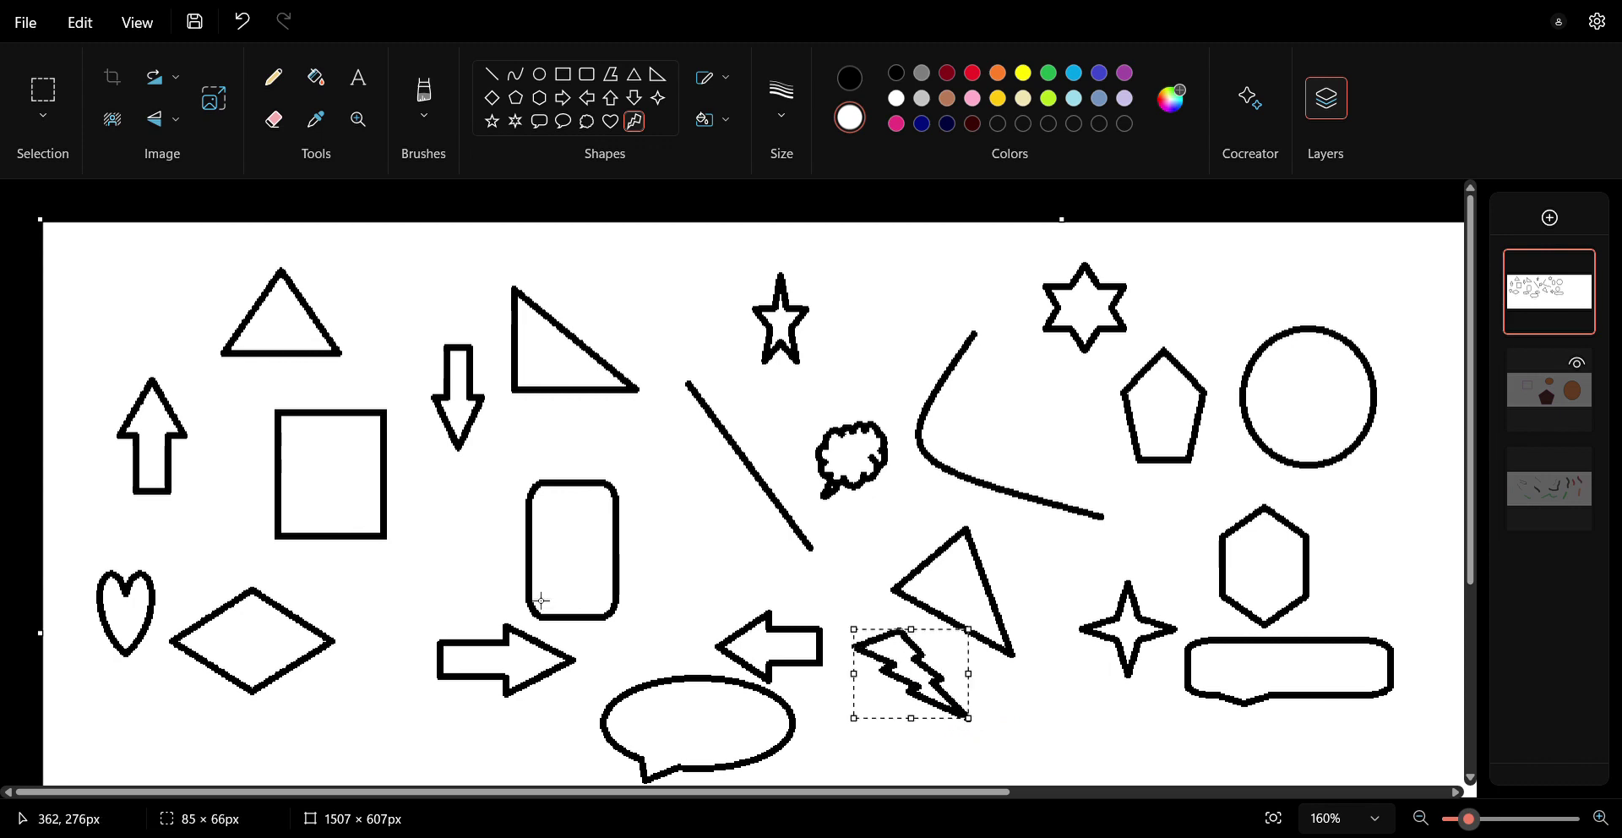